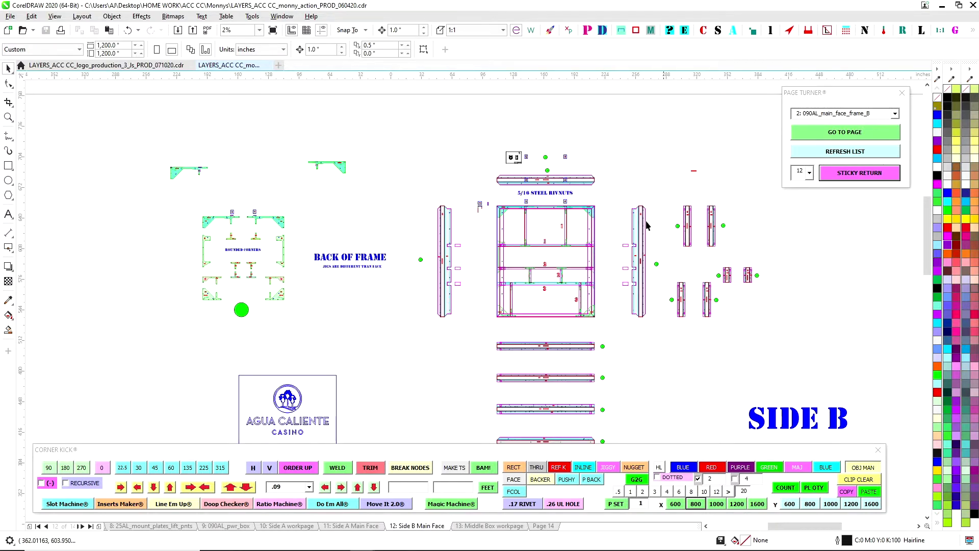
Step: Examine the frame parts and component layout on the Side B Main Face page
{"action": "scroll", "coordinate": [637, 227], "scroll_direction": "up", "scroll_amount": 1}
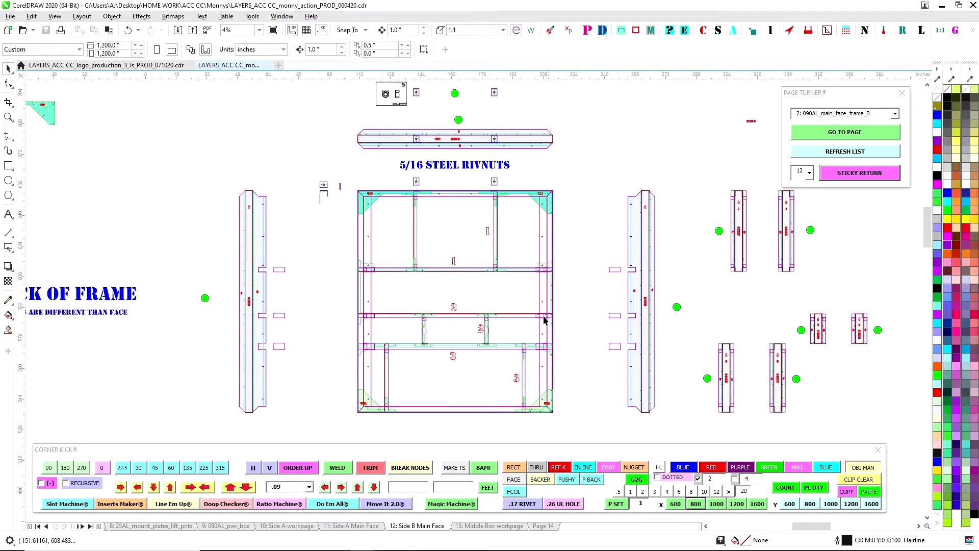
{"action": "scroll", "coordinate": [475, 309], "scroll_direction": "down", "scroll_amount": 1}
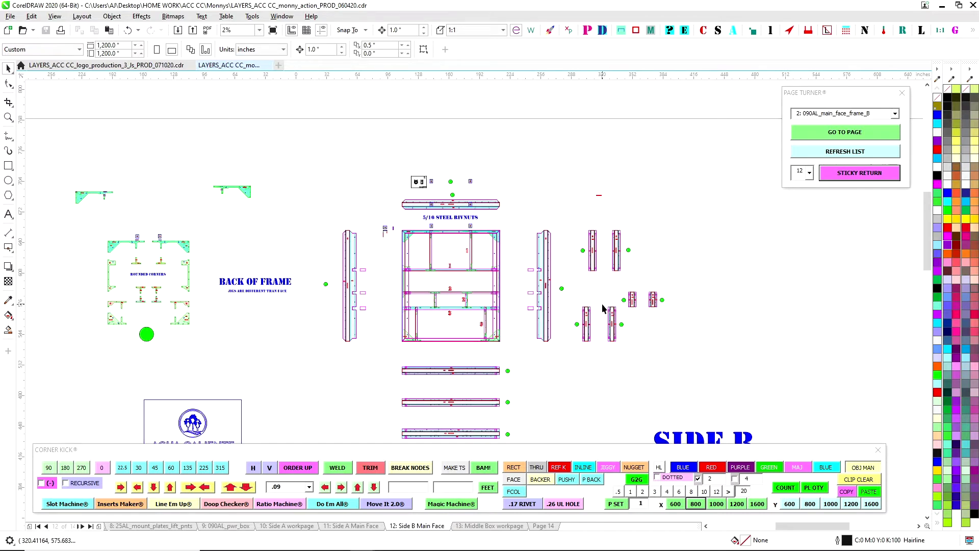
{"action": "left_click_drag", "start_coordinate": [589, 377], "coordinate": [564, 325]}
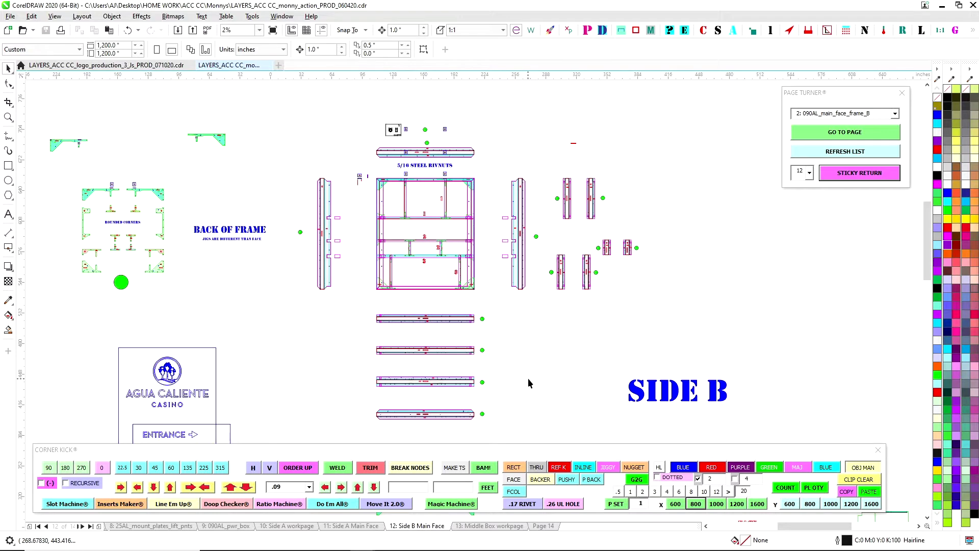
{"action": "left_click_drag", "start_coordinate": [528, 378], "coordinate": [592, 354]}
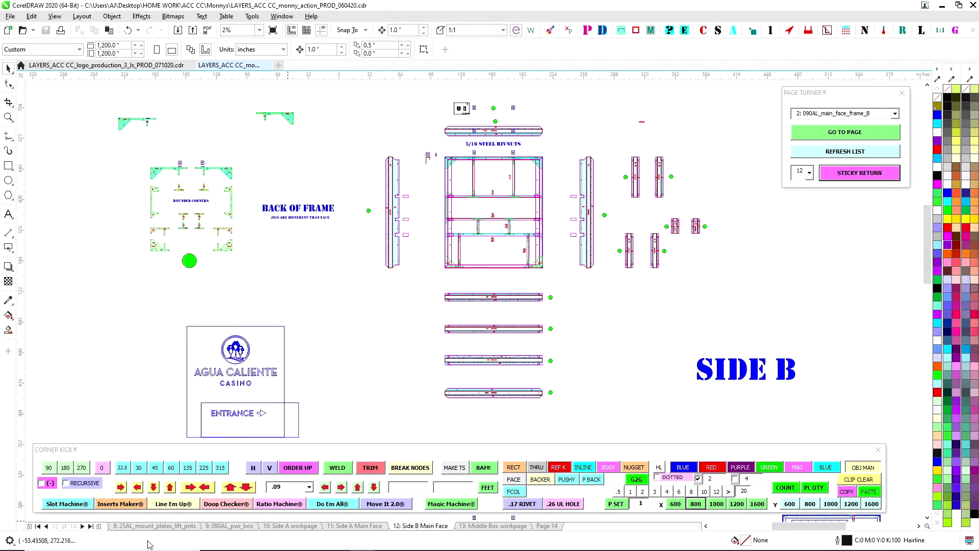
Step: Go to the document's first page, and from there open the 090AL_main_face_frame_B page and view its full area
{"action": "left_click", "coordinate": [39, 527]}
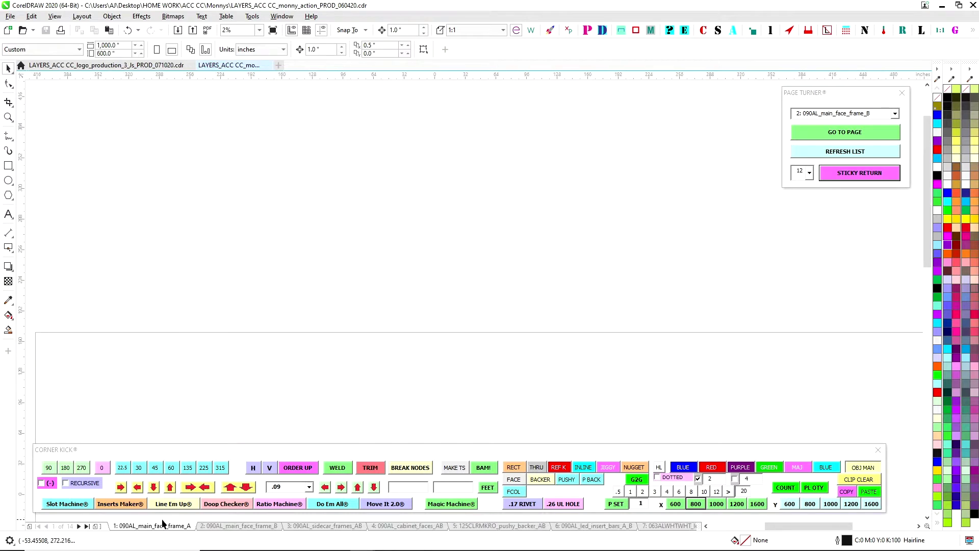
{"action": "left_click", "coordinate": [234, 526]}
{"action": "scroll", "coordinate": [413, 357], "scroll_direction": "down", "scroll_amount": 1}
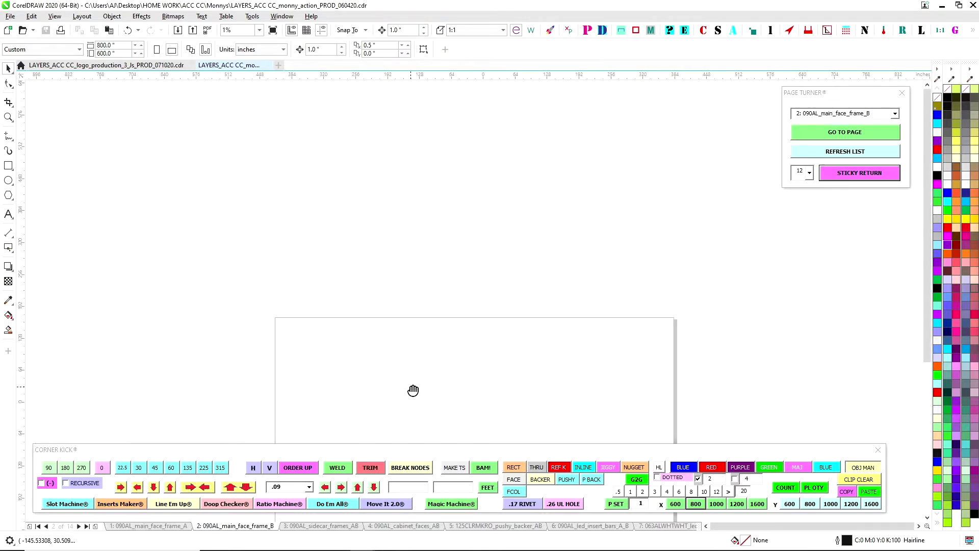
{"action": "scroll", "coordinate": [512, 313], "scroll_direction": "down", "scroll_amount": 3}
{"action": "scroll", "coordinate": [515, 245], "scroll_direction": "up", "scroll_amount": 2}
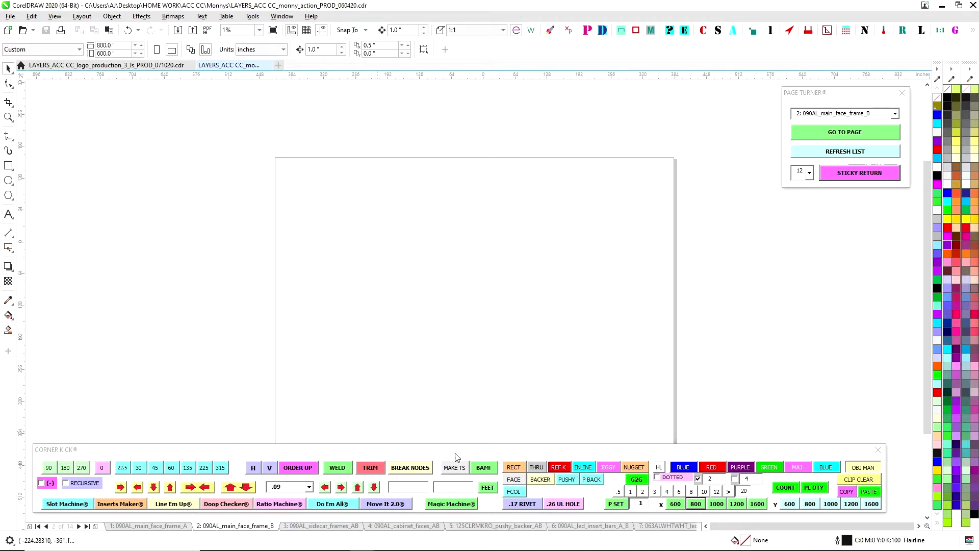
Step: Browse the production pages 1 to 6, from 090AL_main_face_frame_A to 090AL_led_insert_bars_A_B, to review their parts
{"action": "left_click", "coordinate": [205, 526]}
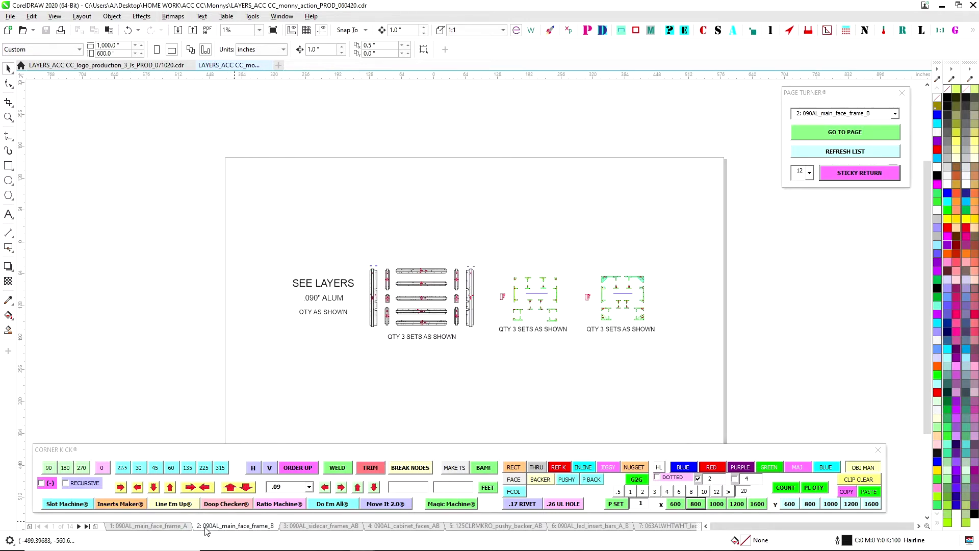
{"action": "left_click", "coordinate": [322, 526]}
{"action": "left_click", "coordinate": [393, 527]}
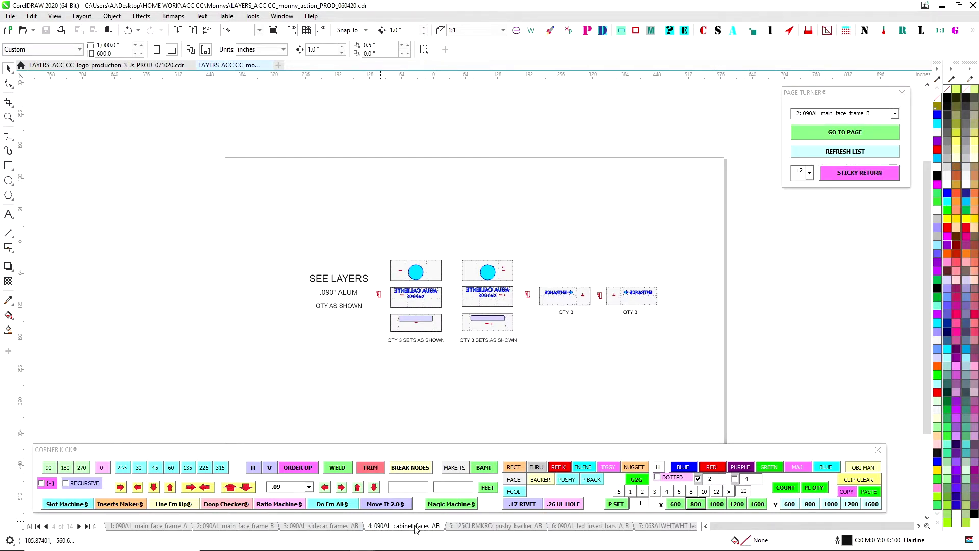
{"action": "left_click", "coordinate": [339, 529]}
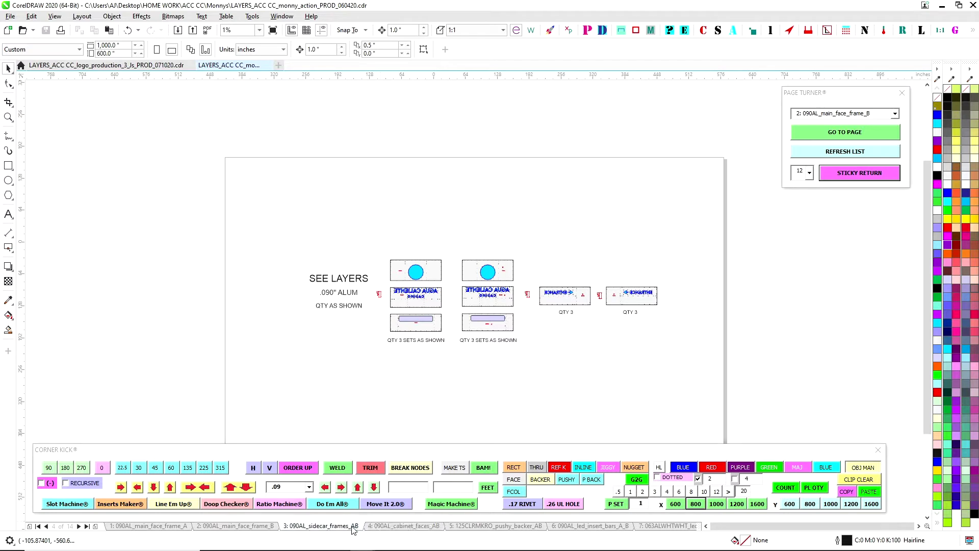
{"action": "left_click", "coordinate": [239, 528]}
{"action": "left_click", "coordinate": [172, 529]}
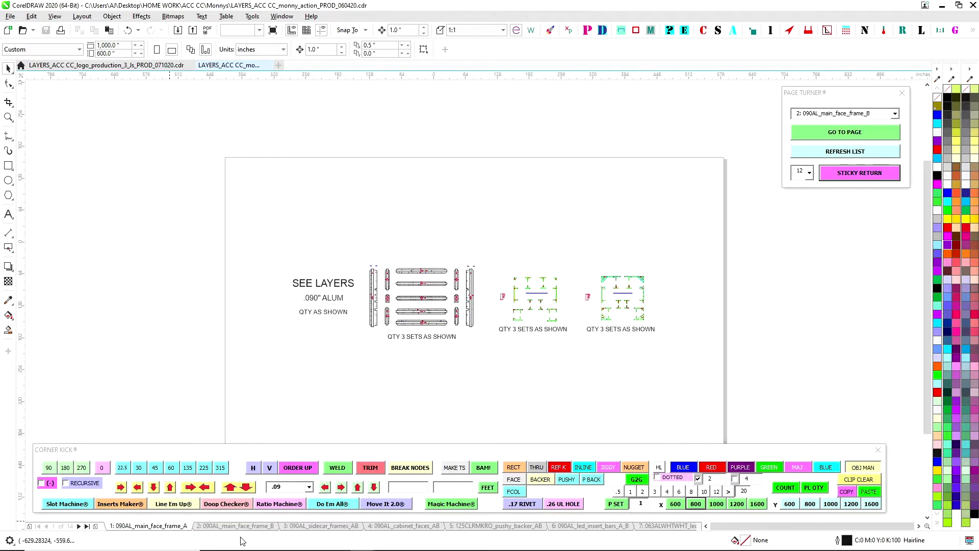
{"action": "left_click", "coordinate": [263, 527]}
{"action": "left_click", "coordinate": [403, 526]}
{"action": "left_click", "coordinate": [495, 526]}
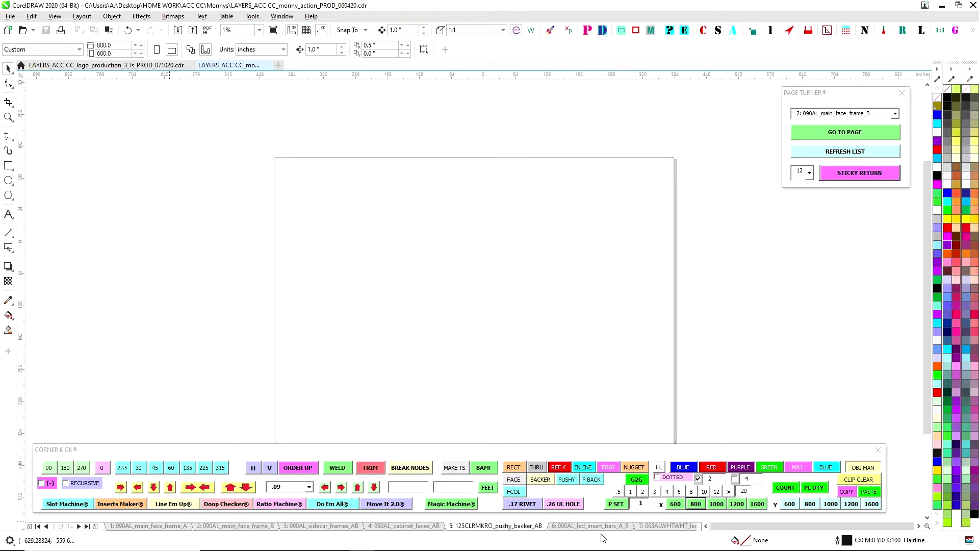
{"action": "left_click", "coordinate": [600, 527]}
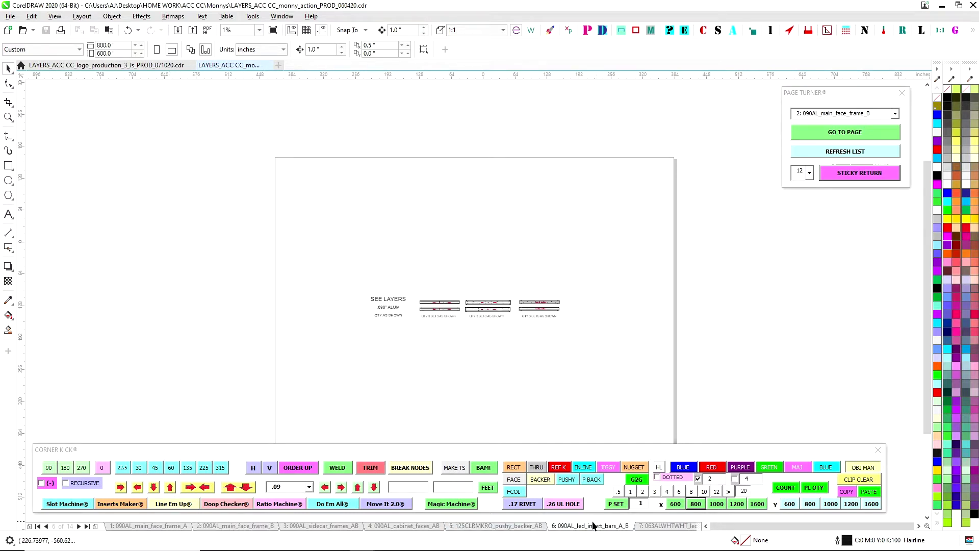
Step: Return to the 090AL_main_face_frame_B page and bring the whole page into view
{"action": "left_click", "coordinate": [262, 527]}
{"action": "scroll", "coordinate": [544, 310], "scroll_direction": "down", "scroll_amount": 1}
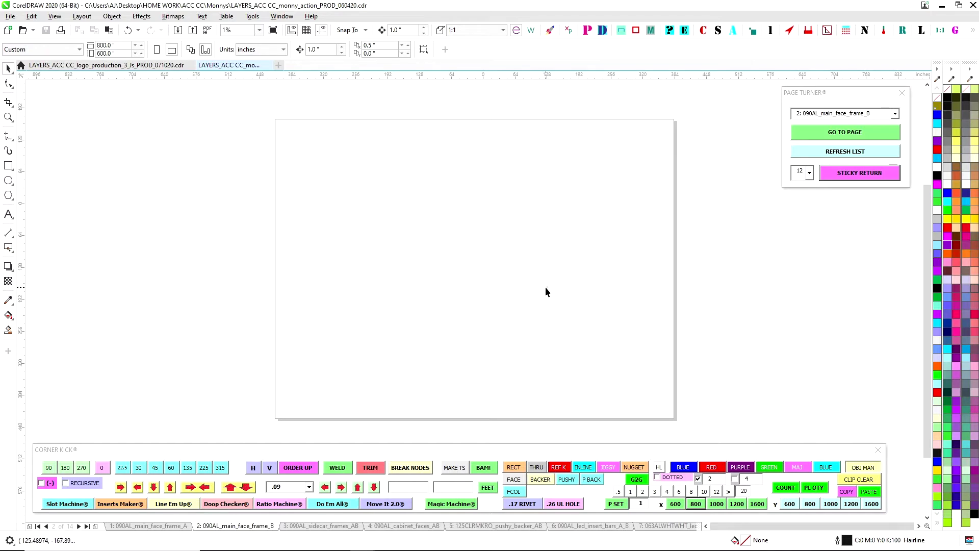
{"action": "left_click", "coordinate": [833, 99]}
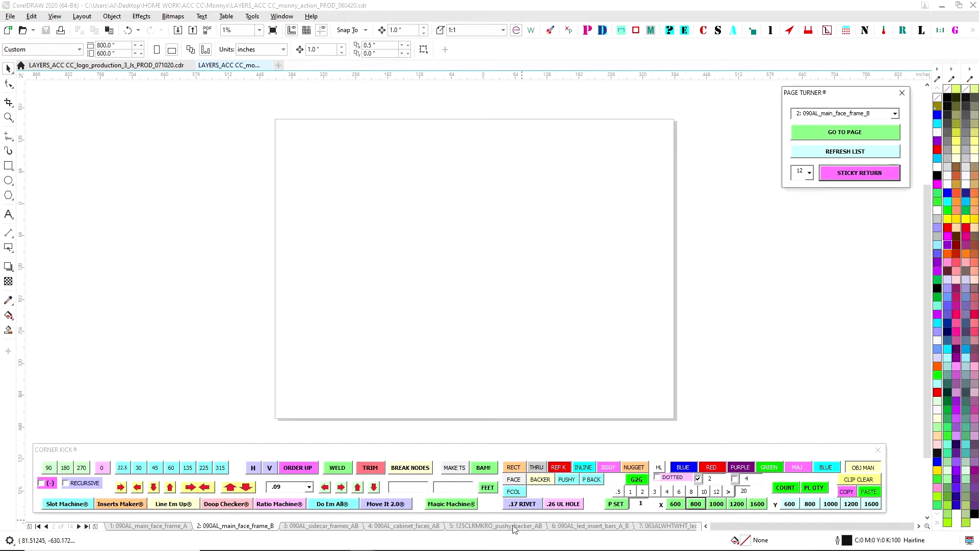
{"action": "left_click", "coordinate": [577, 283]}
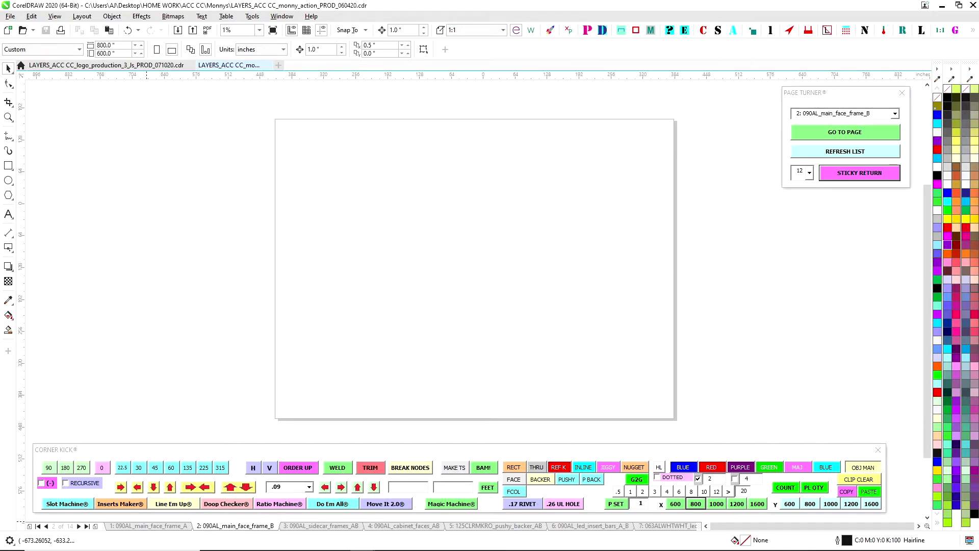
Step: Page forward through 25AL_mount_plates_lift_pnts to the Side A workpage
{"action": "left_click", "coordinate": [665, 528]}
{"action": "left_click", "coordinate": [565, 528]}
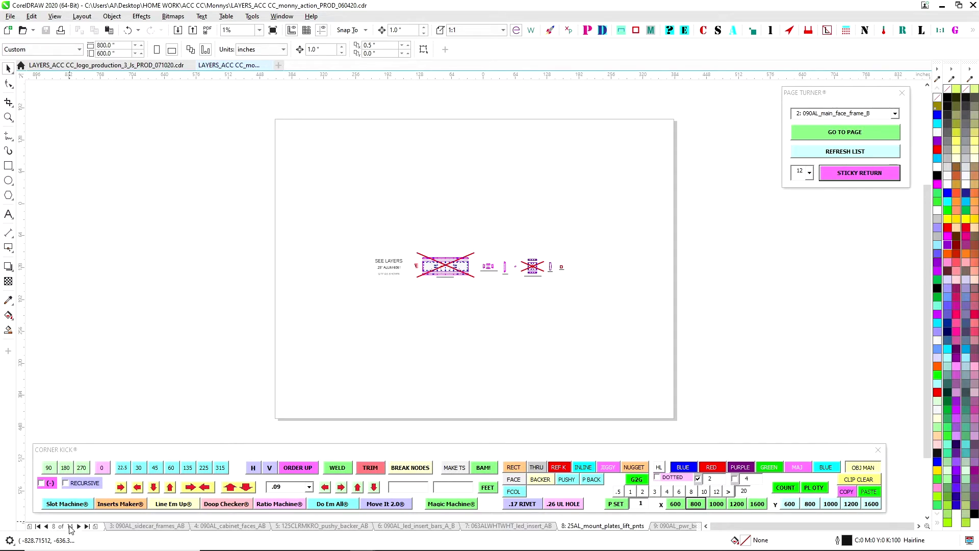
{"action": "left_click", "coordinate": [673, 526]}
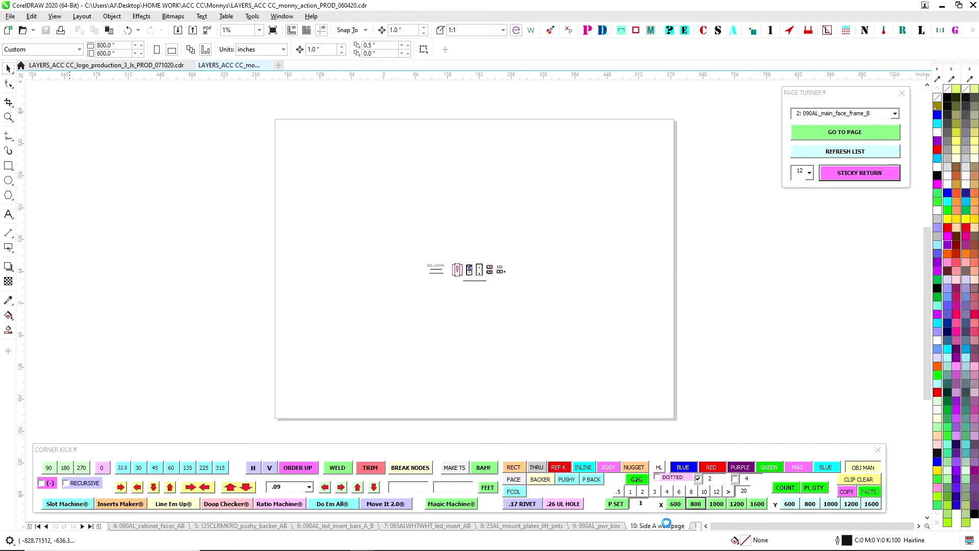
{"action": "left_click", "coordinate": [663, 526]}
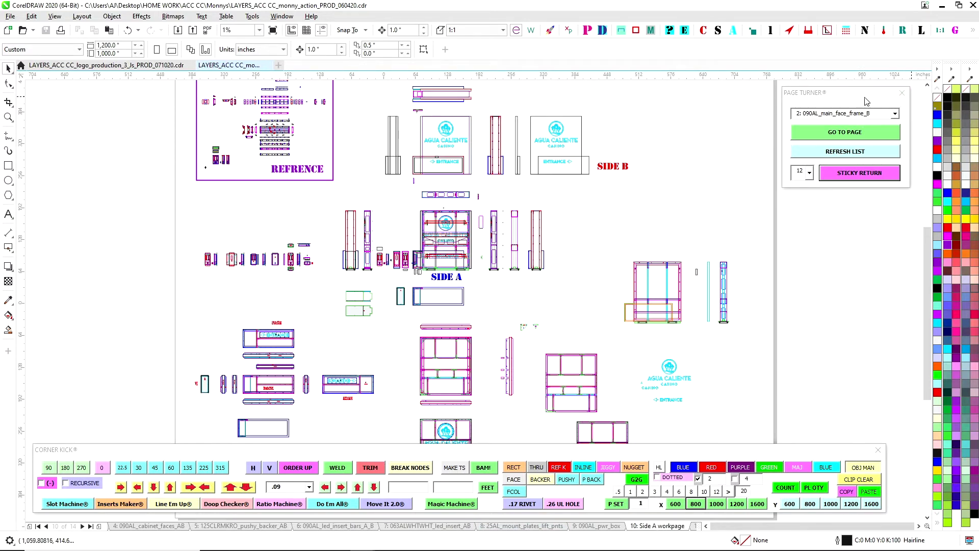
Step: Use Page Turner's page list to jump to 125CLRMKRO_pushy_backer_AB and on to 090AL_main_face_frame_B
{"action": "left_click", "coordinate": [890, 111]}
{"action": "left_click", "coordinate": [895, 115]}
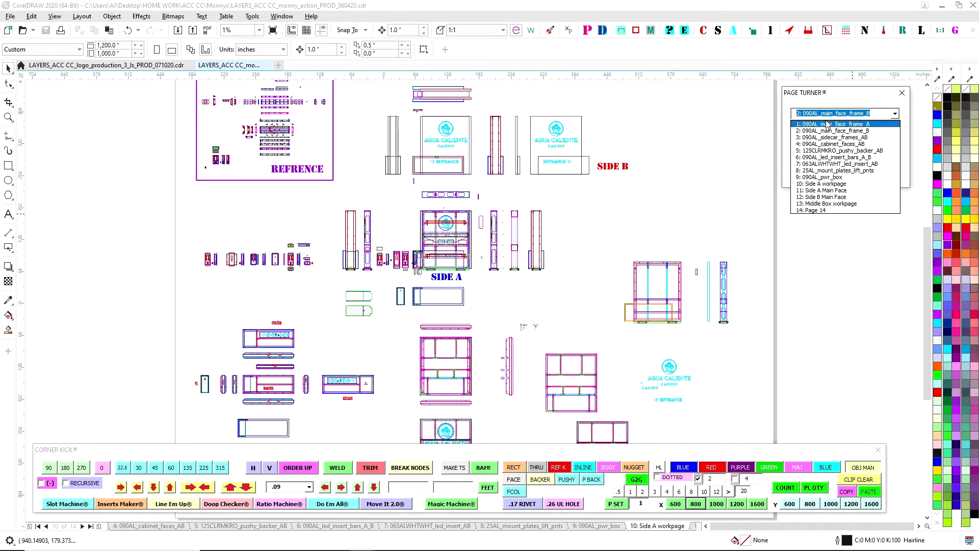
{"action": "left_click", "coordinate": [838, 108]}
{"action": "left_click", "coordinate": [894, 115]}
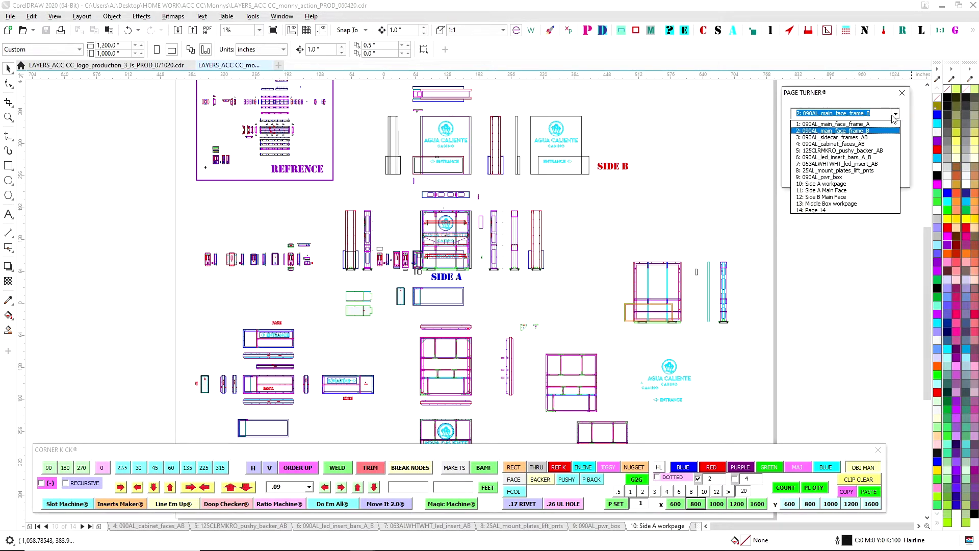
{"action": "left_click", "coordinate": [890, 151]}
{"action": "left_click", "coordinate": [895, 114]}
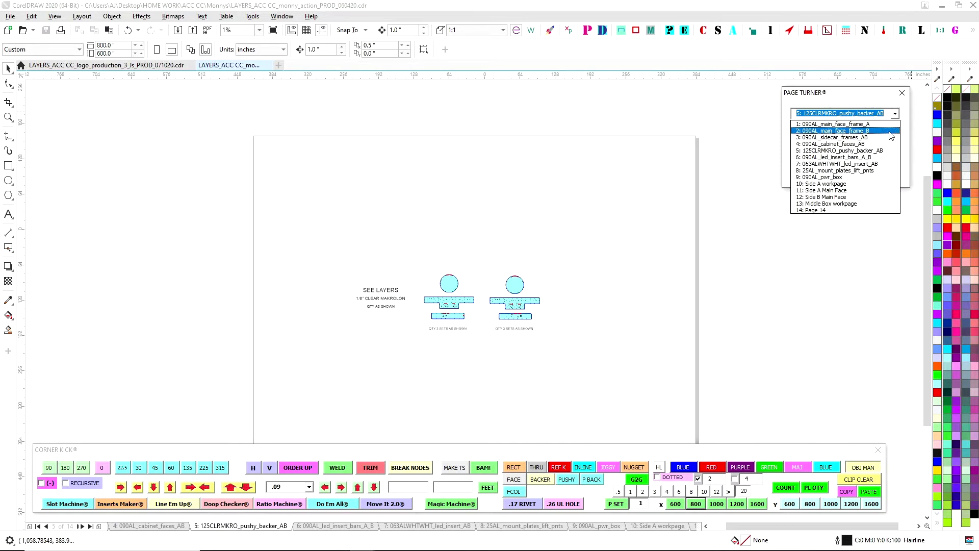
{"action": "left_click", "coordinate": [890, 131]}
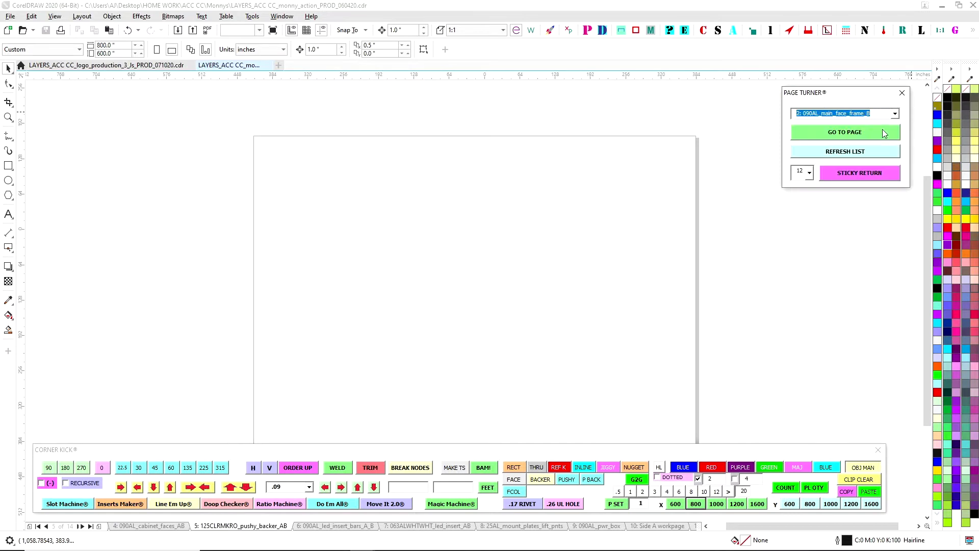
Step: Set Page Turner's sticky return page to 12, return to Side B Main Face and bring its artwork into view
{"action": "left_click", "coordinate": [810, 174]}
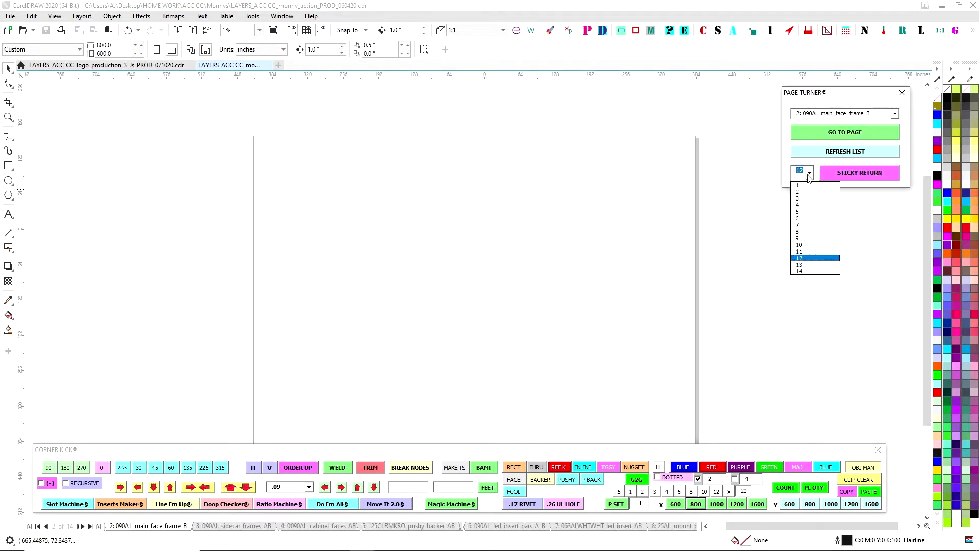
{"action": "left_click", "coordinate": [811, 258]}
{"action": "left_click", "coordinate": [843, 179]}
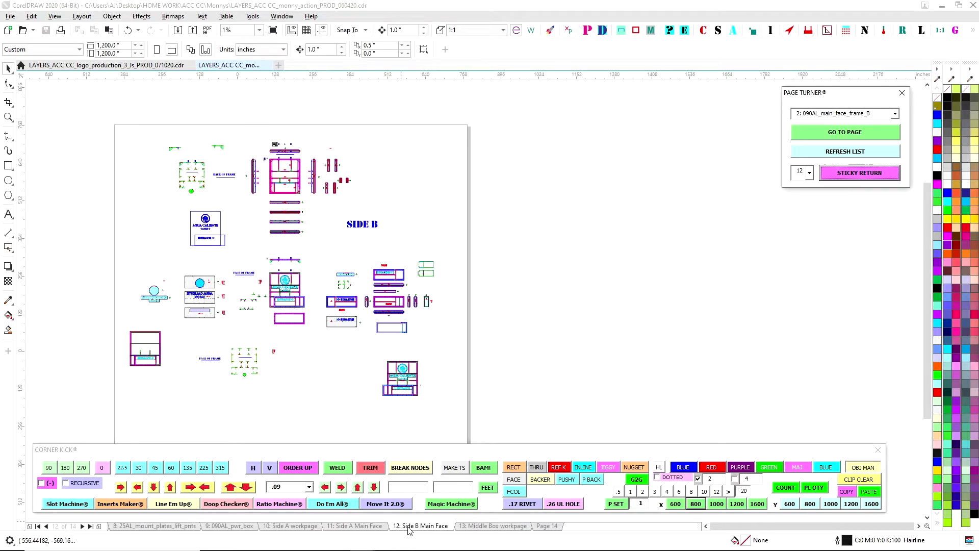
{"action": "scroll", "coordinate": [357, 240], "scroll_direction": "up", "scroll_amount": 1}
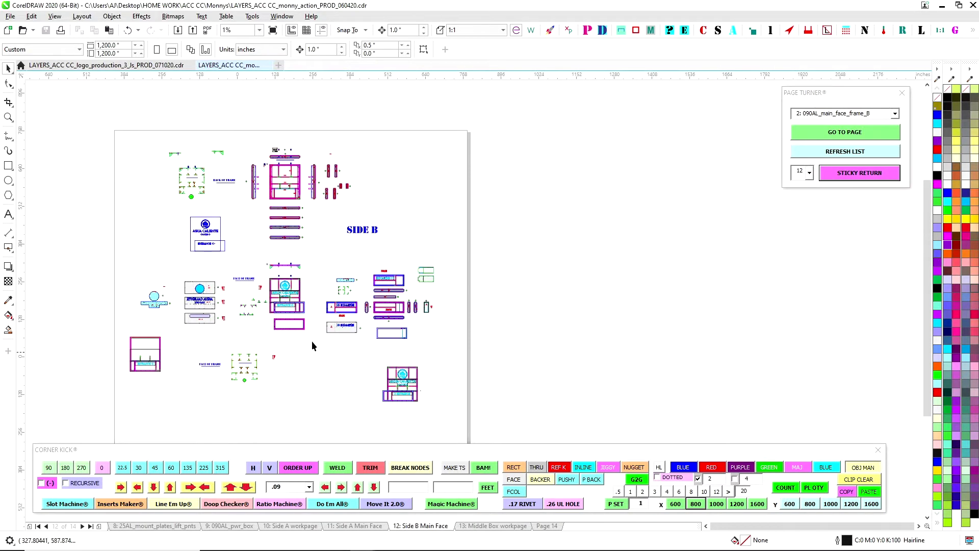
{"action": "scroll", "coordinate": [409, 210], "scroll_direction": "up", "scroll_amount": 4}
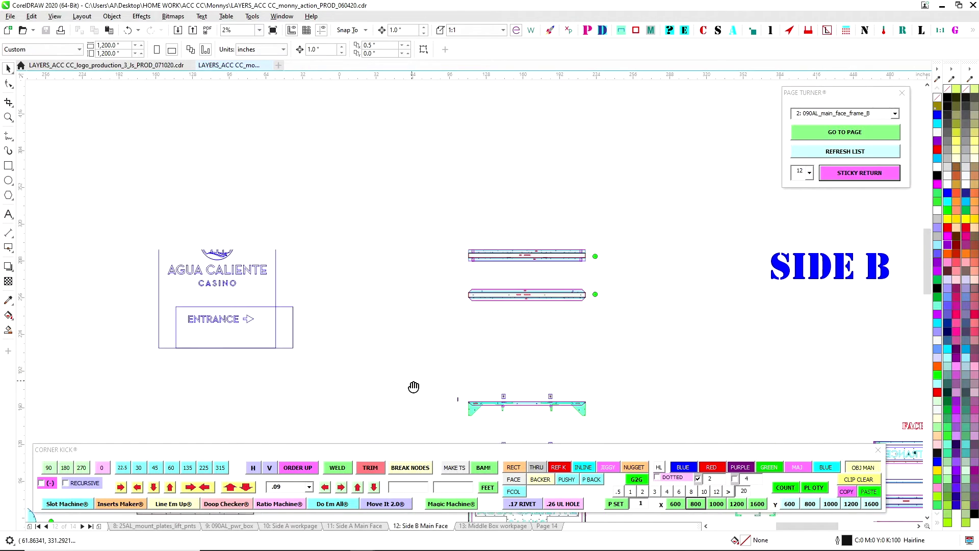
Step: Go to 090AL_main_face_frame_B with Page Turner and come back to page 12 with Sticky Return
{"action": "left_click", "coordinate": [895, 114]}
{"action": "left_click", "coordinate": [845, 130]}
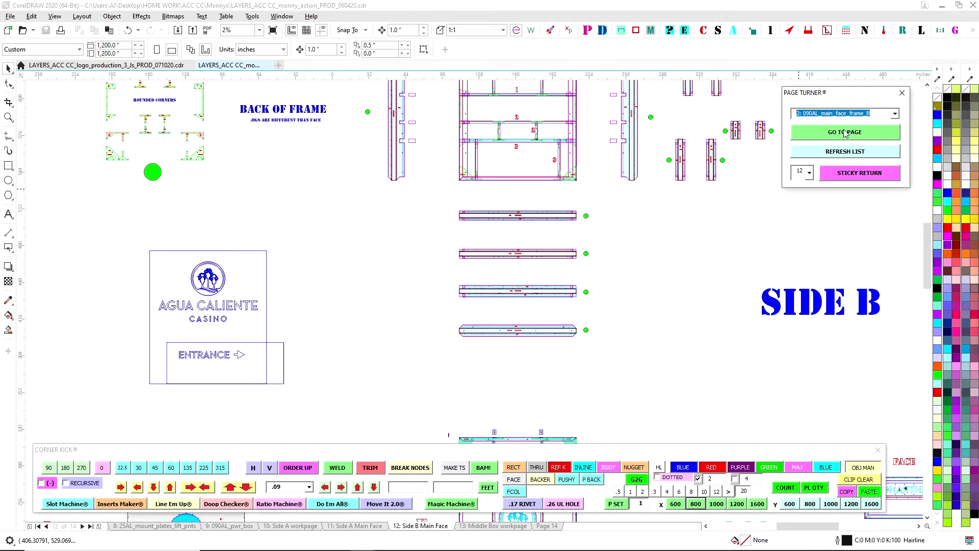
{"action": "left_click", "coordinate": [846, 133]}
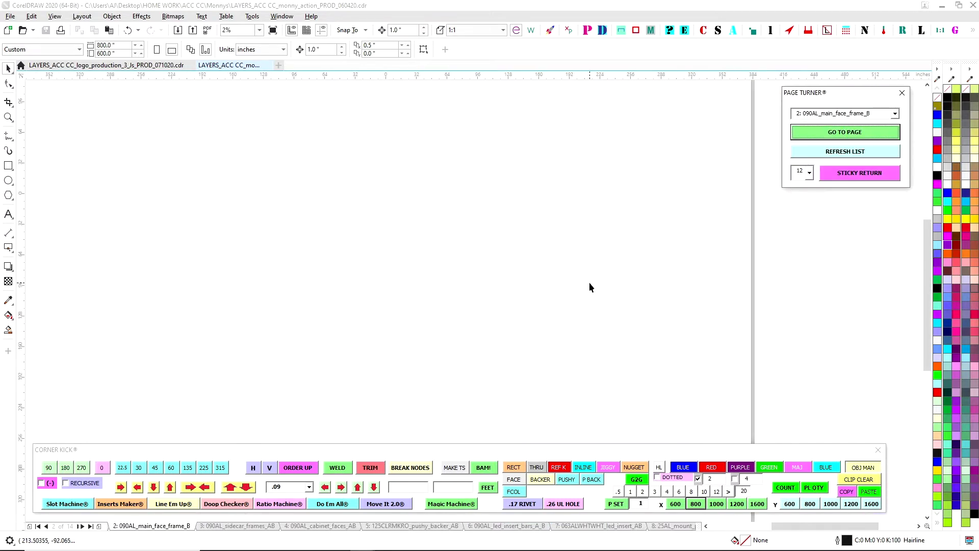
{"action": "scroll", "coordinate": [590, 287], "scroll_direction": "down", "scroll_amount": 1}
{"action": "left_click", "coordinate": [883, 176]}
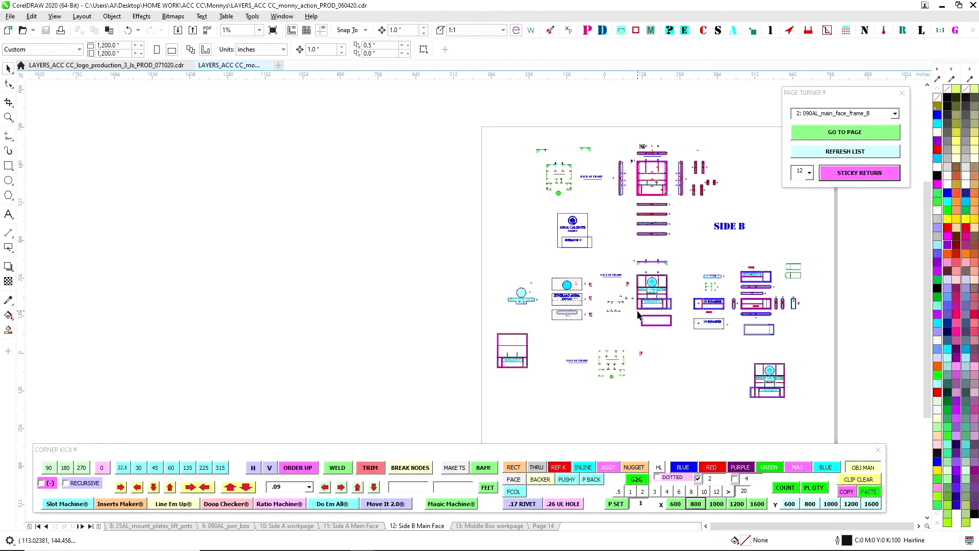
Step: Examine the face assembly, frame rails and main frame drawing on the Side B Main Face page
{"action": "scroll", "coordinate": [613, 308], "scroll_direction": "up", "scroll_amount": 3}
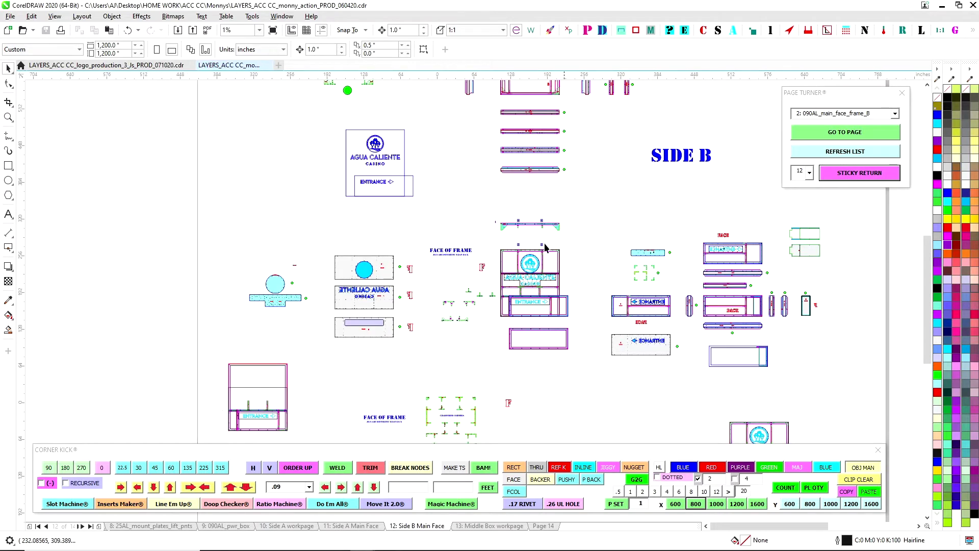
{"action": "scroll", "coordinate": [545, 248], "scroll_direction": "up", "scroll_amount": 3}
{"action": "scroll", "coordinate": [469, 363], "scroll_direction": "down", "scroll_amount": 3}
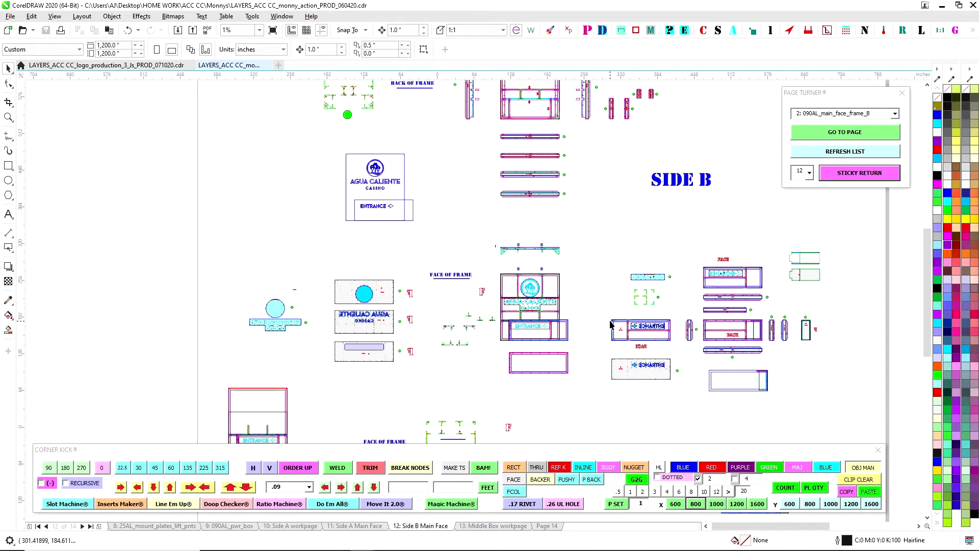
{"action": "scroll", "coordinate": [579, 250], "scroll_direction": "up", "scroll_amount": 1}
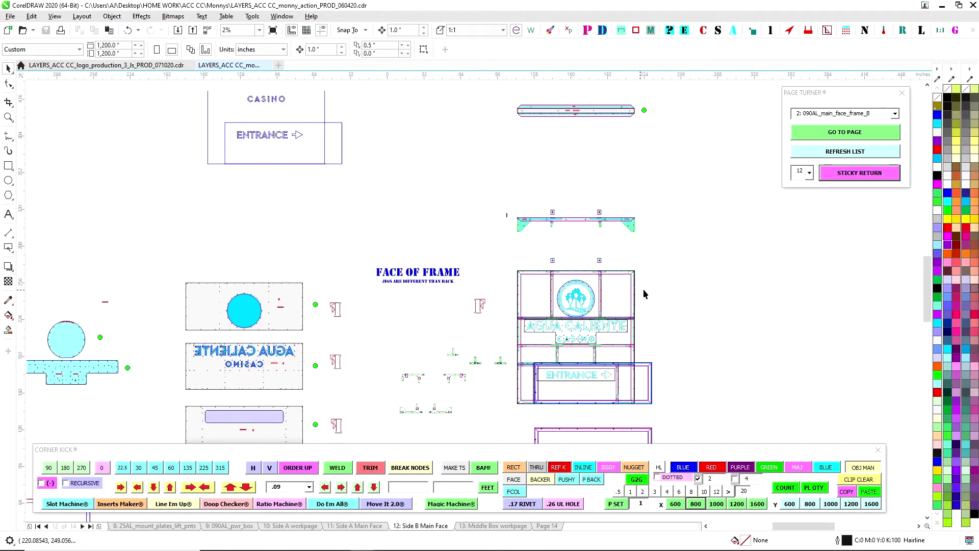
{"action": "scroll", "coordinate": [644, 288], "scroll_direction": "up", "scroll_amount": 3}
{"action": "scroll", "coordinate": [585, 249], "scroll_direction": "down", "scroll_amount": 2}
{"action": "scroll", "coordinate": [424, 426], "scroll_direction": "up", "scroll_amount": 1}
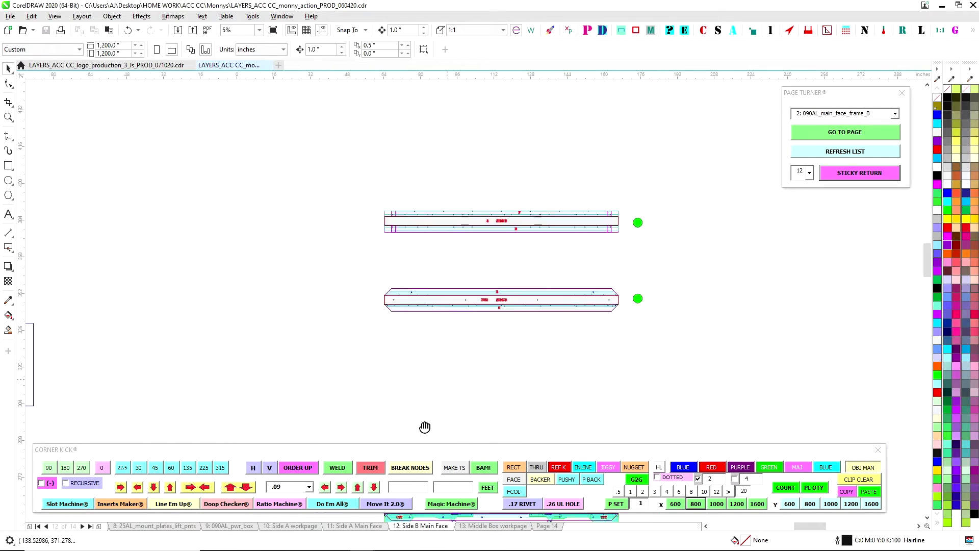
{"action": "scroll", "coordinate": [465, 209], "scroll_direction": "up", "scroll_amount": 1}
{"action": "scroll", "coordinate": [457, 153], "scroll_direction": "down", "scroll_amount": 2}
{"action": "scroll", "coordinate": [489, 221], "scroll_direction": "up", "scroll_amount": 1}
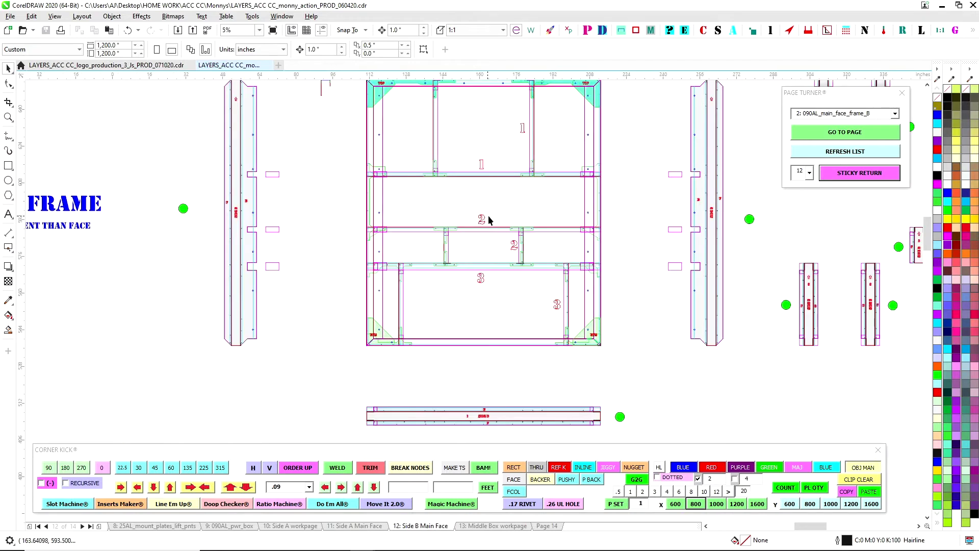
Step: Examine the main frame's cross members, upper corner and adjacent side rail on the Side B Main Face page
{"action": "scroll", "coordinate": [406, 158], "scroll_direction": "up", "scroll_amount": 2}
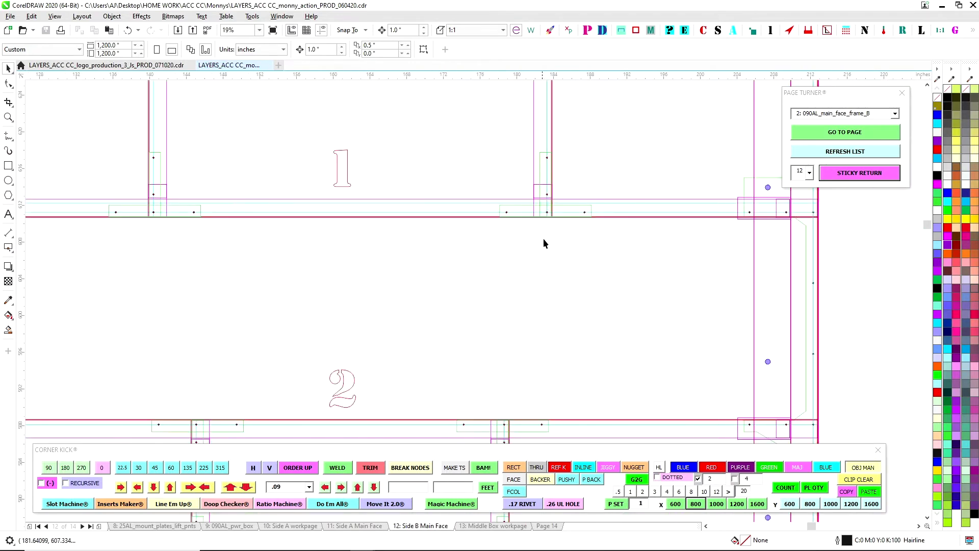
{"action": "scroll", "coordinate": [503, 231], "scroll_direction": "down", "scroll_amount": 1}
{"action": "scroll", "coordinate": [731, 213], "scroll_direction": "up", "scroll_amount": 3}
{"action": "scroll", "coordinate": [628, 281], "scroll_direction": "right", "scroll_amount": 3}
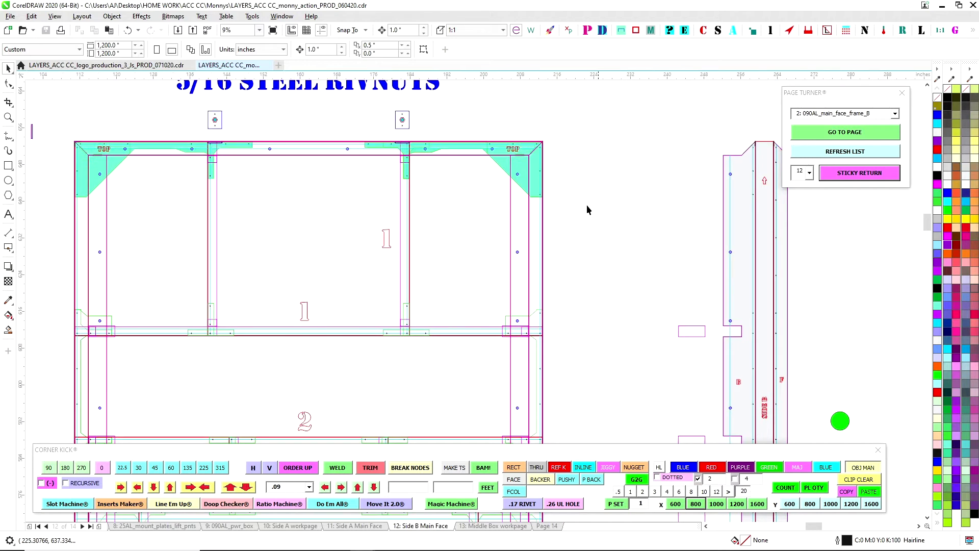
{"action": "scroll", "coordinate": [592, 206], "scroll_direction": "right", "scroll_amount": 1}
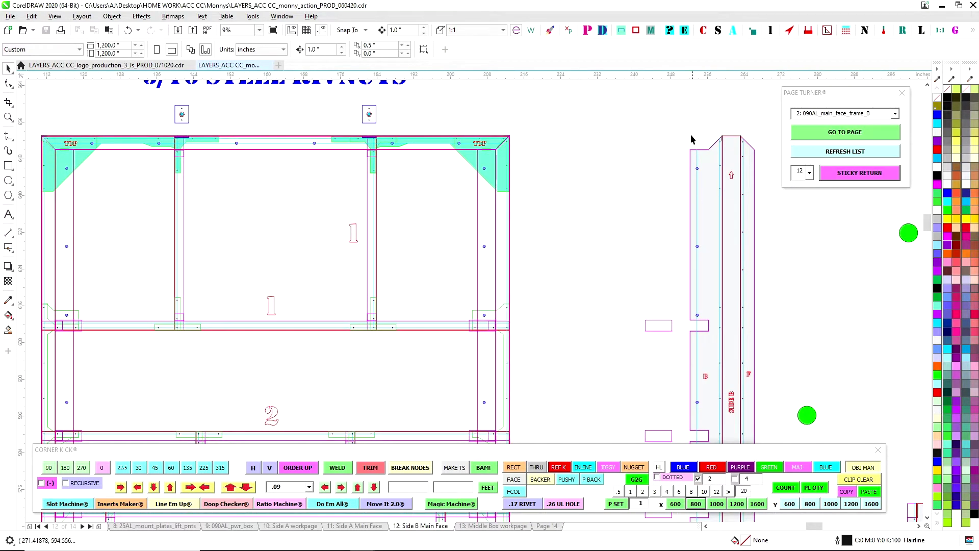
{"action": "scroll", "coordinate": [690, 156], "scroll_direction": "down", "scroll_amount": 2}
{"action": "scroll", "coordinate": [526, 200], "scroll_direction": "up", "scroll_amount": 2}
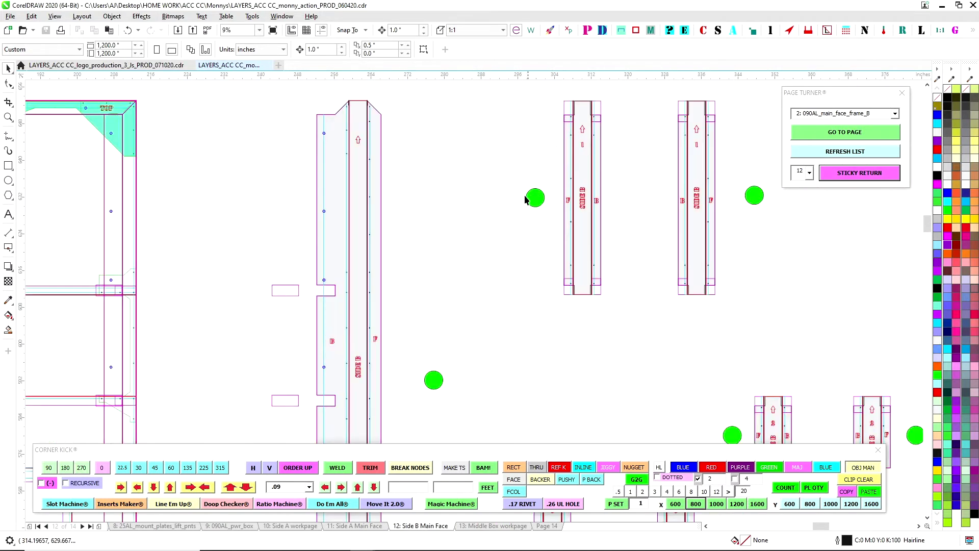
{"action": "scroll", "coordinate": [450, 193], "scroll_direction": "up", "scroll_amount": 3}
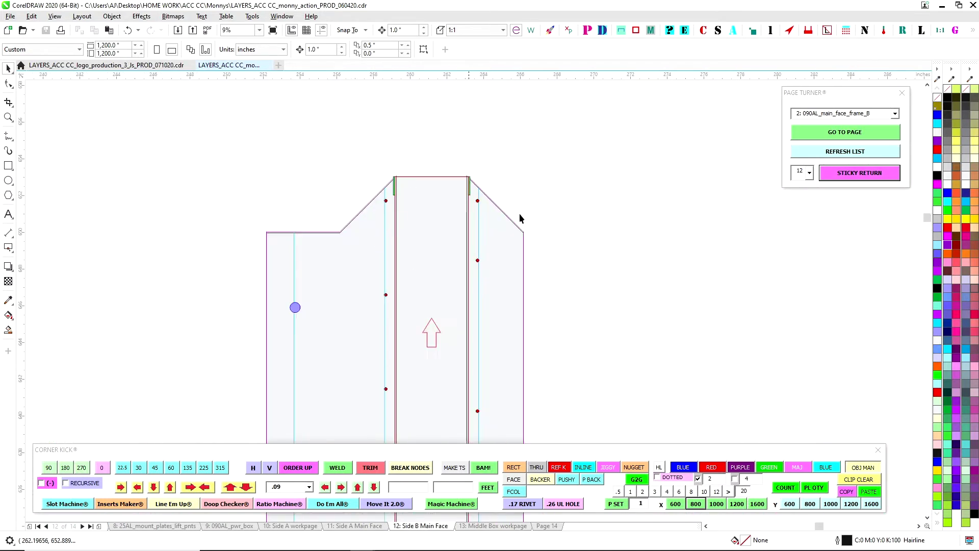
{"action": "scroll", "coordinate": [407, 254], "scroll_direction": "down", "scroll_amount": 2}
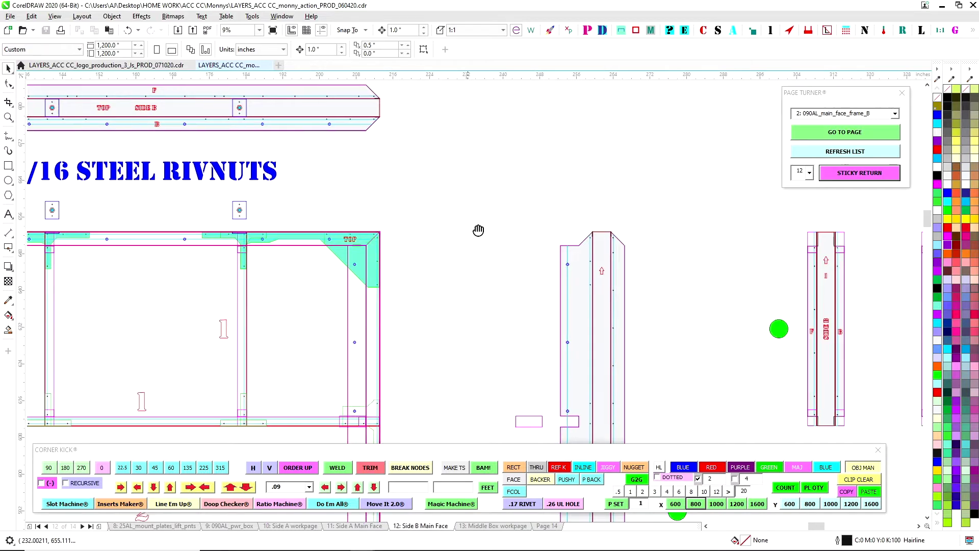
{"action": "scroll", "coordinate": [478, 196], "scroll_direction": "up", "scroll_amount": 2}
{"action": "scroll", "coordinate": [480, 337], "scroll_direction": "down", "scroll_amount": 6}
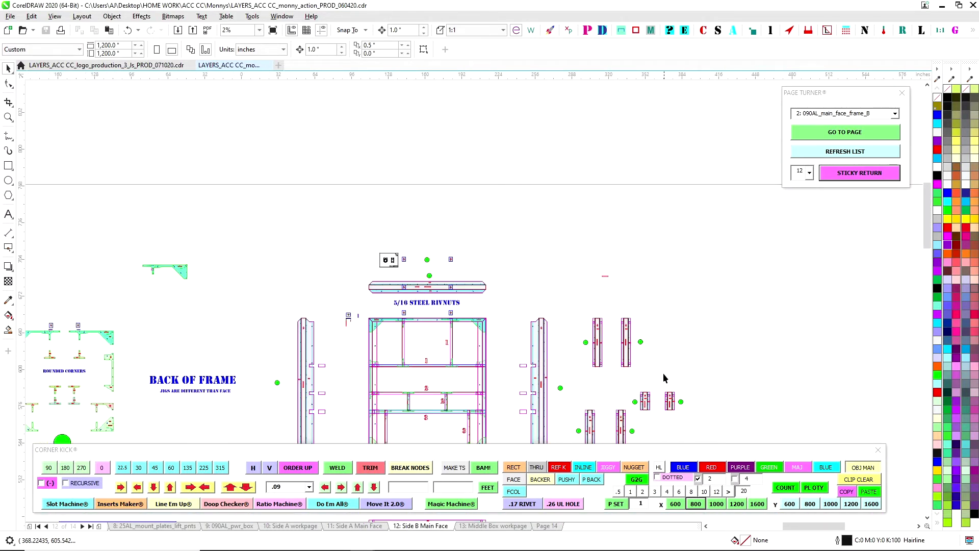
Step: Look over the Side B Main Face layout around the main frame, its rails and the Back of Frame jigs
{"action": "scroll", "coordinate": [664, 378], "scroll_direction": "down", "scroll_amount": 2}
{"action": "scroll", "coordinate": [447, 279], "scroll_direction": "down", "scroll_amount": 1}
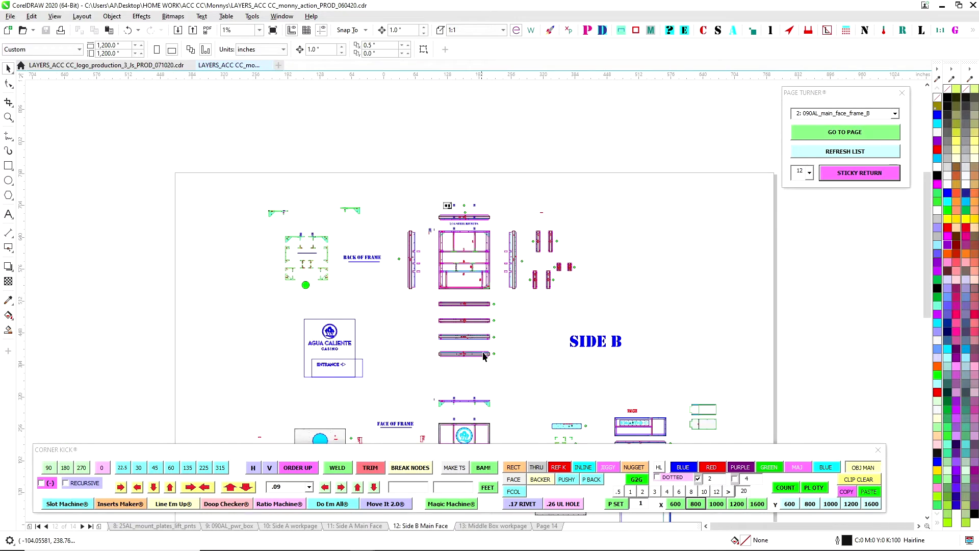
{"action": "scroll", "coordinate": [423, 265], "scroll_direction": "up", "scroll_amount": 1}
{"action": "scroll", "coordinate": [423, 265], "scroll_direction": "up", "scroll_amount": 2}
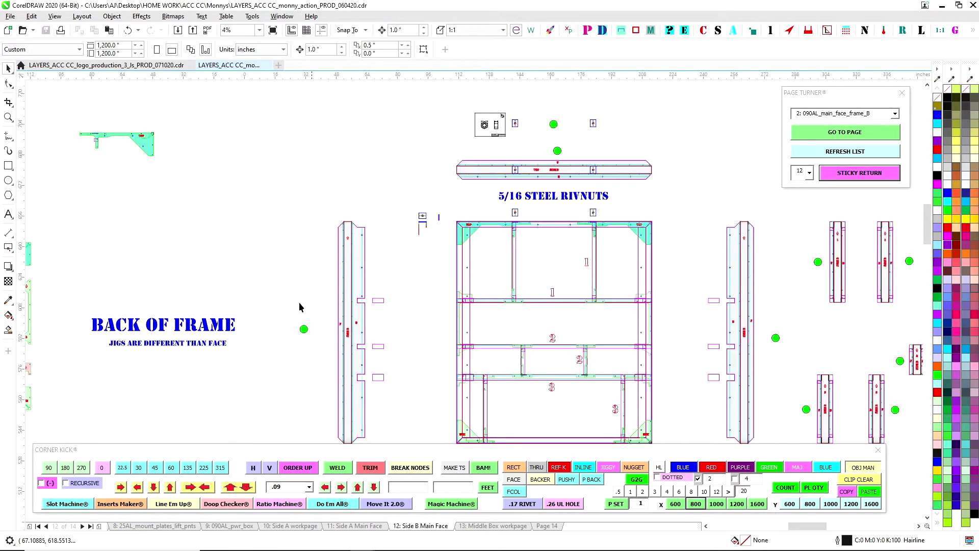
{"action": "scroll", "coordinate": [404, 205], "scroll_direction": "down", "scroll_amount": 2}
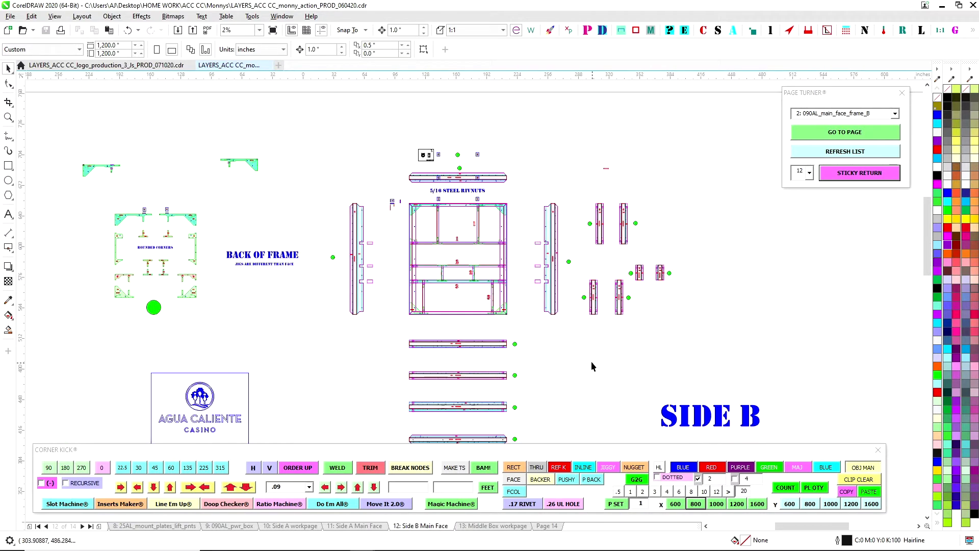
{"action": "left_click_drag", "start_coordinate": [592, 361], "coordinate": [516, 277]}
{"action": "left_click_drag", "start_coordinate": [485, 346], "coordinate": [639, 377]}
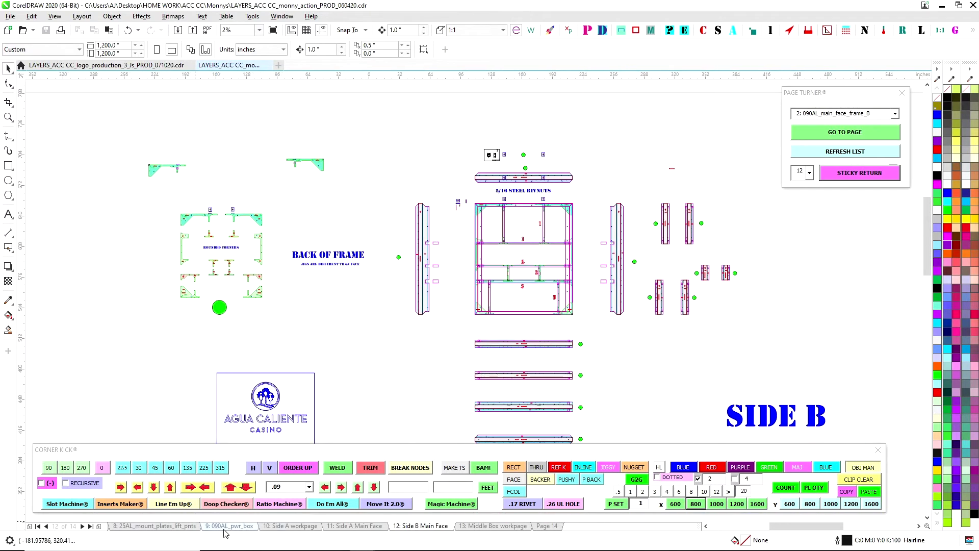
Step: Jump to 090AL_main_face_frame_B with Page Turner and bring back page 12 with Sticky Return
{"action": "left_click", "coordinate": [835, 132]}
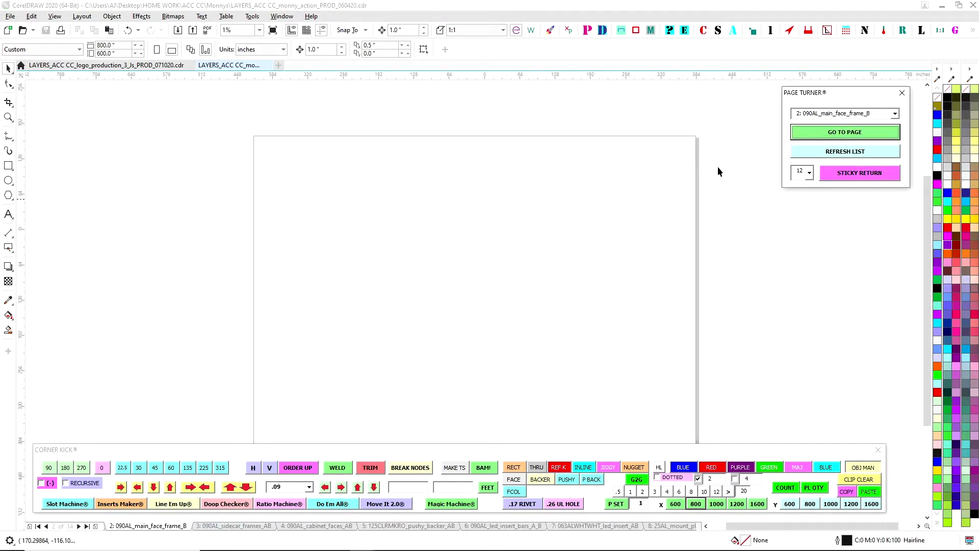
{"action": "left_click", "coordinate": [873, 172]}
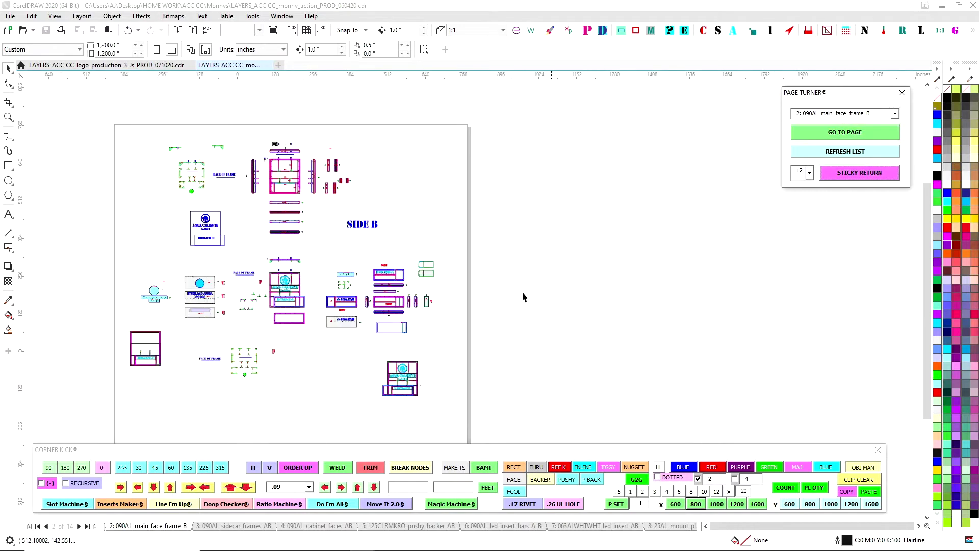
Step: Examine the mirrored face panels, Back of Frame rounded-corner jigs and frame rails on the Side B Main Face page
{"action": "scroll", "coordinate": [169, 295], "scroll_direction": "up", "scroll_amount": 2}
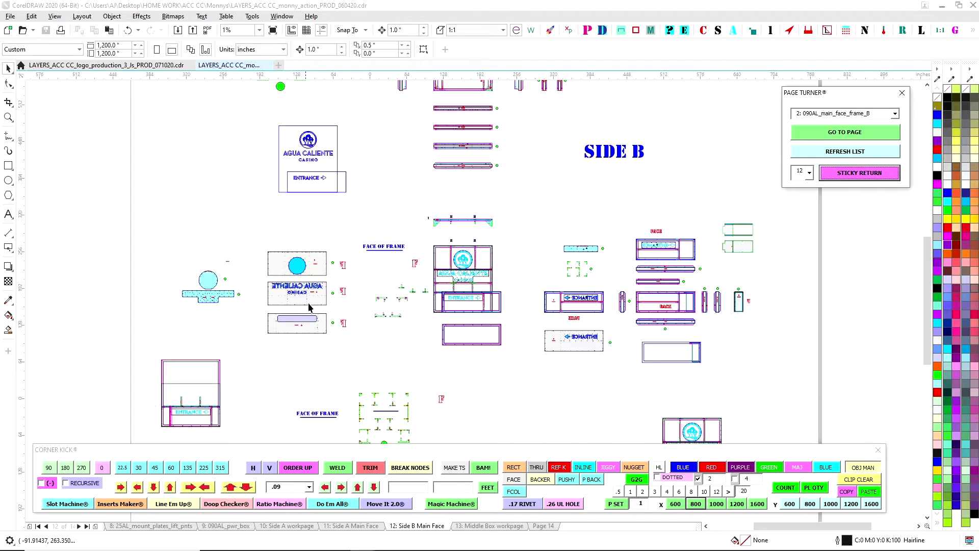
{"action": "scroll", "coordinate": [306, 247], "scroll_direction": "up", "scroll_amount": 4}
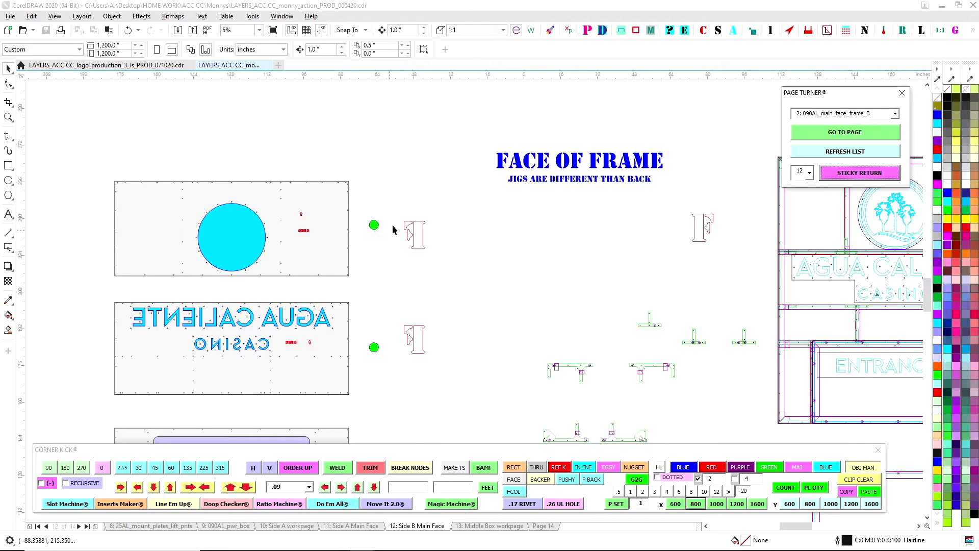
{"action": "scroll", "coordinate": [394, 230], "scroll_direction": "down", "scroll_amount": 4}
{"action": "scroll", "coordinate": [513, 209], "scroll_direction": "up", "scroll_amount": 2}
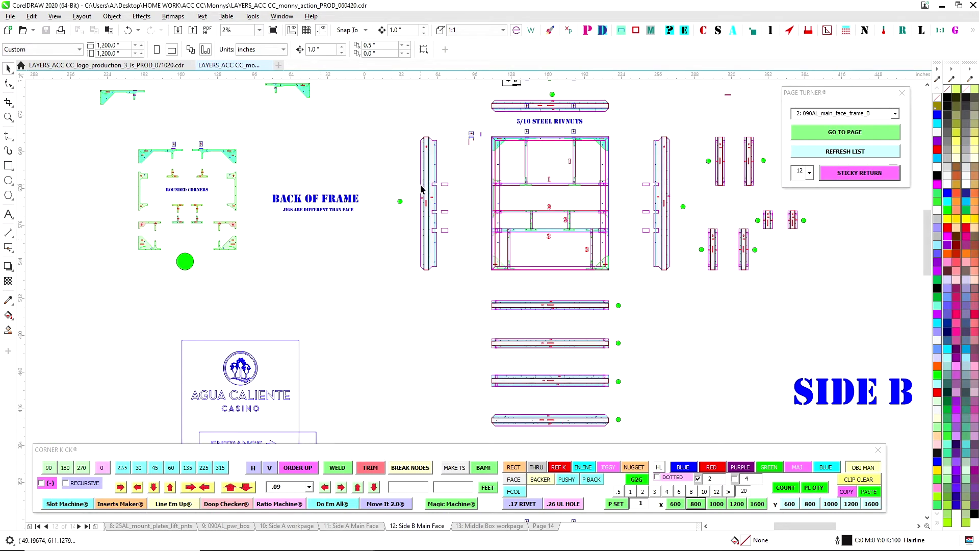
{"action": "scroll", "coordinate": [421, 189], "scroll_direction": "down", "scroll_amount": 1}
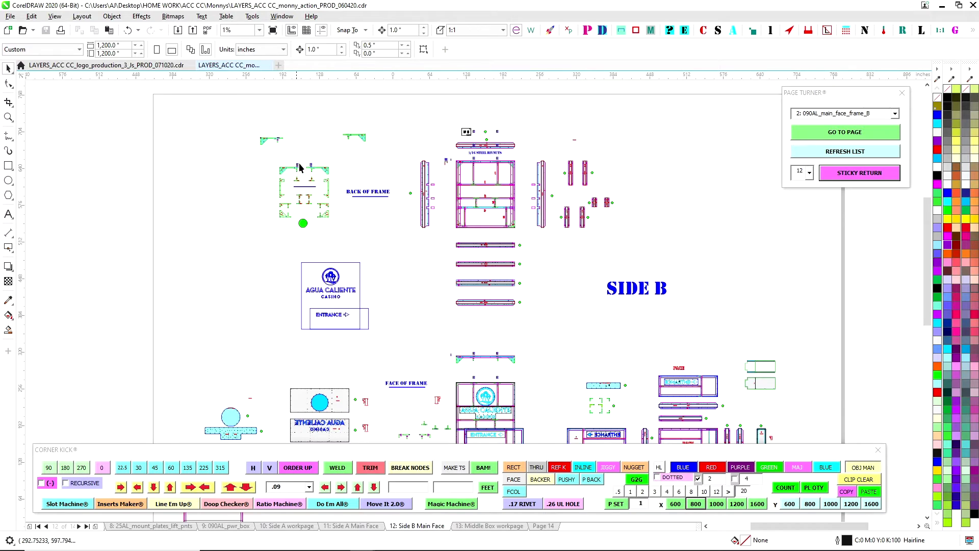
{"action": "scroll", "coordinate": [342, 189], "scroll_direction": "up", "scroll_amount": 3}
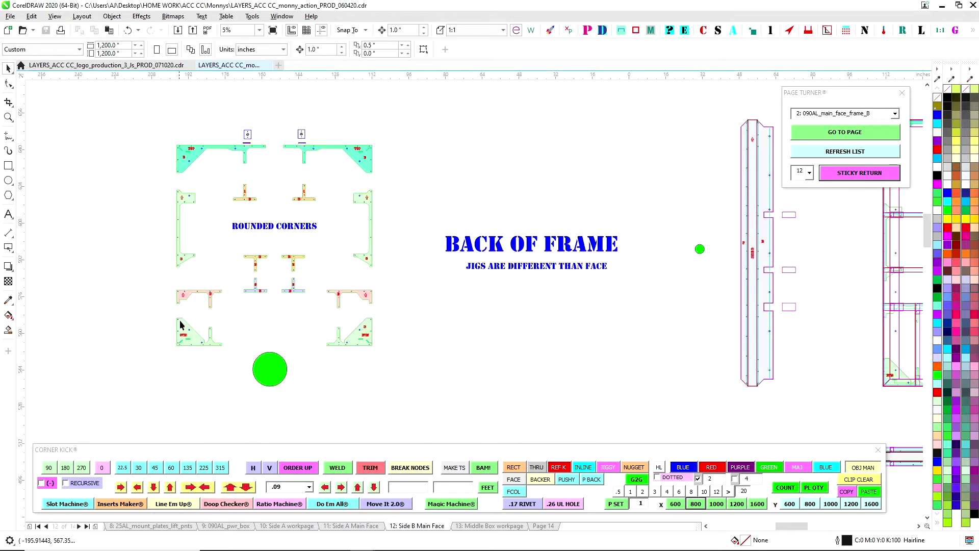
{"action": "scroll", "coordinate": [189, 197], "scroll_direction": "down", "scroll_amount": 2}
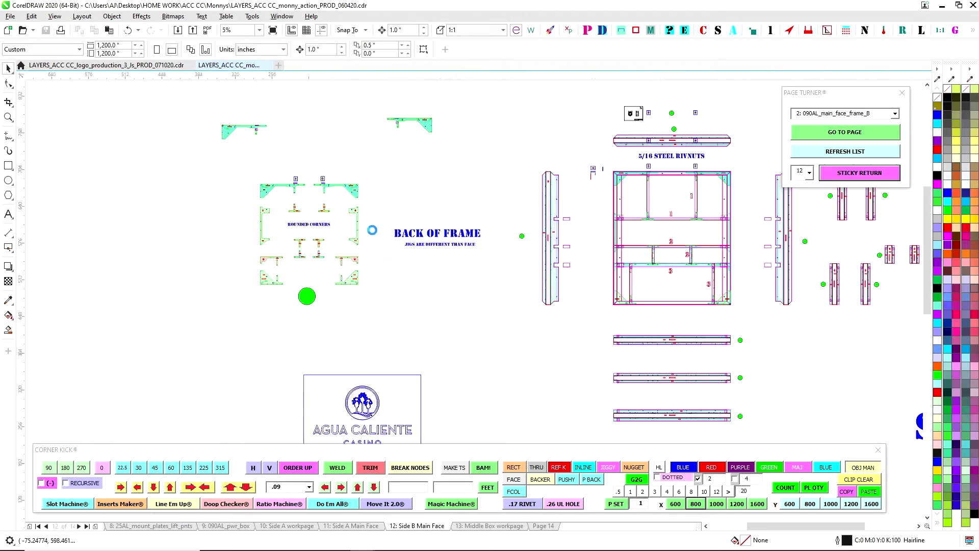
{"action": "scroll", "coordinate": [502, 295], "scroll_direction": "right", "scroll_amount": 3}
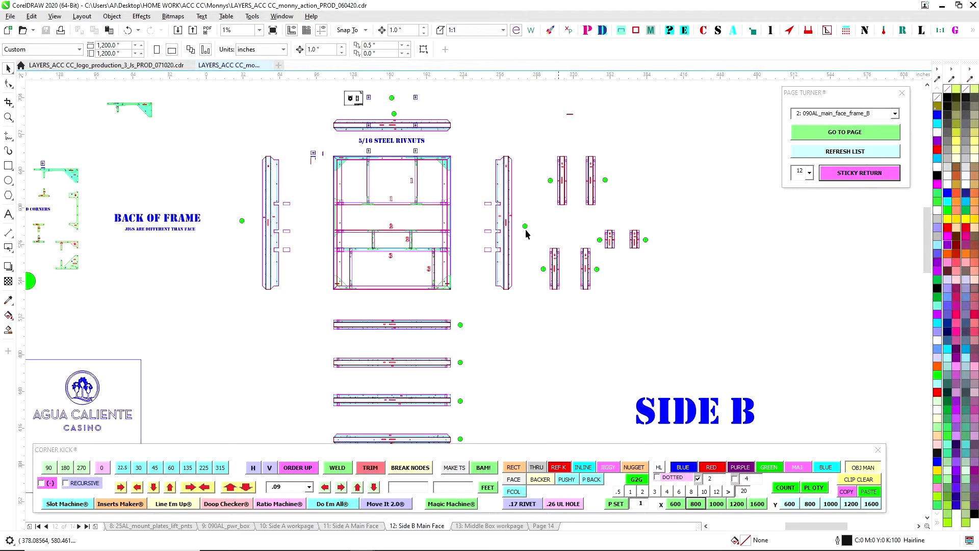
Step: Jump to 090AL_main_face_frame_A with Page Turner and inspect its frame rails and the chamfered and rounded corner jigs
{"action": "left_click", "coordinate": [895, 113]}
{"action": "left_click", "coordinate": [881, 124]}
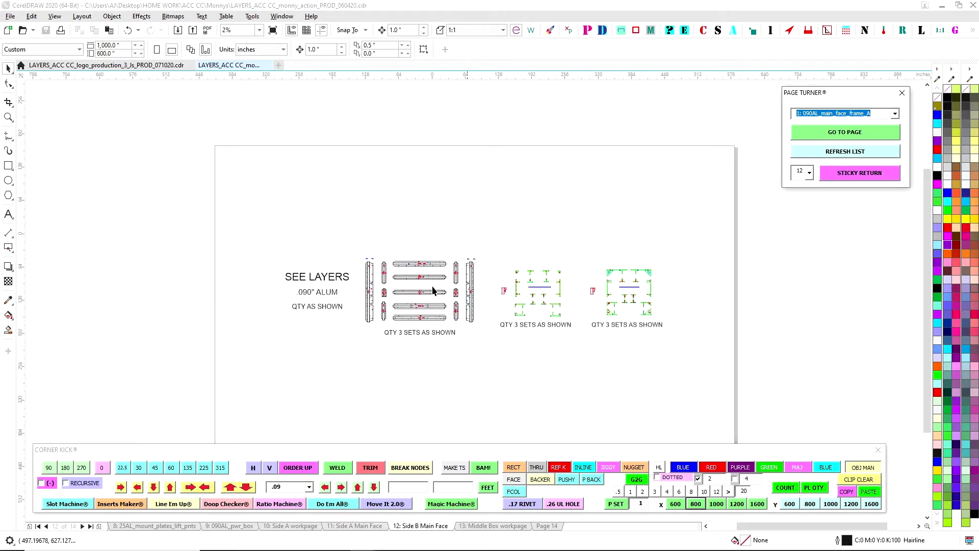
{"action": "scroll", "coordinate": [431, 291], "scroll_direction": "up", "scroll_amount": 3}
{"action": "scroll", "coordinate": [677, 235], "scroll_direction": "right", "scroll_amount": 5}
{"action": "scroll", "coordinate": [442, 206], "scroll_direction": "down", "scroll_amount": 1}
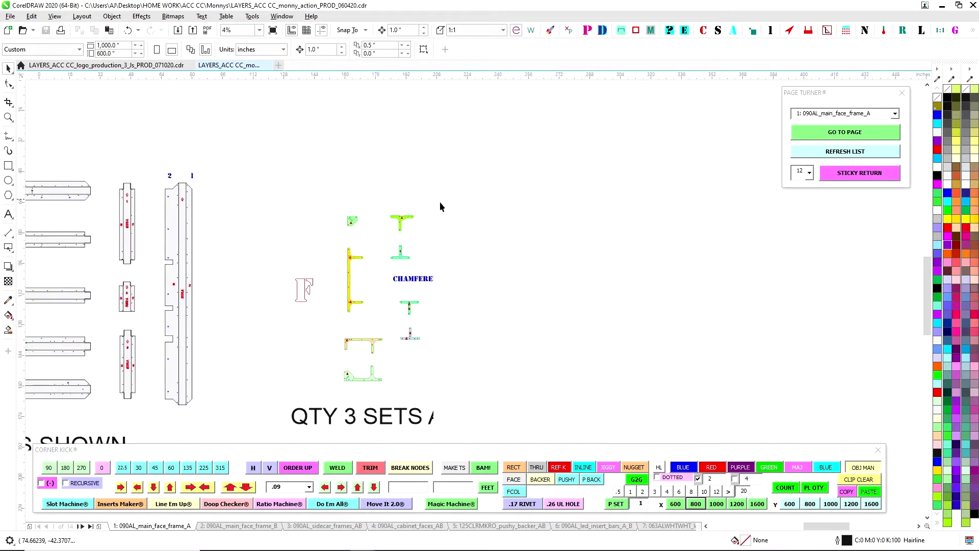
{"action": "scroll", "coordinate": [588, 204], "scroll_direction": "down", "scroll_amount": 1}
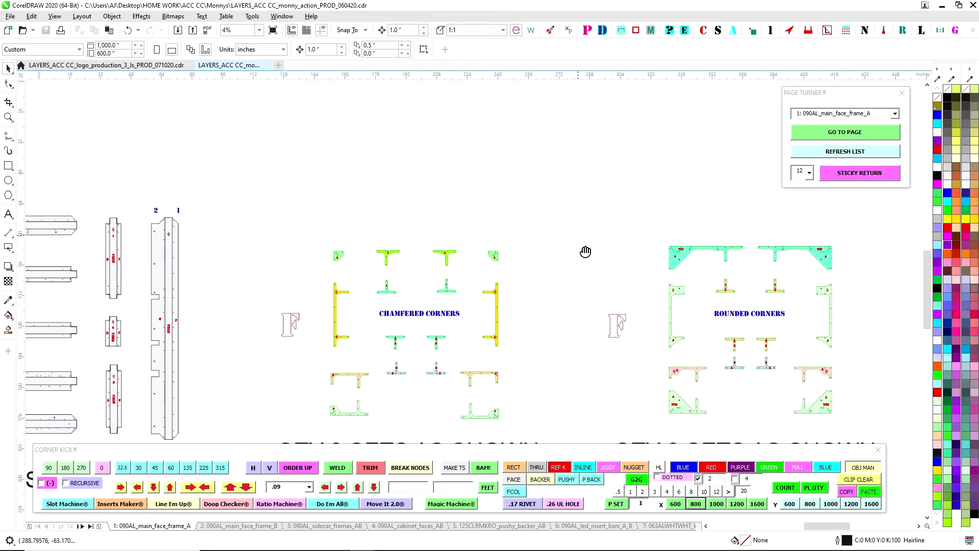
{"action": "scroll", "coordinate": [506, 235], "scroll_direction": "up", "scroll_amount": 1}
{"action": "scroll", "coordinate": [506, 234], "scroll_direction": "down", "scroll_amount": 1}
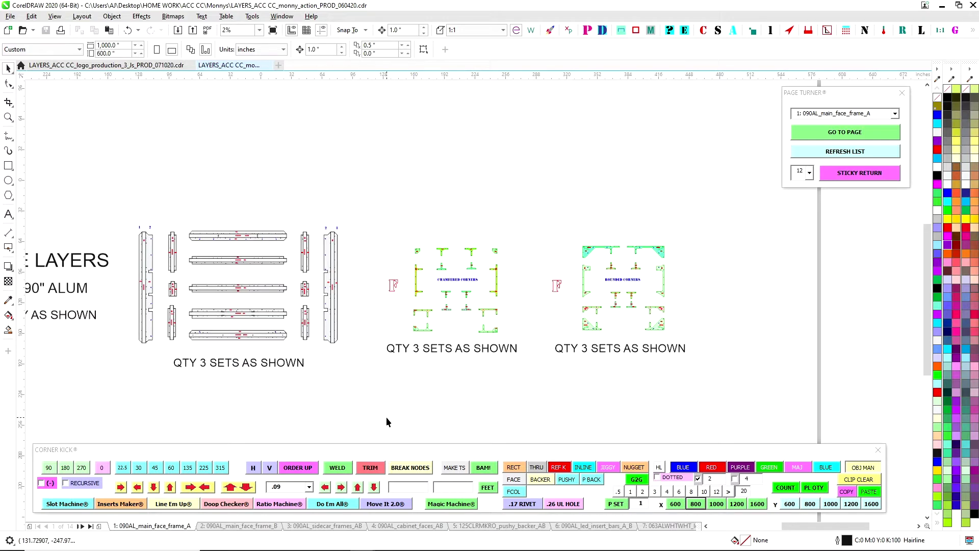
{"action": "left_click_drag", "start_coordinate": [394, 403], "coordinate": [489, 403]}
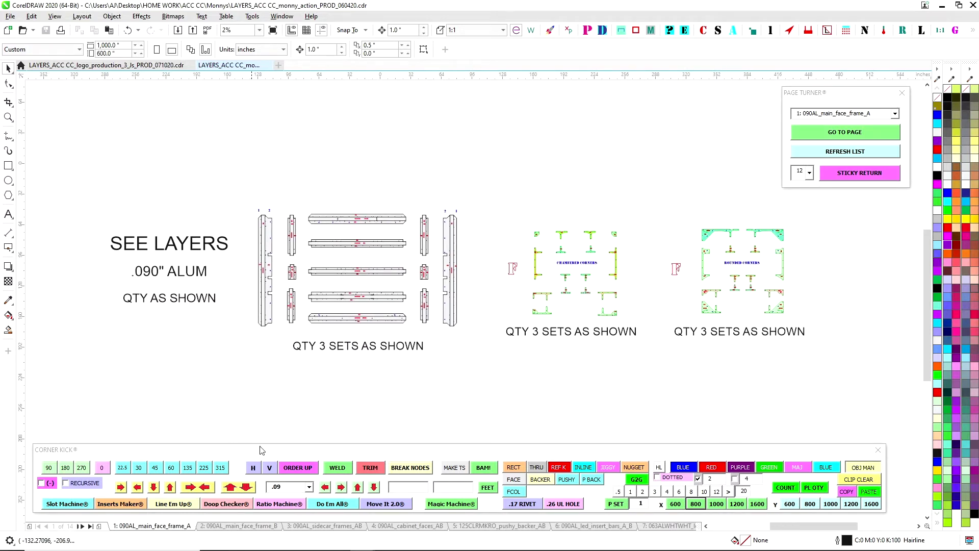
Step: Page manually through the file from 090AL_main_face_frame_B to 090AL_led_insert_bars_A_B, viewing each page between them
{"action": "left_click", "coordinate": [208, 526]}
{"action": "left_click", "coordinate": [321, 526]}
{"action": "left_click", "coordinate": [385, 525]}
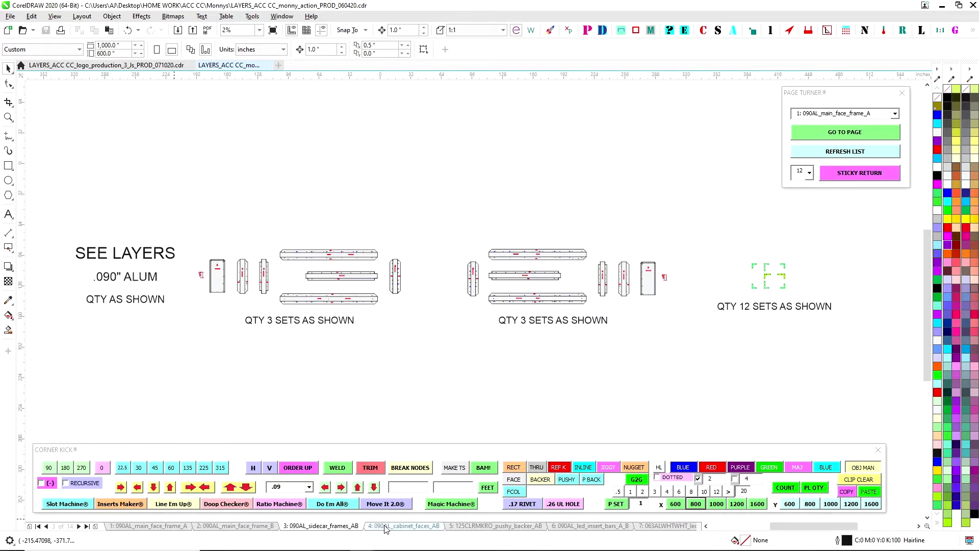
{"action": "left_click", "coordinate": [509, 526]}
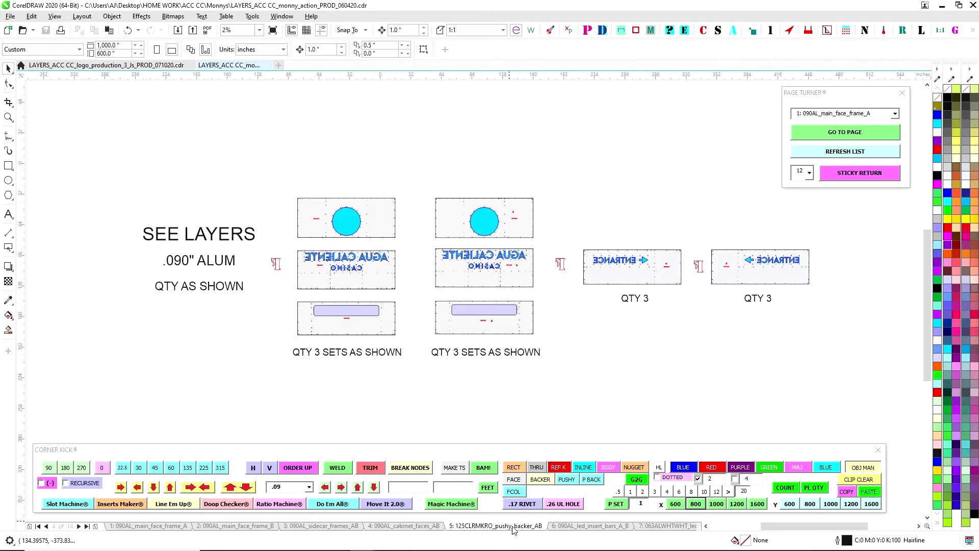
{"action": "left_click", "coordinate": [602, 526]}
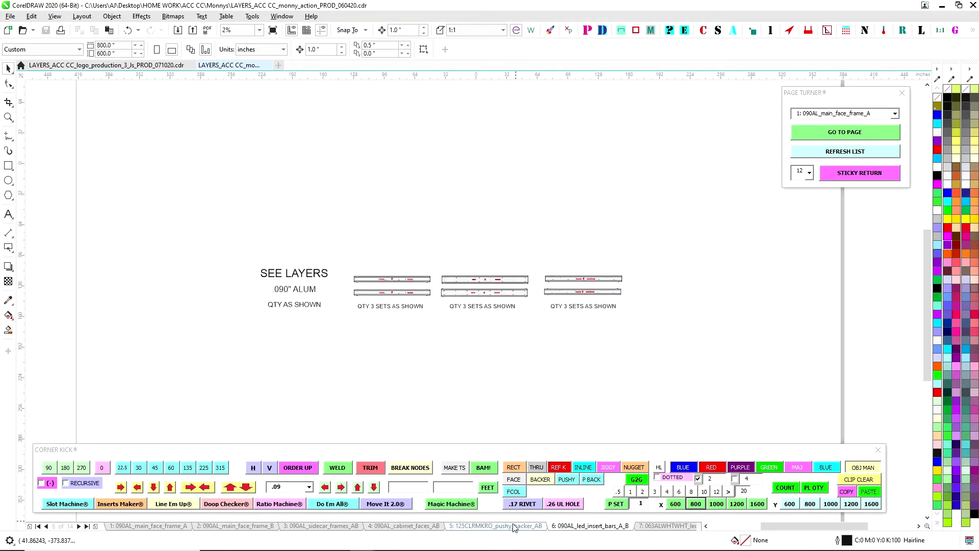
Step: Page manually back through the backer, cabinet face and sidecar frame pages to 090AL_main_face_frame_A
{"action": "left_click", "coordinate": [496, 526]}
{"action": "left_click", "coordinate": [404, 526]}
{"action": "left_click", "coordinate": [331, 526]}
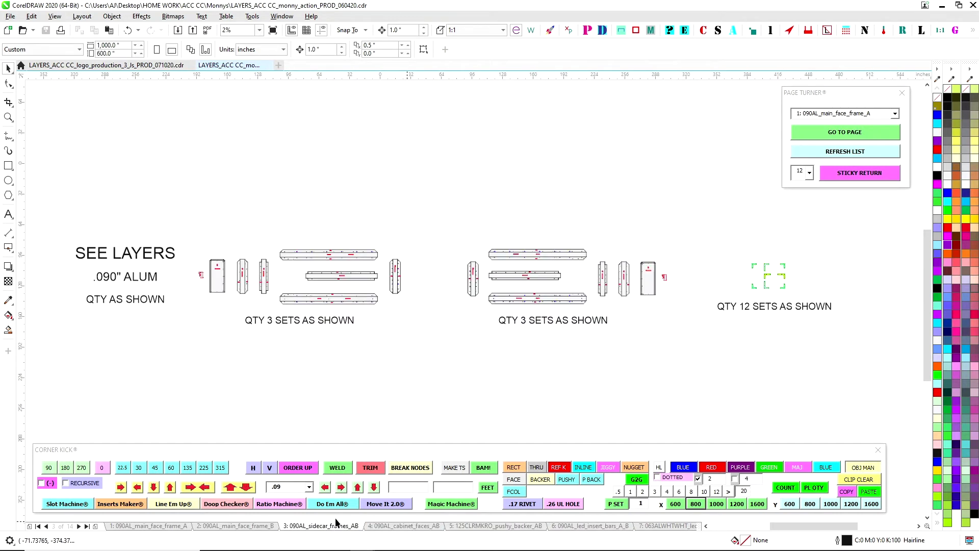
{"action": "left_click", "coordinate": [433, 525]}
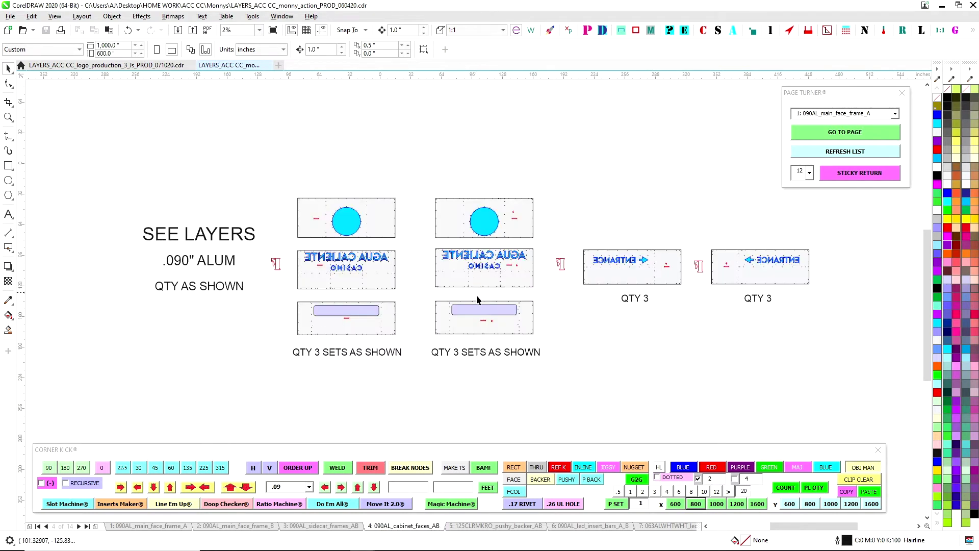
{"action": "left_click", "coordinate": [250, 526]}
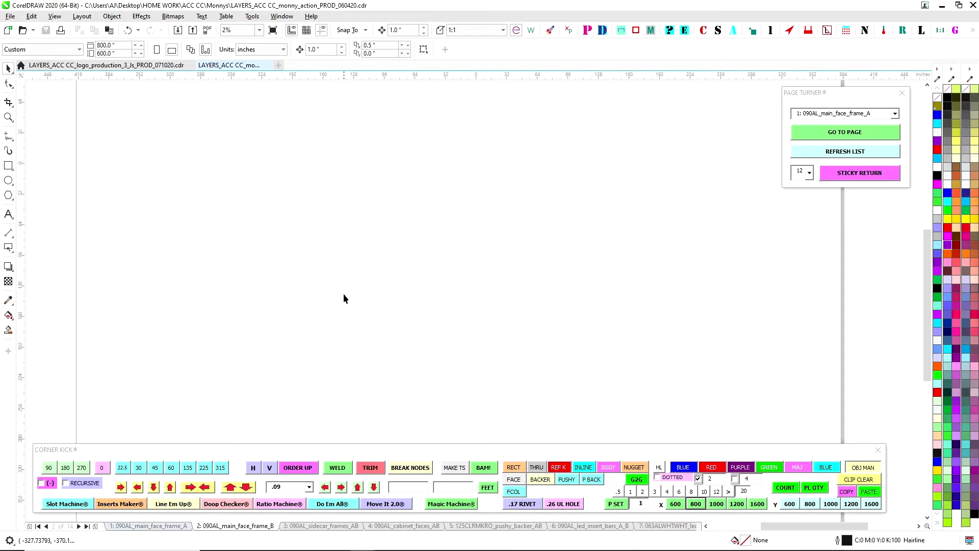
{"action": "left_click", "coordinate": [149, 526]}
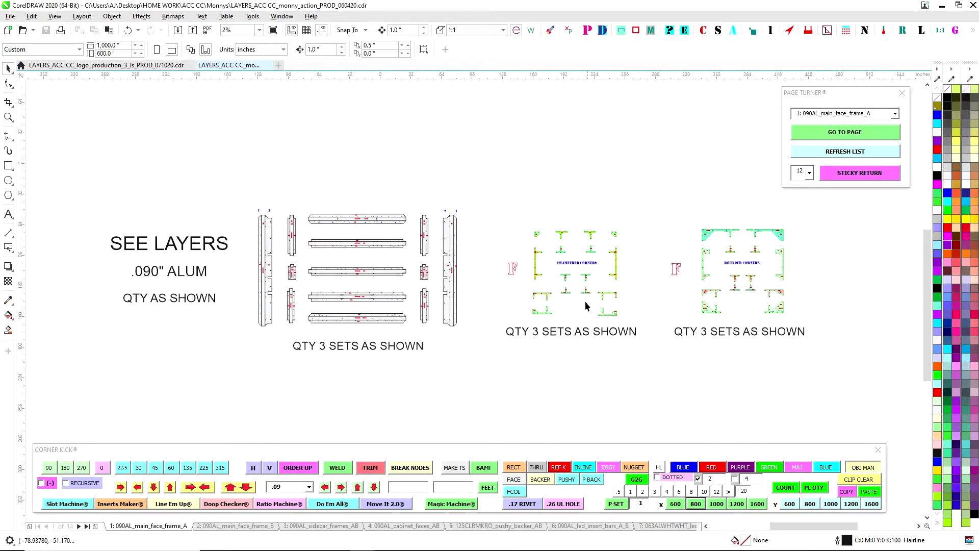
Step: Open 125CLRMKRO_pushy_backer_AB manually, switch to 090AL_main_face_frame_B and view its page area
{"action": "left_click", "coordinate": [496, 525]}
{"action": "left_click", "coordinate": [236, 526]}
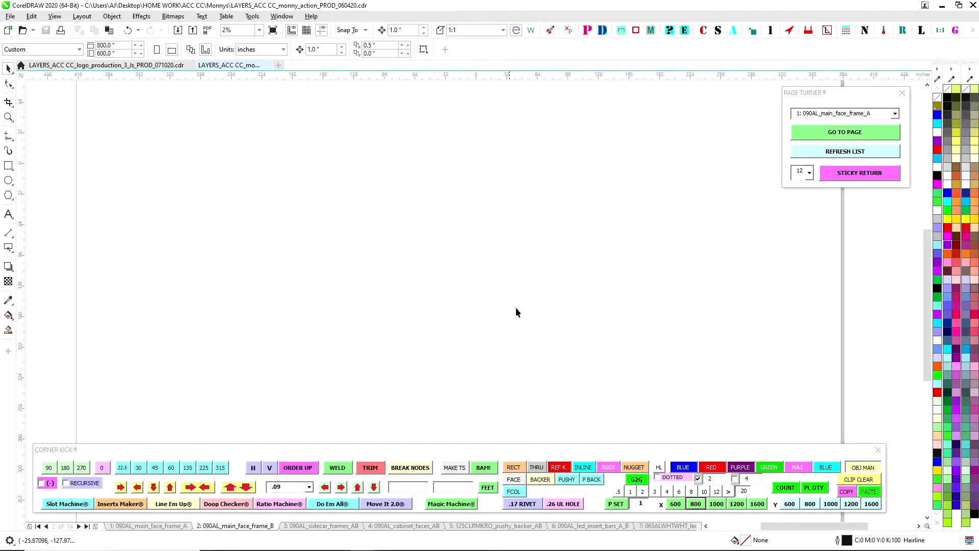
{"action": "scroll", "coordinate": [539, 305], "scroll_direction": "down", "scroll_amount": 1}
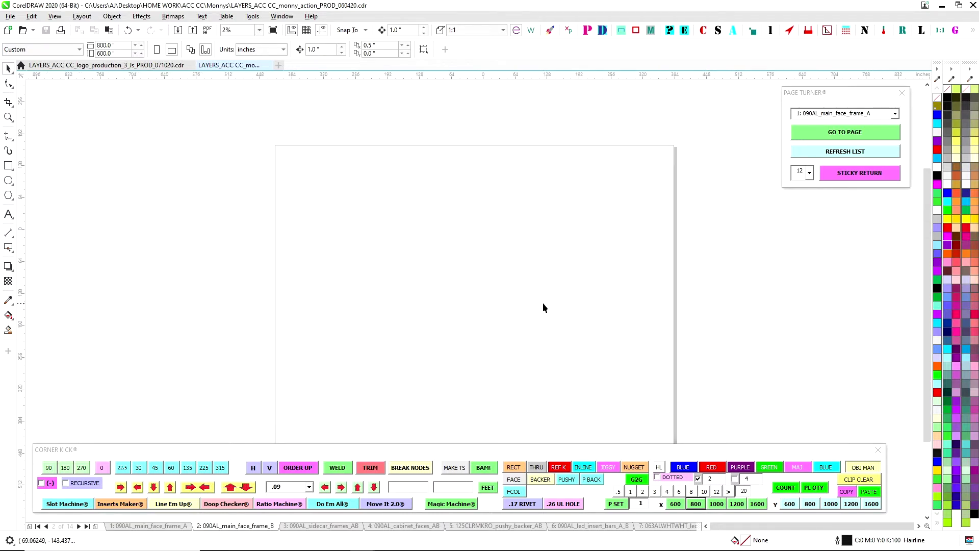
{"action": "scroll", "coordinate": [457, 278], "scroll_direction": "up", "scroll_amount": 1}
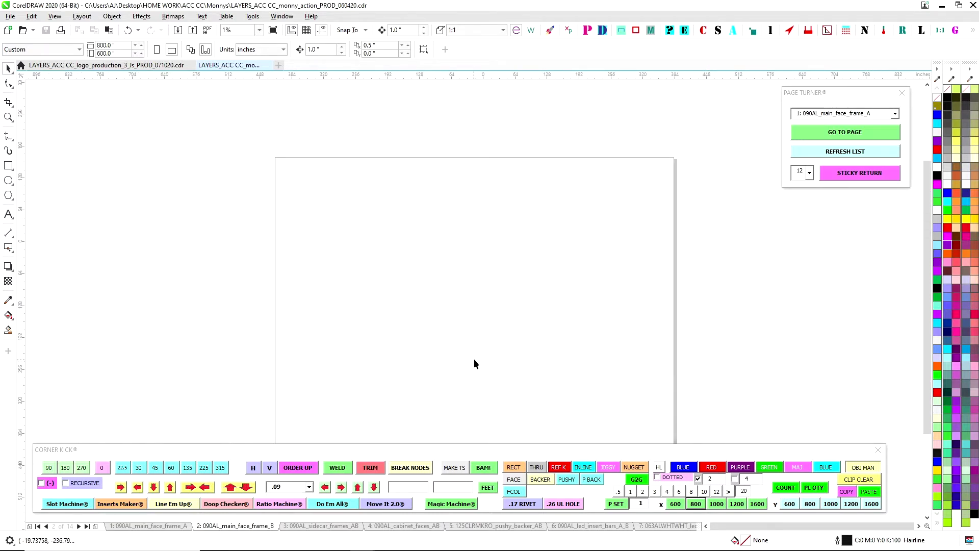
Step: Switch manually among the cabinet faces, main face frame A and sidecar frames pages, ending on 090AL_main_face_frame_B
{"action": "left_click_drag", "start_coordinate": [480, 345], "coordinate": [482, 309]}
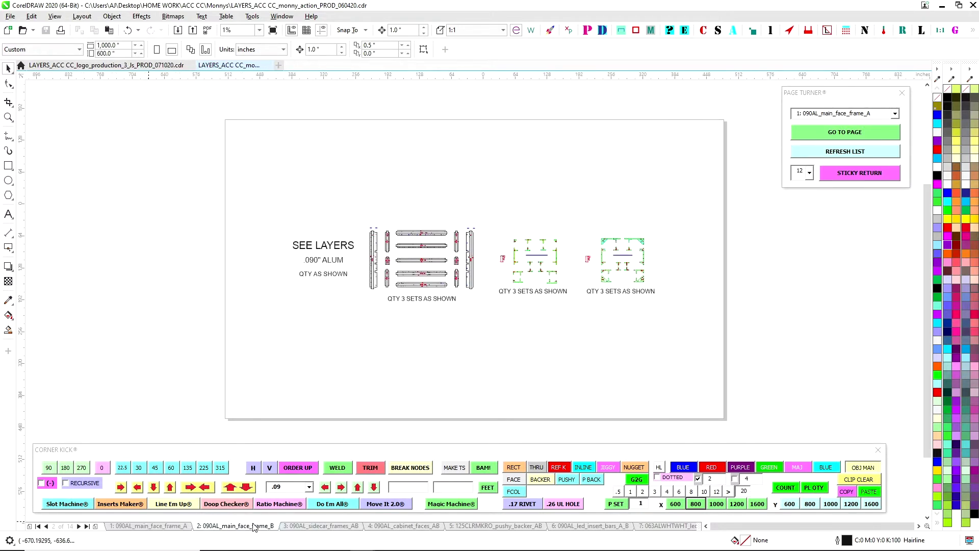
{"action": "left_click", "coordinate": [403, 526]}
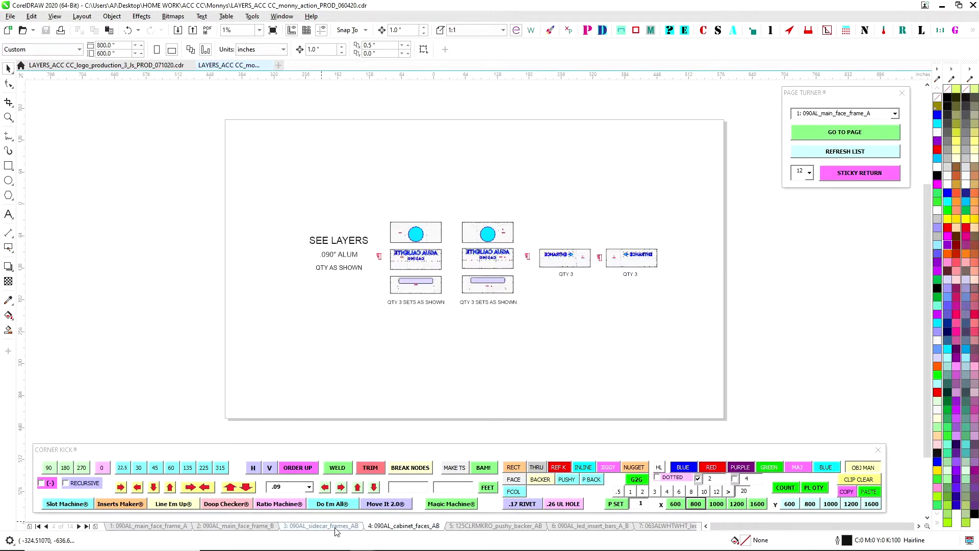
{"action": "left_click", "coordinate": [269, 526]}
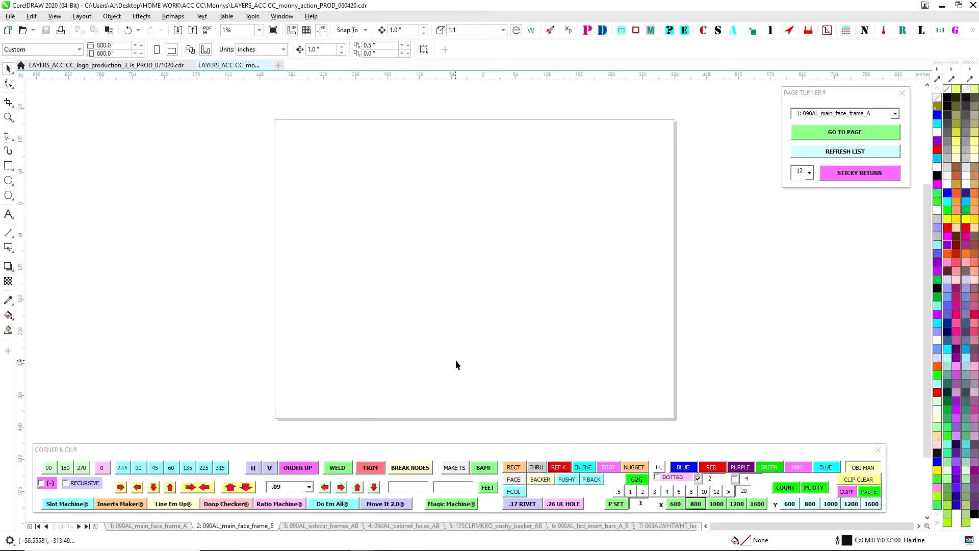
{"action": "left_click", "coordinate": [181, 528]}
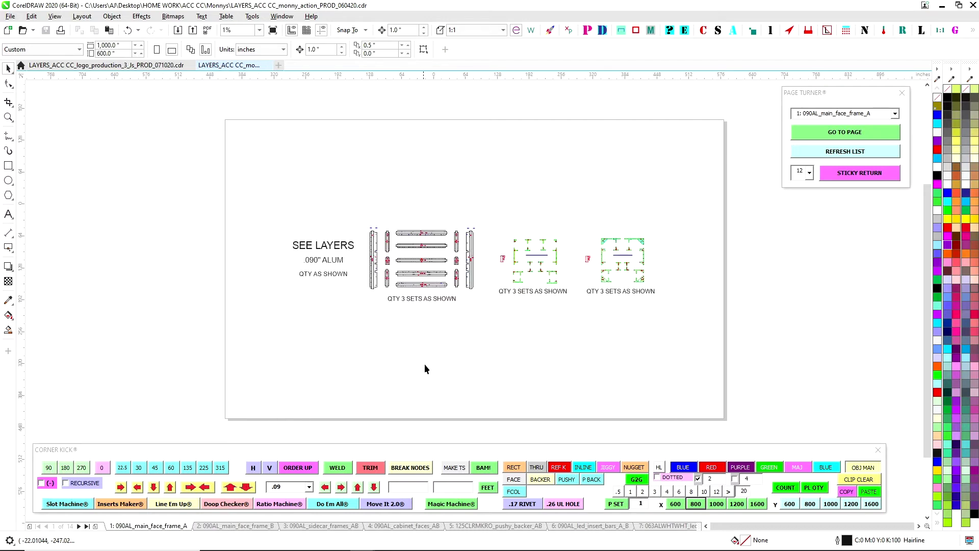
{"action": "left_click", "coordinate": [256, 528]}
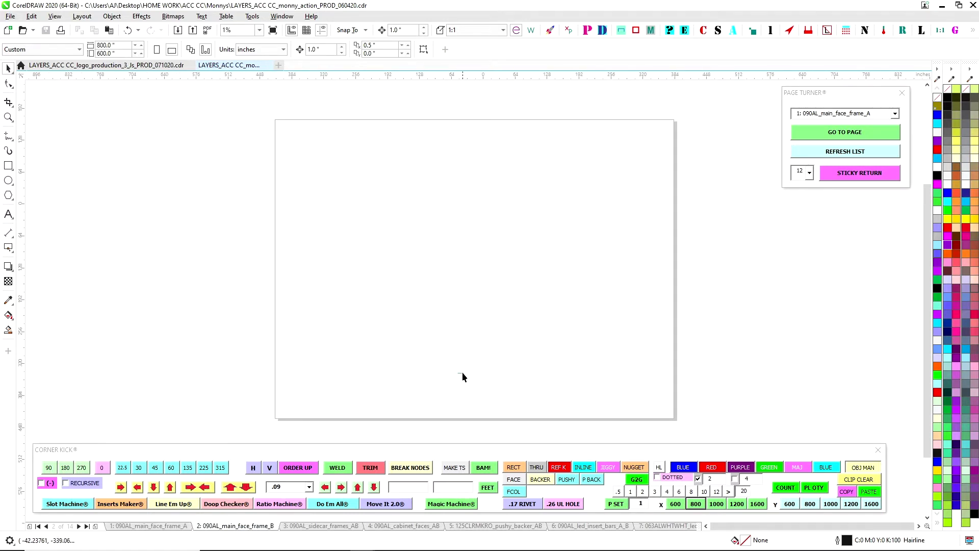
{"action": "left_click", "coordinate": [320, 527]}
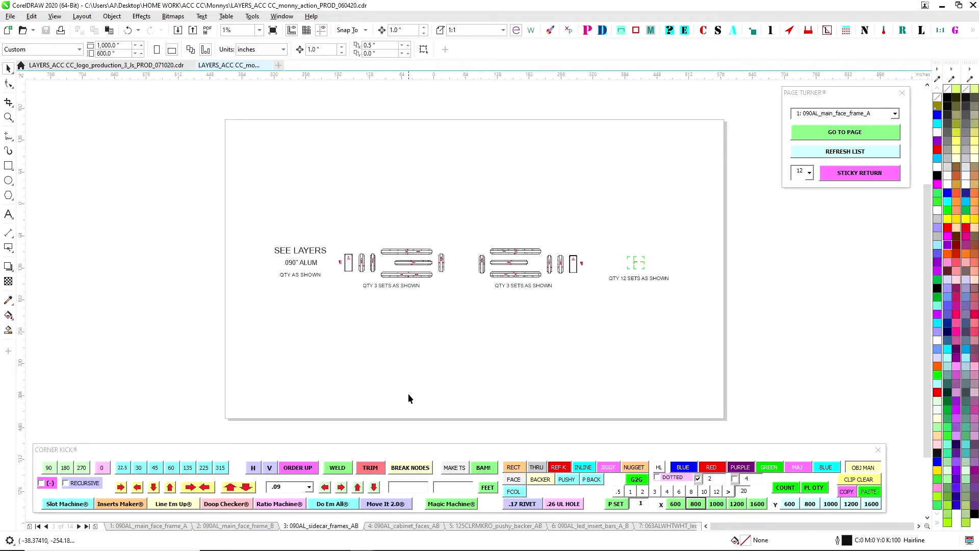
{"action": "left_click", "coordinate": [229, 524]}
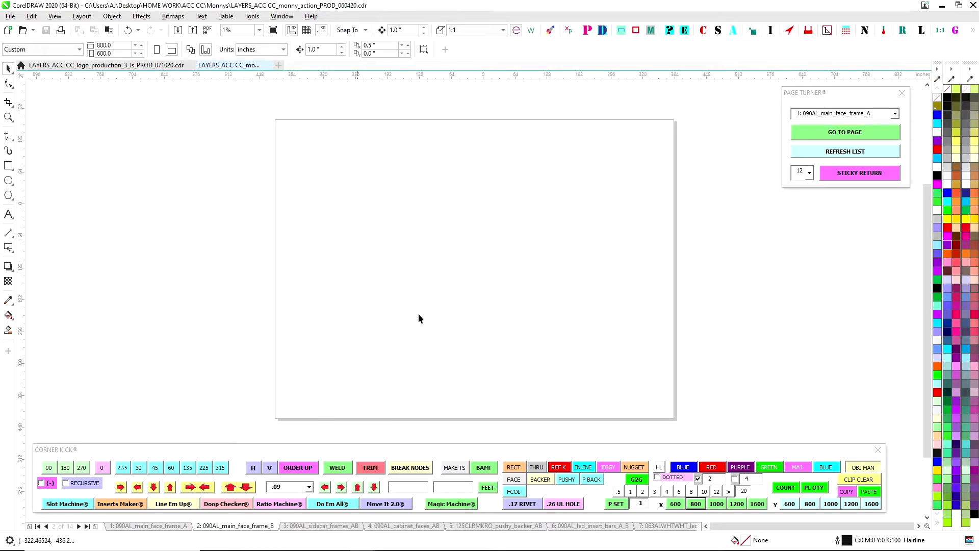
Step: Set 2: 090AL_main_face_frame_B as the Page Turner target and use Sticky Return to reach page 12, Side B Main Face
{"action": "left_click", "coordinate": [895, 113]}
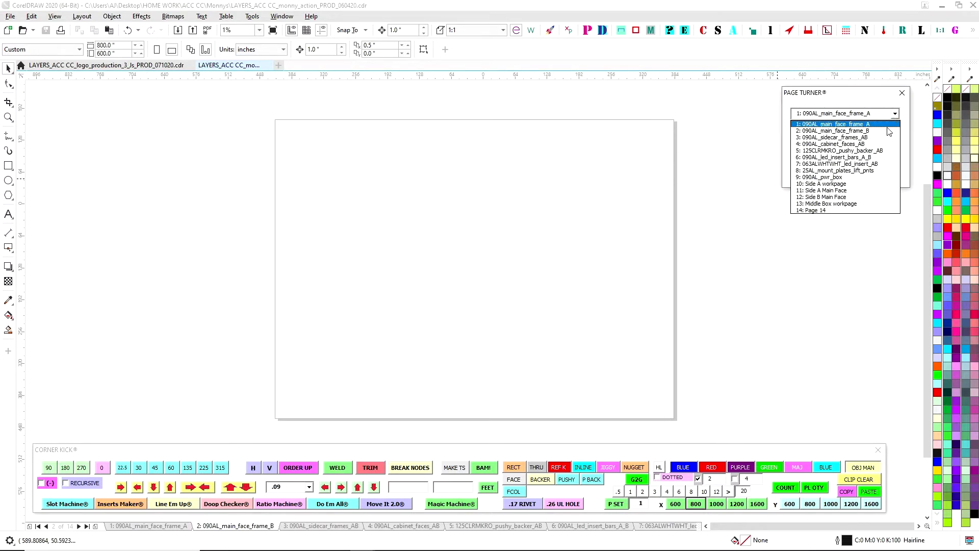
{"action": "left_click", "coordinate": [884, 131]}
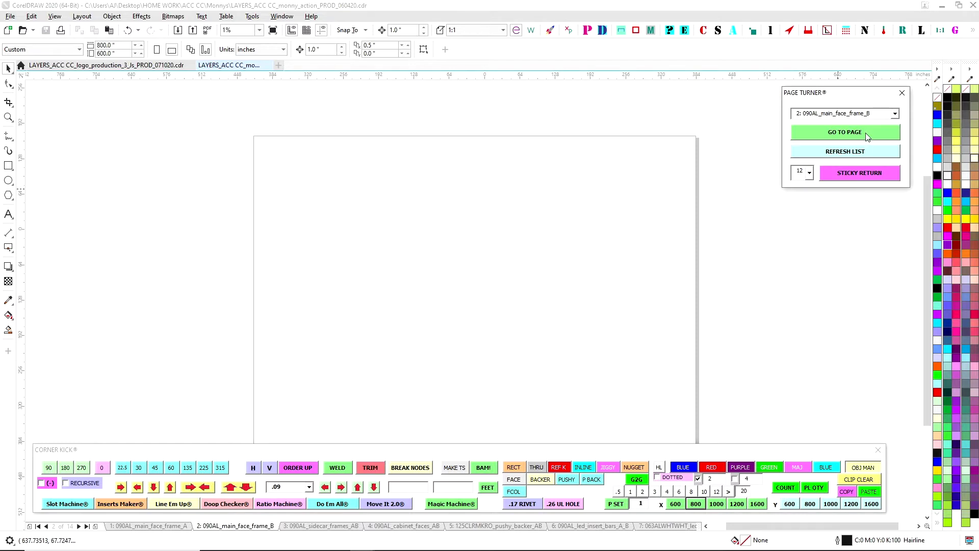
{"action": "left_click", "coordinate": [869, 173]}
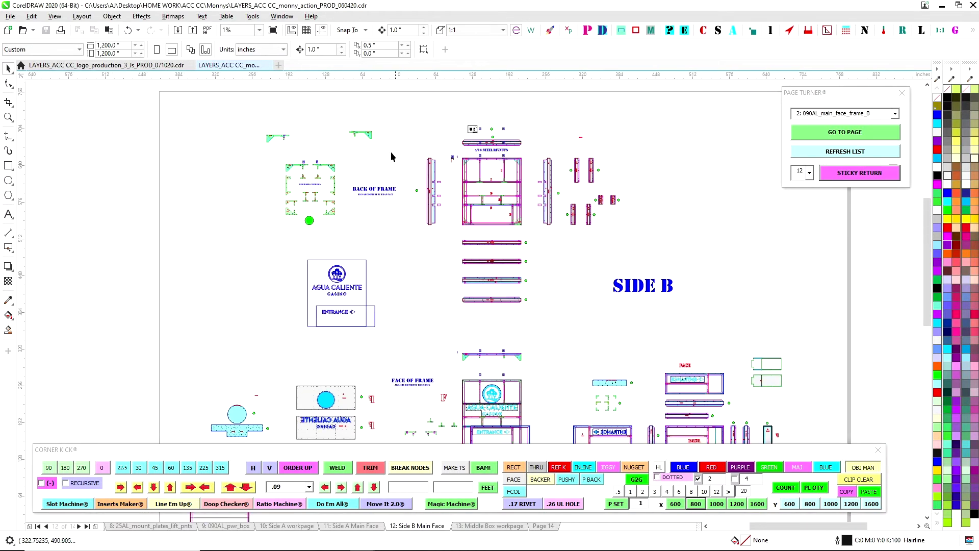
Step: Copy the back-of-frame assembly with its rails and small parts from Side B Main Face and paste it on 090AL_main_face_frame_B
{"action": "left_click_drag", "start_coordinate": [397, 108], "coordinate": [643, 327]}
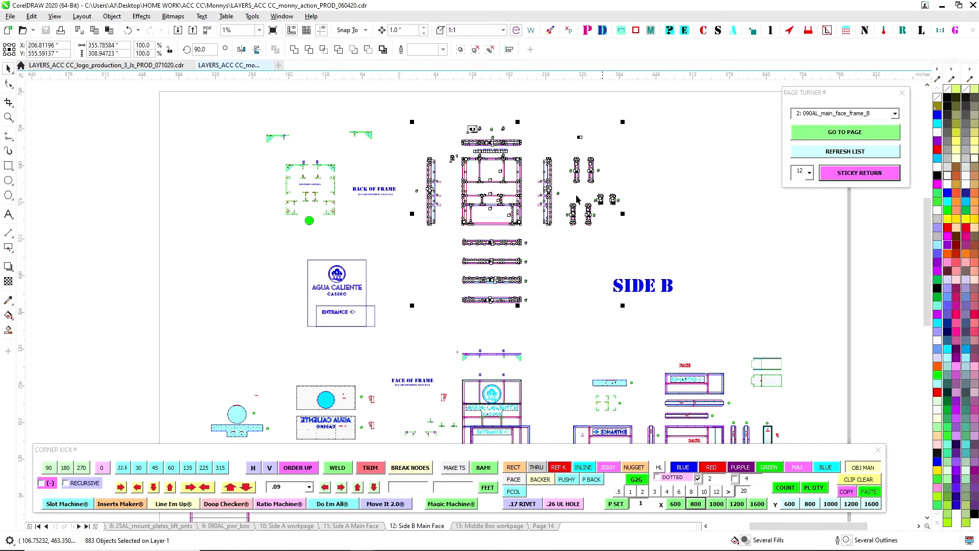
{"action": "left_click", "coordinate": [851, 484]}
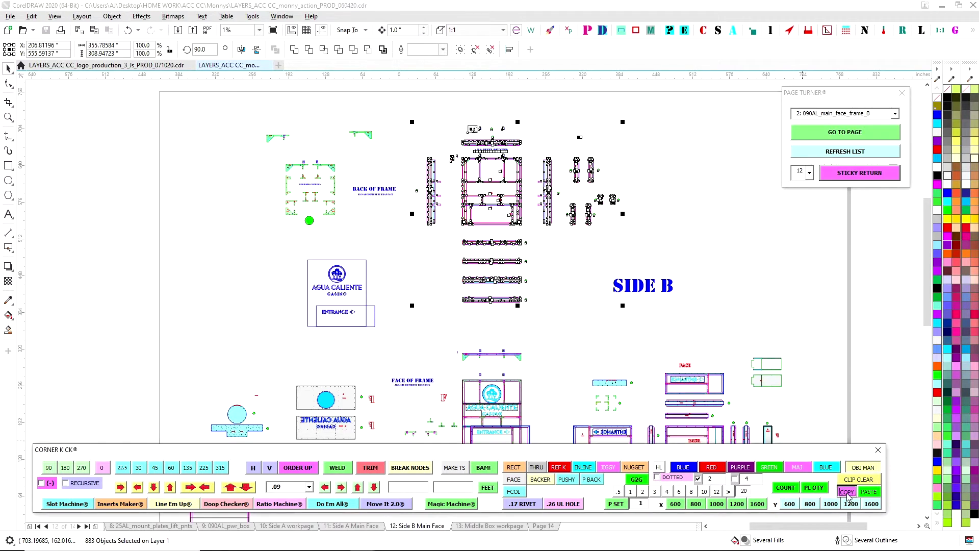
{"action": "left_click", "coordinate": [815, 134]}
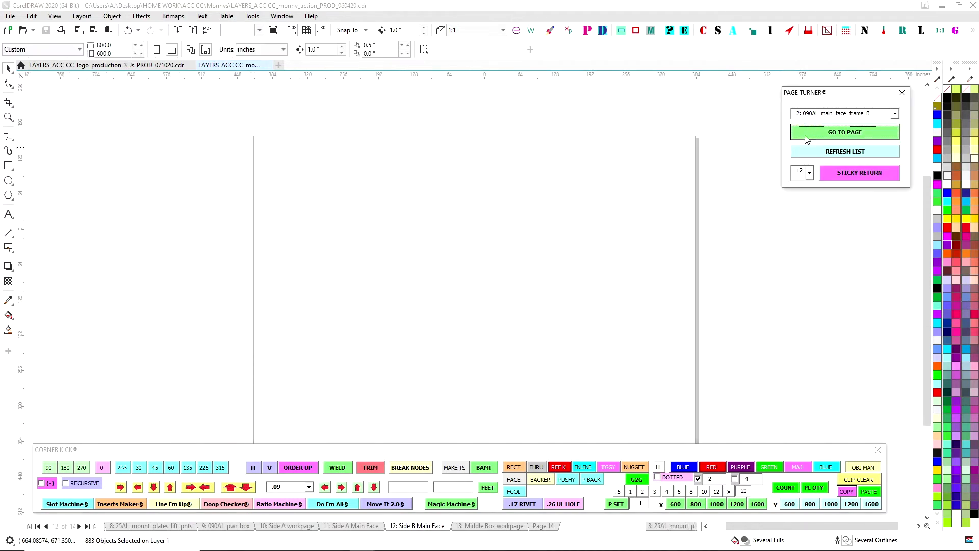
{"action": "left_click", "coordinate": [869, 491]}
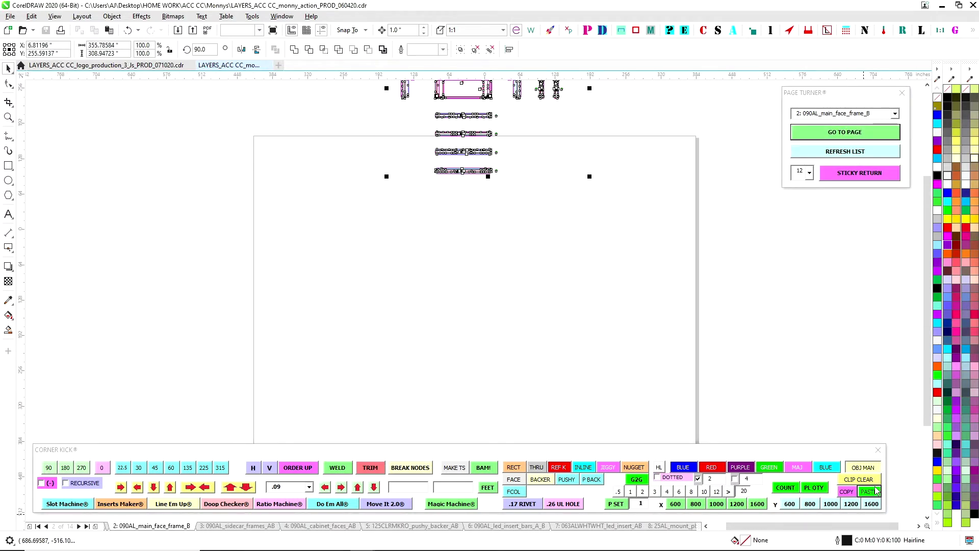
Step: Move the pasted frame parts inside the page, widen the page to 1000 inches and reposition the parts near its middle
{"action": "left_click_drag", "start_coordinate": [488, 99], "coordinate": [462, 291]}
{"action": "left_click", "coordinate": [539, 171]}
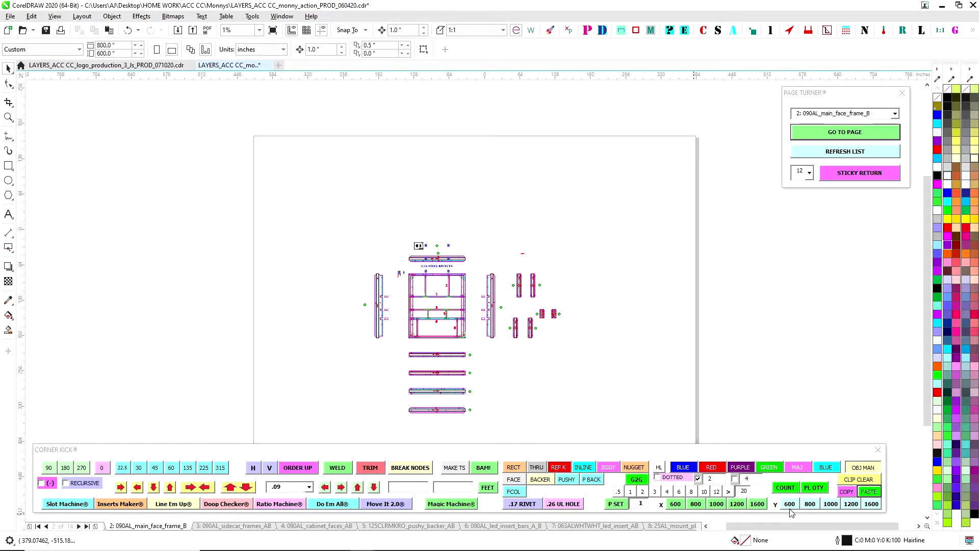
{"action": "left_click", "coordinate": [717, 505]}
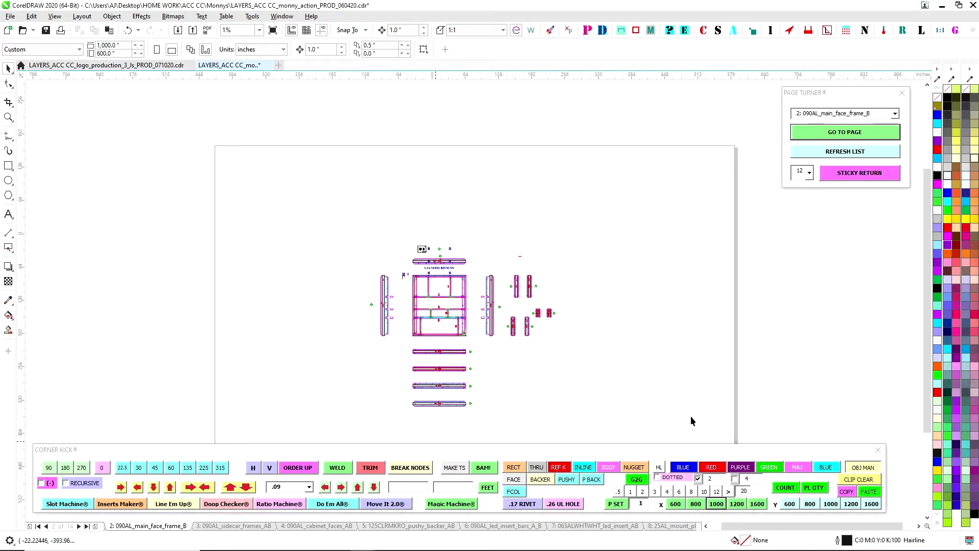
{"action": "left_click_drag", "start_coordinate": [316, 196], "coordinate": [651, 439]}
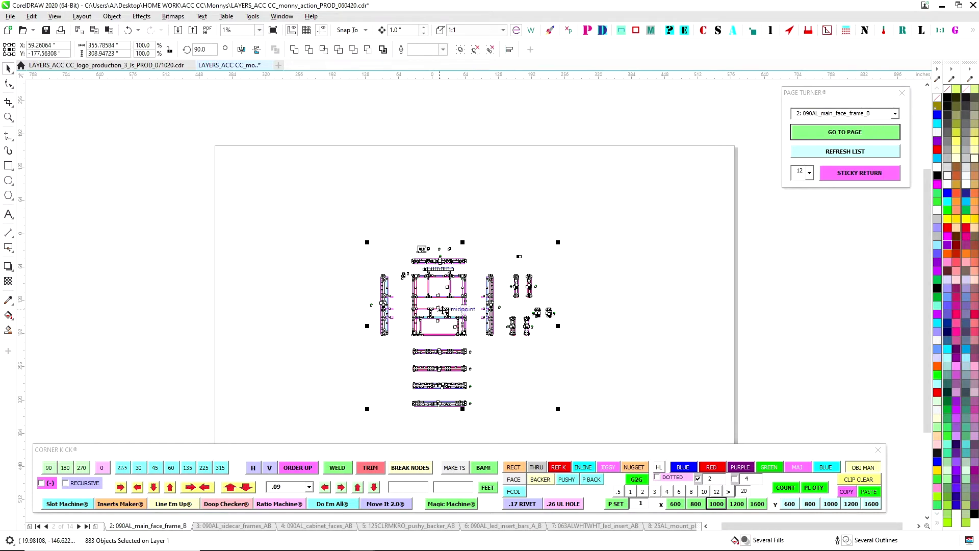
{"action": "mouse_move", "coordinate": [436, 312]}
{"action": "left_mouse_down"}
{"action": "mouse_move", "coordinate": [443, 281]}
{"action": "mouse_move", "coordinate": [537, 319]}
{"action": "mouse_move", "coordinate": [463, 319]}
{"action": "left_mouse_up"}
{"action": "left_click", "coordinate": [560, 207]}
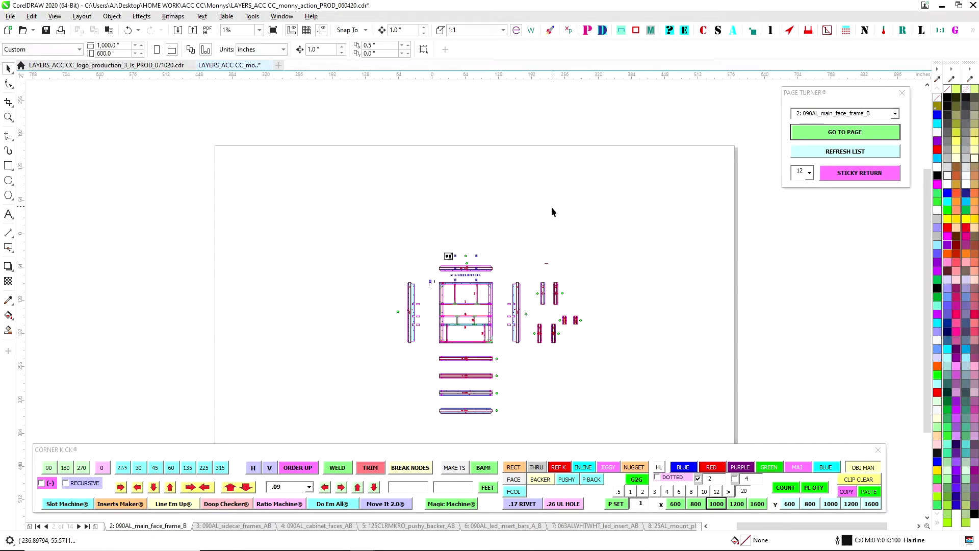
Step: Return to Side B Main Face with Sticky Return and examine the rounded corner jigs beside the Back of Frame label
{"action": "left_click", "coordinate": [847, 176]}
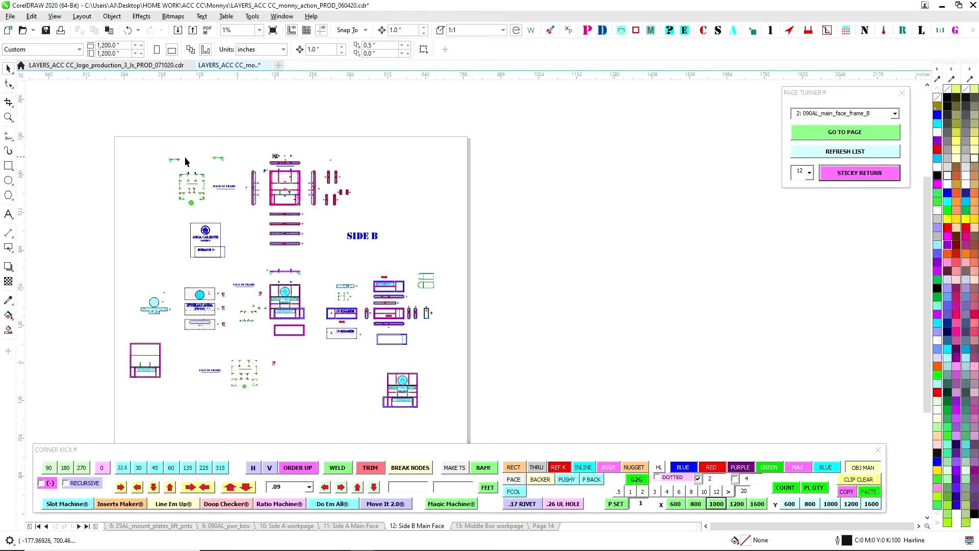
{"action": "left_click_drag", "start_coordinate": [167, 165], "coordinate": [215, 211]}
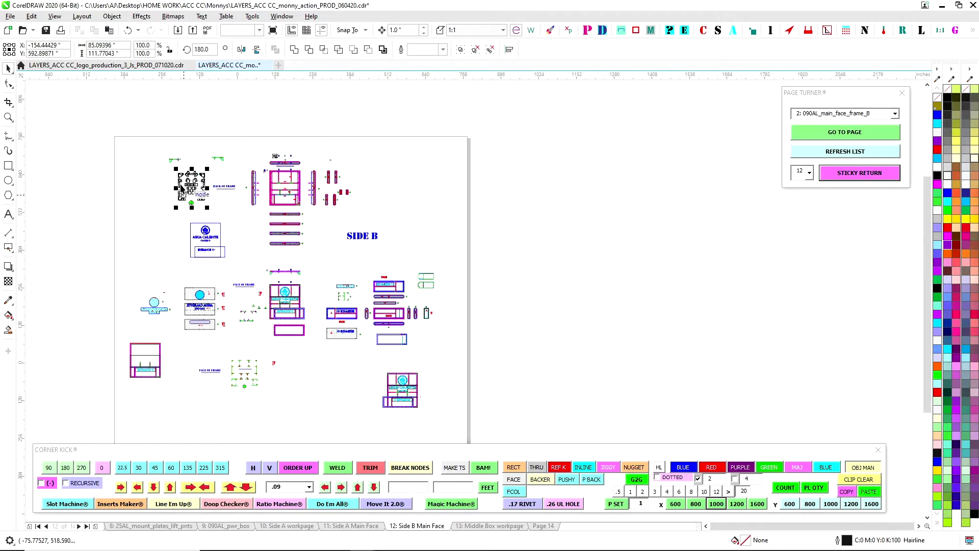
{"action": "scroll", "coordinate": [197, 197], "scroll_direction": "up", "scroll_amount": 3}
{"action": "scroll", "coordinate": [563, 201], "scroll_direction": "up", "scroll_amount": 5}
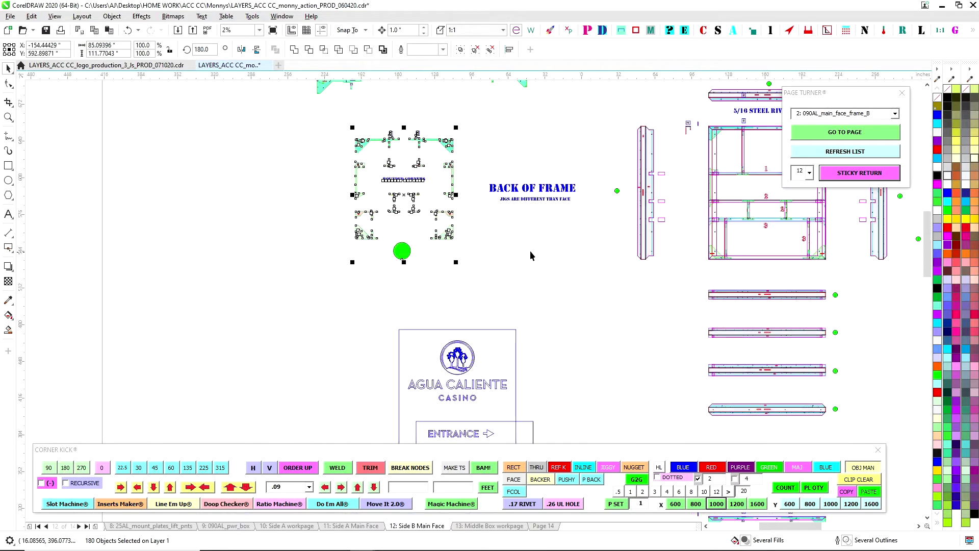
{"action": "scroll", "coordinate": [428, 200], "scroll_direction": "up", "scroll_amount": 2}
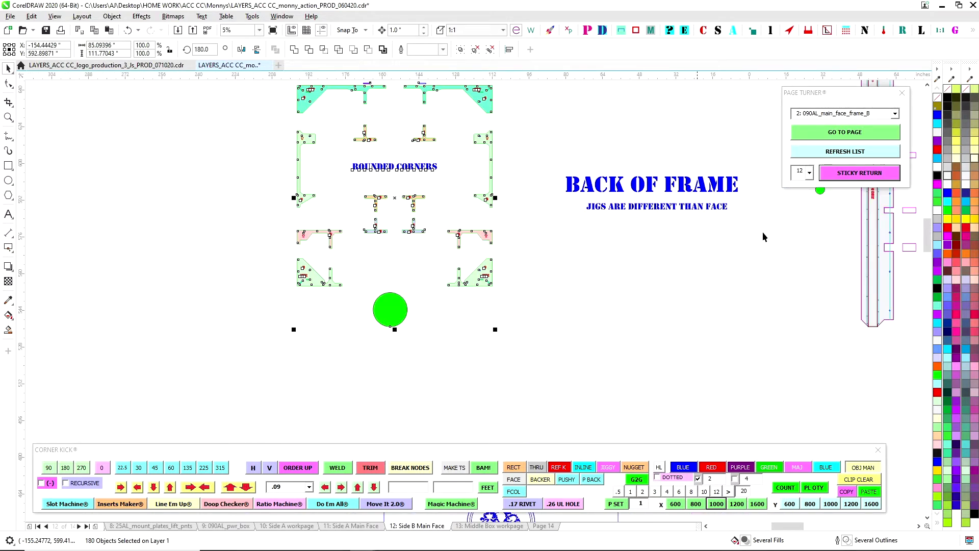
{"action": "scroll", "coordinate": [451, 203], "scroll_direction": "down", "scroll_amount": 3}
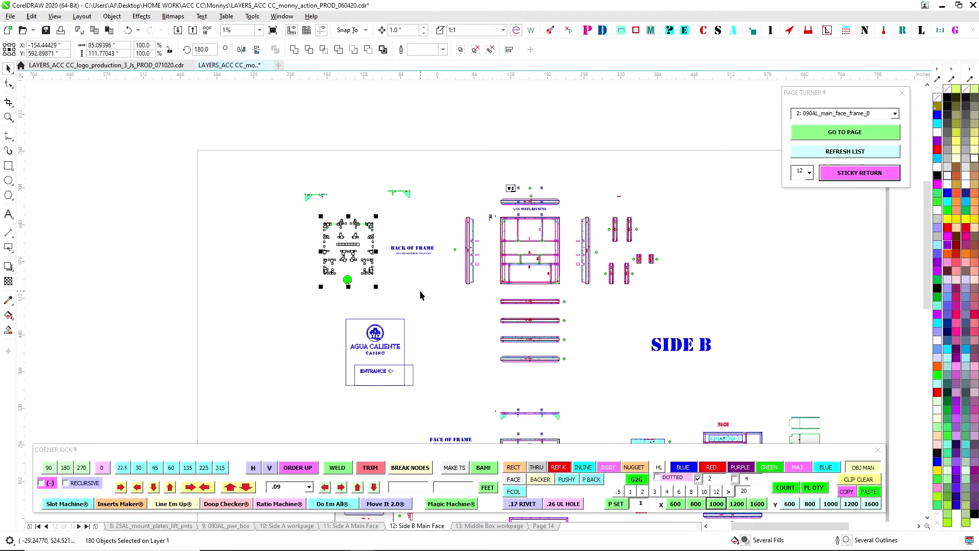
{"action": "scroll", "coordinate": [426, 283], "scroll_direction": "up", "scroll_amount": 1}
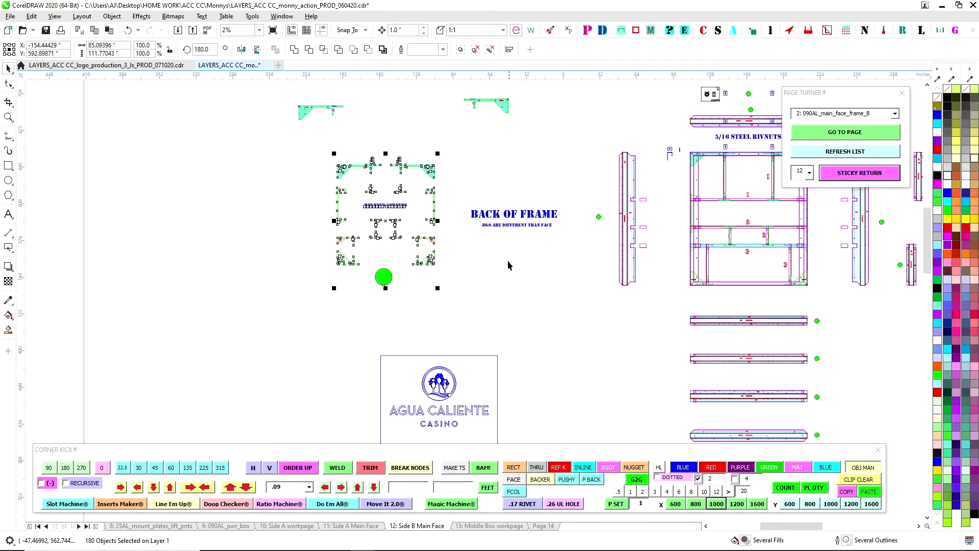
{"action": "scroll", "coordinate": [512, 342], "scroll_direction": "down", "scroll_amount": 1}
{"action": "scroll", "coordinate": [511, 342], "scroll_direction": "right", "scroll_amount": 1}
{"action": "scroll", "coordinate": [433, 207], "scroll_direction": "up", "scroll_amount": 2}
{"action": "scroll", "coordinate": [433, 207], "scroll_direction": "left", "scroll_amount": 3}
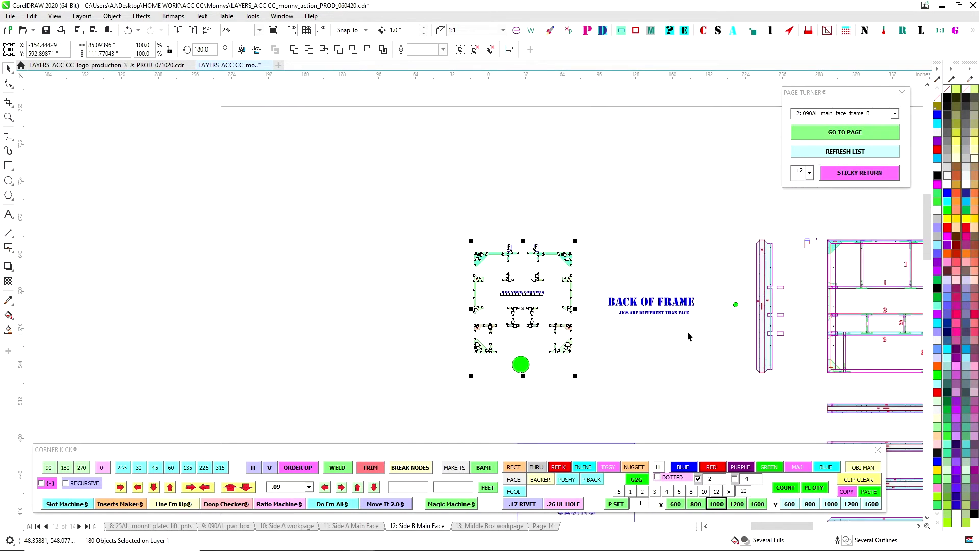
{"action": "left_click", "coordinate": [534, 258]}
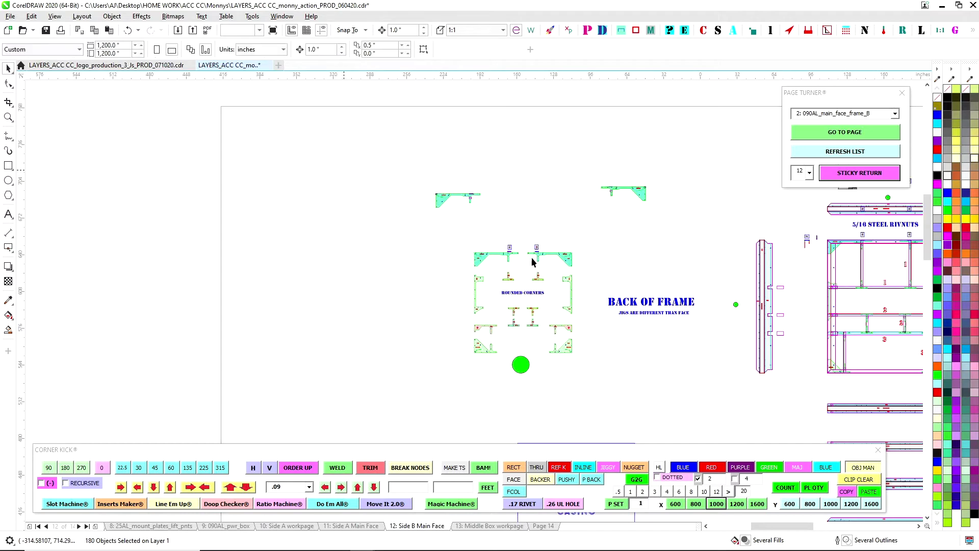
{"action": "scroll", "coordinate": [537, 280], "scroll_direction": "right", "scroll_amount": 2}
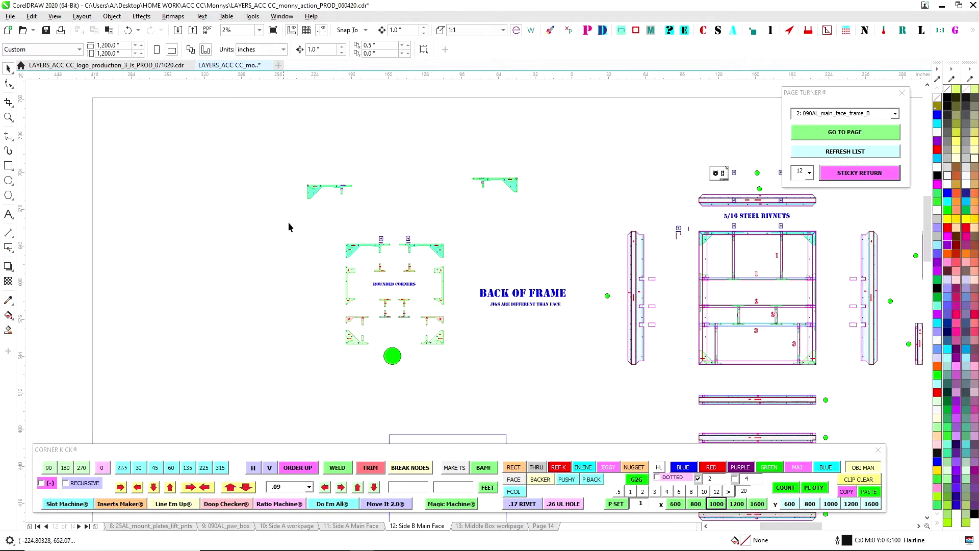
Step: Copy the rounded corner jigs, paste them on 090AL_main_face_frame_B with Page Turner's help and place them right of the frame parts
{"action": "left_click_drag", "start_coordinate": [291, 221], "coordinate": [489, 404]}
{"action": "left_click", "coordinate": [868, 491]}
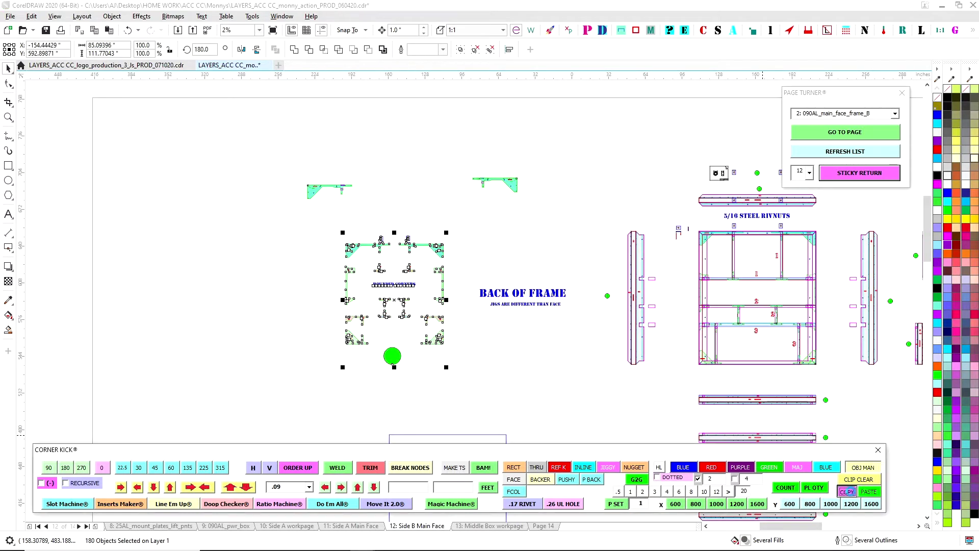
{"action": "left_click", "coordinate": [814, 134]}
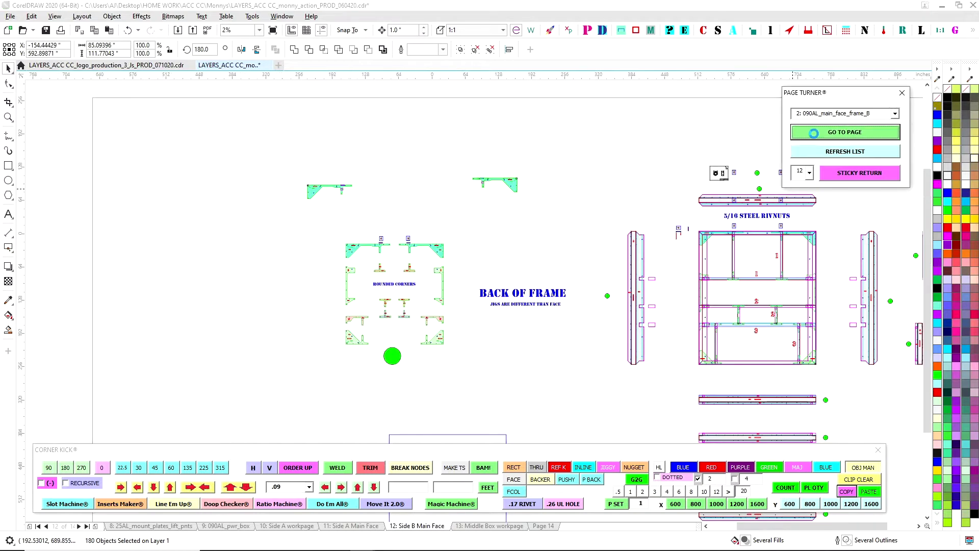
{"action": "left_click", "coordinate": [868, 492]}
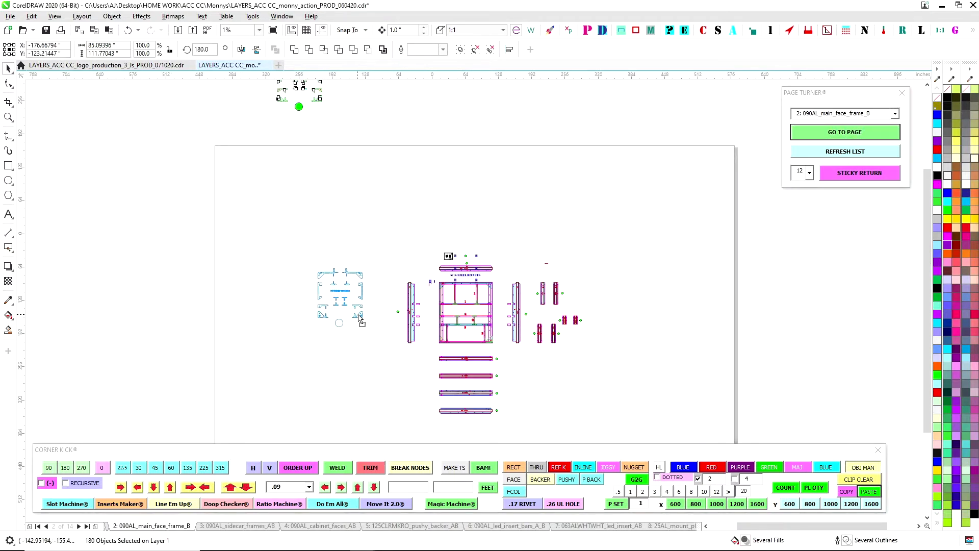
{"action": "left_click_drag", "start_coordinate": [354, 287], "coordinate": [643, 332]}
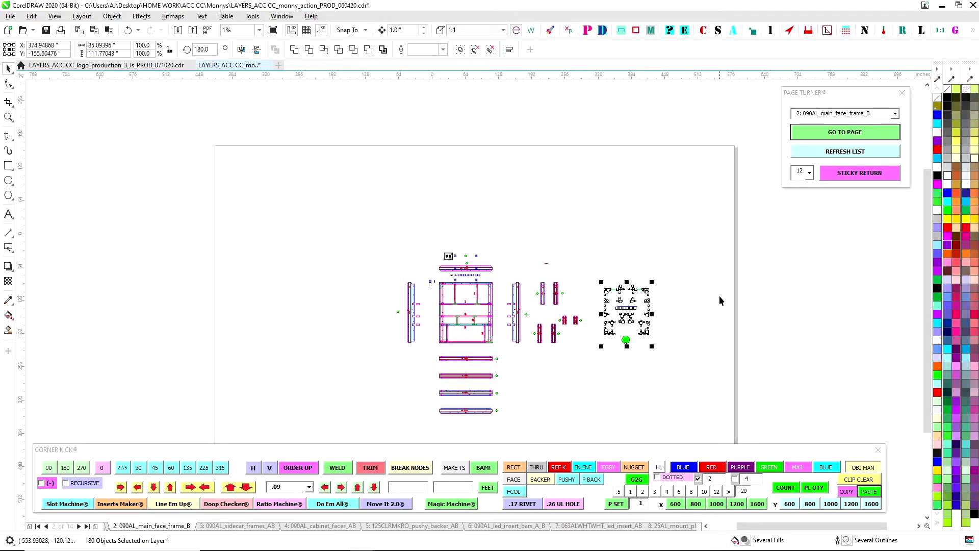
{"action": "left_click", "coordinate": [706, 275]}
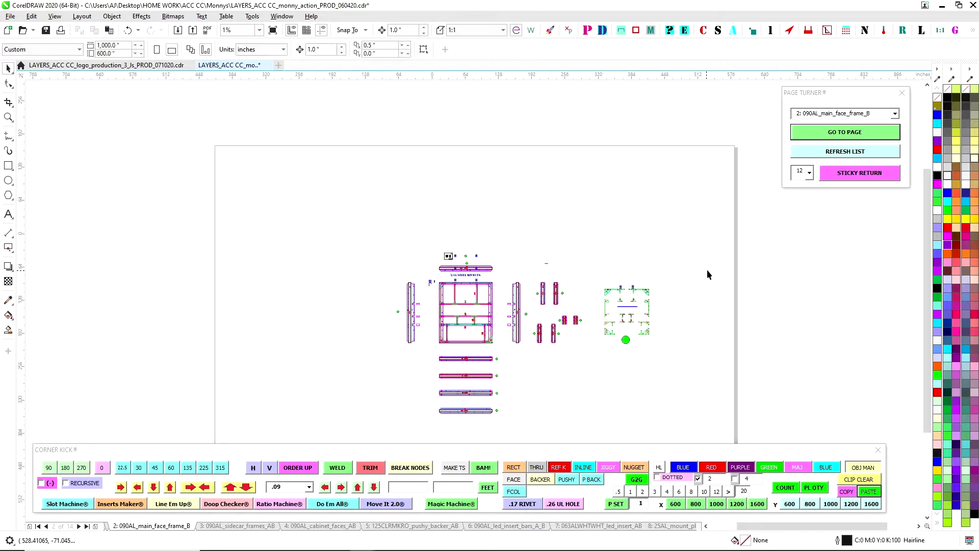
Step: Spread the page layout by moving the frame parts further left and the rounded corner jigs further right
{"action": "mouse_move", "coordinate": [319, 219]}
{"action": "left_mouse_down"}
{"action": "mouse_move", "coordinate": [591, 438]}
{"action": "mouse_move", "coordinate": [584, 415]}
{"action": "left_mouse_up"}
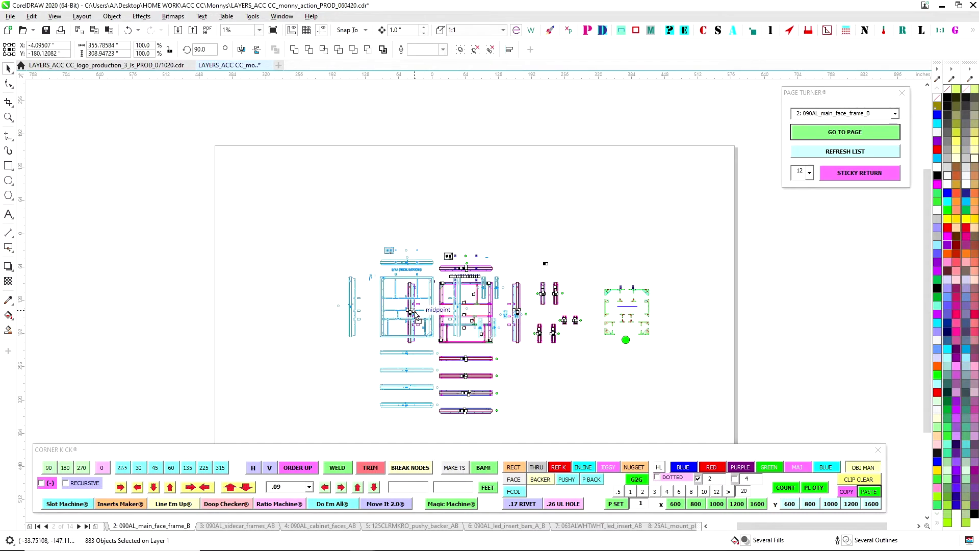
{"action": "left_click", "coordinate": [621, 343]}
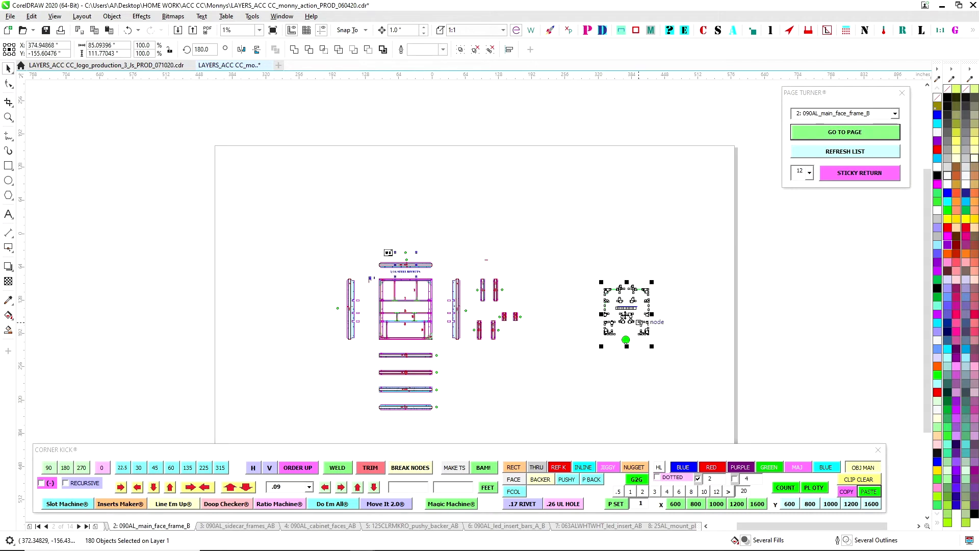
{"action": "mouse_move", "coordinate": [620, 342]}
{"action": "left_mouse_down"}
{"action": "mouse_move", "coordinate": [572, 357]}
{"action": "mouse_move", "coordinate": [689, 355]}
{"action": "mouse_move", "coordinate": [728, 398]}
{"action": "mouse_move", "coordinate": [669, 400]}
{"action": "mouse_move", "coordinate": [672, 306]}
{"action": "mouse_move", "coordinate": [659, 307]}
{"action": "left_mouse_up"}
{"action": "left_click", "coordinate": [596, 212]}
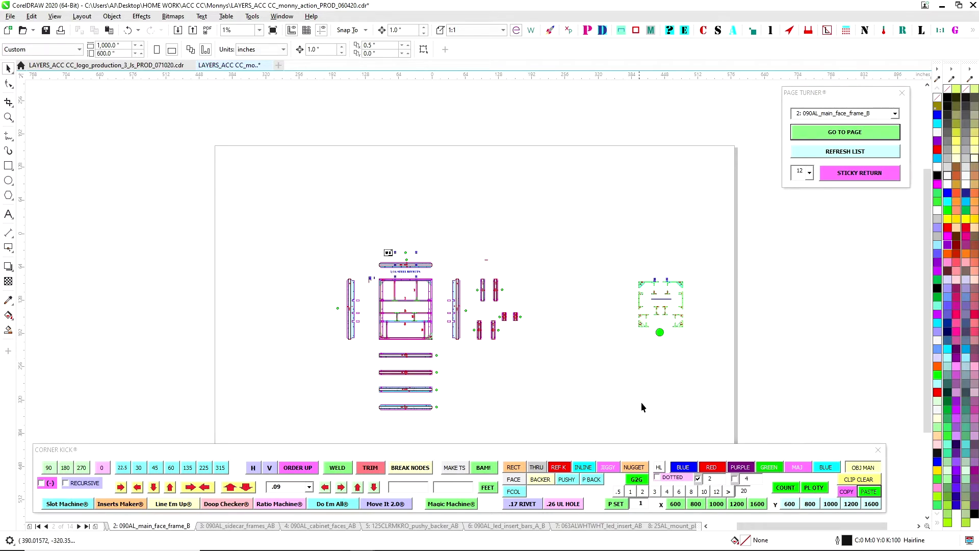
Step: Return to Side B Main Face with Sticky Return and copy the Face of Frame label with its chamfered corner jigs
{"action": "left_click", "coordinate": [839, 172]}
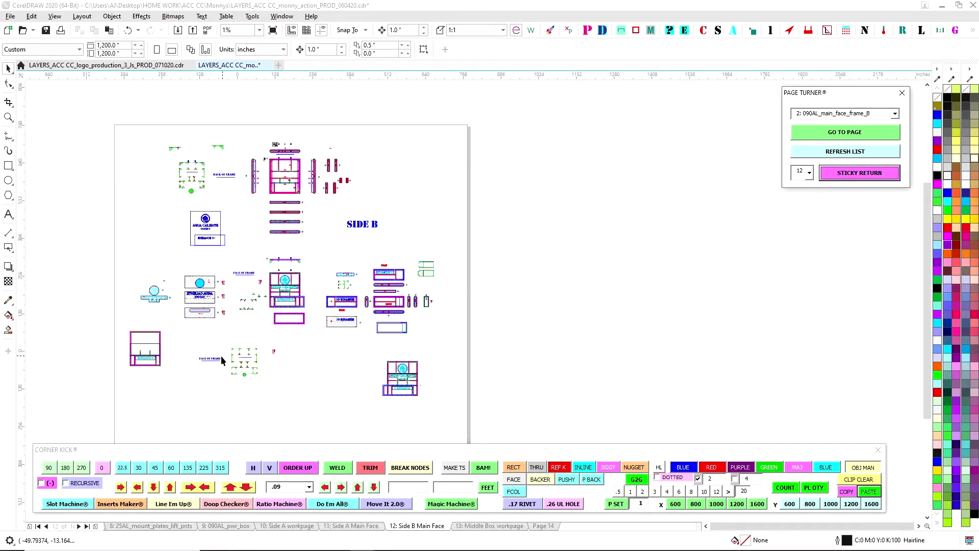
{"action": "left_click_drag", "start_coordinate": [193, 341], "coordinate": [331, 426]}
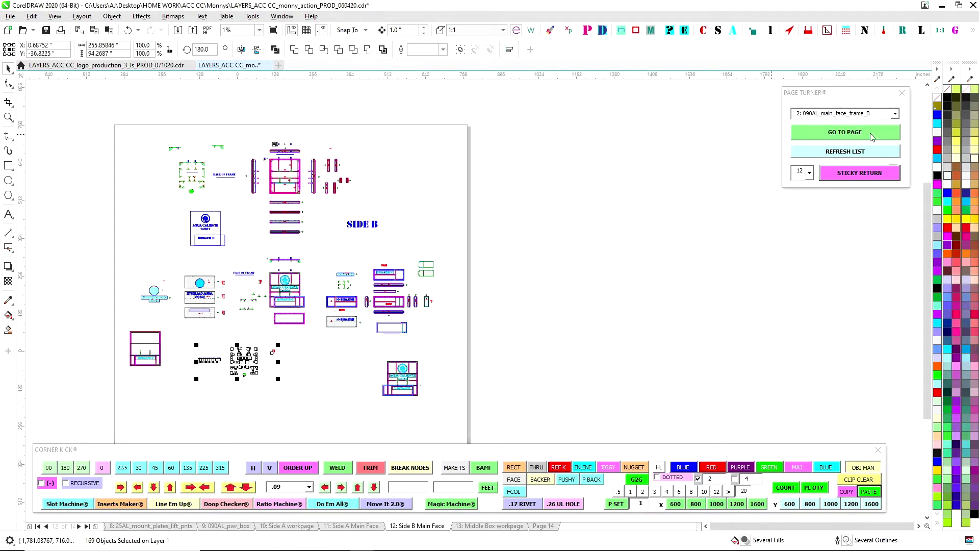
{"action": "left_click", "coordinate": [847, 491]}
Step: Go to 090AL_main_face_frame_B with Page Turner, paste the Face of Frame jigs and place them below the rounded corner jigs
{"action": "left_click", "coordinate": [811, 131]}
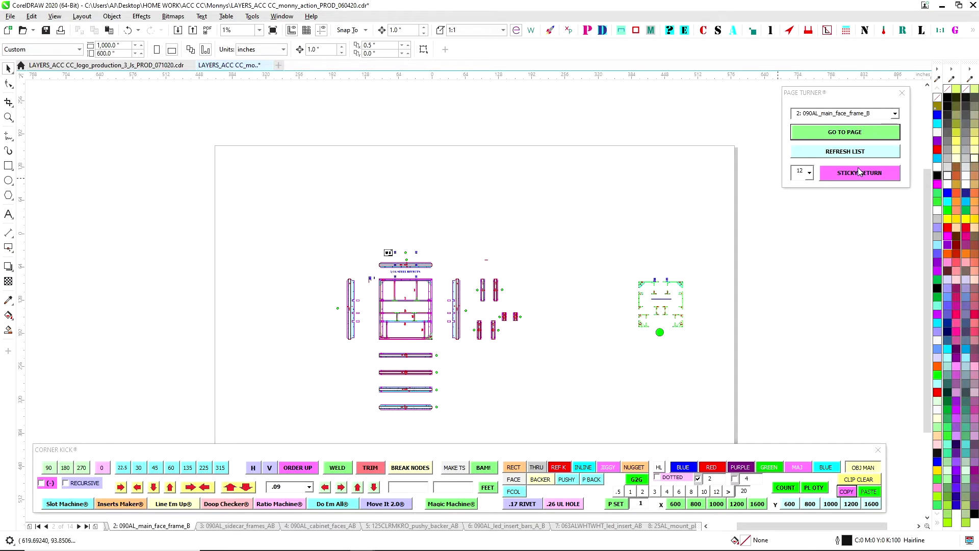
{"action": "left_click", "coordinate": [869, 492]}
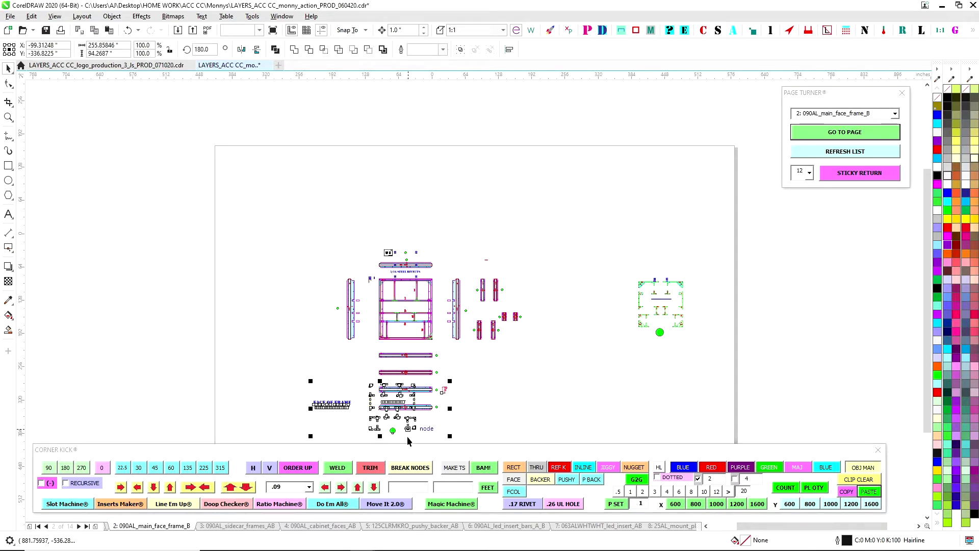
{"action": "left_click_drag", "start_coordinate": [403, 411], "coordinate": [647, 392]}
{"action": "left_click", "coordinate": [421, 293]}
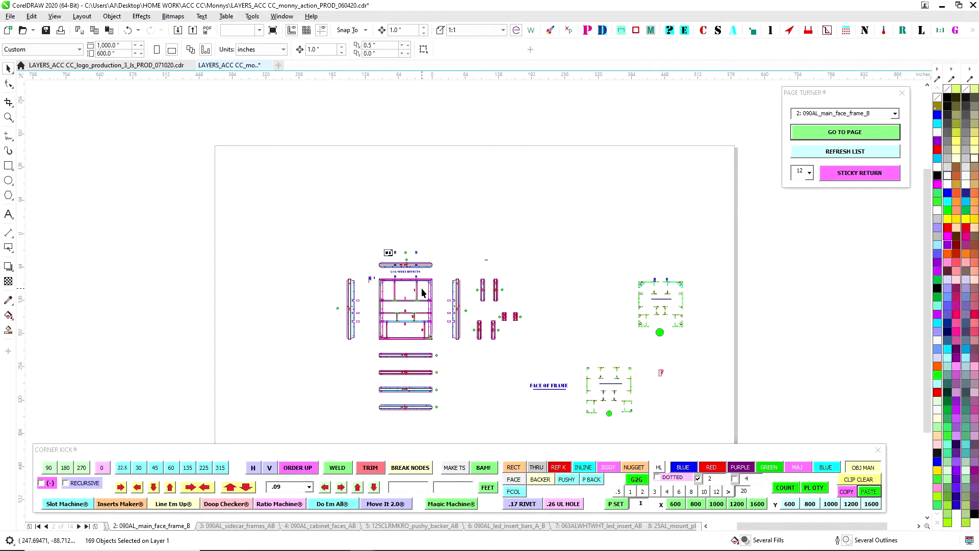
Step: Save the document with all the Side B frame parts and jigs on the production page
{"action": "key", "text": "F4"}
{"action": "key", "text": "shift+F4"}
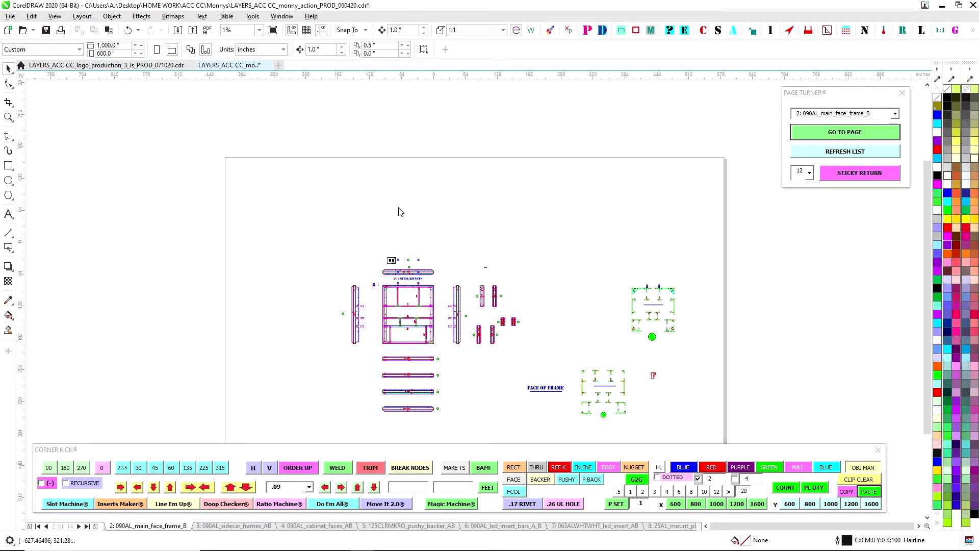
{"action": "key", "text": "ctrl+s"}
{"action": "left_click_drag", "start_coordinate": [583, 308], "coordinate": [570, 233]}
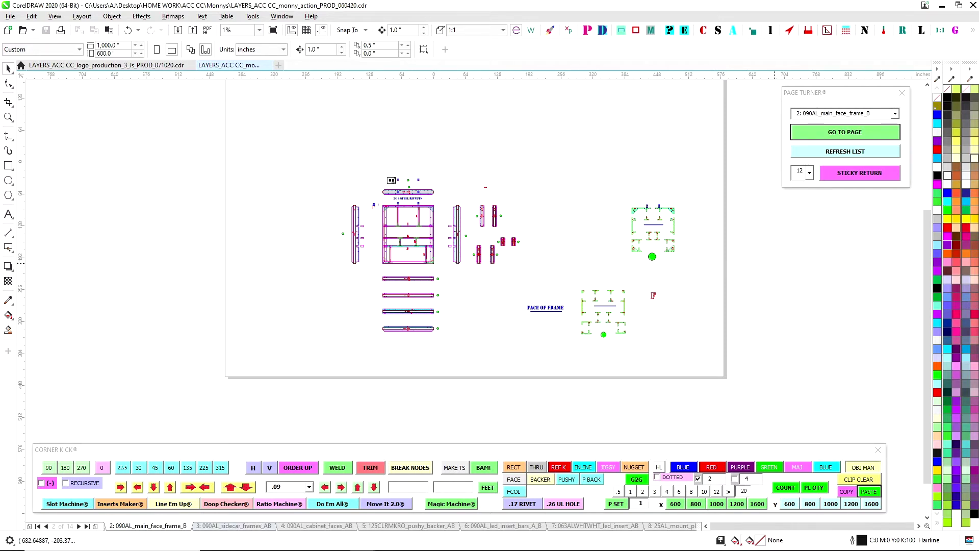
Step: Look through the other production pages, from 090AL_sidecar_frames_AB to 25AL_mount_plates_lift_pnts and back, examining how their parts are laid out
{"action": "left_click", "coordinate": [78, 526]}
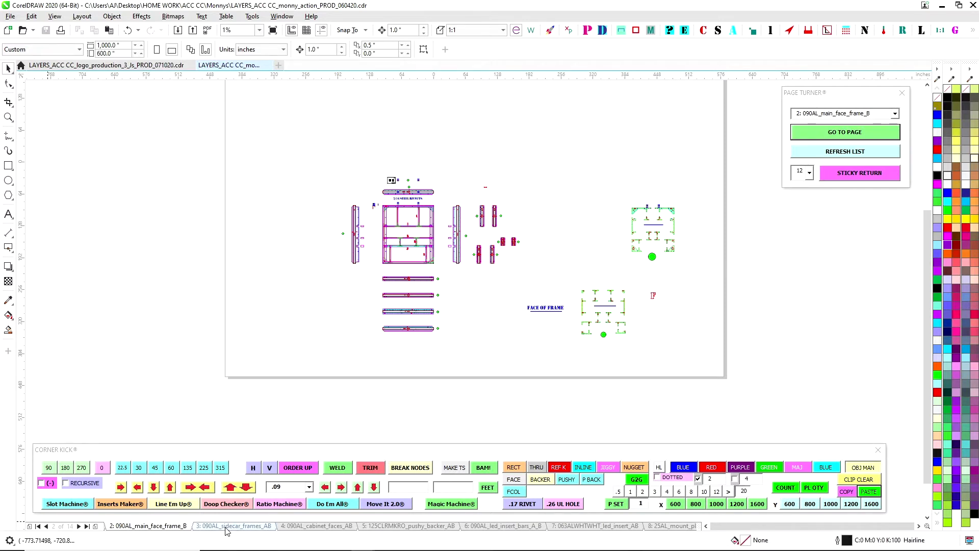
{"action": "scroll", "coordinate": [623, 299], "scroll_direction": "up", "scroll_amount": 1}
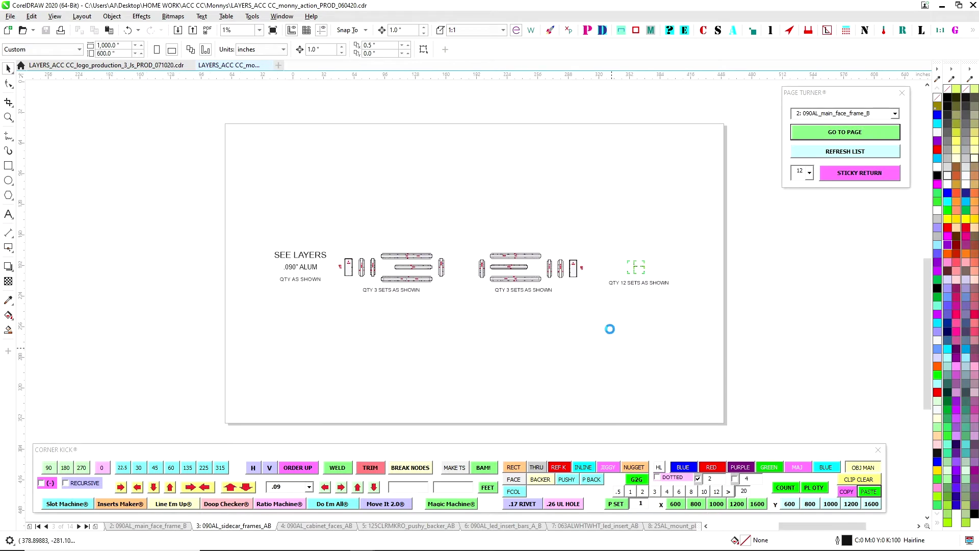
{"action": "scroll", "coordinate": [625, 264], "scroll_direction": "up", "scroll_amount": 1}
{"action": "scroll", "coordinate": [512, 314], "scroll_direction": "down", "scroll_amount": 1}
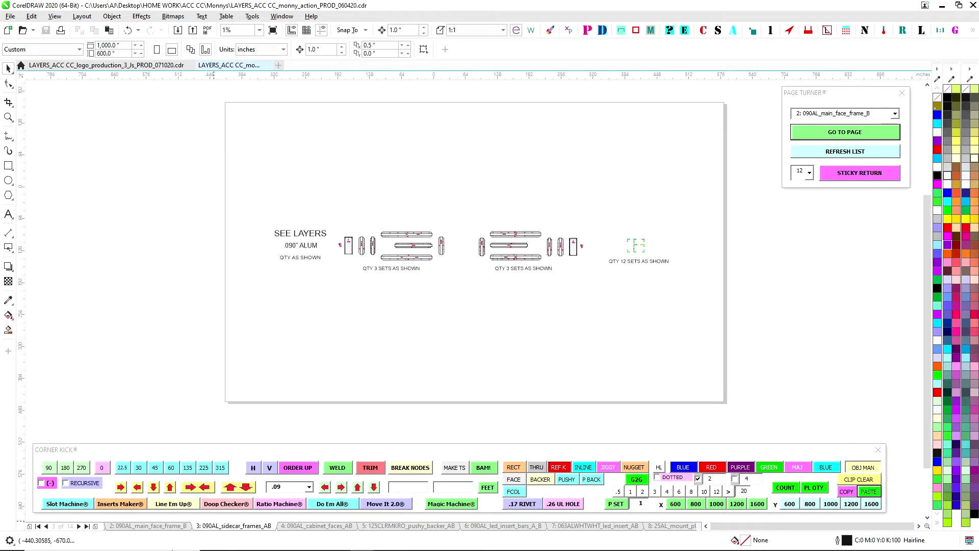
{"action": "mouse_move", "coordinate": [148, 543]}
{"action": "left_click", "coordinate": [326, 526]}
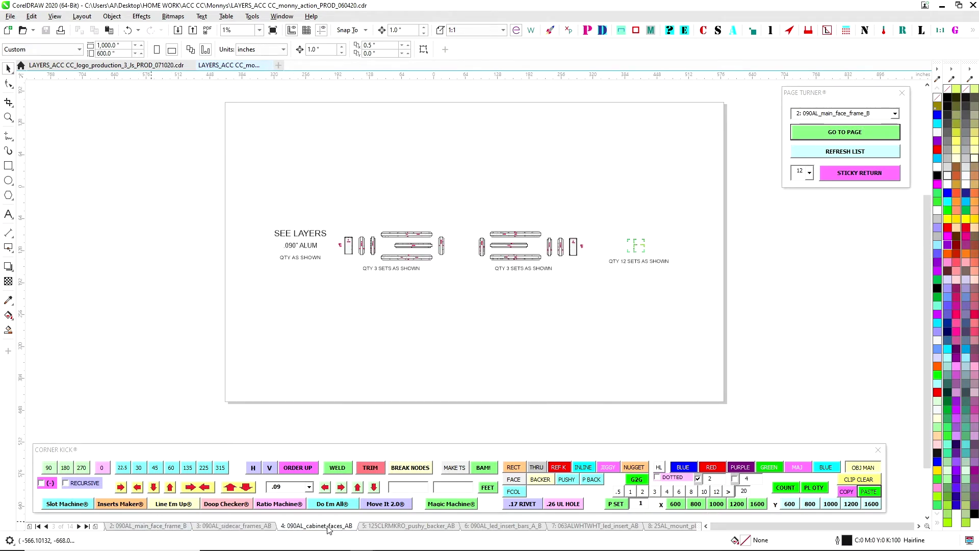
{"action": "left_click", "coordinate": [390, 526]}
{"action": "left_click", "coordinate": [503, 526]}
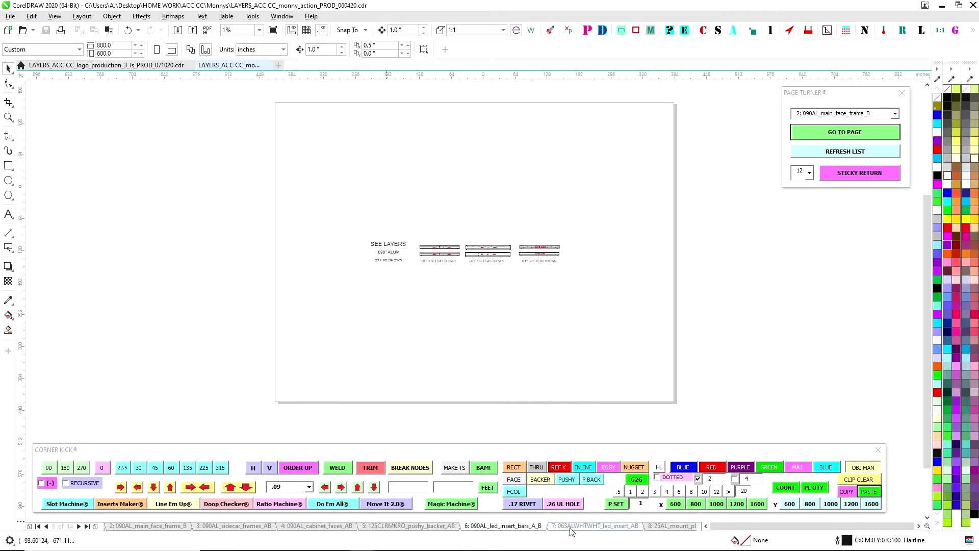
{"action": "left_click", "coordinate": [592, 526]}
{"action": "left_click", "coordinate": [660, 526]}
{"action": "left_click", "coordinate": [423, 526]}
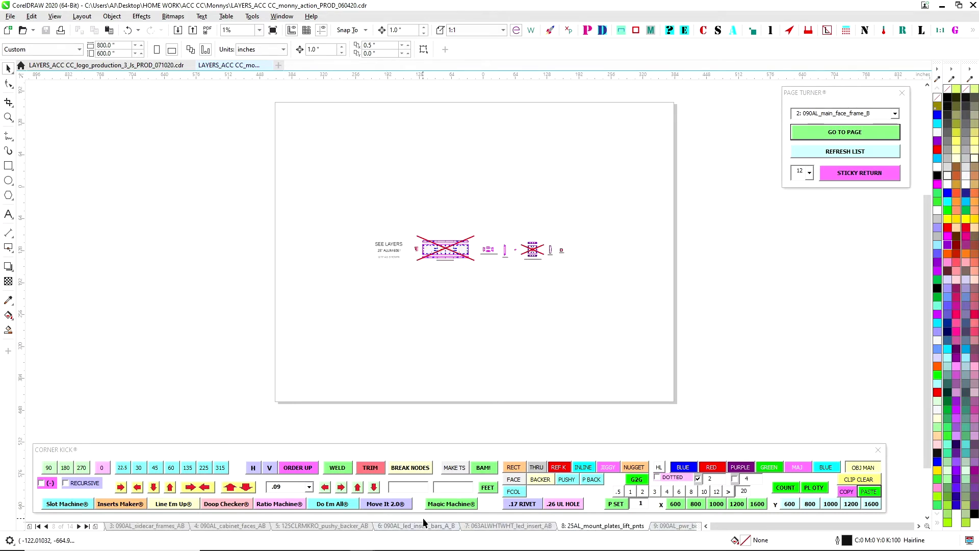
{"action": "left_click", "coordinate": [322, 526]}
{"action": "left_click", "coordinate": [229, 526]}
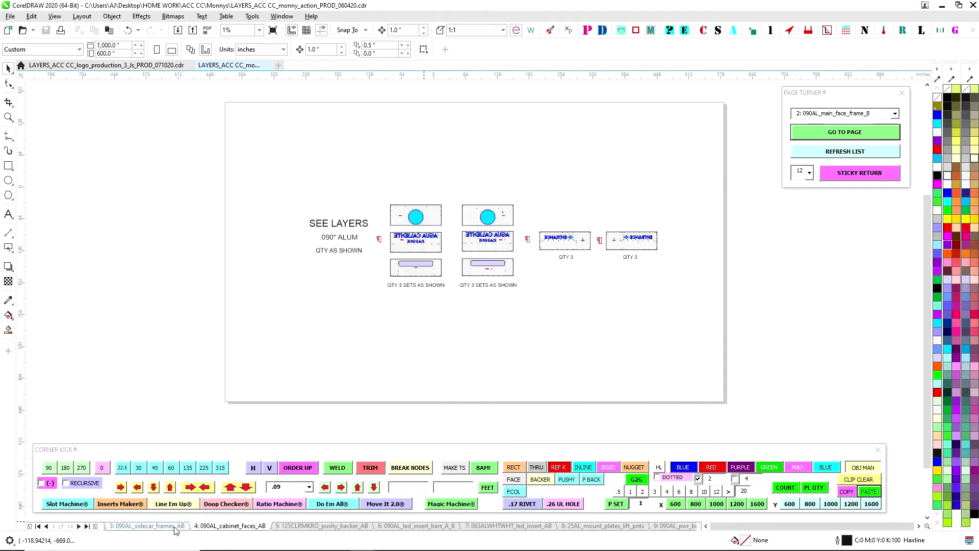
{"action": "left_click", "coordinate": [178, 526]}
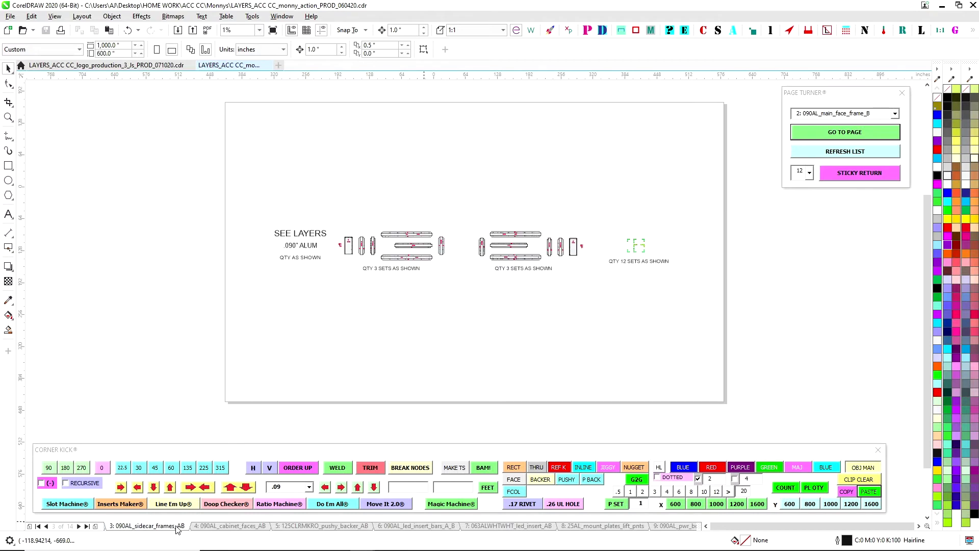
Step: Return to 090AL_main_face_frame_B and examine the frame parts and corner jigs on the page
{"action": "left_click", "coordinate": [45, 527]}
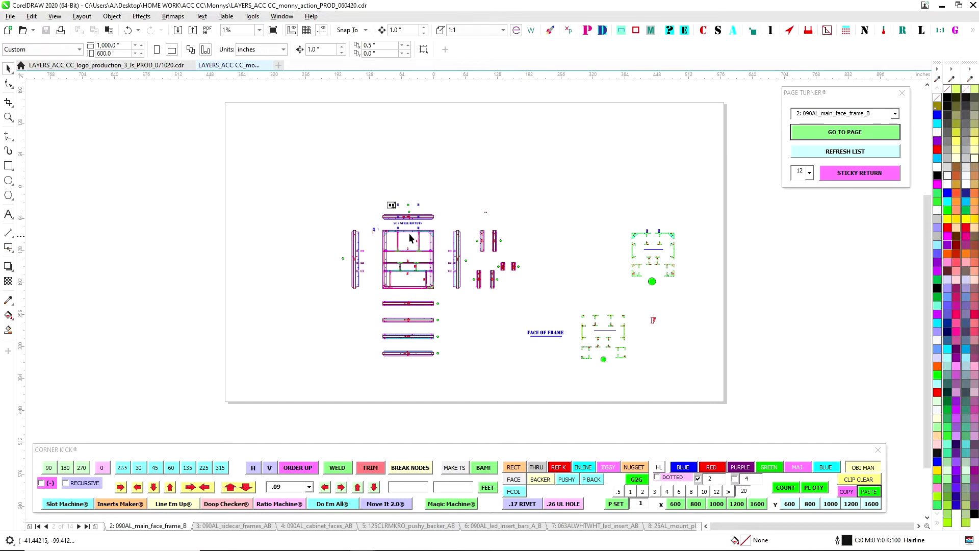
{"action": "scroll", "coordinate": [393, 269], "scroll_direction": "up", "scroll_amount": 1}
{"action": "scroll", "coordinate": [392, 268], "scroll_direction": "down", "scroll_amount": 1}
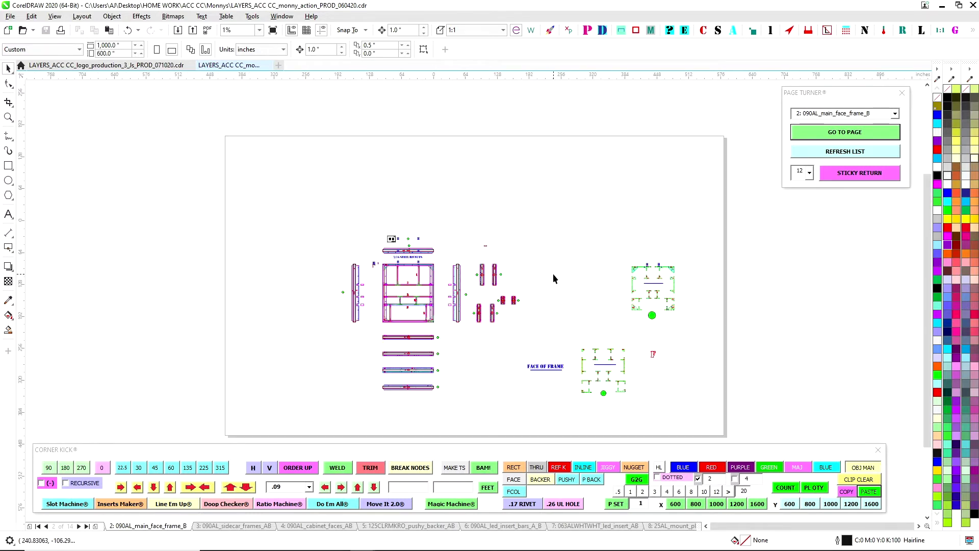
{"action": "scroll", "coordinate": [546, 263], "scroll_direction": "down", "scroll_amount": 2}
{"action": "scroll", "coordinate": [390, 237], "scroll_direction": "up", "scroll_amount": 1}
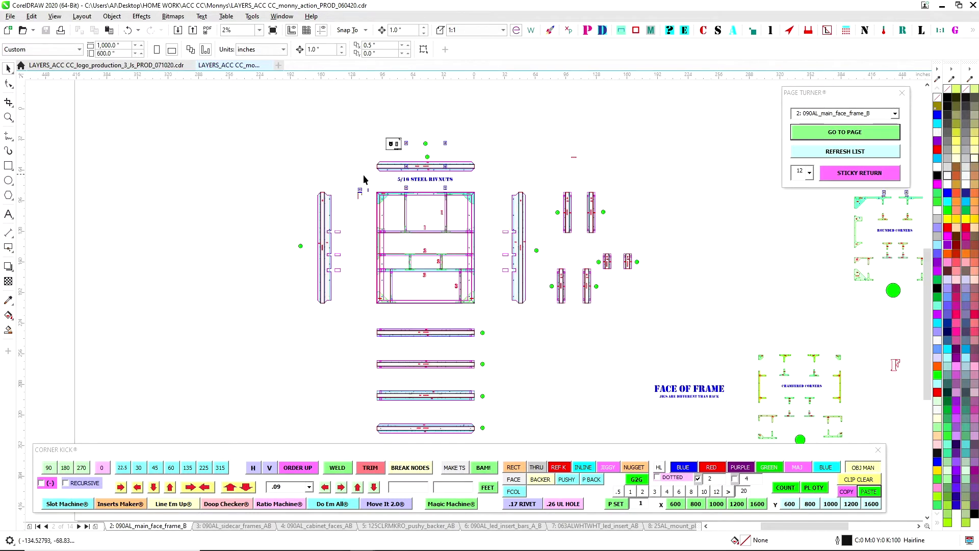
{"action": "scroll", "coordinate": [383, 189], "scroll_direction": "down", "scroll_amount": 1}
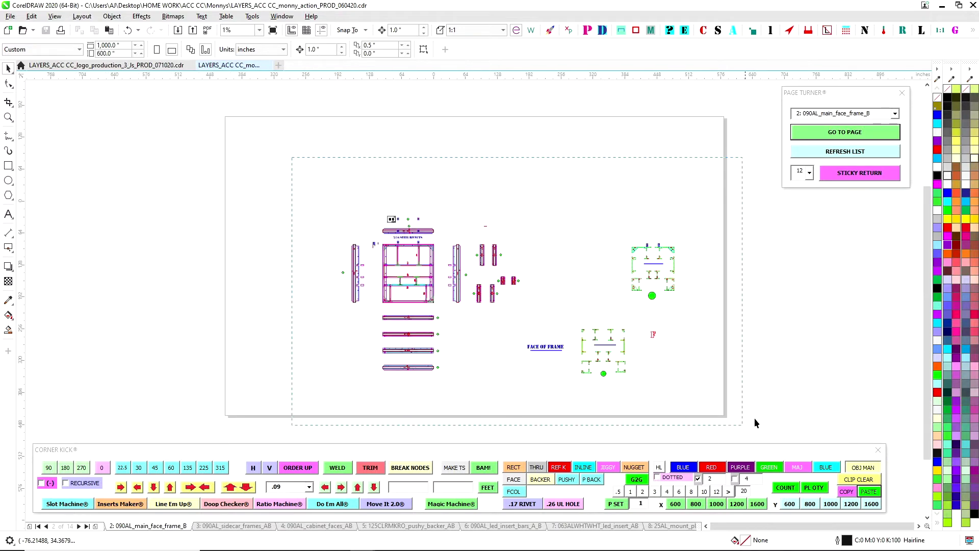
{"action": "left_click_drag", "start_coordinate": [755, 423], "coordinate": [757, 416]}
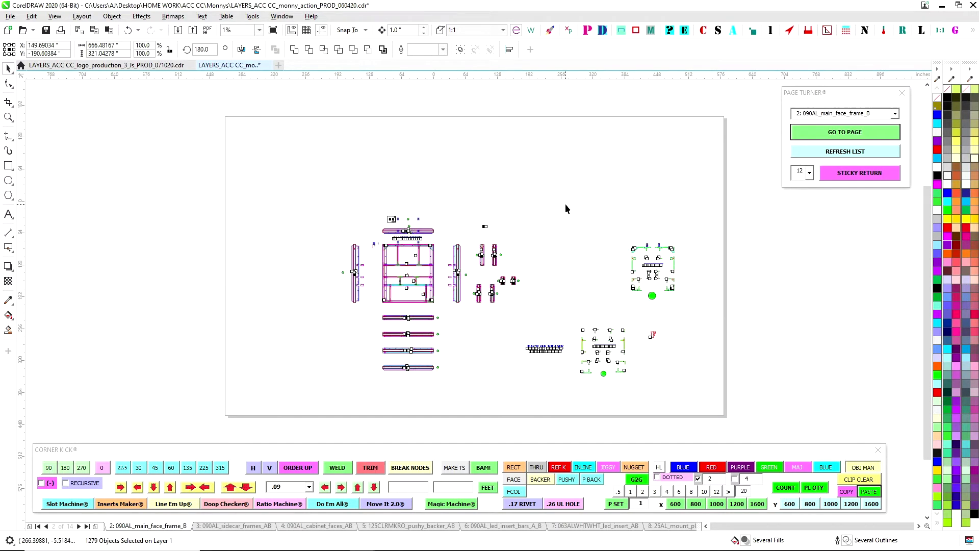
{"action": "left_click_drag", "start_coordinate": [347, 197], "coordinate": [757, 402]}
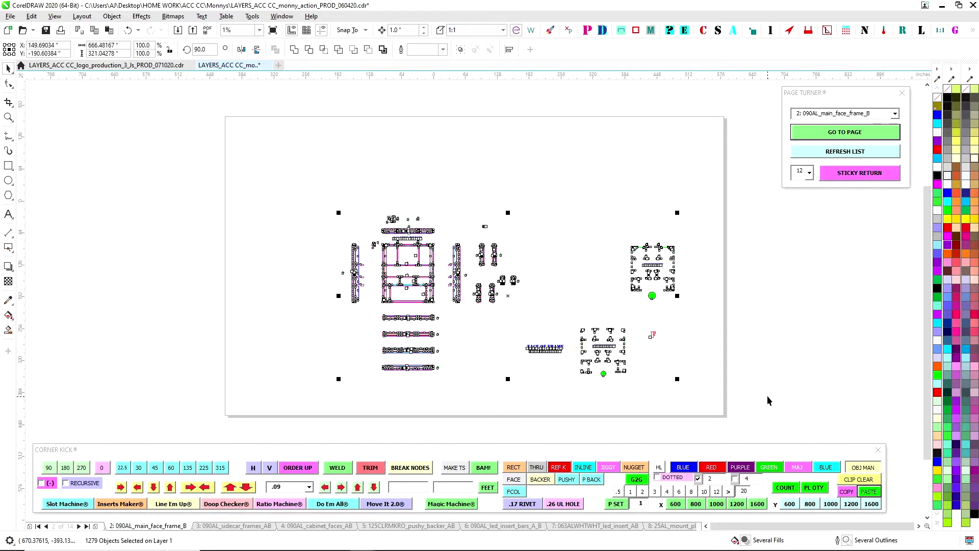
{"action": "left_click_drag", "start_coordinate": [508, 213], "coordinate": [508, 214]}
{"action": "key", "text": "ctrl+z"}
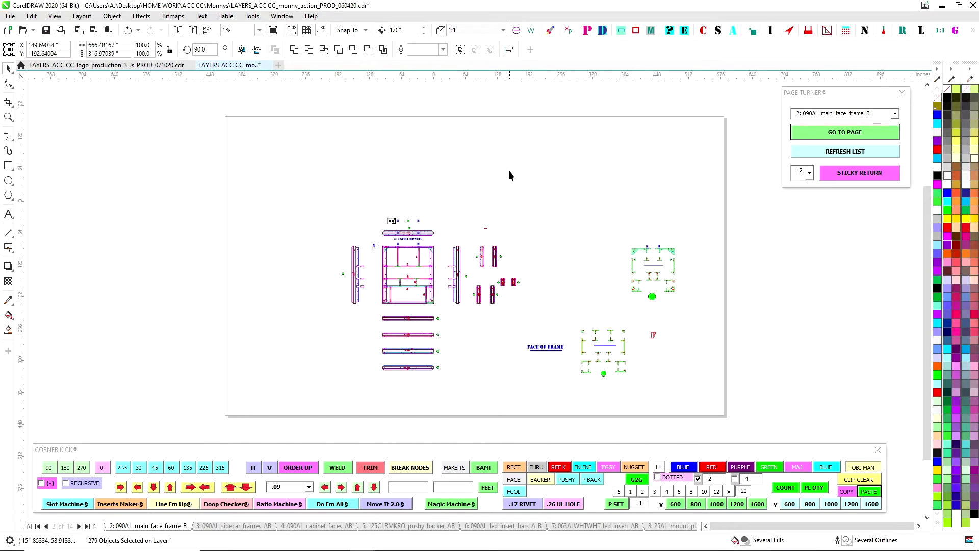
{"action": "left_click", "coordinate": [513, 166]}
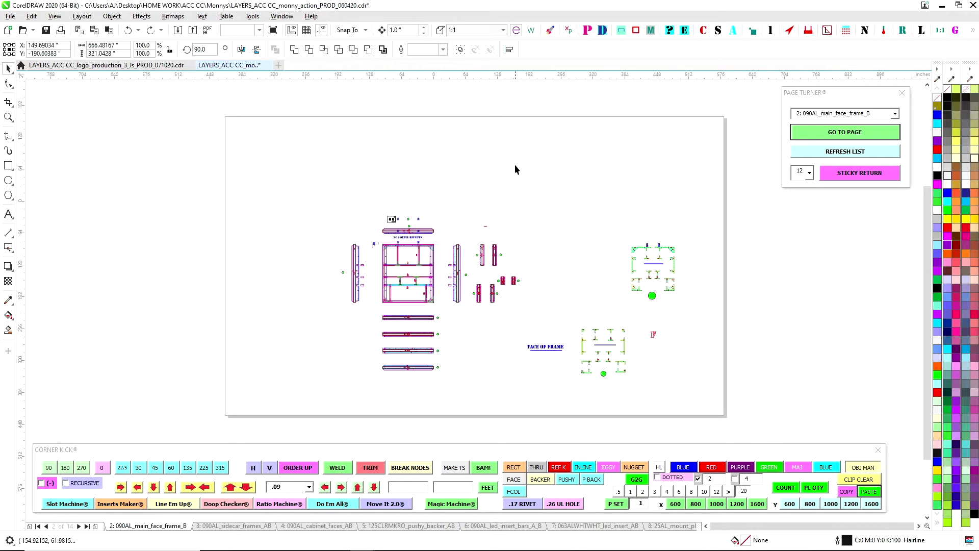
Step: Delete the assembled face frame drawing and the small bracket pieces at its upper-left corner
{"action": "scroll", "coordinate": [347, 275], "scroll_direction": "up", "scroll_amount": 1}
{"action": "scroll", "coordinate": [422, 215], "scroll_direction": "up", "scroll_amount": 1}
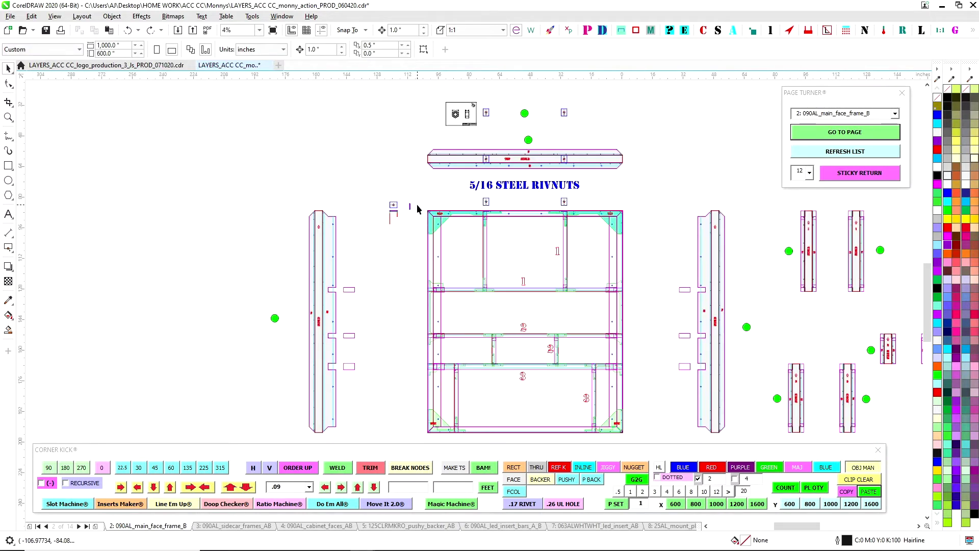
{"action": "left_click", "coordinate": [498, 240]}
{"action": "scroll", "coordinate": [455, 230], "scroll_direction": "down", "scroll_amount": 1}
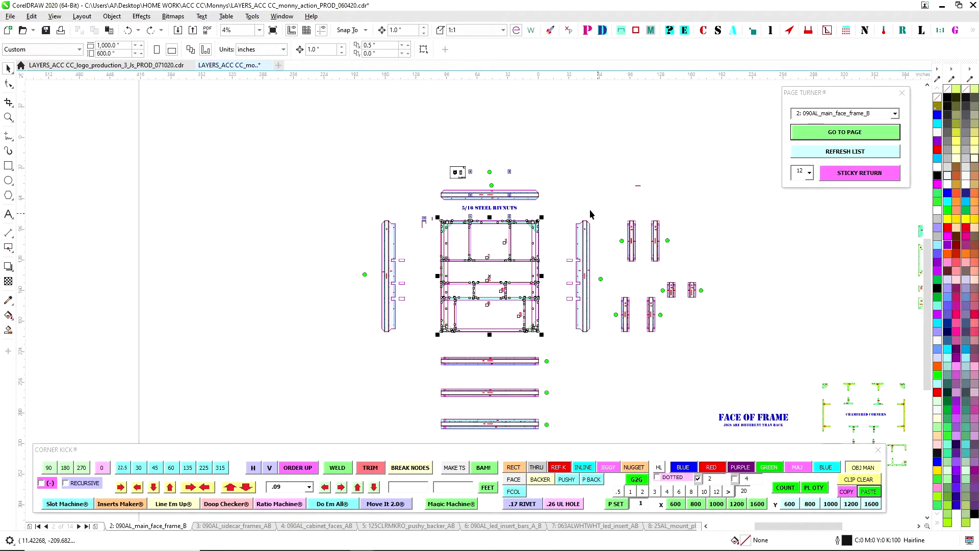
{"action": "key", "text": "Delete"}
{"action": "left_click_drag", "start_coordinate": [413, 213], "coordinate": [441, 239]}
{"action": "key", "text": "Delete"}
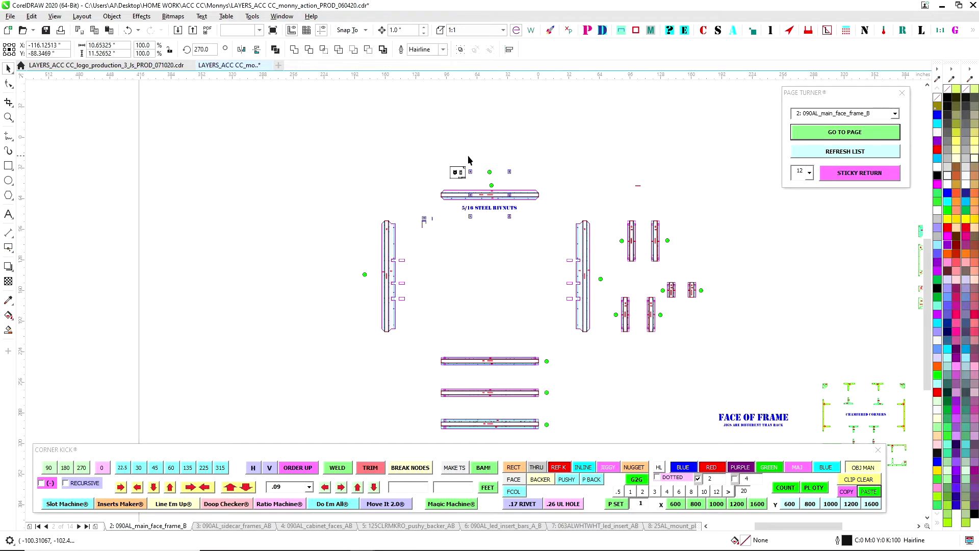
Step: Delete the detail box, small plates and green circles above the top frame part, and the stray SIDE B text further right
{"action": "scroll", "coordinate": [472, 172], "scroll_direction": "up", "scroll_amount": 1}
{"action": "left_click_drag", "start_coordinate": [404, 147], "coordinate": [639, 205]}
{"action": "key", "text": "Delete"}
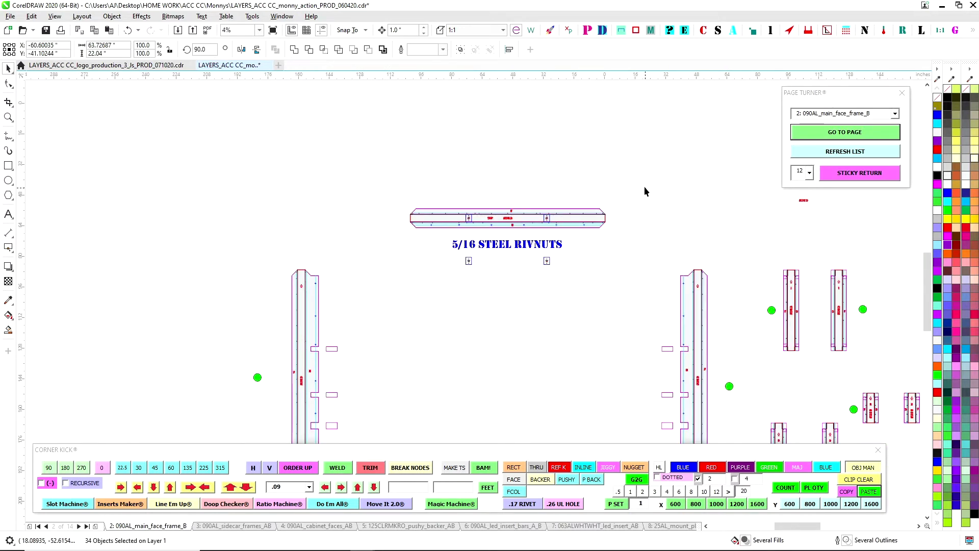
{"action": "scroll", "coordinate": [644, 186], "scroll_direction": "down", "scroll_amount": 1}
{"action": "left_click_drag", "start_coordinate": [655, 164], "coordinate": [717, 191]}
{"action": "key", "text": "Delete"}
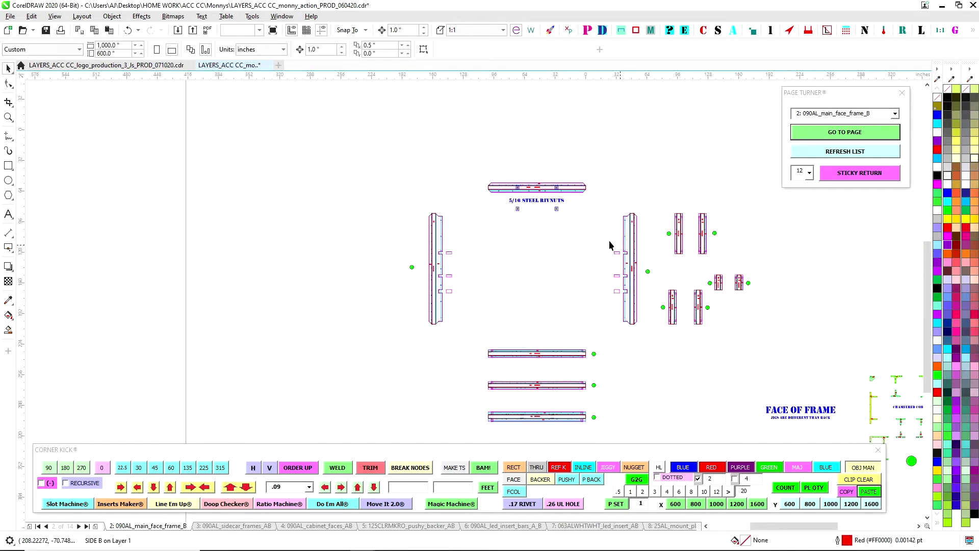
Step: Delete the small notch rectangles beside the right and left side frame parts
{"action": "left_click_drag", "start_coordinate": [610, 241], "coordinate": [624, 306]}
{"action": "key", "text": "Delete"}
{"action": "left_click_drag", "start_coordinate": [491, 231], "coordinate": [446, 309]}
{"action": "key", "text": "Delete"}
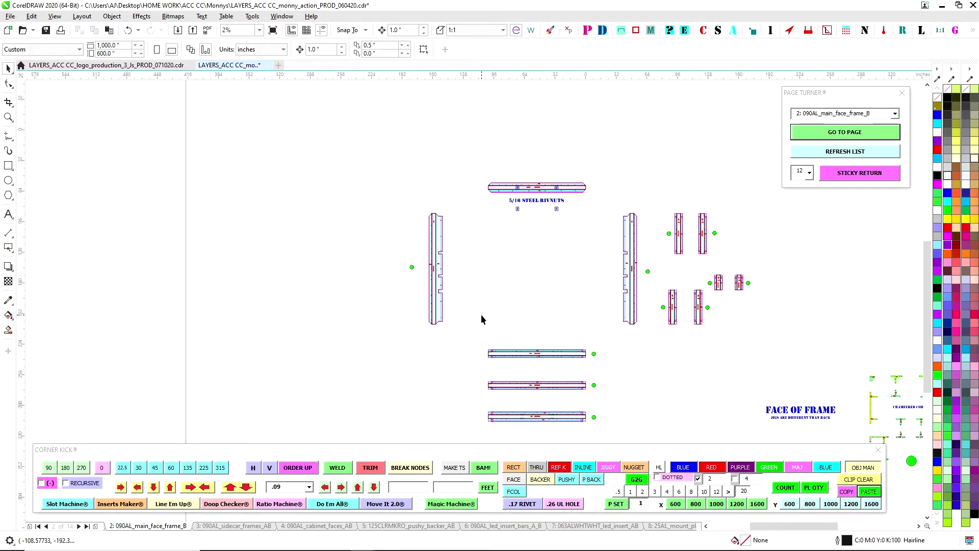
Step: Delete the column of green circles beside the four lower horizontal frame parts
{"action": "scroll", "coordinate": [486, 316], "scroll_direction": "down", "scroll_amount": 1}
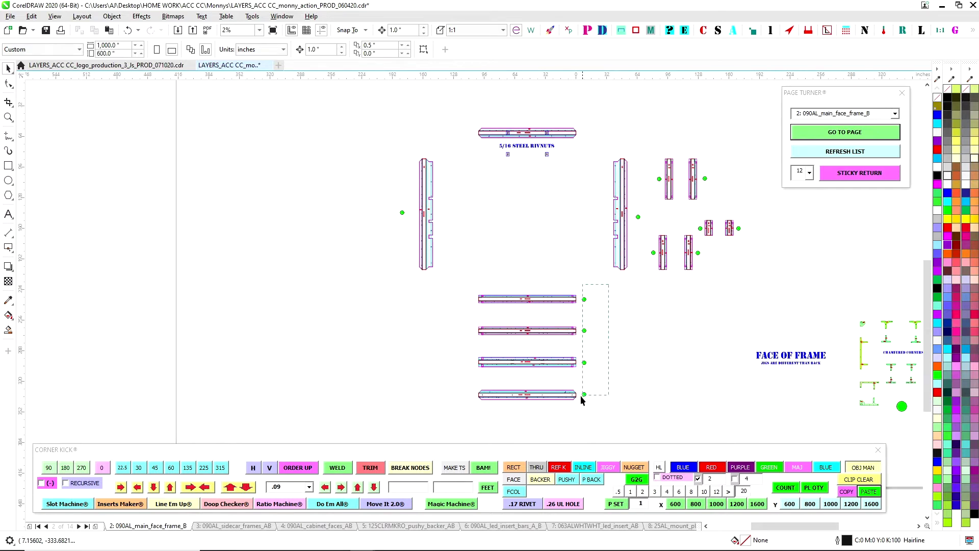
{"action": "left_click_drag", "start_coordinate": [581, 401], "coordinate": [581, 400]}
{"action": "key", "text": "Delete"}
Step: Delete the 5/16 STEEL RIVNUTS label and the two small plates beneath it
{"action": "scroll", "coordinate": [502, 172], "scroll_direction": "up", "scroll_amount": 3}
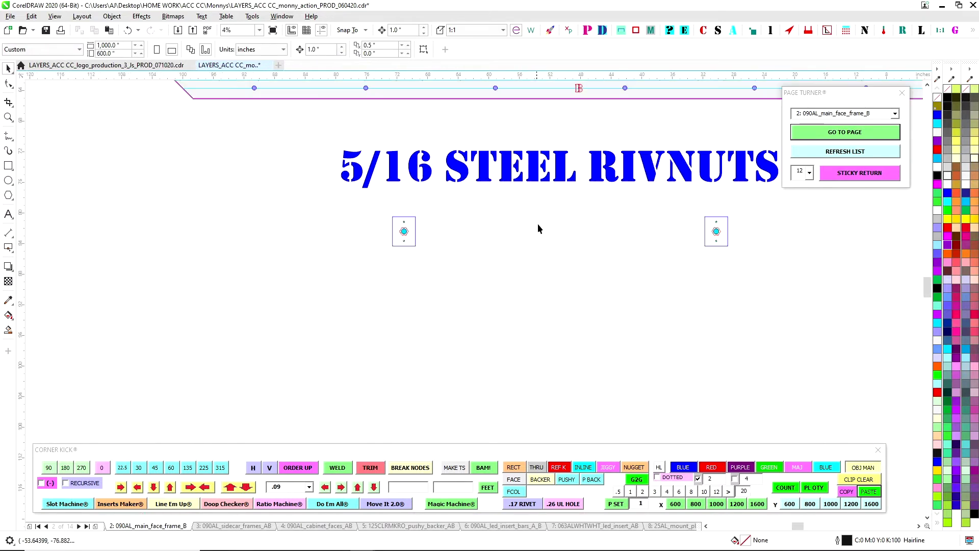
{"action": "left_click_drag", "start_coordinate": [865, 311], "coordinate": [866, 312]}
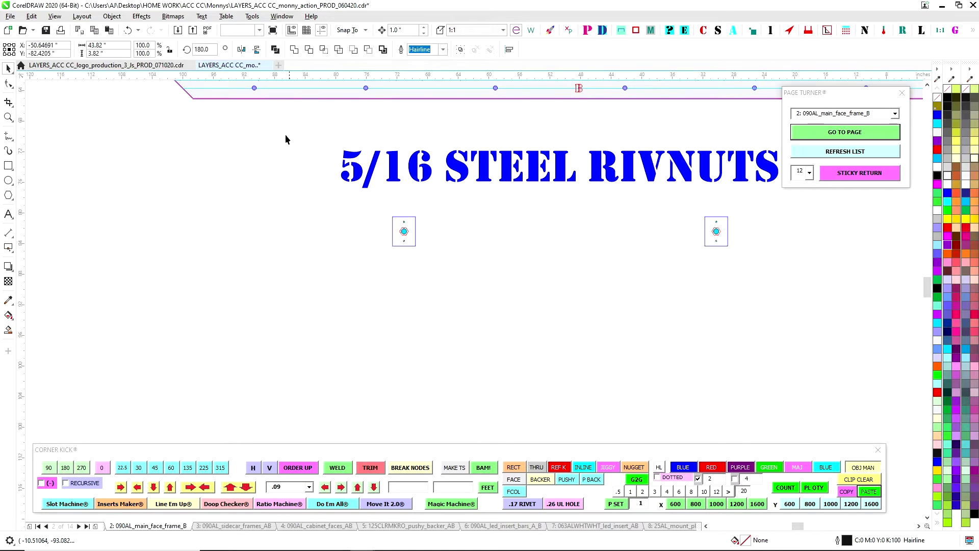
{"action": "left_click_drag", "start_coordinate": [287, 139], "coordinate": [827, 260]}
{"action": "scroll", "coordinate": [581, 244], "scroll_direction": "down", "scroll_amount": 3}
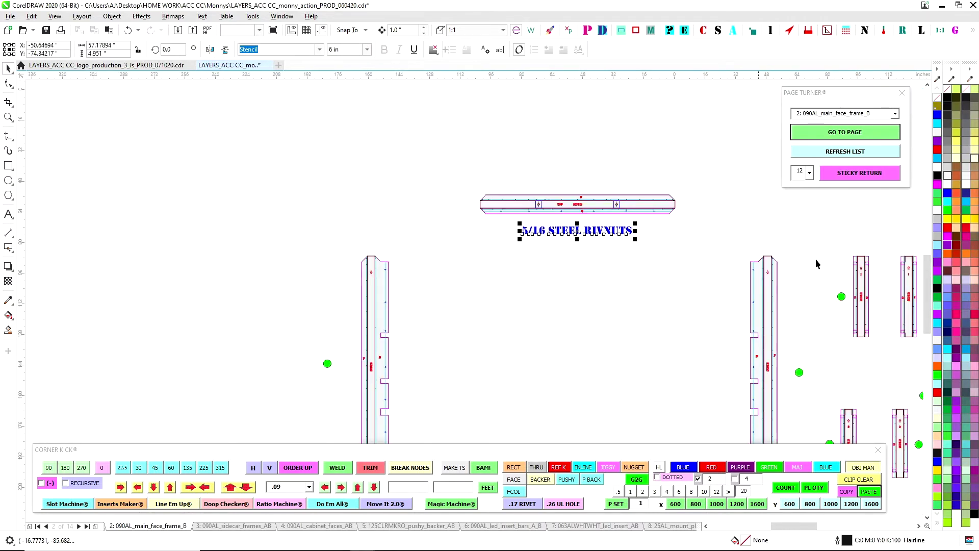
{"action": "key", "text": "Delete"}
{"action": "scroll", "coordinate": [325, 279], "scroll_direction": "down", "scroll_amount": 2}
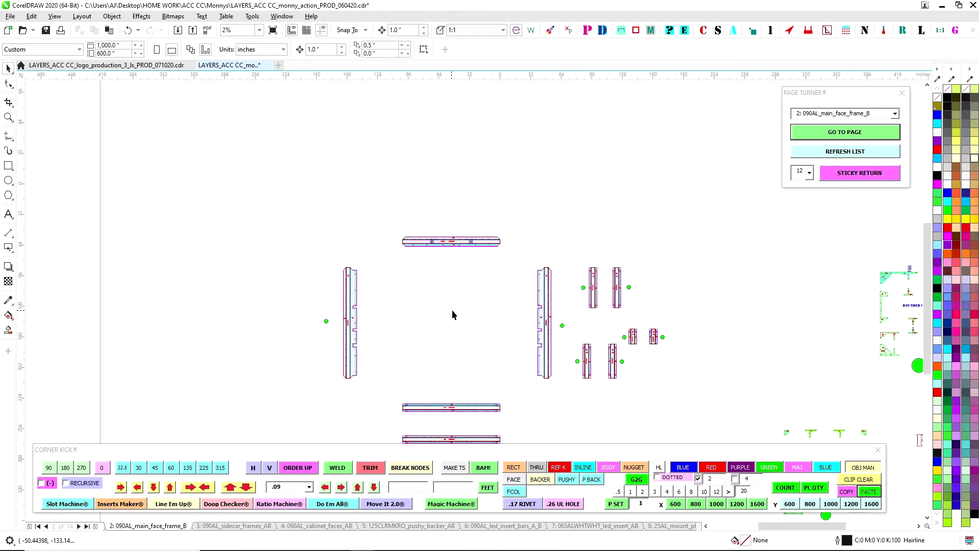
Step: Add a G2G green circle and place it just past the right end of the top frame part
{"action": "left_click_drag", "start_coordinate": [343, 343], "coordinate": [343, 344]}
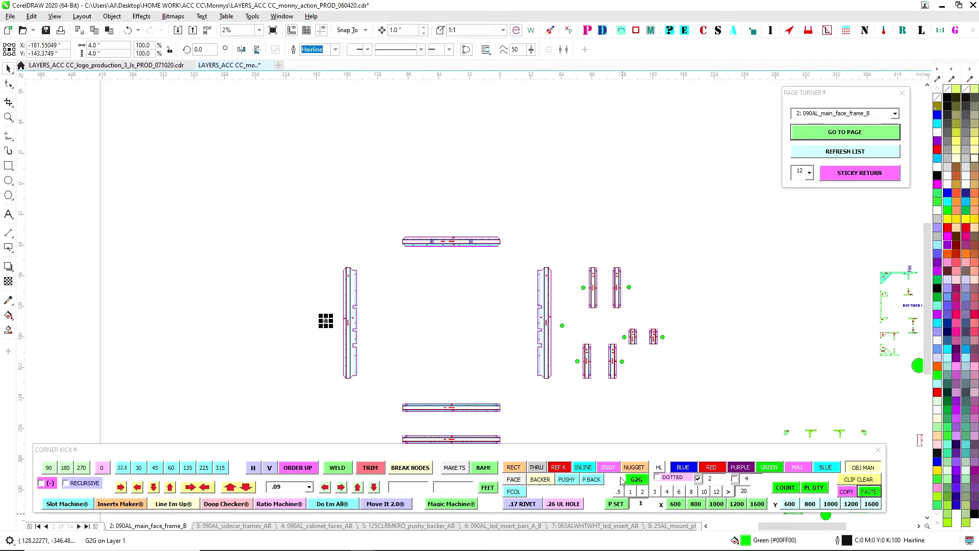
{"action": "left_click", "coordinate": [642, 483]}
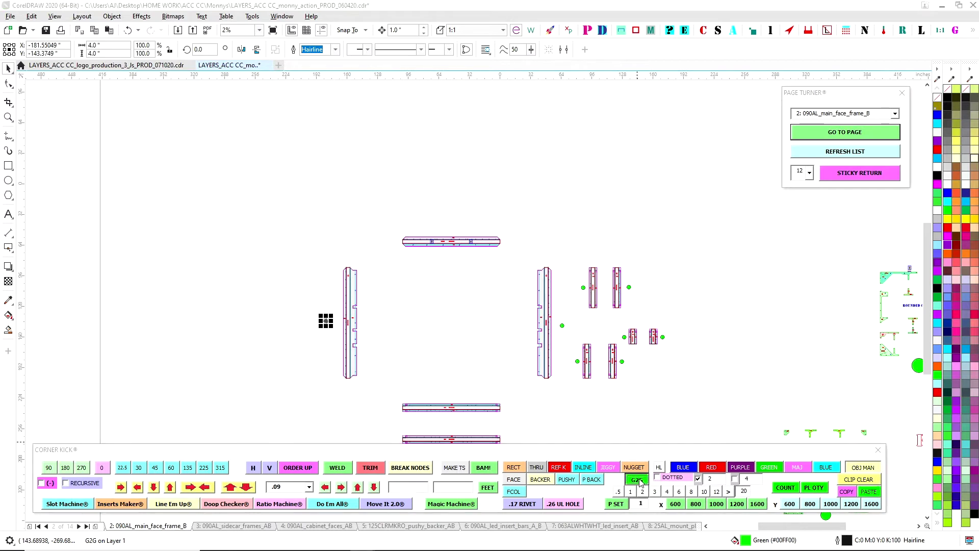
{"action": "scroll", "coordinate": [480, 301], "scroll_direction": "up", "scroll_amount": 2}
{"action": "left_click_drag", "start_coordinate": [482, 302], "coordinate": [550, 183]}
{"action": "scroll", "coordinate": [469, 279], "scroll_direction": "down", "scroll_amount": 2}
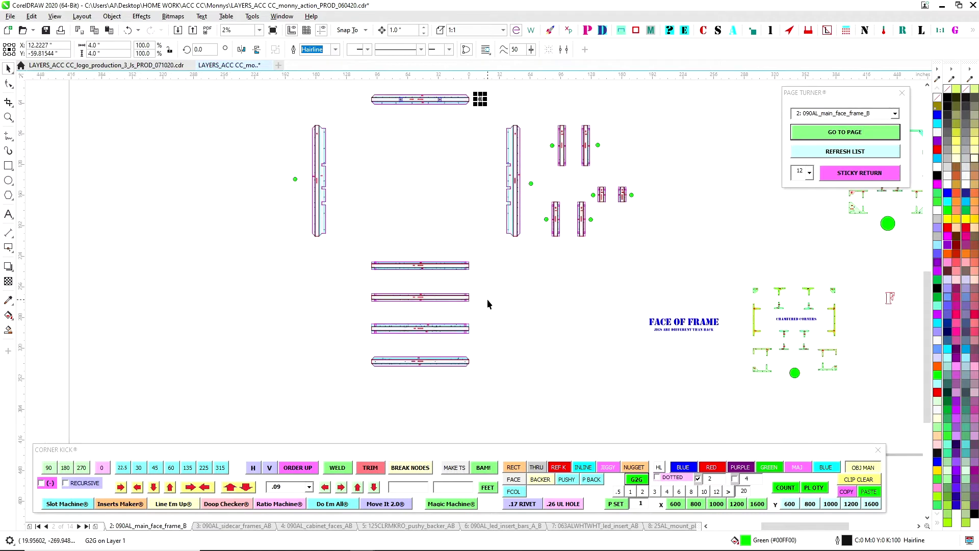
{"action": "scroll", "coordinate": [434, 262], "scroll_direction": "up", "scroll_amount": 2}
{"action": "scroll", "coordinate": [342, 236], "scroll_direction": "down", "scroll_amount": 2}
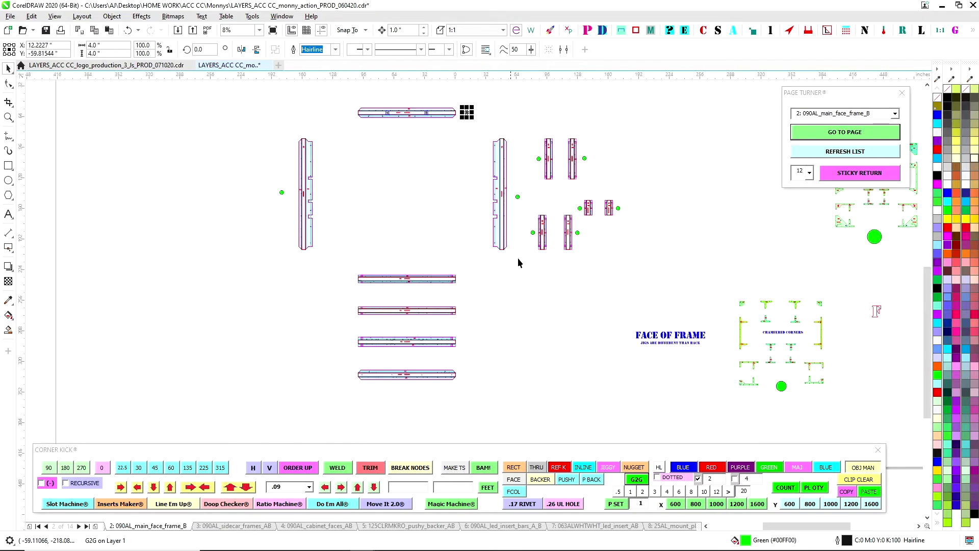
Step: Delete the green circles beside the top frame part and the left side frame part
{"action": "scroll", "coordinate": [728, 237], "scroll_direction": "up", "scroll_amount": 1}
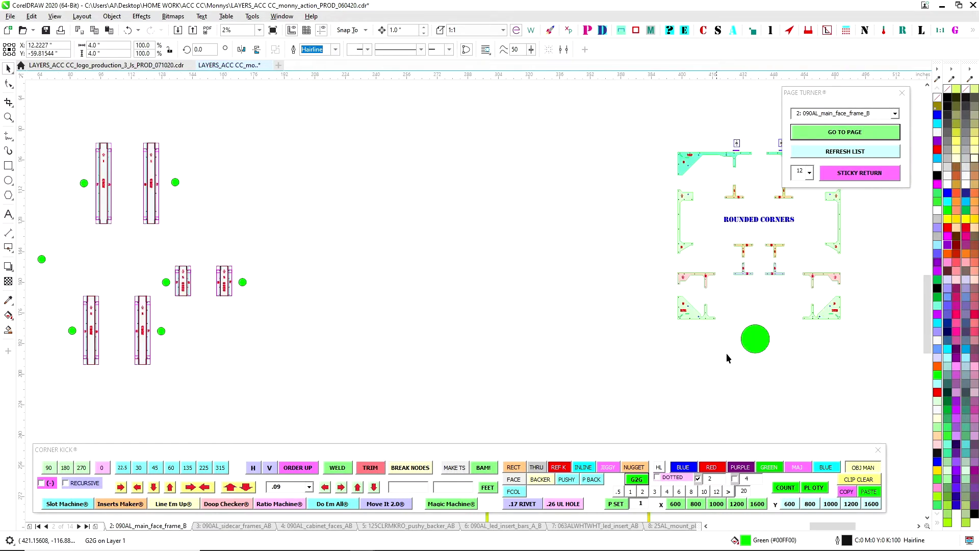
{"action": "left_click", "coordinate": [760, 342]}
{"action": "scroll", "coordinate": [439, 258], "scroll_direction": "down", "scroll_amount": 2}
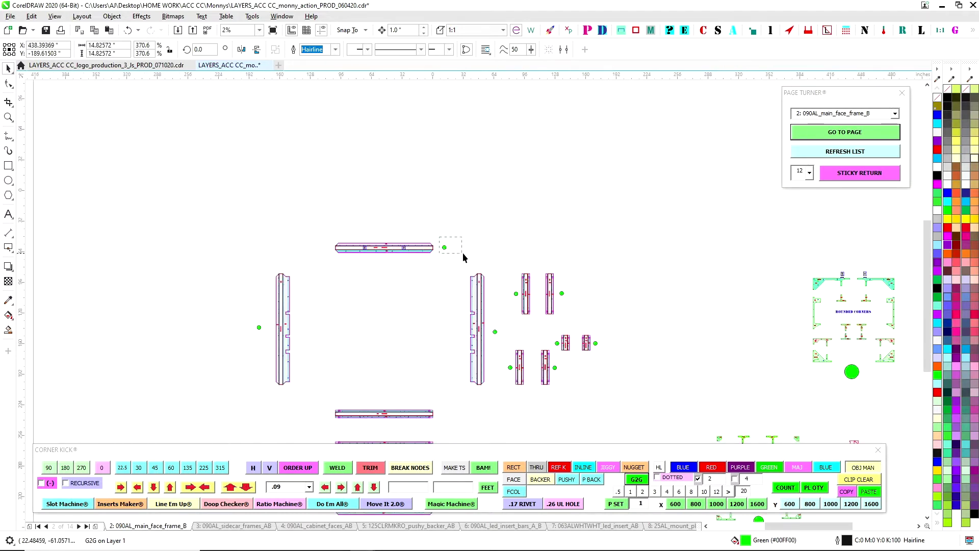
{"action": "key", "text": "Delete"}
{"action": "left_click", "coordinate": [259, 327]}
{"action": "key", "text": "Delete"}
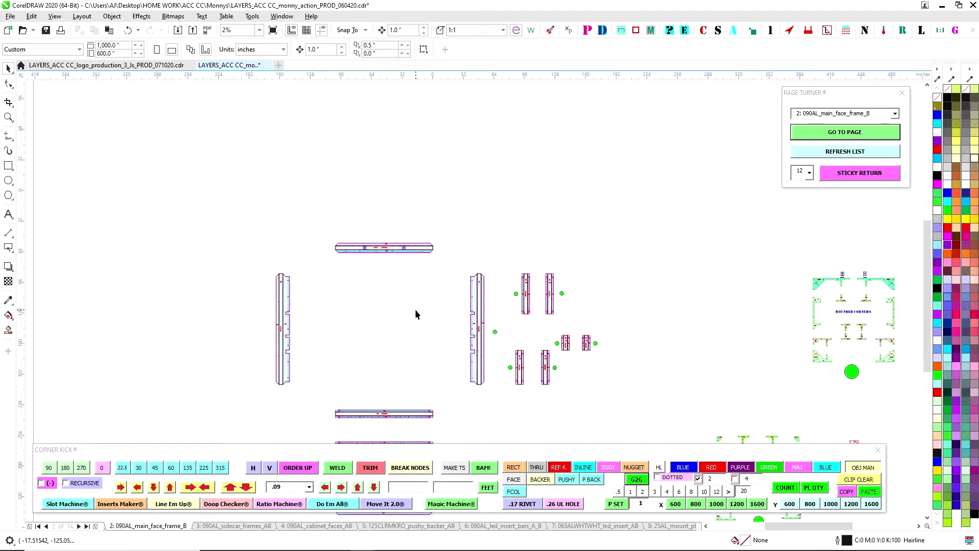
Step: Move the four lower horizontal frame parts up between the two side frame parts, under the top part
{"action": "scroll", "coordinate": [422, 345], "scroll_direction": "up", "scroll_amount": 1}
{"action": "scroll", "coordinate": [384, 246], "scroll_direction": "down", "scroll_amount": 1}
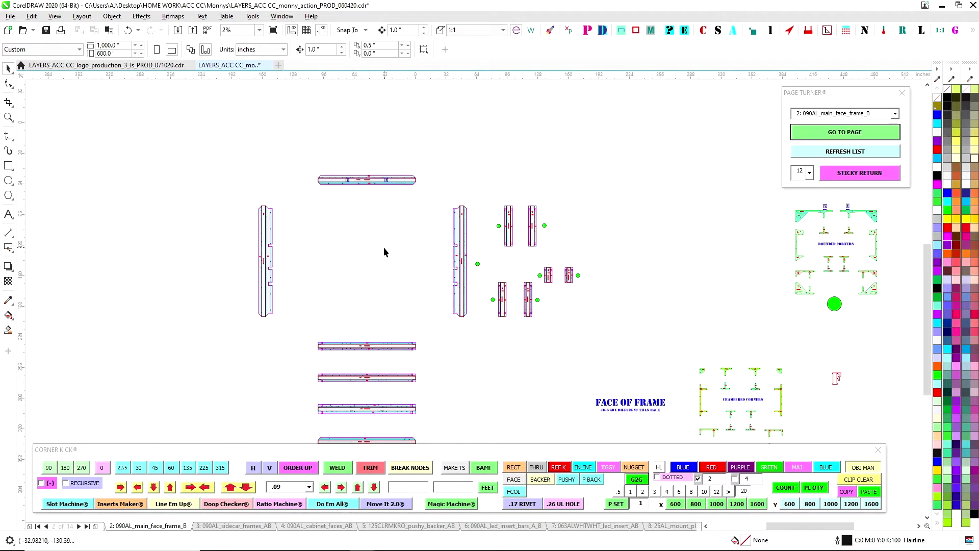
{"action": "scroll", "coordinate": [331, 304], "scroll_direction": "down", "scroll_amount": 1}
{"action": "left_click_drag", "start_coordinate": [368, 311], "coordinate": [448, 398]}
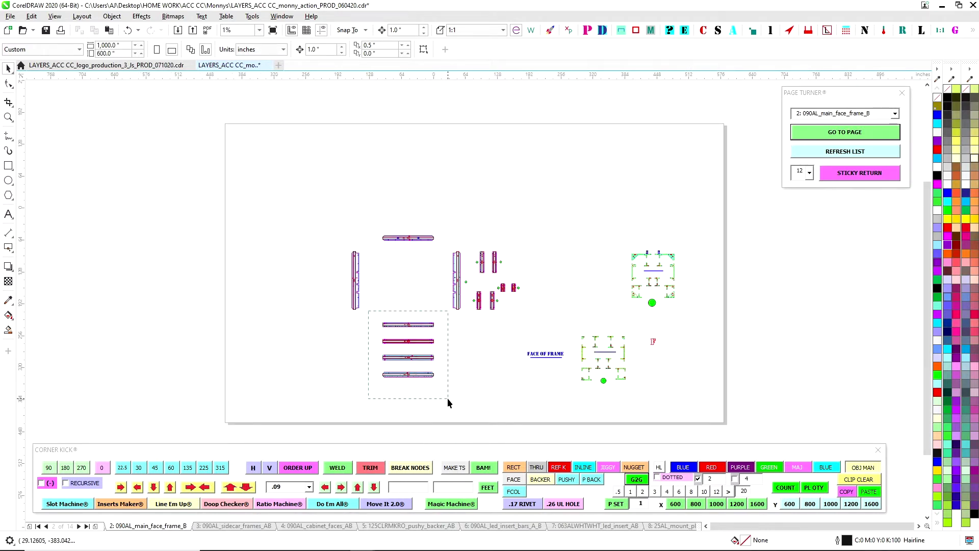
{"action": "left_click_drag", "start_coordinate": [409, 357], "coordinate": [411, 282]}
{"action": "scroll", "coordinate": [405, 247], "scroll_direction": "up", "scroll_amount": 1}
Step: Move all five horizontal frame parts down together so the top one lines up with the upper ends of the side parts
{"action": "left_click", "coordinate": [359, 274]}
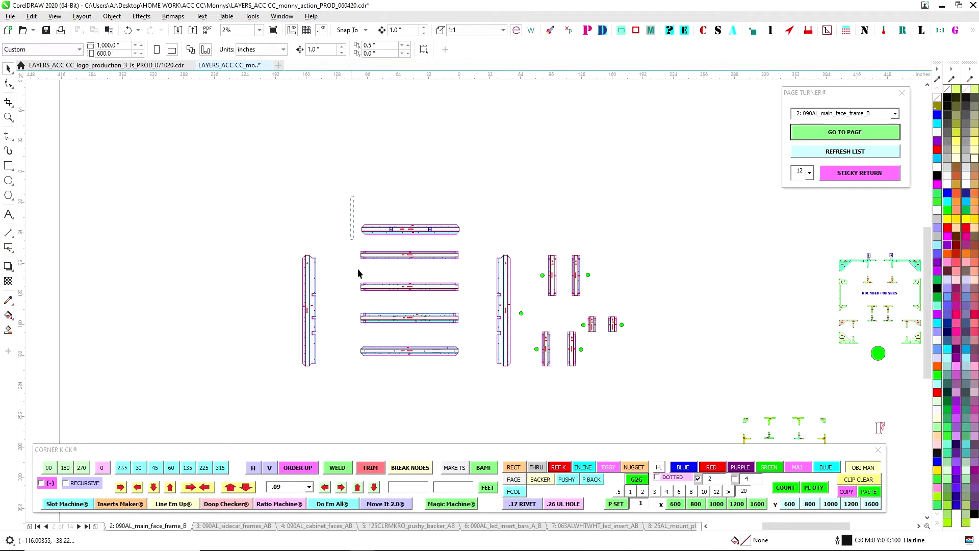
{"action": "left_click_drag", "start_coordinate": [479, 381], "coordinate": [470, 380]}
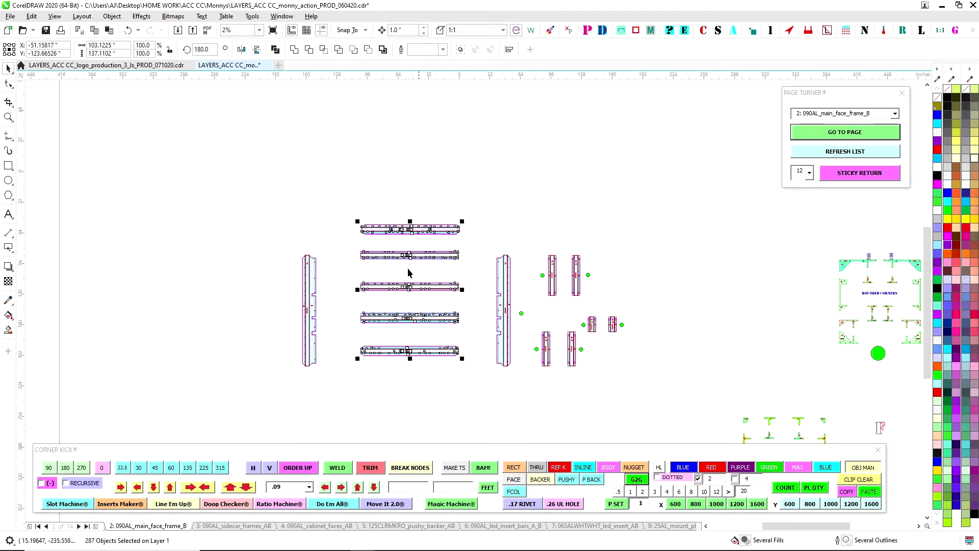
{"action": "scroll", "coordinate": [408, 280], "scroll_direction": "up", "scroll_amount": 1}
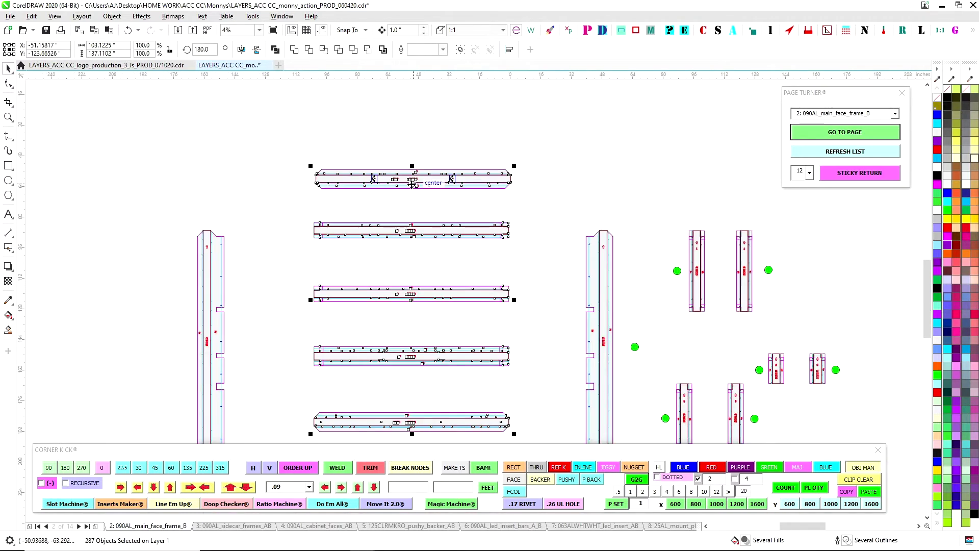
{"action": "left_click_drag", "start_coordinate": [412, 184], "coordinate": [411, 238]}
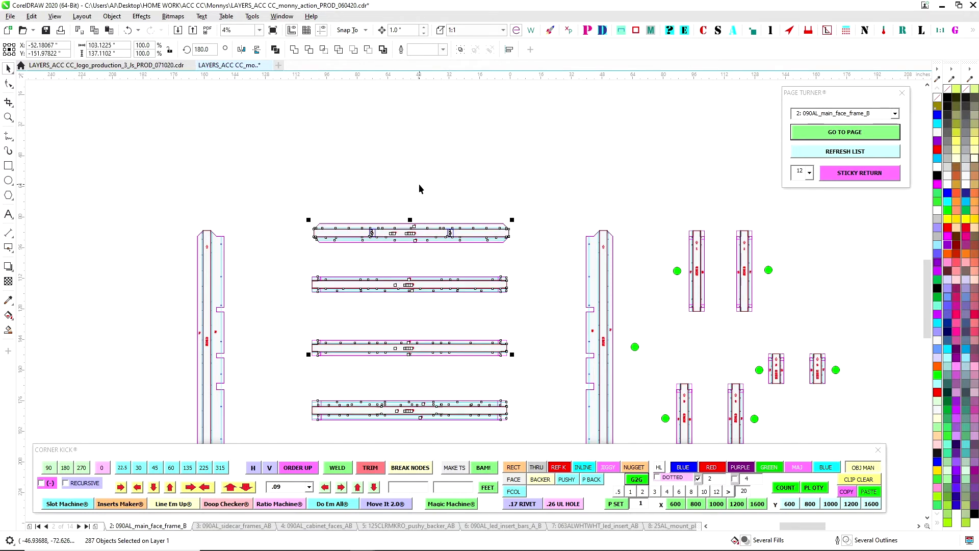
{"action": "left_click", "coordinate": [420, 189]}
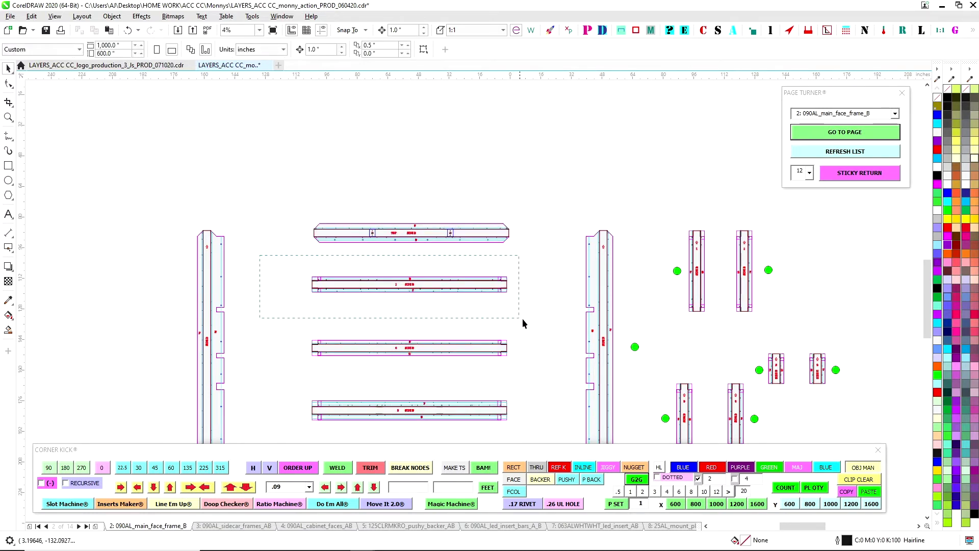
Step: Tighten the spacing of the horizontal frame parts by moving the second one and then the lower ones upward
{"action": "left_click_drag", "start_coordinate": [522, 319], "coordinate": [525, 316]}
{"action": "scroll", "coordinate": [481, 306], "scroll_direction": "down", "scroll_amount": 1}
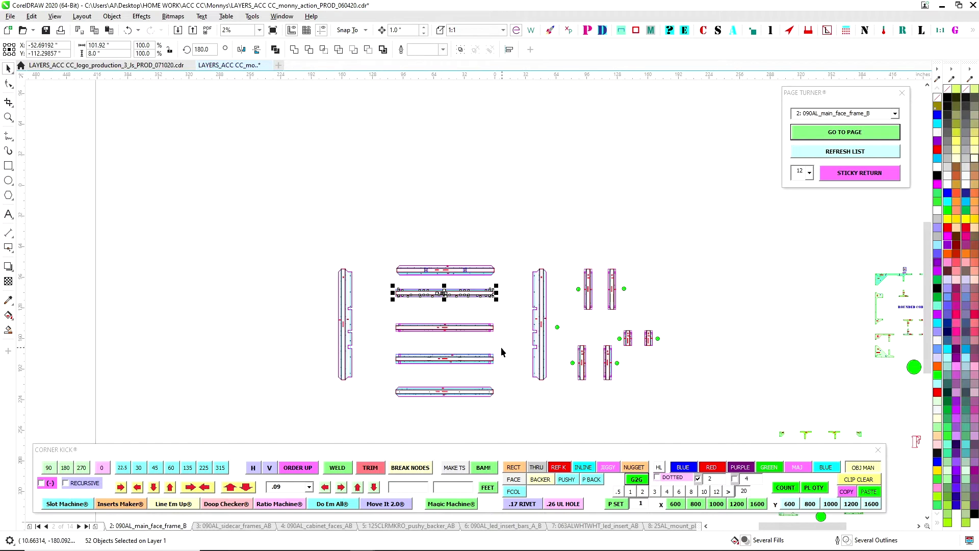
{"action": "left_click_drag", "start_coordinate": [501, 352], "coordinate": [499, 332]}
{"action": "left_click_drag", "start_coordinate": [376, 297], "coordinate": [508, 406]}
{"action": "key", "text": "Up"}
{"action": "key", "text": "Up"}
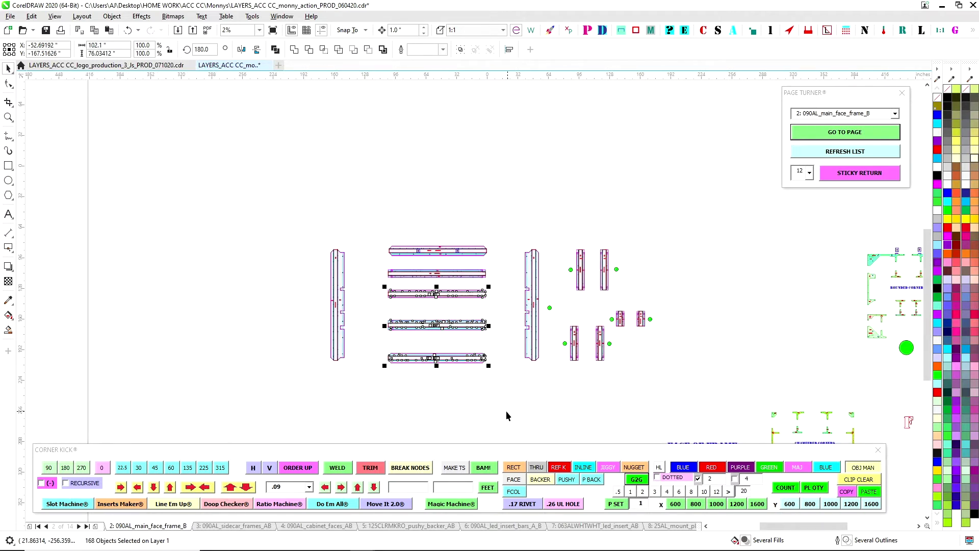
{"action": "scroll", "coordinate": [444, 392], "scroll_direction": "up", "scroll_amount": 1}
{"action": "left_click_drag", "start_coordinate": [302, 229], "coordinate": [568, 371]}
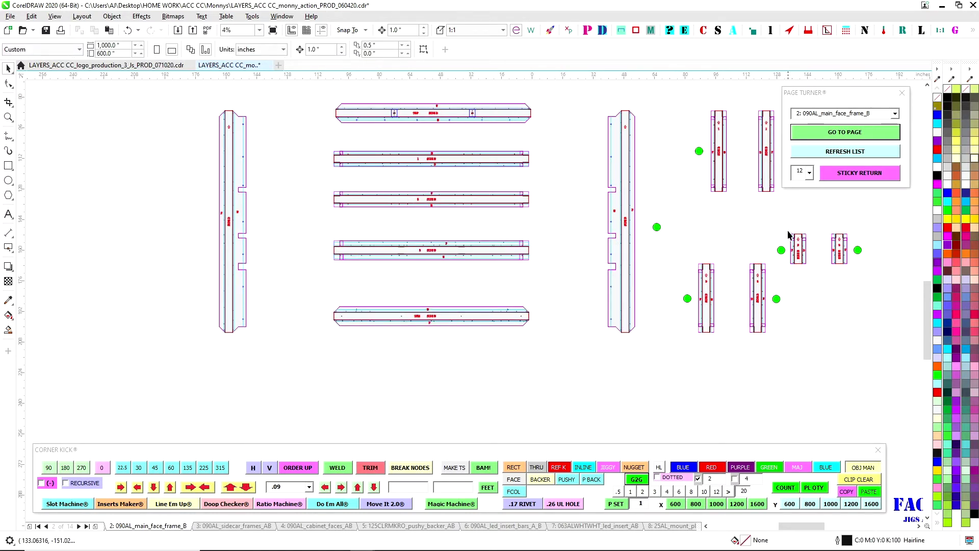
Step: Stack the left short vertical part and the lower-left vertical part in one column beneath the upper-left small vertical part
{"action": "left_click_drag", "start_coordinate": [819, 268], "coordinate": [719, 224]}
{"action": "left_click_drag", "start_coordinate": [691, 264], "coordinate": [718, 391]}
{"action": "key", "text": "Right"}
{"action": "key", "text": "Right"}
{"action": "key", "text": "Right"}
{"action": "key", "text": "Right"}
{"action": "key", "text": "Right"}
{"action": "key", "text": "Right"}
{"action": "key", "text": "Right"}
{"action": "key", "text": "Right"}
{"action": "key", "text": "Right"}
{"action": "key", "text": "Right"}
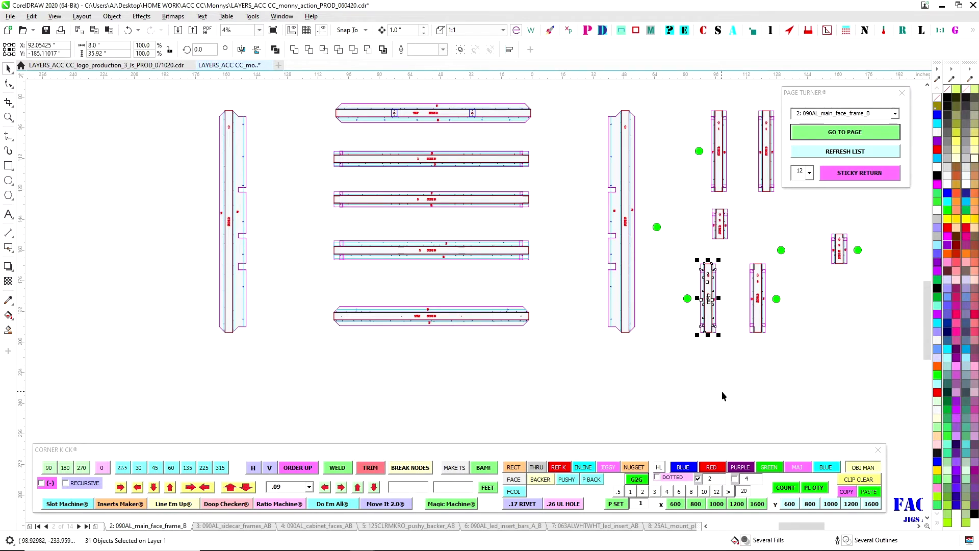
{"action": "key", "text": "Left"}
{"action": "key", "text": "Left"}
Step: Move the column of three small vertical parts to the gap just inside the left side frame part
{"action": "left_click", "coordinate": [725, 386]}
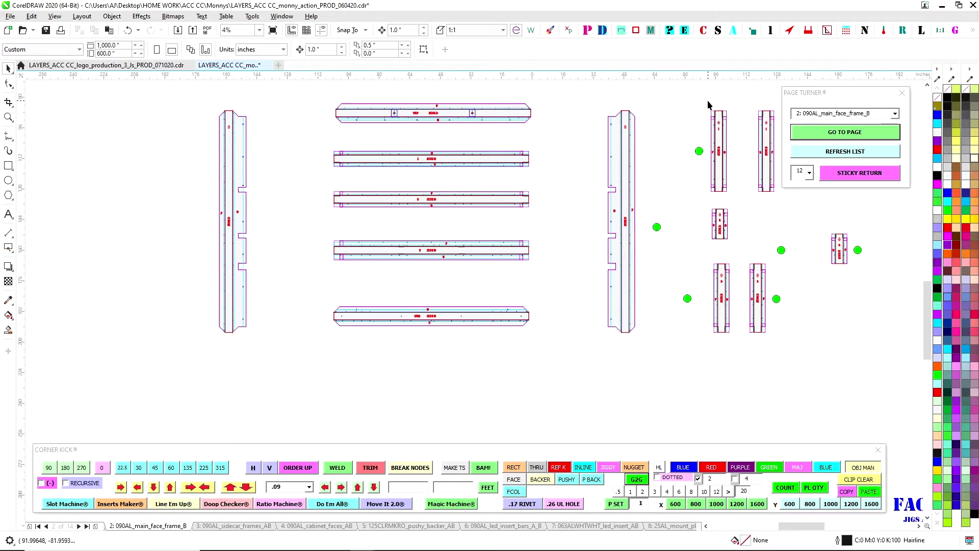
{"action": "left_click_drag", "start_coordinate": [744, 368], "coordinate": [739, 366]}
{"action": "left_click_drag", "start_coordinate": [712, 275], "coordinate": [275, 275]}
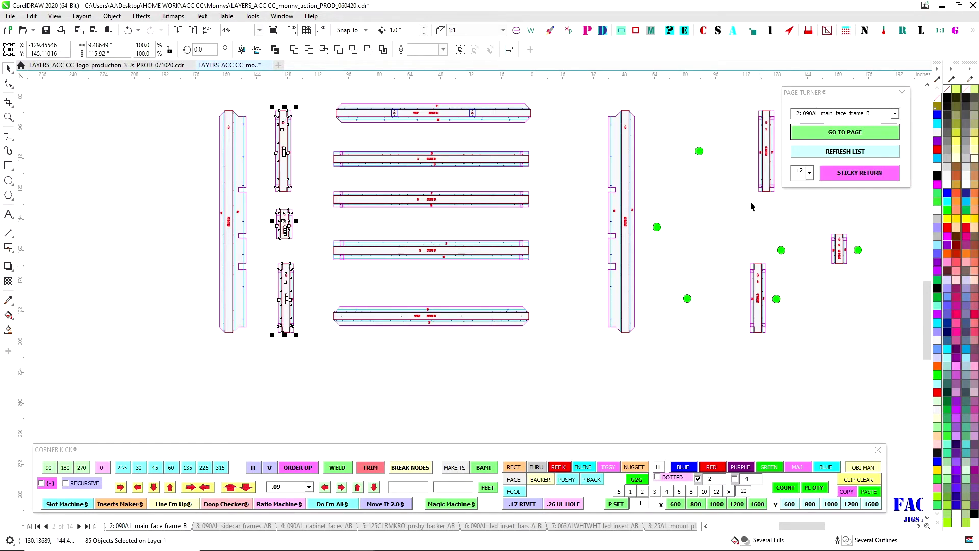
Step: Stack the remaining short and lower vertical parts beneath the upper-right one, deleting the two green circles next to them
{"action": "key", "text": "Tab"}
{"action": "key", "text": "Tab"}
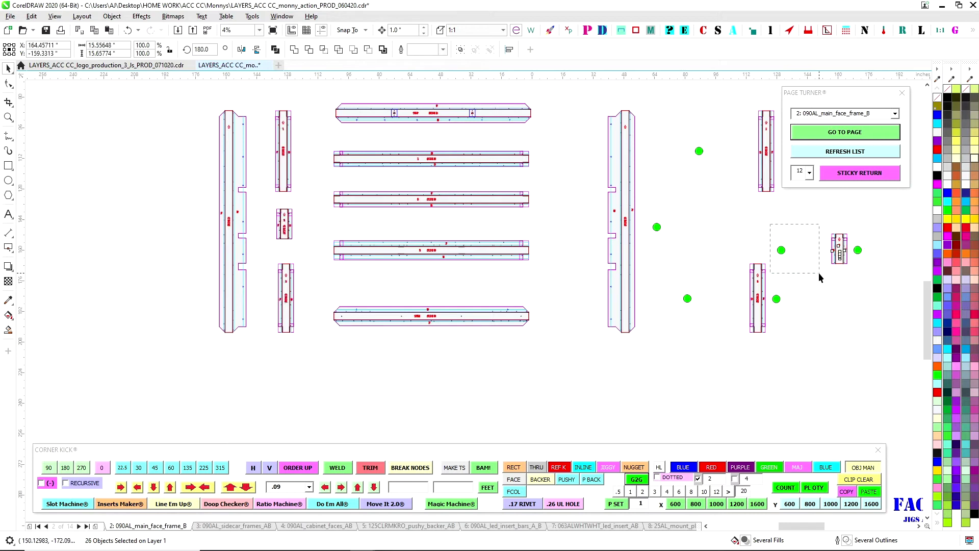
{"action": "left_click_drag", "start_coordinate": [822, 229], "coordinate": [768, 224]}
{"action": "left_click", "coordinate": [791, 288]}
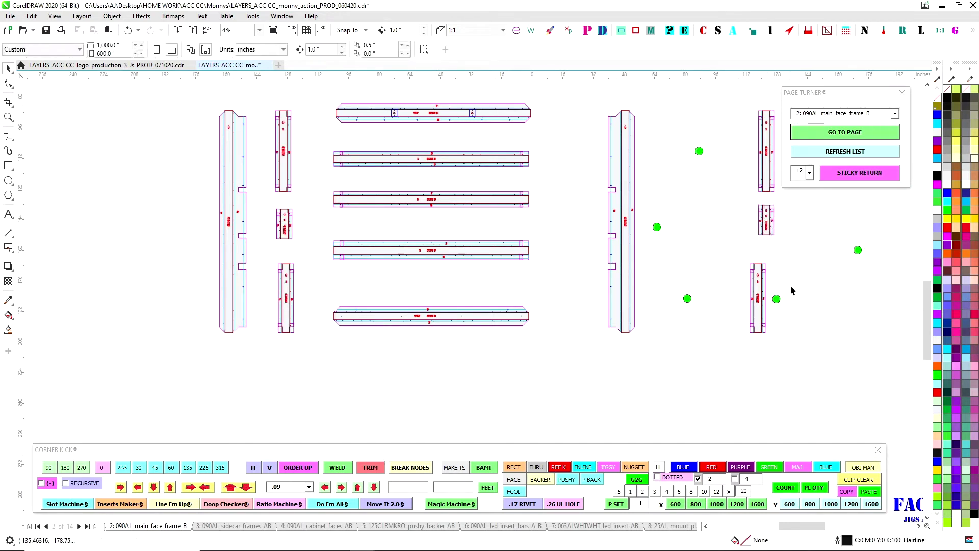
{"action": "left_click_drag", "start_coordinate": [733, 259], "coordinate": [807, 384]}
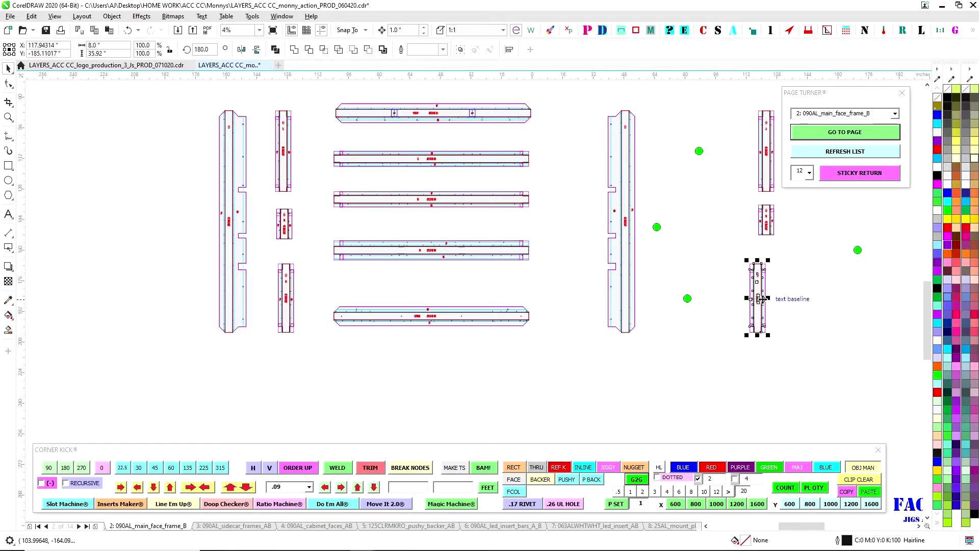
{"action": "mouse_move", "coordinate": [760, 303]}
{"action": "left_mouse_down"}
{"action": "mouse_move", "coordinate": [820, 320]}
{"action": "mouse_move", "coordinate": [773, 307]}
{"action": "mouse_move", "coordinate": [768, 292]}
{"action": "left_mouse_up"}
Step: Move the second column of three small vertical parts just inside the right side frame part and delete its green circle
{"action": "left_click_drag", "start_coordinate": [748, 100], "coordinate": [809, 336]}
{"action": "left_click_drag", "start_coordinate": [773, 232], "coordinate": [566, 227]}
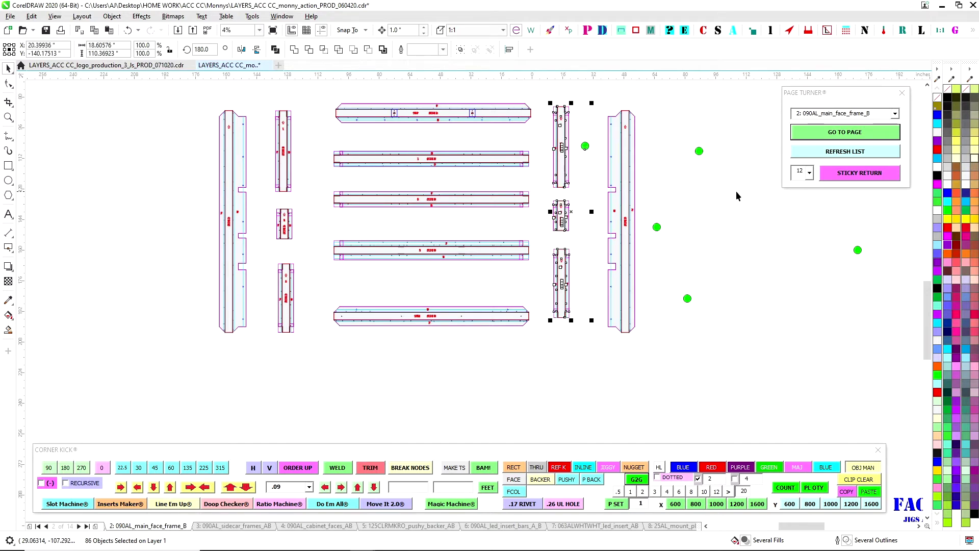
{"action": "left_click", "coordinate": [691, 244]}
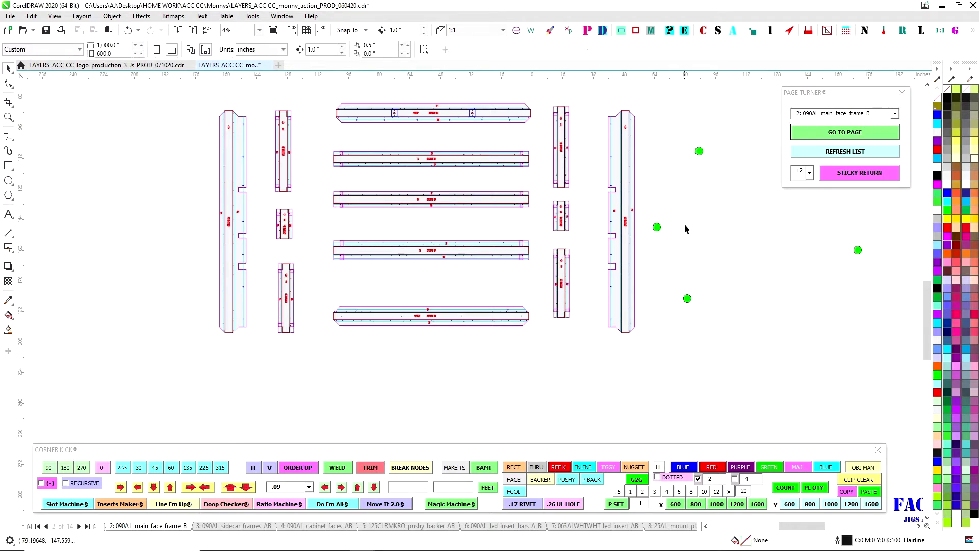
Step: Delete the scattered green circles to the right of the frame parts and save the document
{"action": "left_click_drag", "start_coordinate": [646, 123], "coordinate": [851, 350]}
{"action": "scroll", "coordinate": [709, 219], "scroll_direction": "down", "scroll_amount": 2}
{"action": "scroll", "coordinate": [715, 323], "scroll_direction": "down", "scroll_amount": 2}
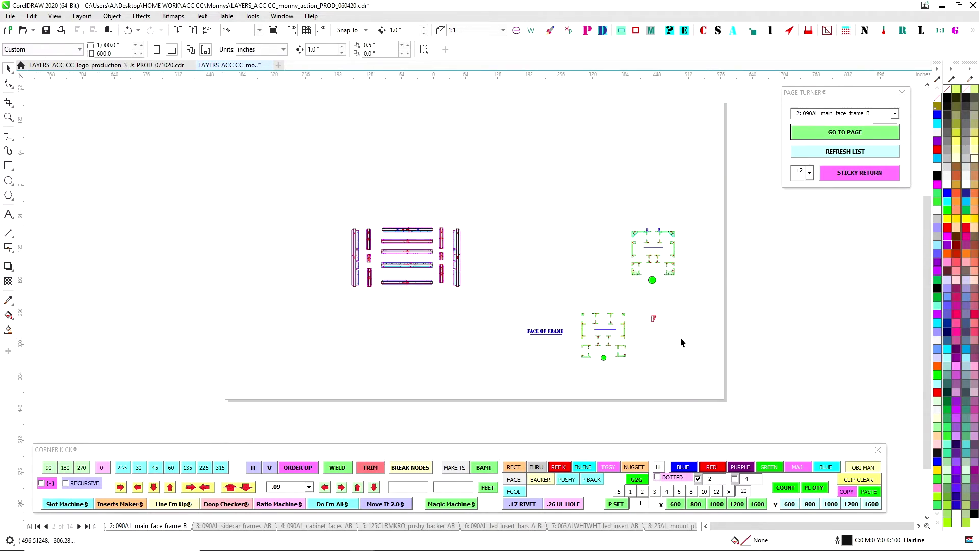
{"action": "scroll", "coordinate": [341, 250], "scroll_direction": "up", "scroll_amount": 1}
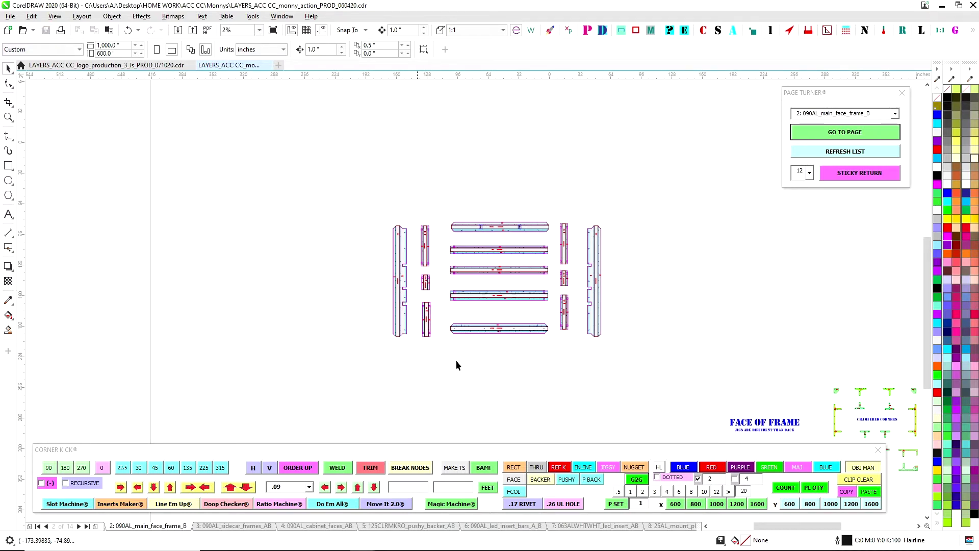
Step: Move the CHARTERED CORNERS set with its green circle next to the right side frame part
{"action": "left_click_drag", "start_coordinate": [602, 328], "coordinate": [330, 278]}
{"action": "scroll", "coordinate": [437, 294], "scroll_direction": "down", "scroll_amount": 1}
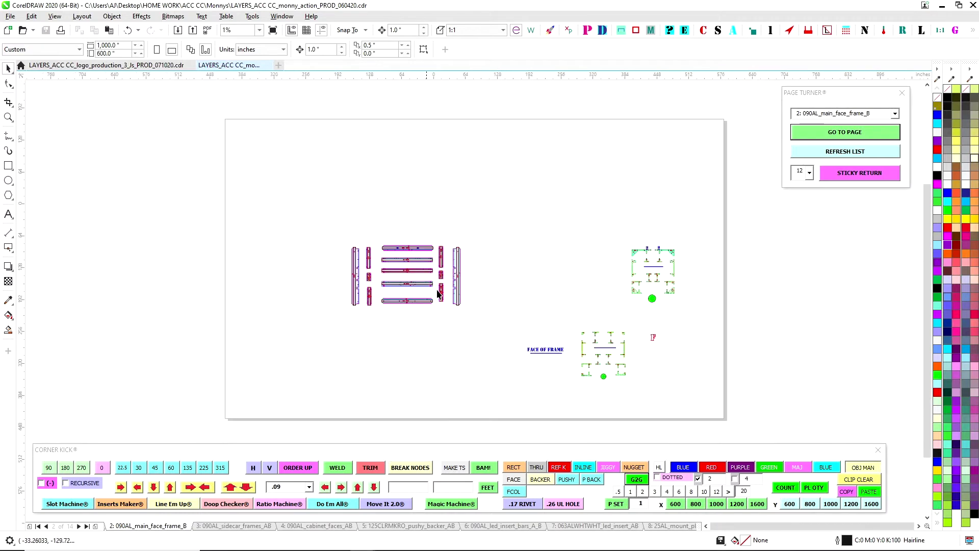
{"action": "left_click_drag", "start_coordinate": [639, 392], "coordinate": [640, 393]}
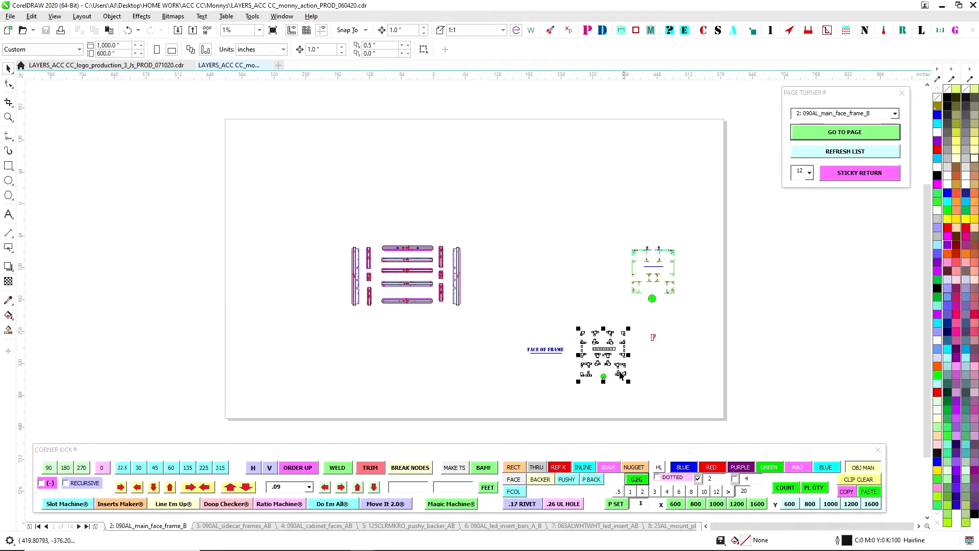
{"action": "left_click_drag", "start_coordinate": [610, 357], "coordinate": [523, 280]}
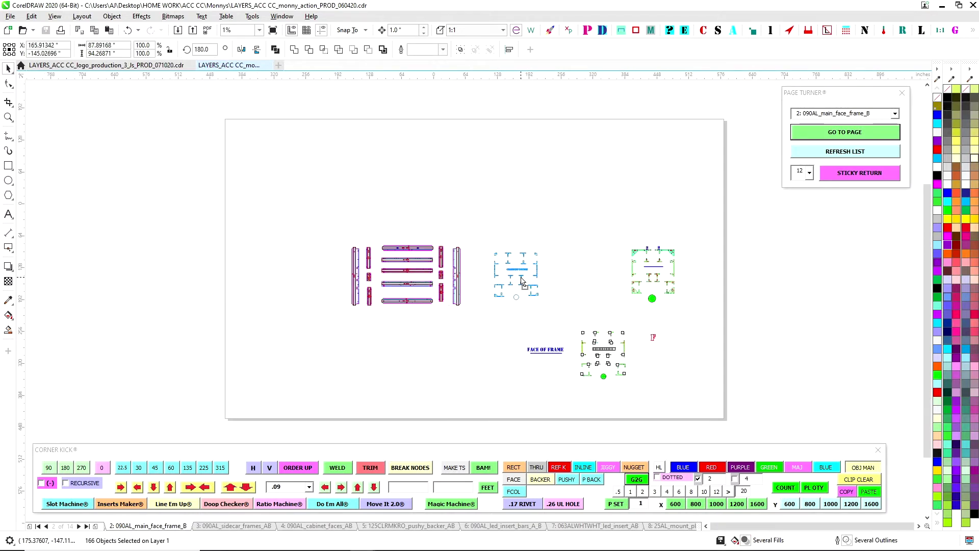
Step: Delete the large green circle under the ROUNDED CORNERS set and move that set beside the CHARTERED CORNERS set
{"action": "left_click", "coordinate": [652, 299]}
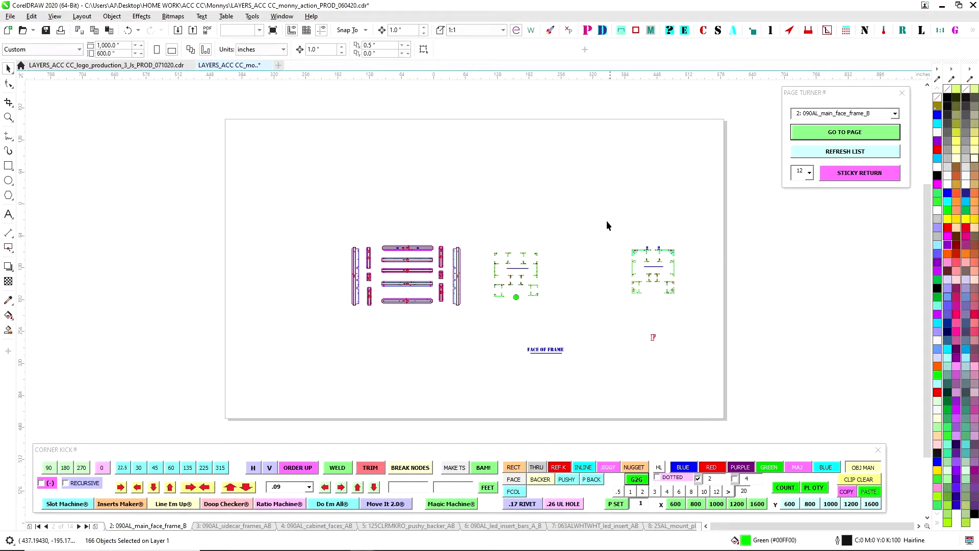
{"action": "left_click_drag", "start_coordinate": [607, 220], "coordinate": [703, 302]}
{"action": "left_click_drag", "start_coordinate": [653, 272], "coordinate": [621, 186]}
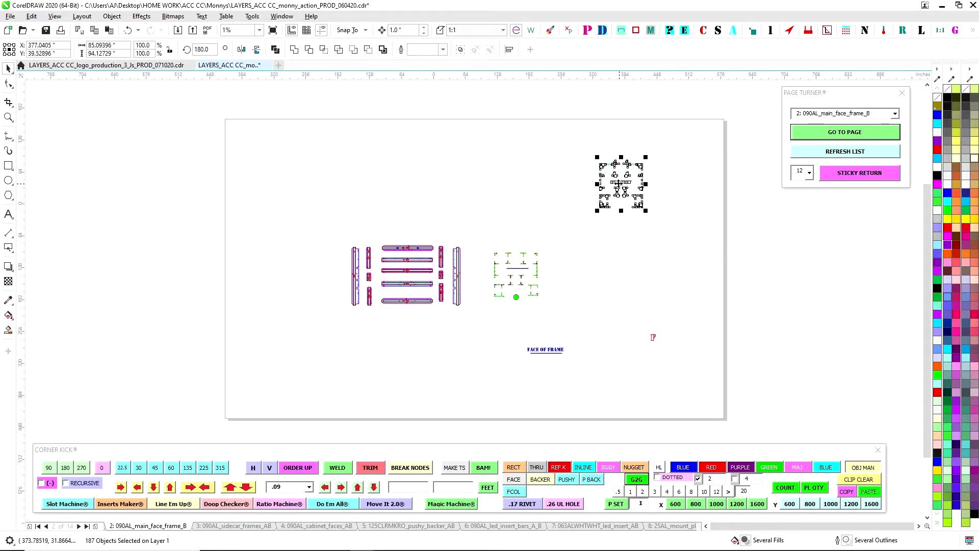
{"action": "left_click", "coordinate": [642, 323]}
Step: Delete the FACE OF FRAME heading and the jigs note beneath it
{"action": "scroll", "coordinate": [639, 323], "scroll_direction": "up", "scroll_amount": 1}
{"action": "left_click_drag", "start_coordinate": [252, 326], "coordinate": [473, 428]}
{"action": "key", "text": "Delete"}
Step: Move the red letter F between the right side frame part and the CHARTERED CORNERS set, enlarging it to about 19 by 25 inches
{"action": "left_click", "coordinate": [566, 352]}
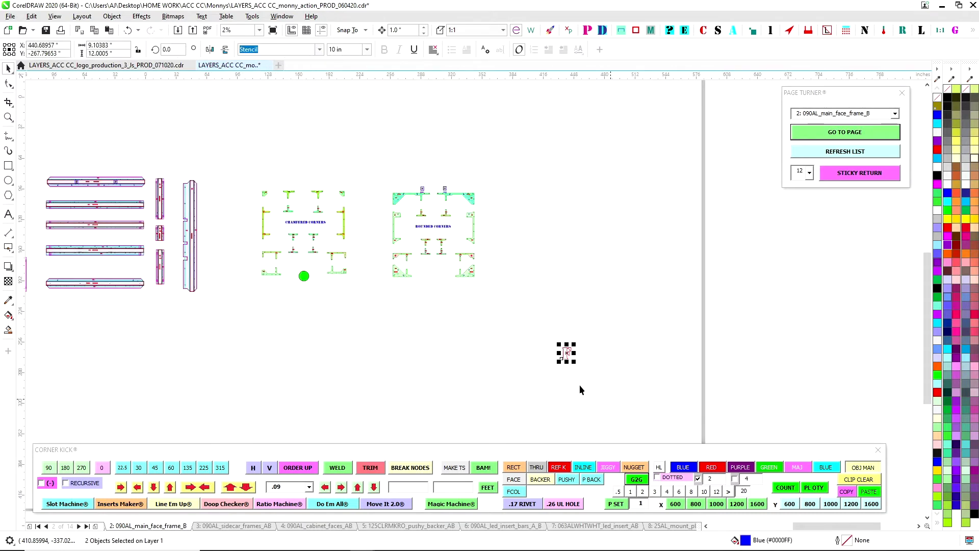
{"action": "left_click_drag", "start_coordinate": [571, 359], "coordinate": [233, 239]}
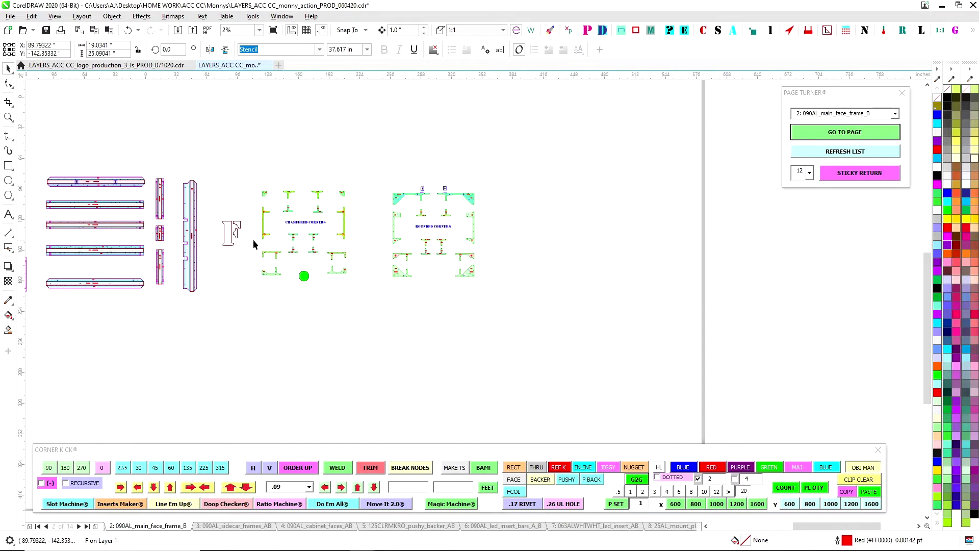
{"action": "scroll", "coordinate": [390, 218], "scroll_direction": "up", "scroll_amount": 1}
{"action": "scroll", "coordinate": [279, 287], "scroll_direction": "down", "scroll_amount": 1}
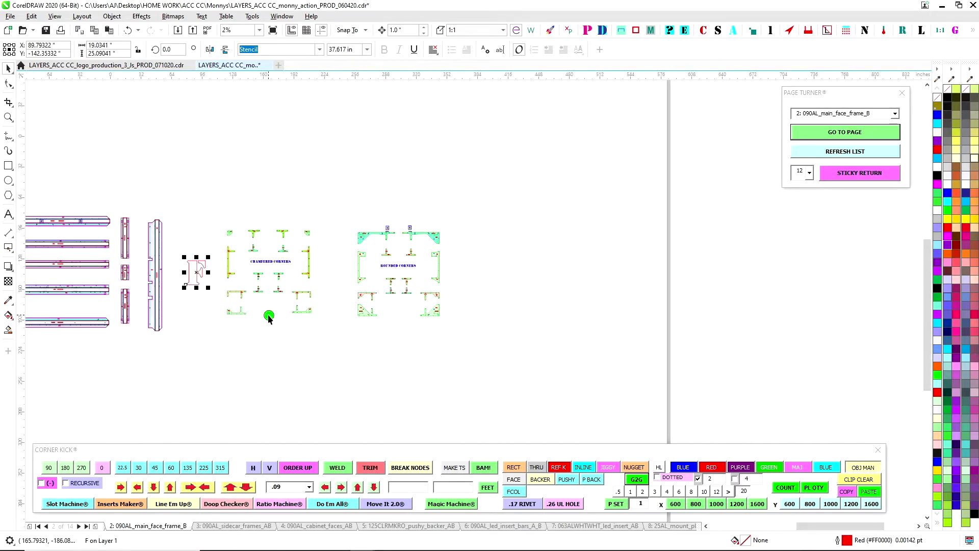
Step: Delete the green circle under the CHAMFERED CORNERS set and shrink the red letter F to about 12.5 by 16.4 inches
{"action": "left_click", "coordinate": [269, 316]}
{"action": "scroll", "coordinate": [209, 287], "scroll_direction": "up", "scroll_amount": 1}
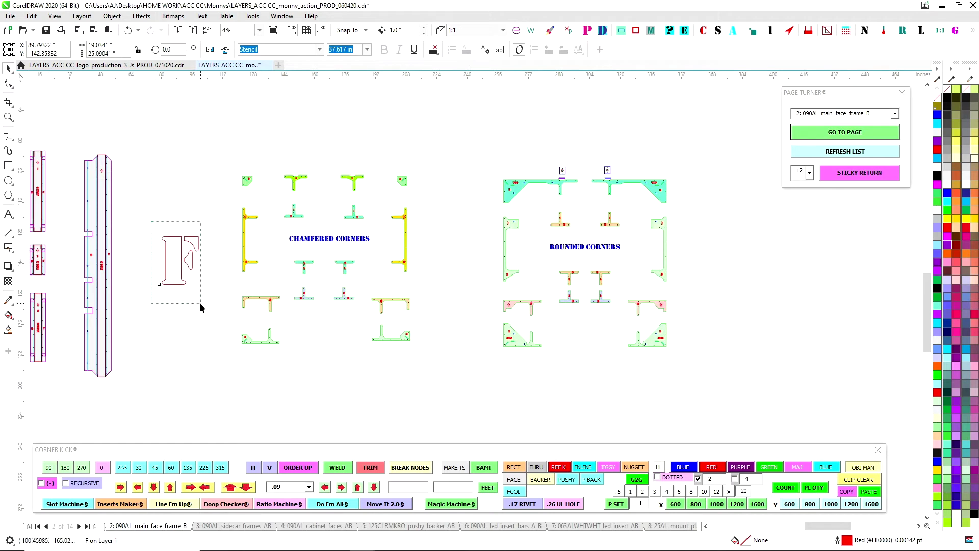
{"action": "left_click_drag", "start_coordinate": [157, 233], "coordinate": [168, 245]}
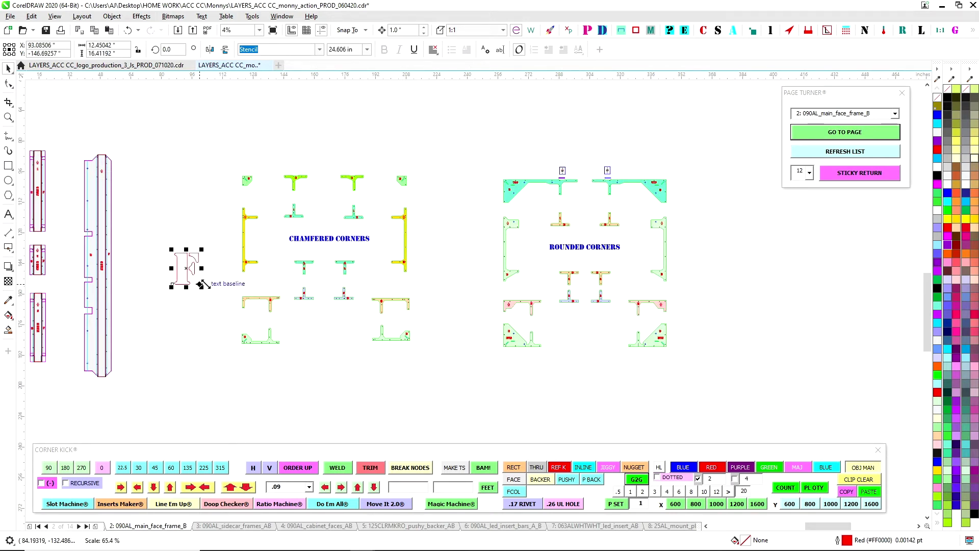
{"action": "left_click_drag", "start_coordinate": [191, 284], "coordinate": [199, 272]}
Step: Place a copy of the red letter F between the CHAMFERED CORNERS and ROUNDED CORNERS sets
{"action": "left_click", "coordinate": [140, 312]}
{"action": "left_click", "coordinate": [185, 360]}
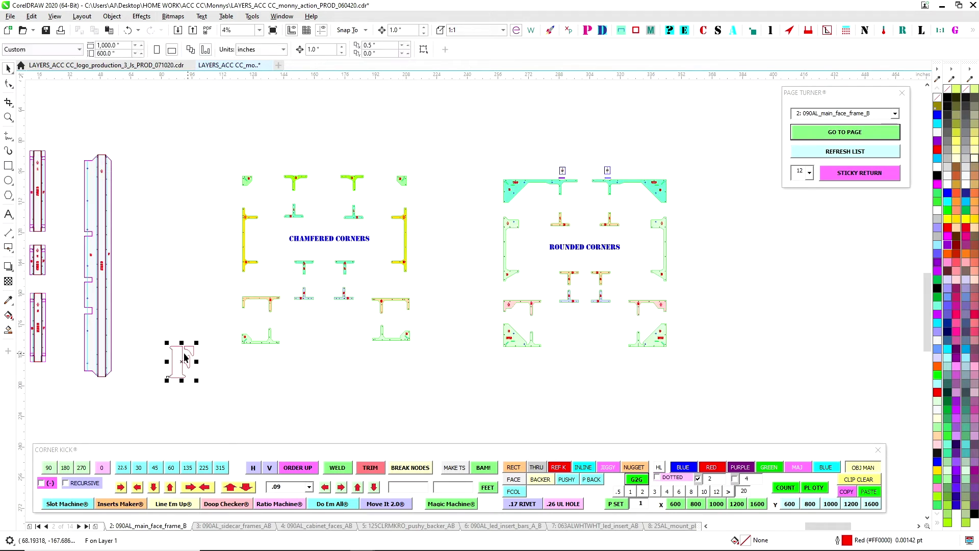
{"action": "left_click_drag", "start_coordinate": [185, 359], "coordinate": [473, 271]}
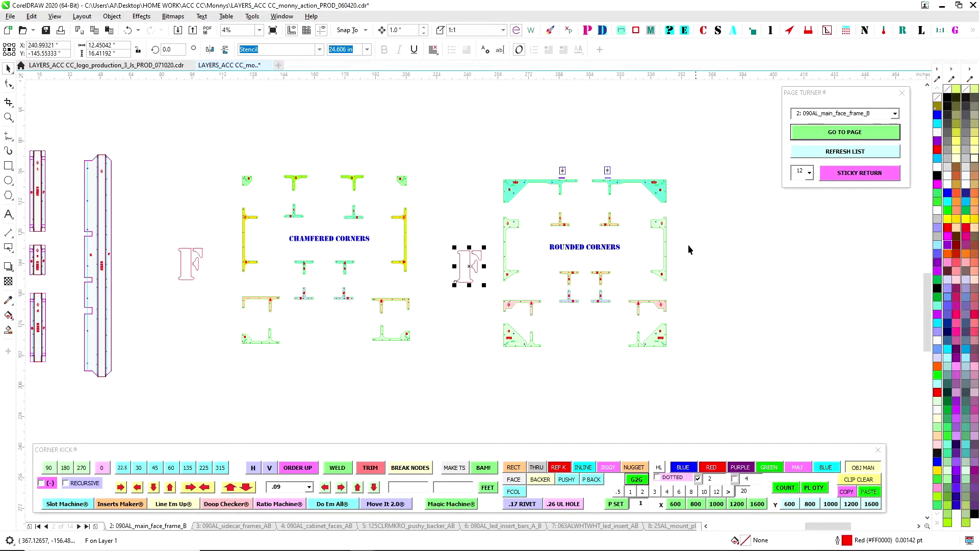
Step: Delete the two small boxed symbols and their marks above the ROUNDED CORNERS set
{"action": "scroll", "coordinate": [569, 171], "scroll_direction": "up", "scroll_amount": 1}
{"action": "left_click_drag", "start_coordinate": [687, 188], "coordinate": [688, 187]}
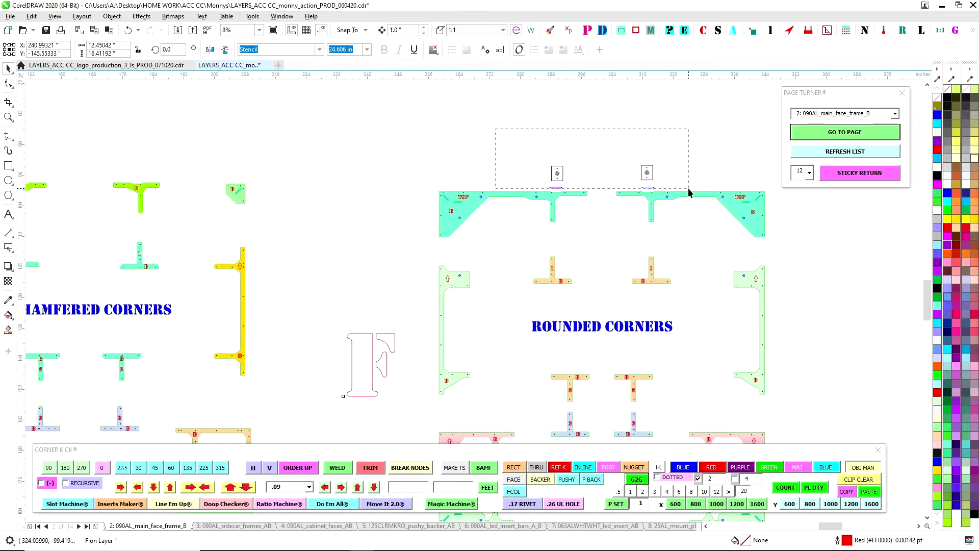
{"action": "key", "text": "Delete"}
{"action": "scroll", "coordinate": [678, 149], "scroll_direction": "down", "scroll_amount": 2}
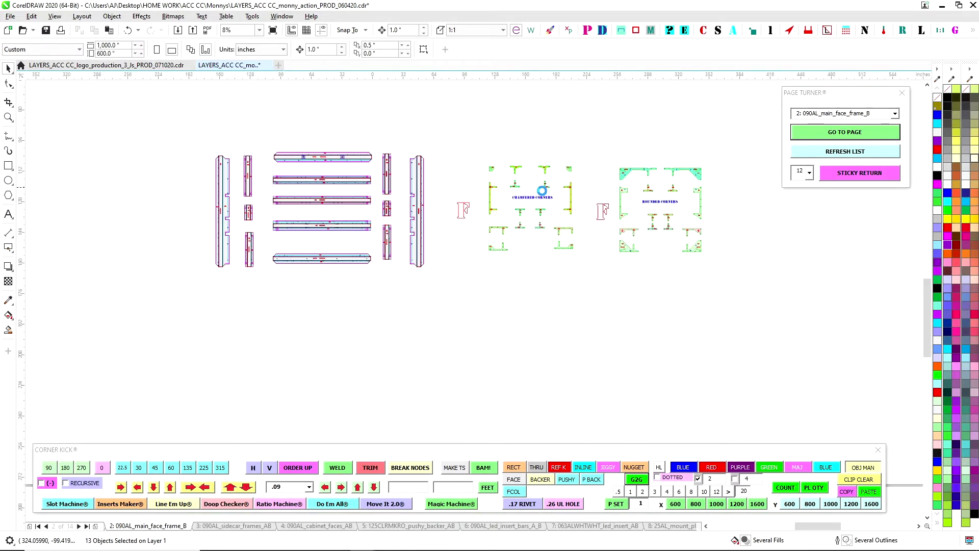
Step: Place another copy of the red letter F to the left of the left side frame part
{"action": "scroll", "coordinate": [484, 178], "scroll_direction": "up", "scroll_amount": 2}
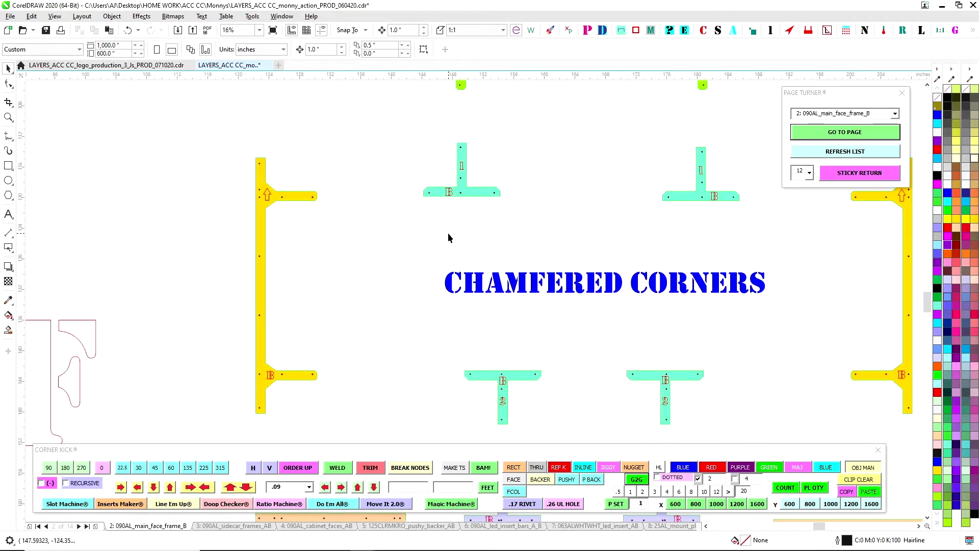
{"action": "scroll", "coordinate": [481, 192], "scroll_direction": "down", "scroll_amount": 2}
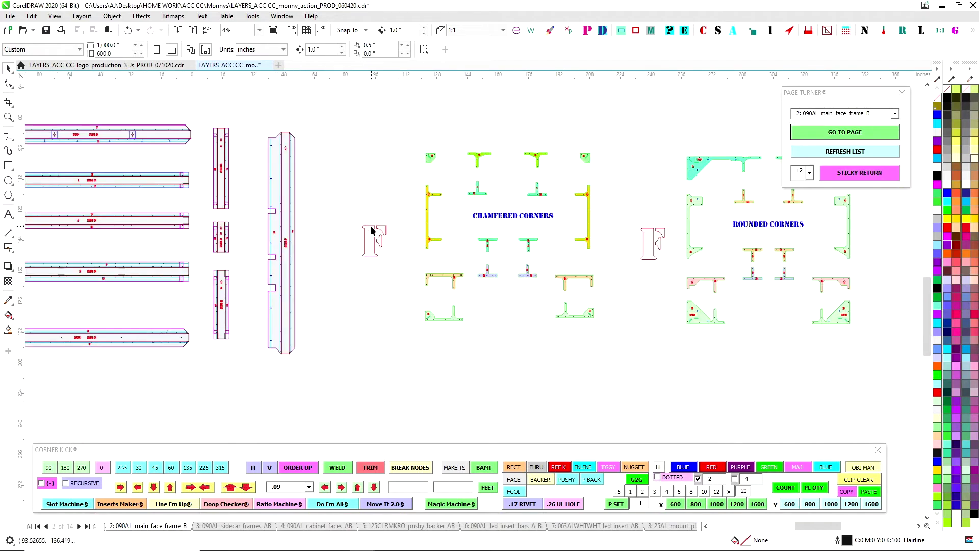
{"action": "scroll", "coordinate": [361, 223], "scroll_direction": "down", "scroll_amount": 1}
{"action": "scroll", "coordinate": [457, 244], "scroll_direction": "left", "scroll_amount": 2}
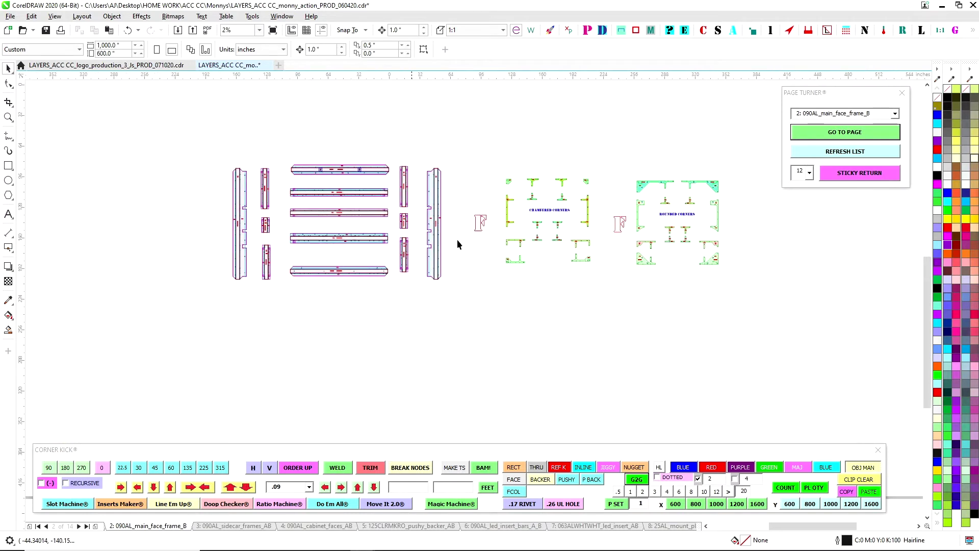
{"action": "left_click", "coordinate": [478, 221]}
{"action": "left_click_drag", "start_coordinate": [479, 221], "coordinate": [203, 228]}
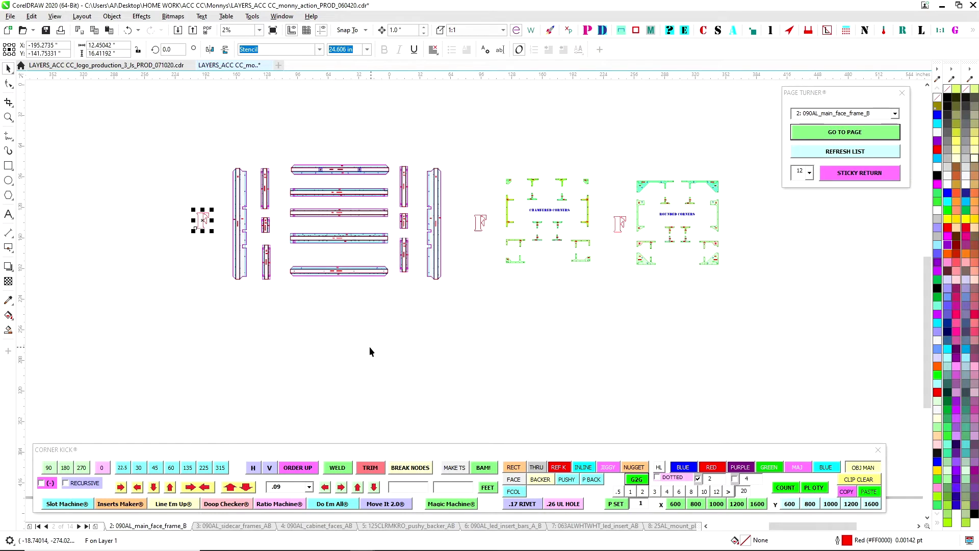
Step: Check how the F marks are set up on page 090AL_cabinet_faces_AB and return to 090AL_main_face_frame_B
{"action": "left_click", "coordinate": [317, 525]}
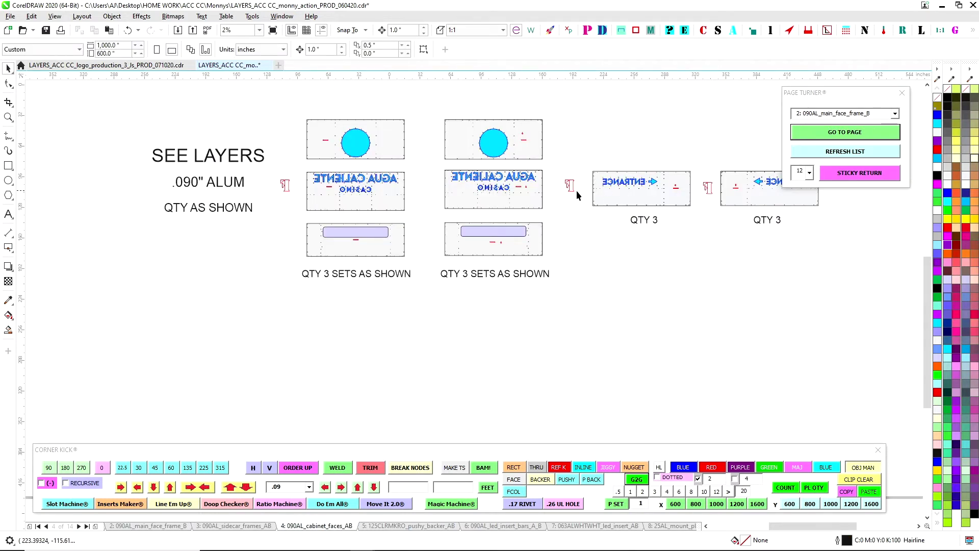
{"action": "scroll", "coordinate": [311, 166], "scroll_direction": "up", "scroll_amount": 1}
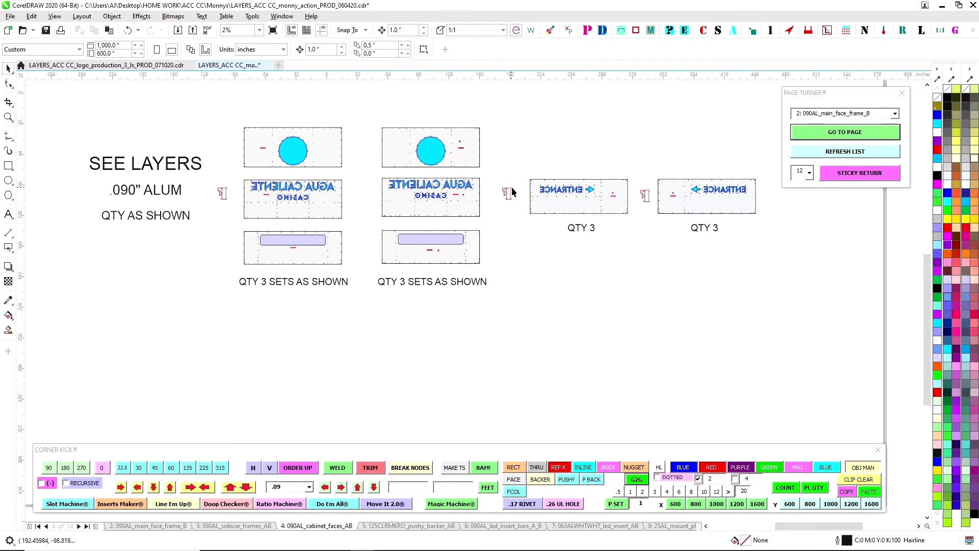
{"action": "scroll", "coordinate": [512, 192], "scroll_direction": "up", "scroll_amount": 3}
{"action": "left_click", "coordinate": [502, 204]}
{"action": "left_click", "coordinate": [455, 148]}
{"action": "scroll", "coordinate": [455, 149], "scroll_direction": "down", "scroll_amount": 3}
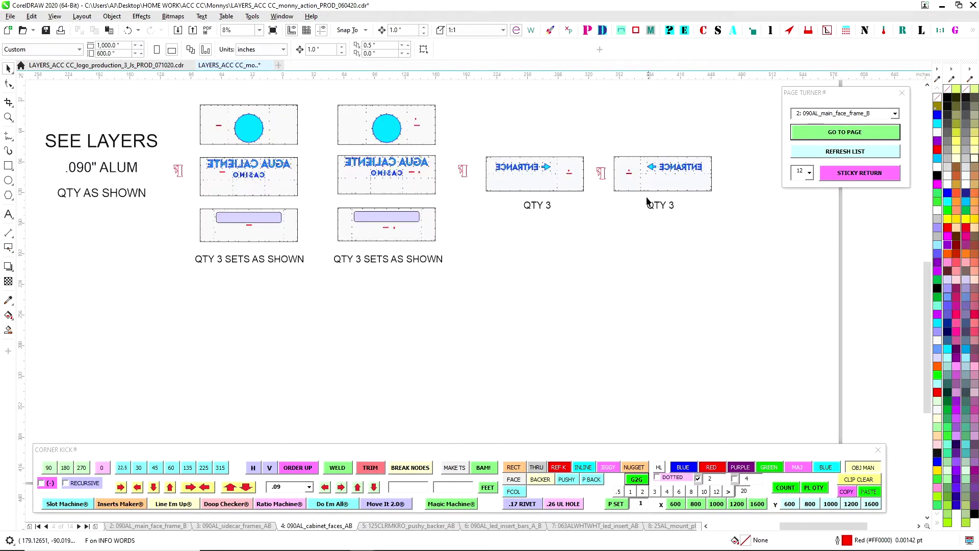
{"action": "left_click", "coordinate": [124, 526]}
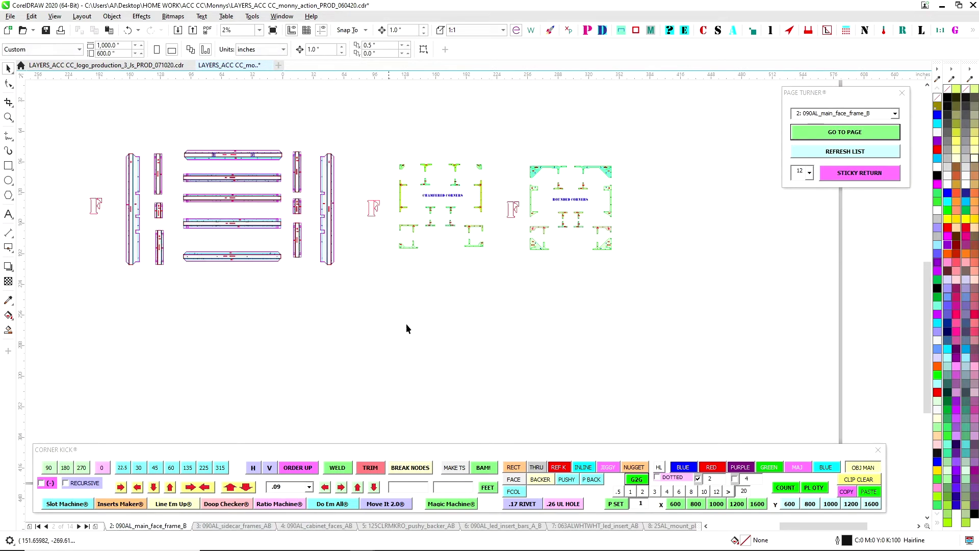
Step: Move all frame parts, F marks and corner sets together to the right on page 090AL_main_face_frame_B
{"action": "scroll", "coordinate": [403, 275], "scroll_direction": "up", "scroll_amount": 2}
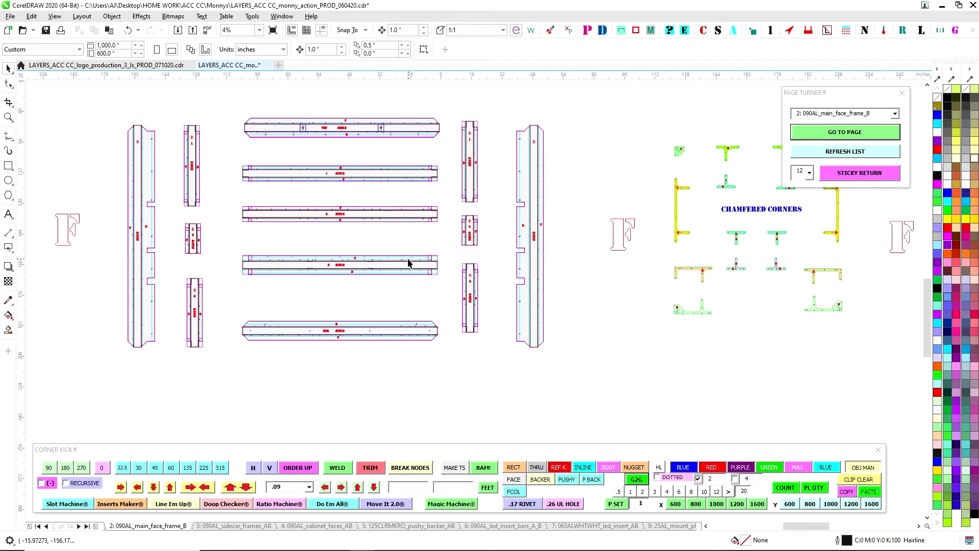
{"action": "scroll", "coordinate": [428, 209], "scroll_direction": "down", "scroll_amount": 1}
{"action": "scroll", "coordinate": [440, 362], "scroll_direction": "down", "scroll_amount": 1}
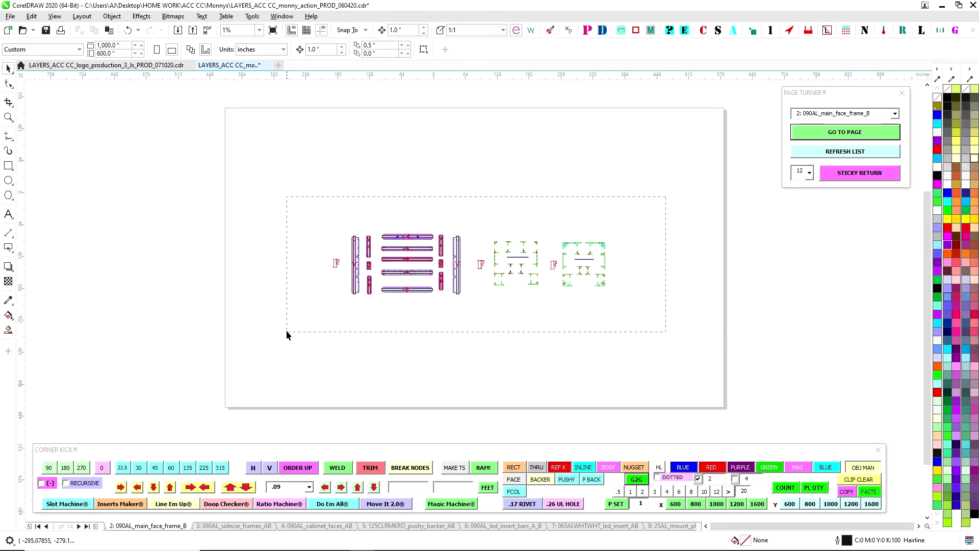
{"action": "left_click_drag", "start_coordinate": [287, 329], "coordinate": [674, 191]}
{"action": "left_click_drag", "start_coordinate": [463, 258], "coordinate": [496, 264]}
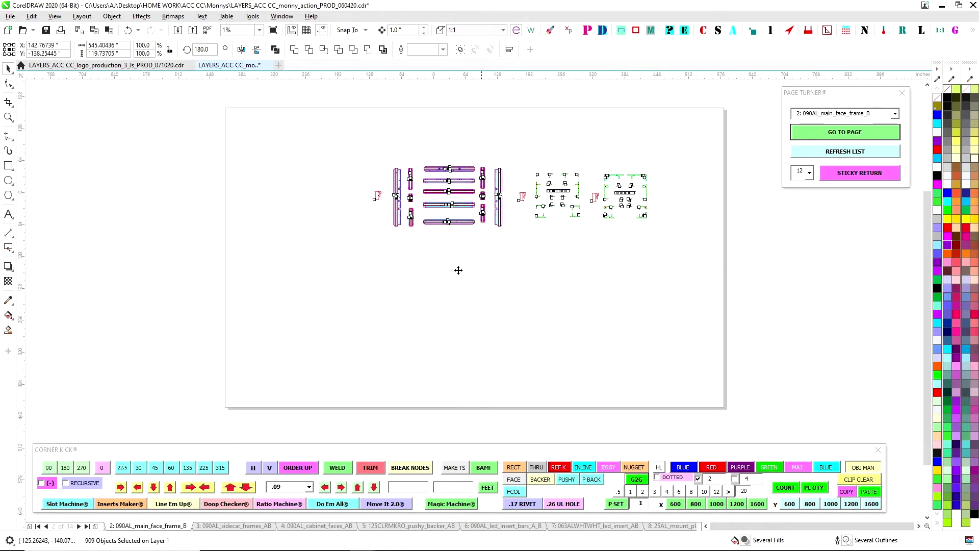
Step: Examine the material notes and set quantity labels on page 090AL_sidecar_frames_AB and return to 090AL_main_face_frame_B
{"action": "left_click", "coordinate": [223, 526]}
{"action": "scroll", "coordinate": [287, 234], "scroll_direction": "up", "scroll_amount": 2}
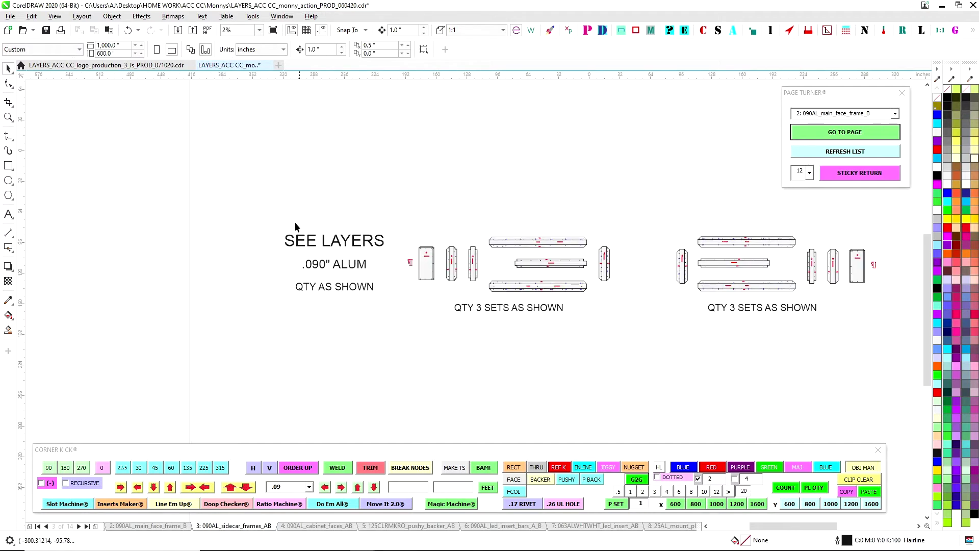
{"action": "left_click", "coordinate": [346, 272]}
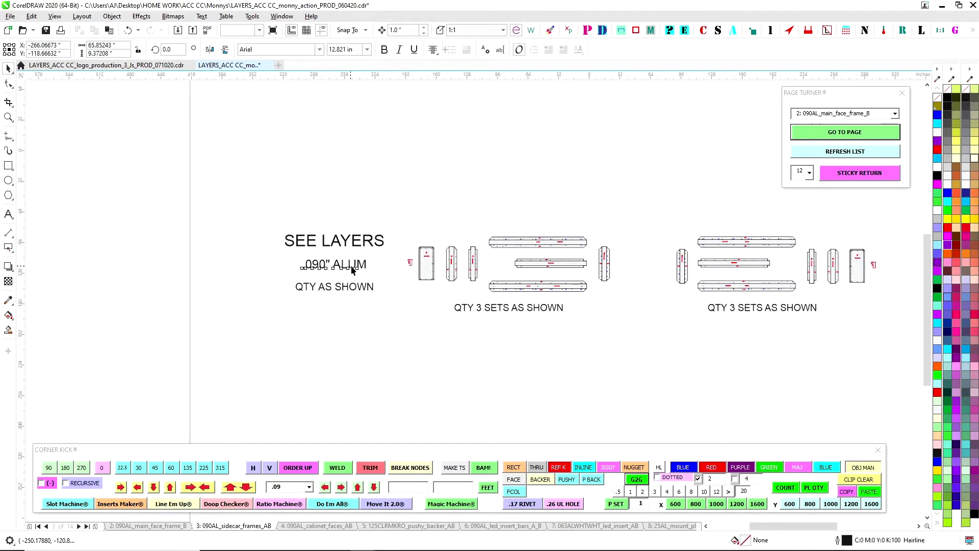
{"action": "left_click", "coordinate": [364, 290]}
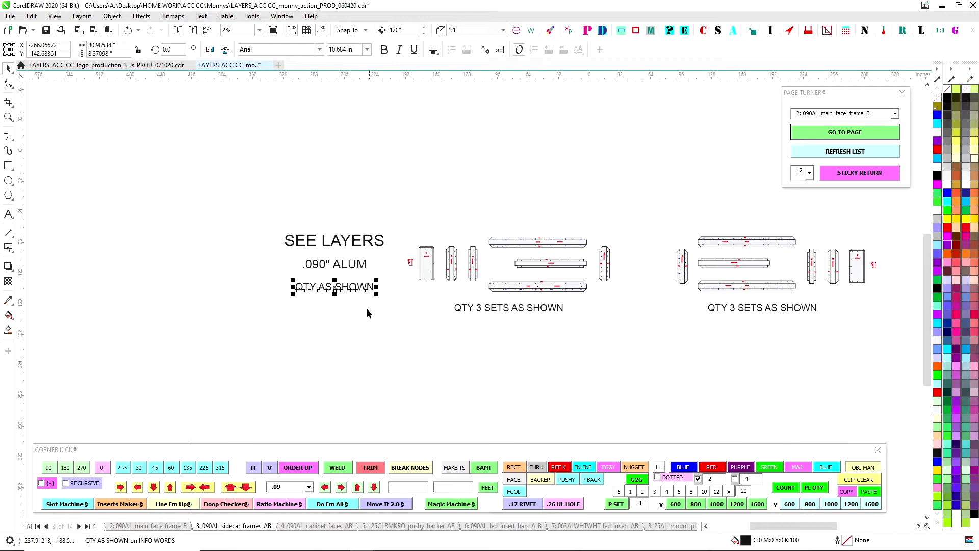
{"action": "left_click", "coordinate": [344, 323]}
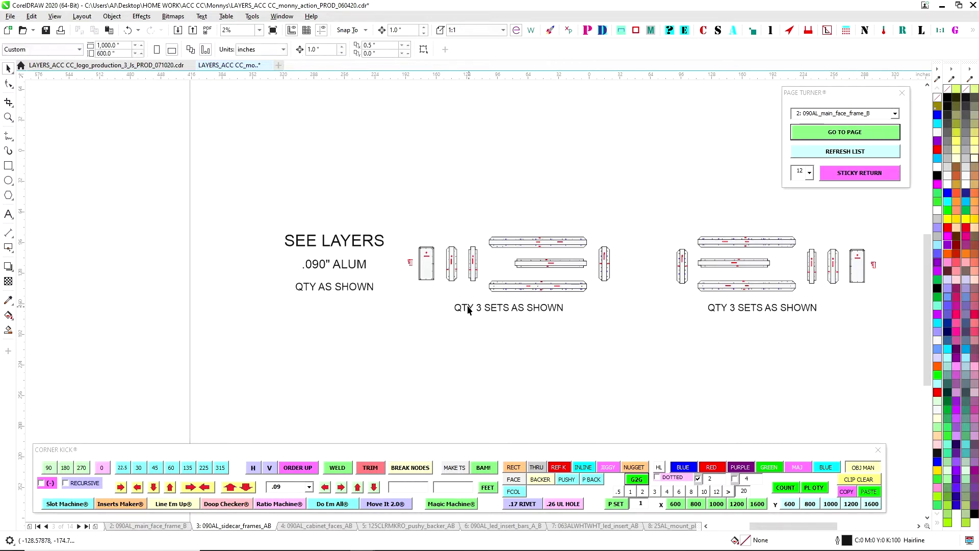
{"action": "scroll", "coordinate": [521, 357], "scroll_direction": "right", "scroll_amount": 5}
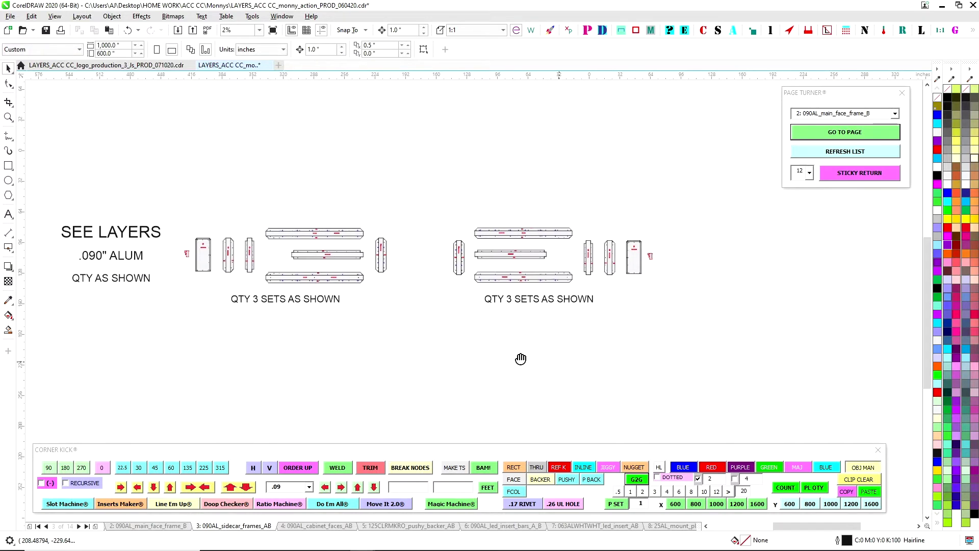
{"action": "scroll", "coordinate": [606, 244], "scroll_direction": "up", "scroll_amount": 2}
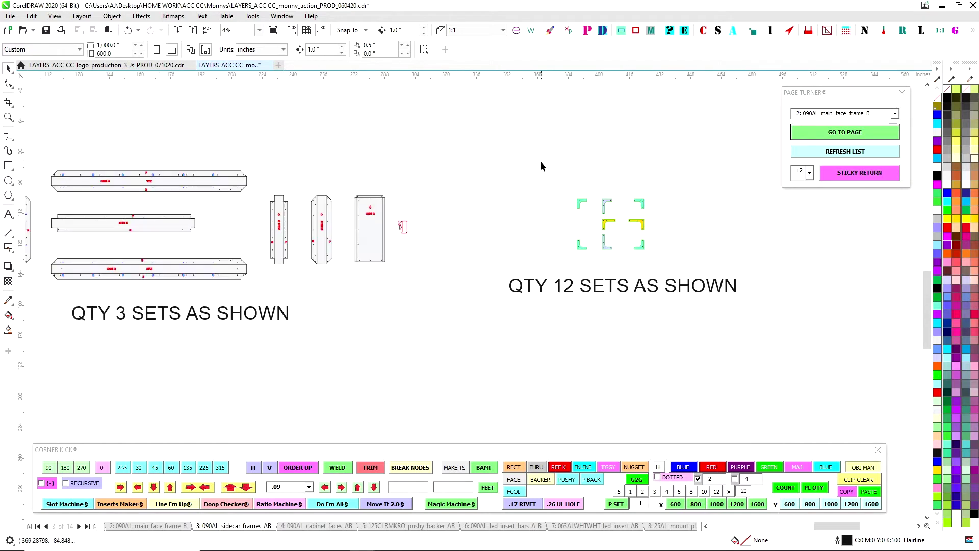
{"action": "scroll", "coordinate": [598, 300], "scroll_direction": "down", "scroll_amount": 4}
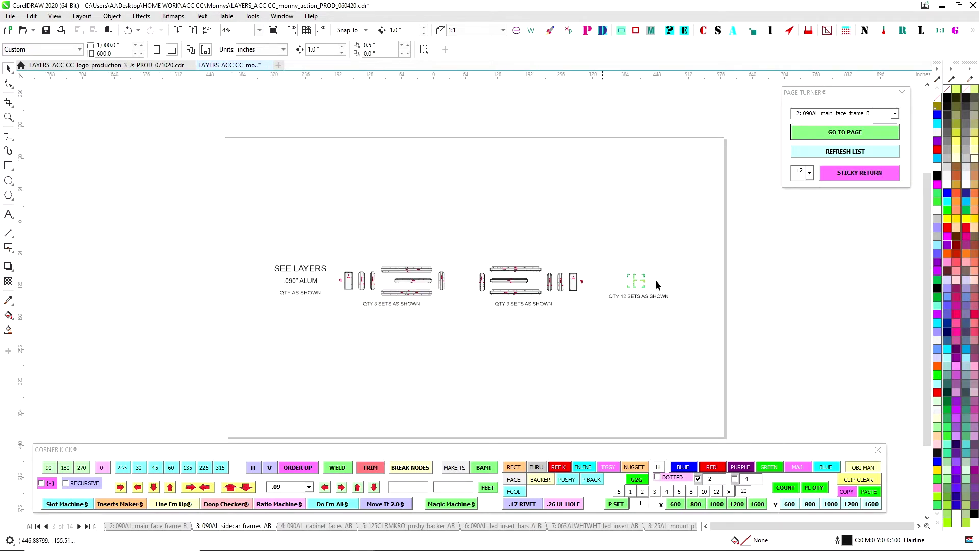
{"action": "left_click", "coordinate": [148, 526]}
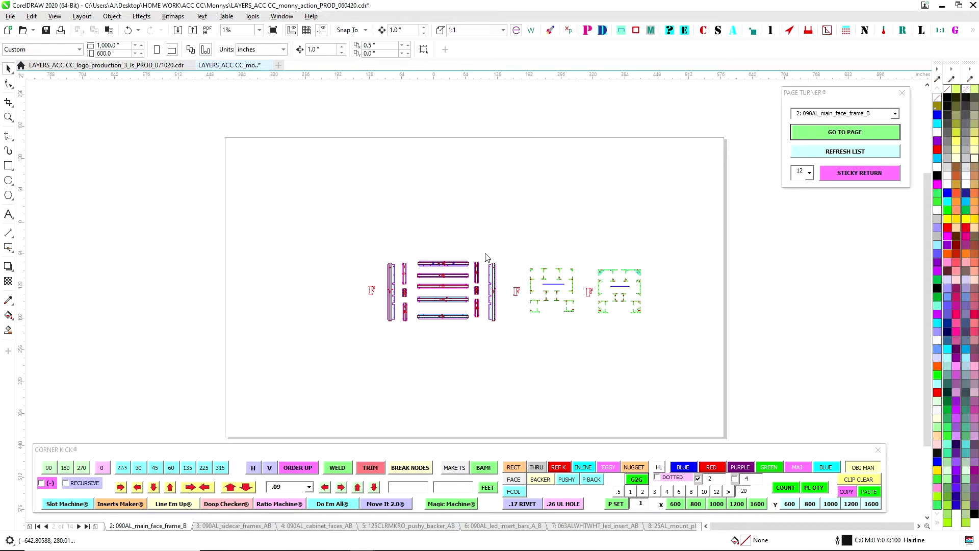
Step: Save the drawing and bring up the Layers Machine tool together with the document's object and layer list
{"action": "key", "text": "ctrl+s"}
{"action": "left_click_drag", "start_coordinate": [840, 95], "coordinate": [978, 95]}
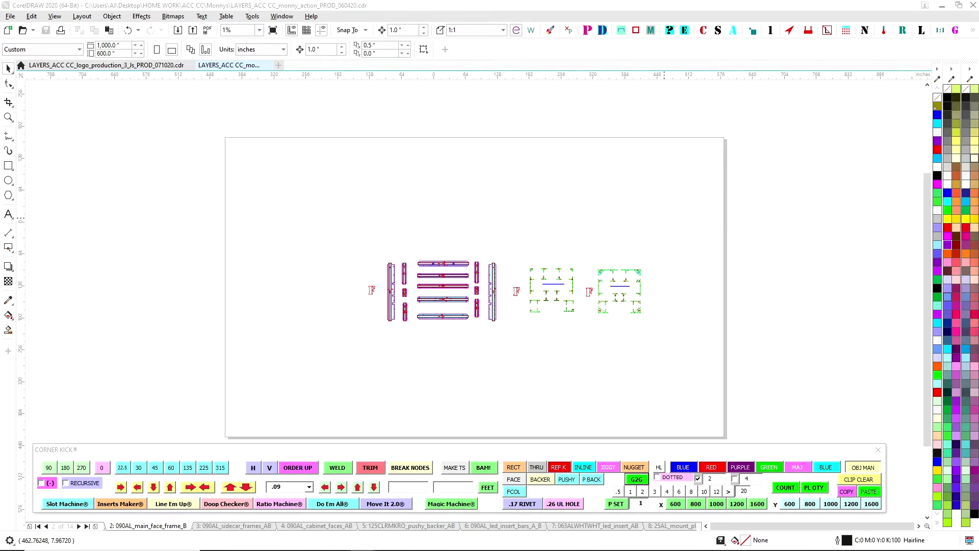
{"action": "left_click_drag", "start_coordinate": [978, 17], "coordinate": [840, 29]}
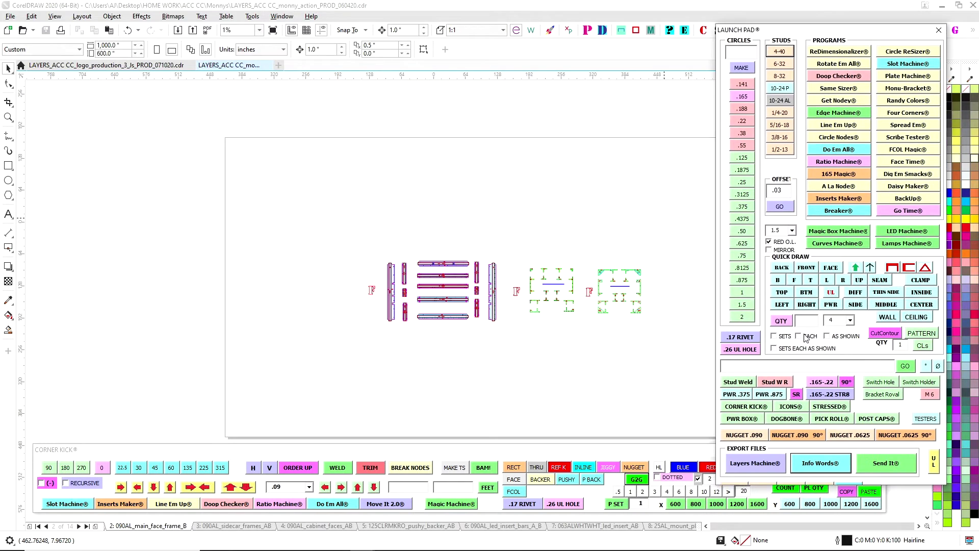
{"action": "left_click", "coordinate": [766, 471]}
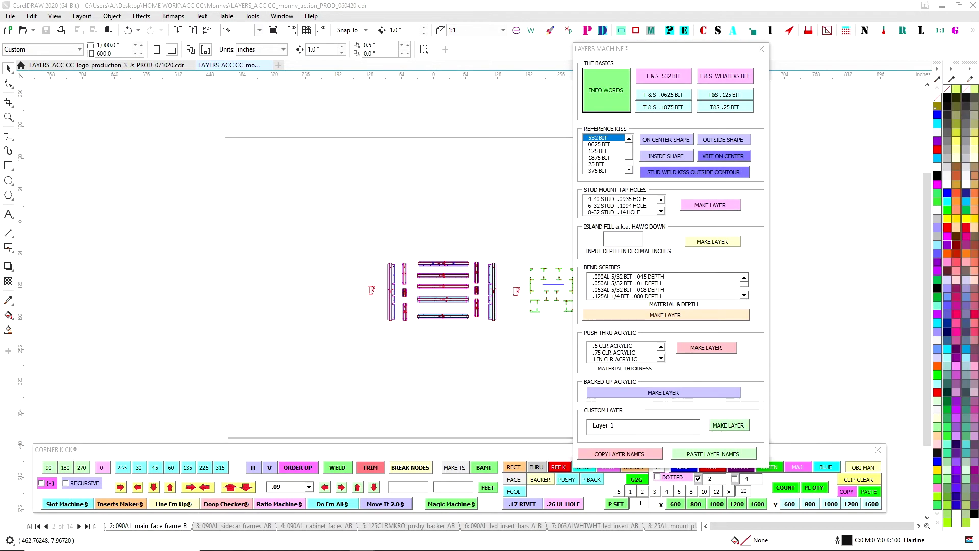
{"action": "left_click", "coordinate": [871, 472]}
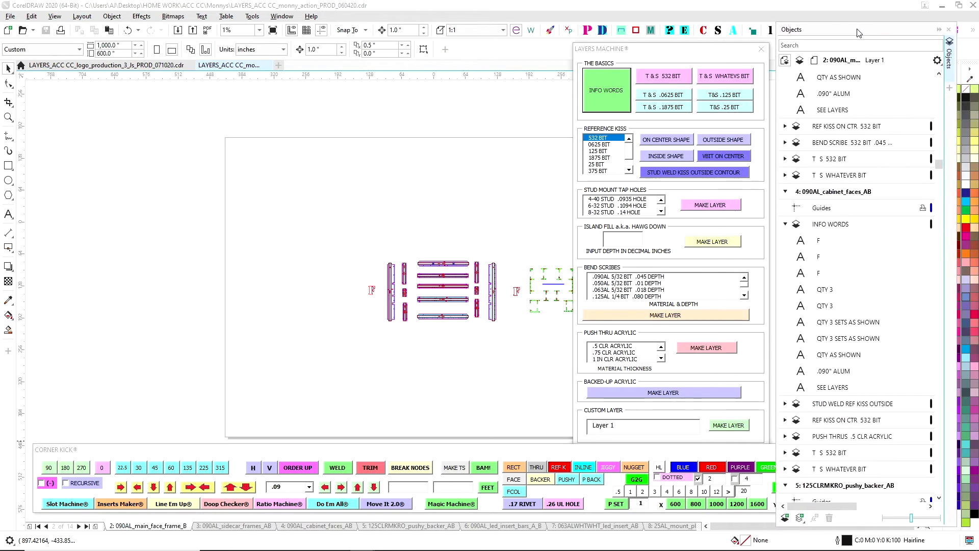
Step: Shorten the object list, collapse Layer 1 of page 090AL_main_face_frame_B, select that page's entry and move the Layers Machine window slightly up
{"action": "left_click_drag", "start_coordinate": [875, 530], "coordinate": [869, 383]}
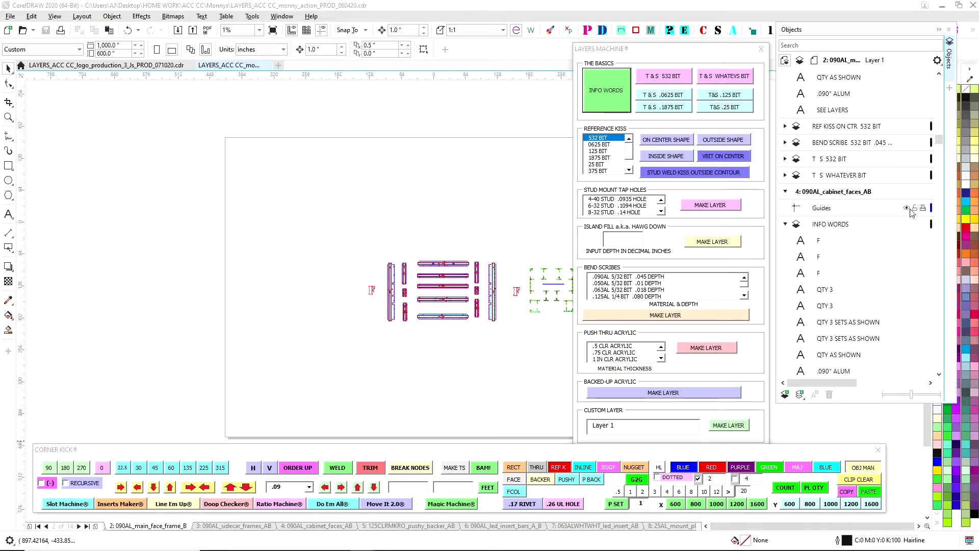
{"action": "scroll", "coordinate": [857, 245], "scroll_direction": "up", "scroll_amount": 5}
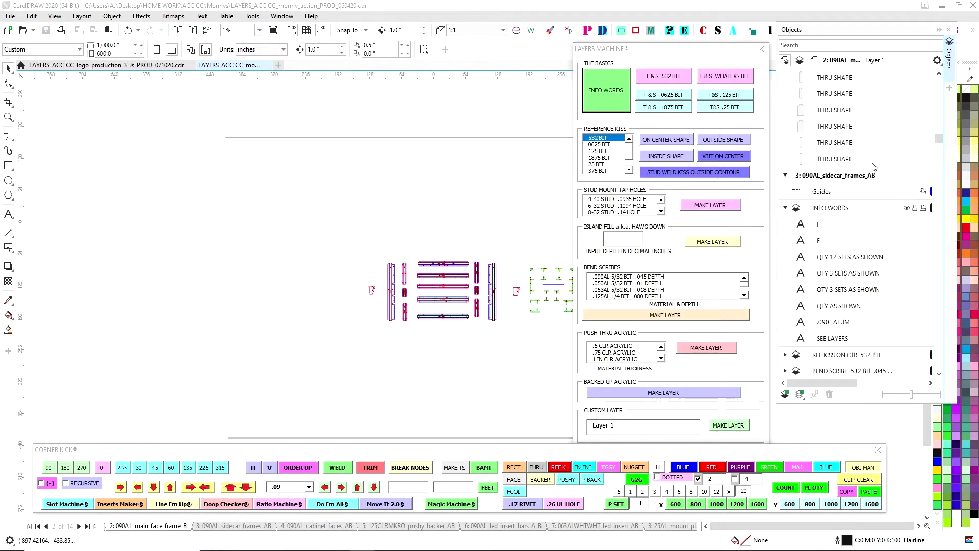
{"action": "scroll", "coordinate": [862, 245], "scroll_direction": "up", "scroll_amount": 8}
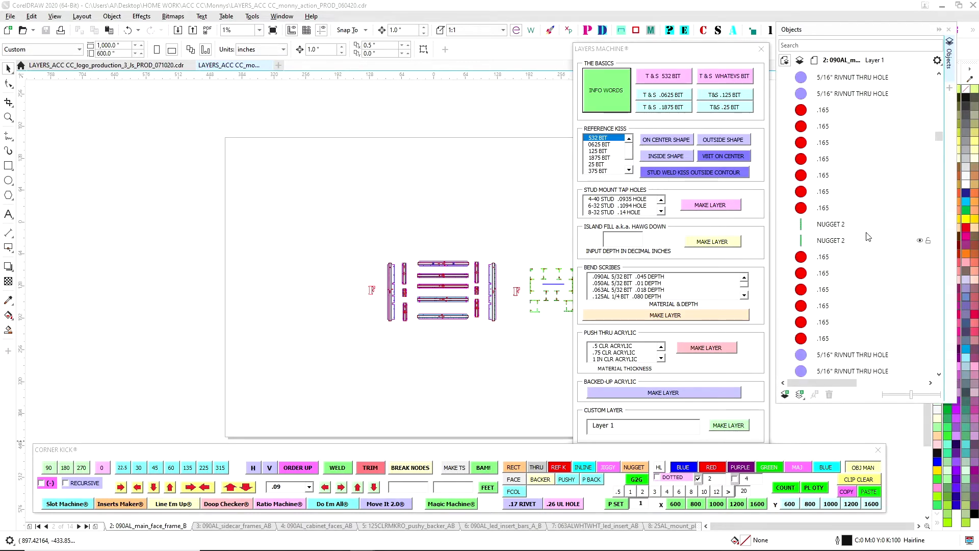
{"action": "scroll", "coordinate": [941, 120], "scroll_direction": "up", "scroll_amount": 10}
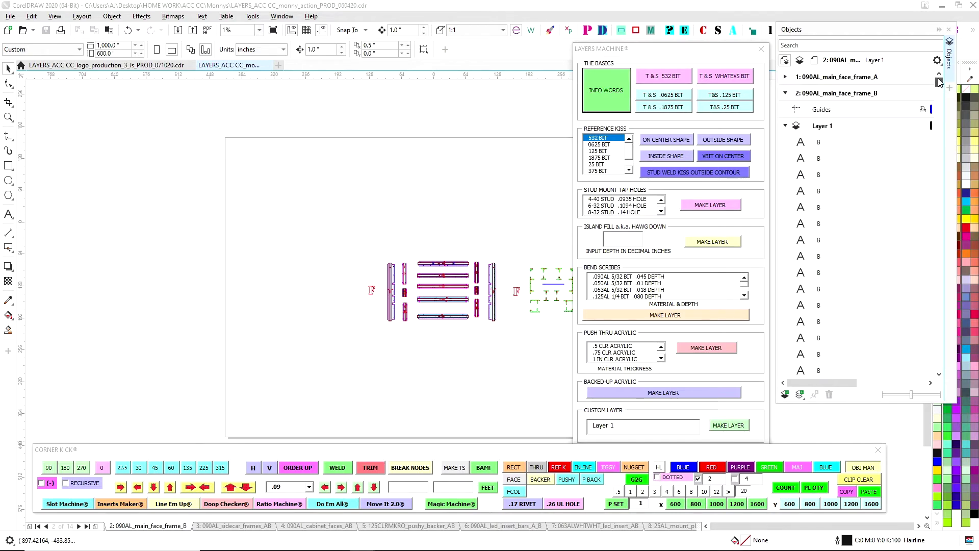
{"action": "left_click", "coordinate": [787, 126]}
{"action": "left_click", "coordinate": [839, 97]}
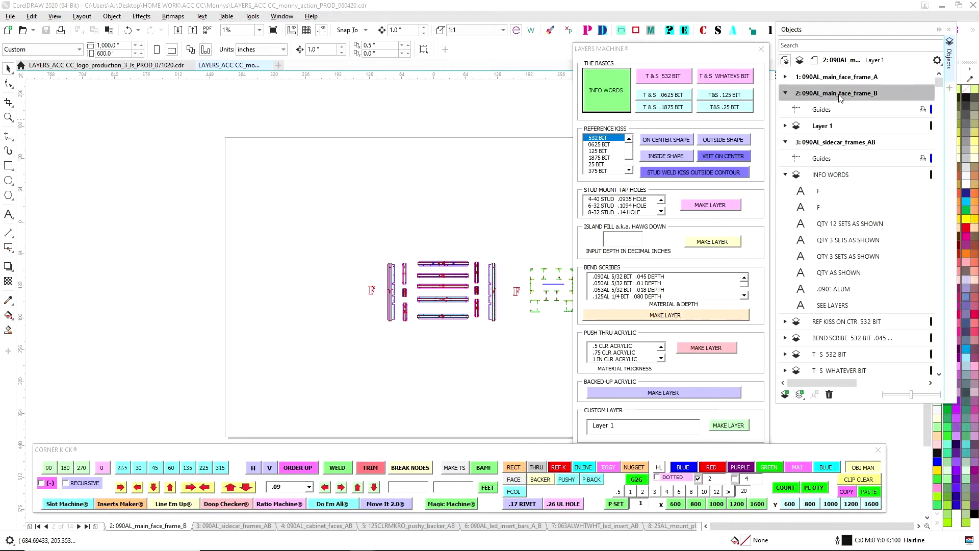
{"action": "left_click_drag", "start_coordinate": [676, 49], "coordinate": [675, 40]}
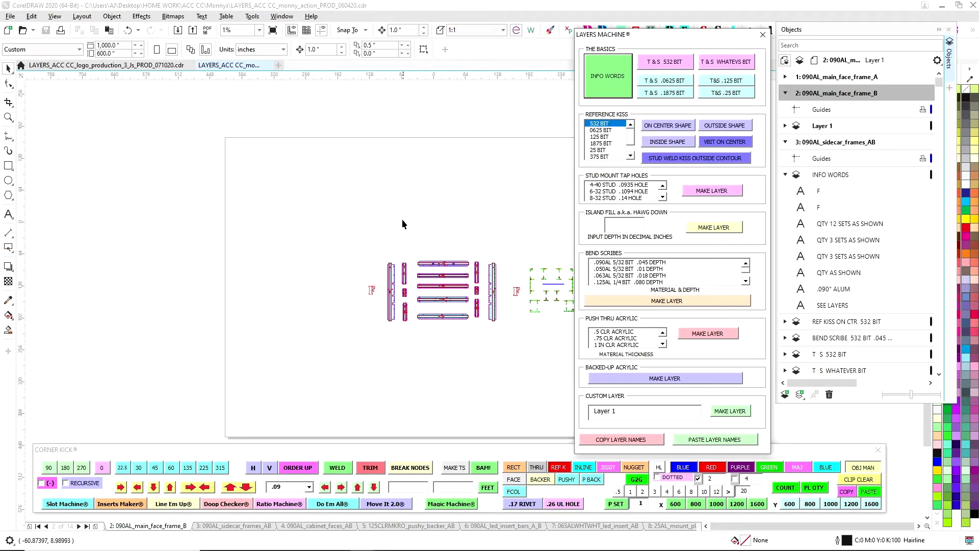
Step: Move the four upper horizontal frame bars on page 090AL_main_face_frame_B down about 6 inches as a group
{"action": "left_click", "coordinate": [427, 218]}
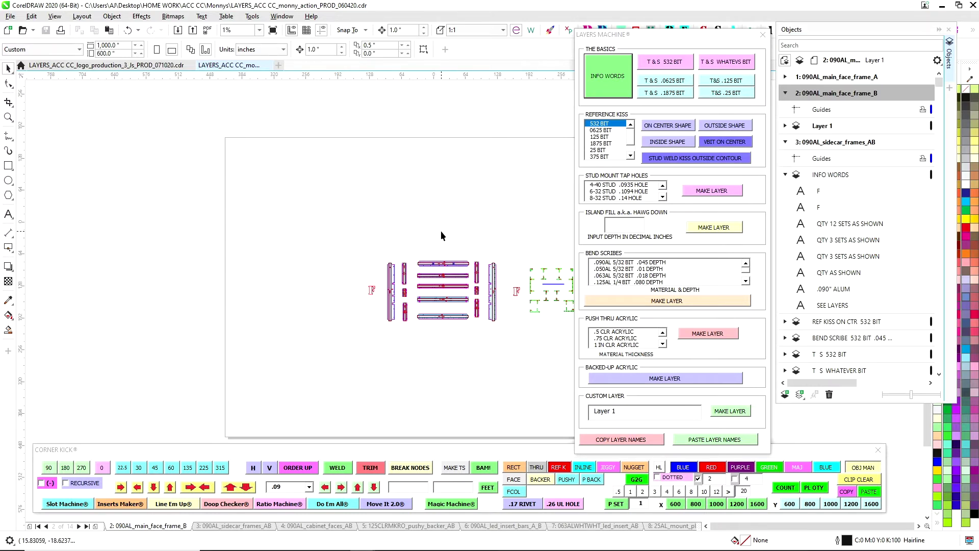
{"action": "scroll", "coordinate": [427, 244], "scroll_direction": "up", "scroll_amount": 1}
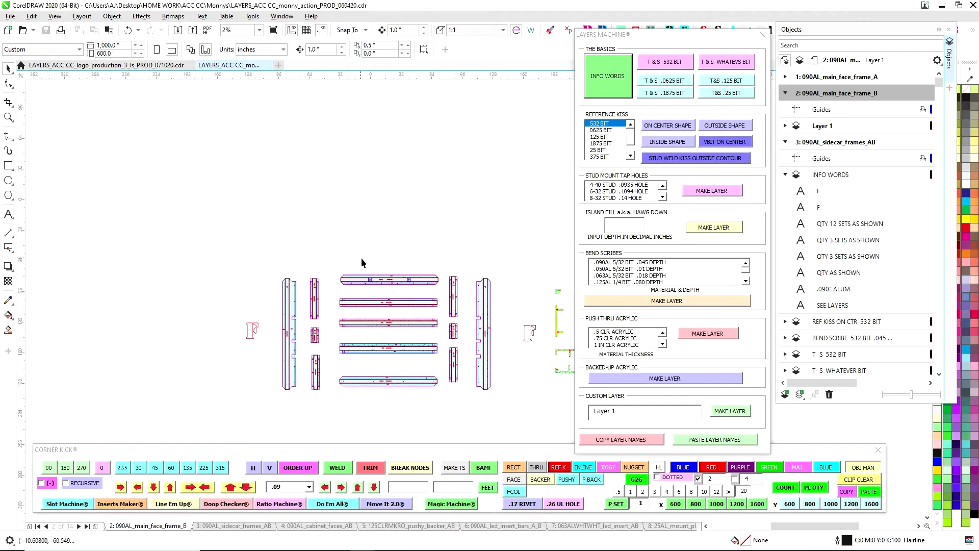
{"action": "left_click_drag", "start_coordinate": [332, 255], "coordinate": [442, 358]}
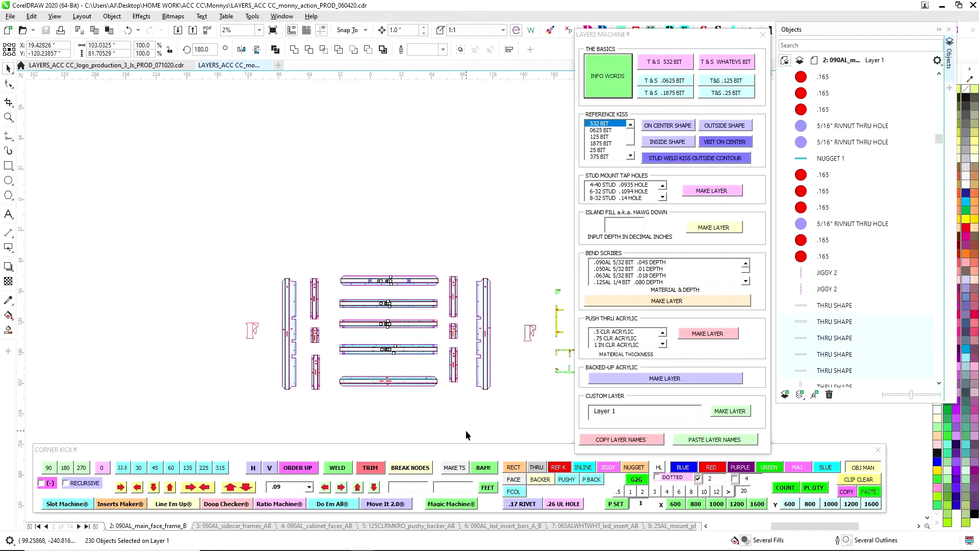
{"action": "key", "text": "Down"}
{"action": "key", "text": "Down"}
{"action": "key", "text": "Down"}
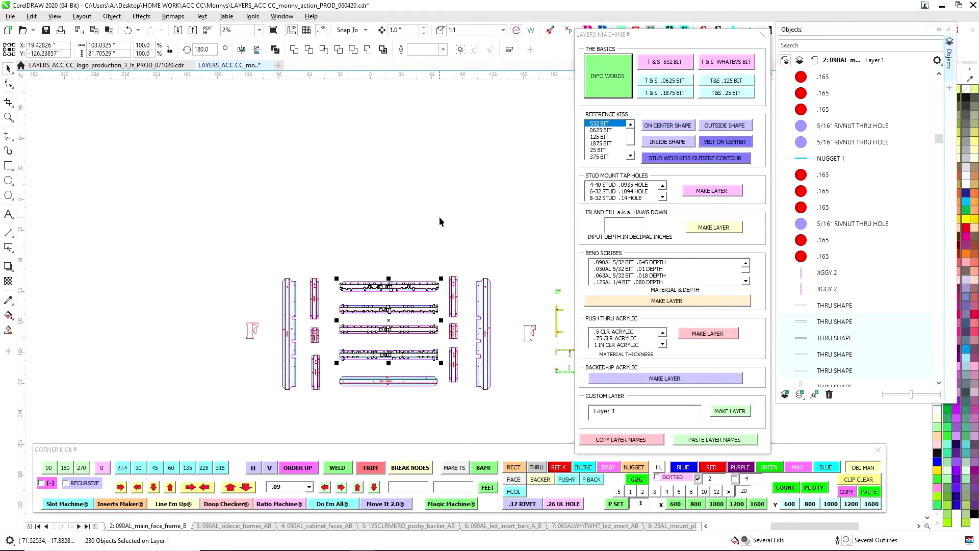
{"action": "left_click", "coordinate": [442, 217]}
{"action": "mouse_move", "coordinate": [454, 220]}
{"action": "left_mouse_down"}
{"action": "mouse_move", "coordinate": [403, 220]}
{"action": "mouse_move", "coordinate": [319, 198]}
{"action": "left_mouse_up"}
{"action": "scroll", "coordinate": [468, 203], "scroll_direction": "down", "scroll_amount": 1}
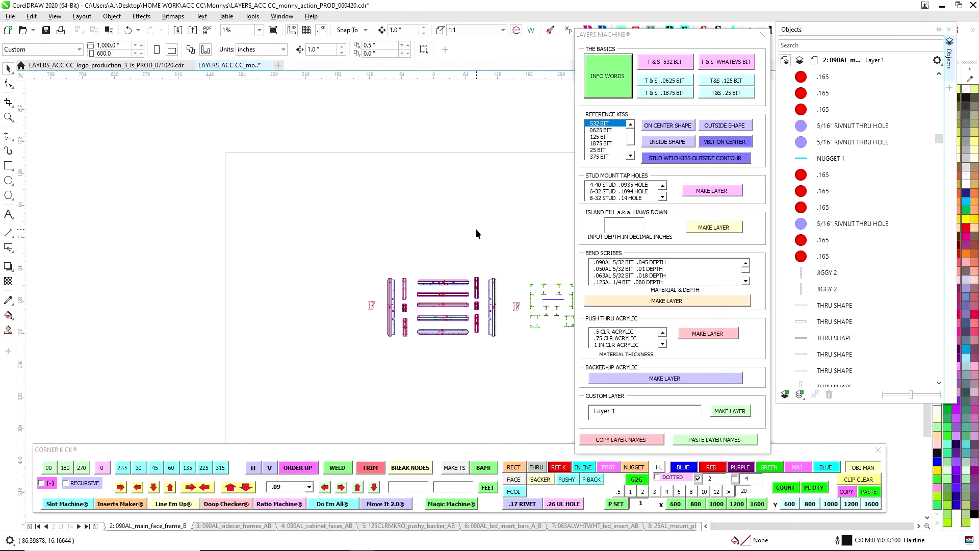
Step: Move the Layers Machine window clear of the frame parts and both corner sets
{"action": "left_click_drag", "start_coordinate": [710, 39], "coordinate": [767, 40]}
{"action": "left_click", "coordinate": [534, 194]}
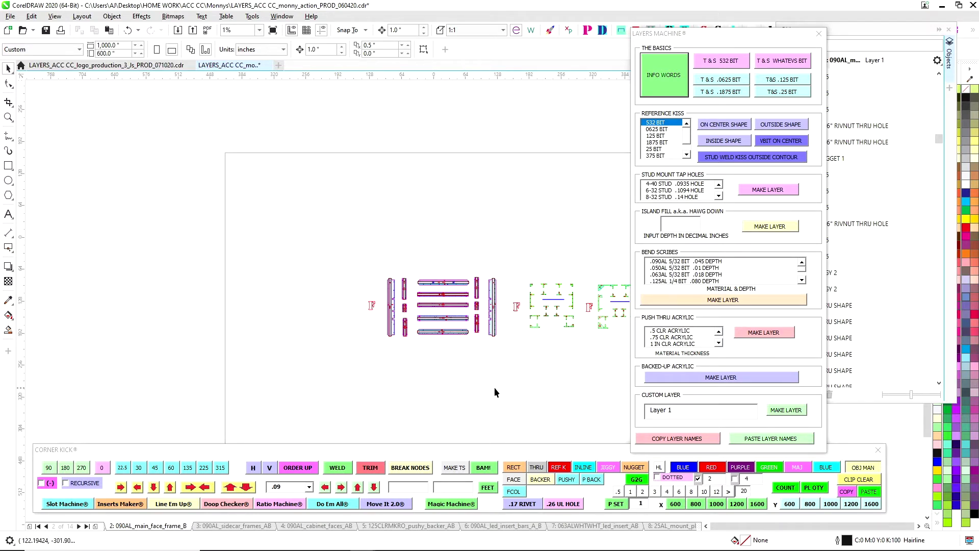
{"action": "scroll", "coordinate": [510, 362], "scroll_direction": "down", "scroll_amount": 1}
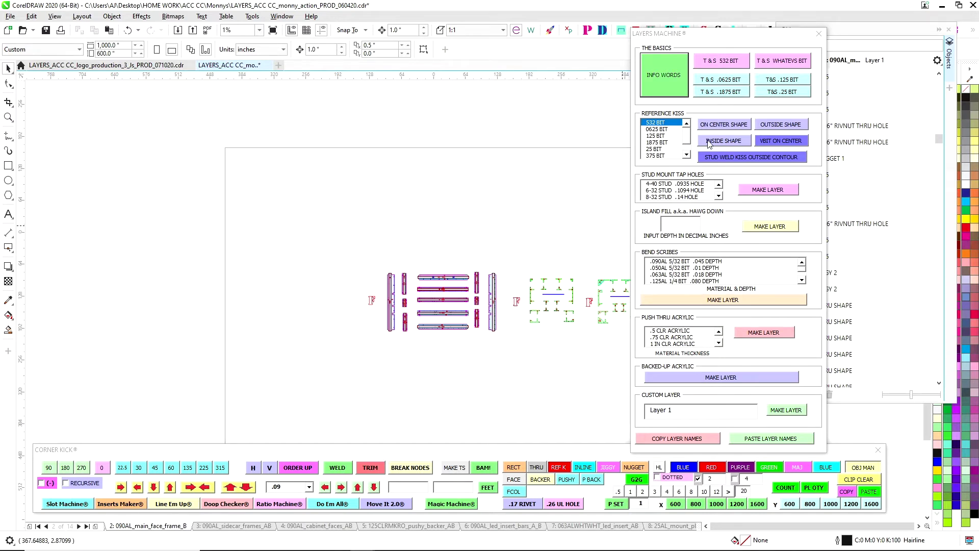
{"action": "left_click_drag", "start_coordinate": [774, 40], "coordinate": [869, 40]}
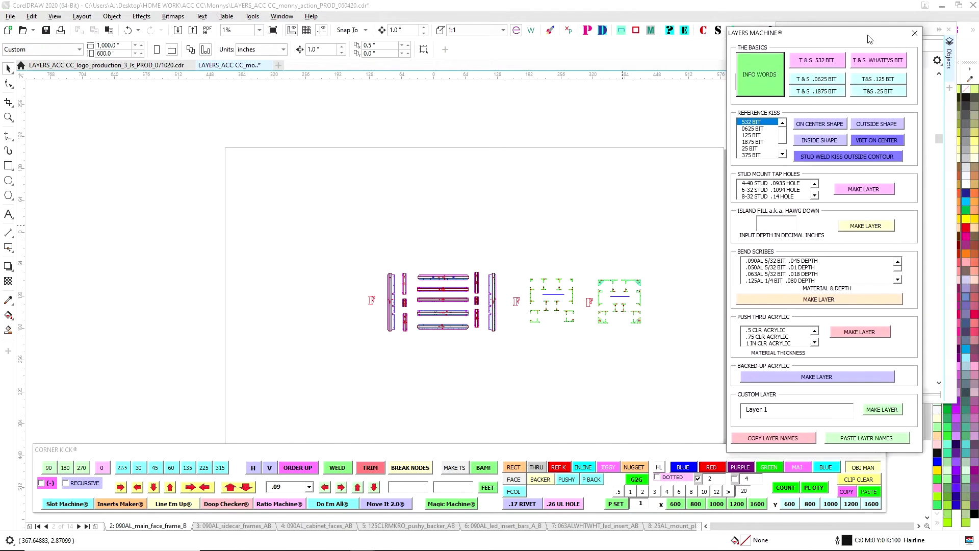
{"action": "left_click", "coordinate": [662, 232]}
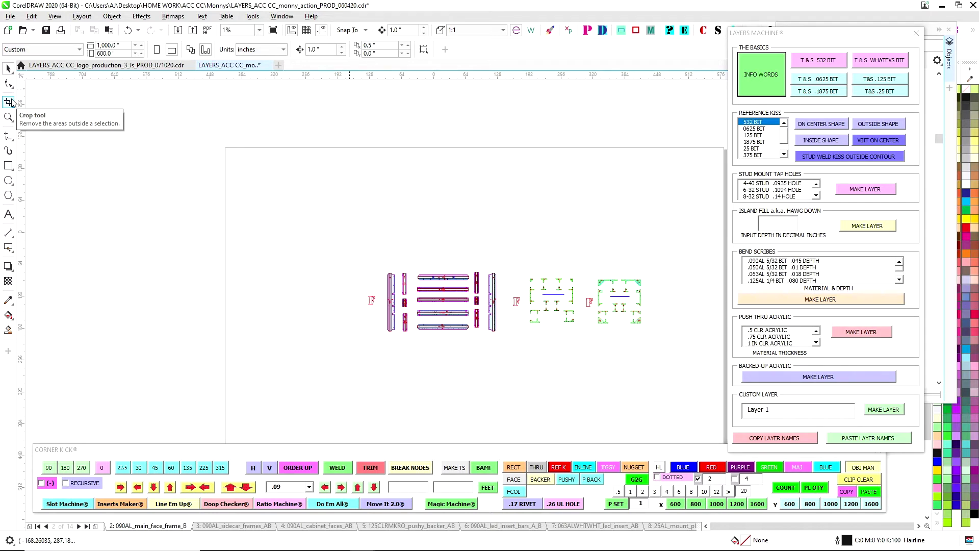
Step: Examine the small .165 holes and the larger rivnut holes near the chamfered end of the top bar
{"action": "scroll", "coordinate": [434, 249], "scroll_direction": "up", "scroll_amount": 1}
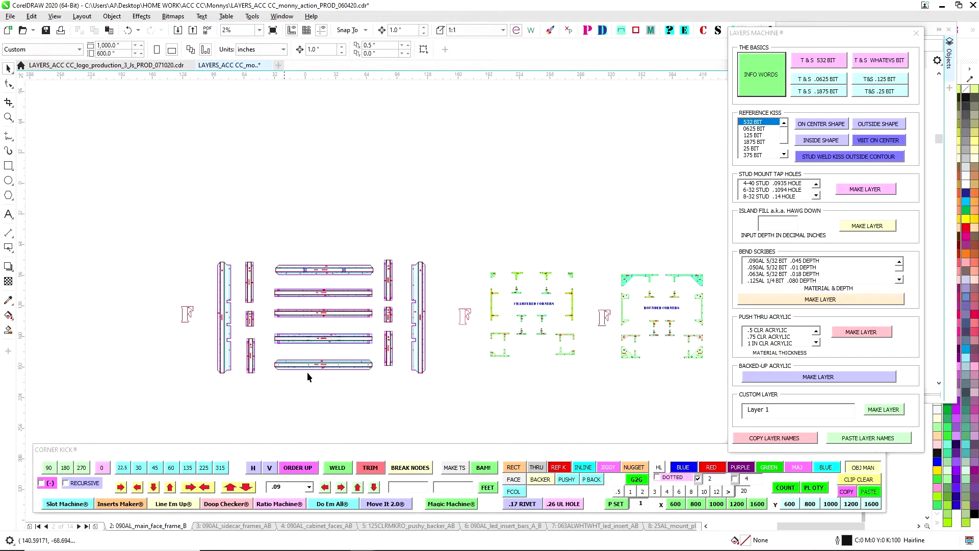
{"action": "scroll", "coordinate": [307, 377], "scroll_direction": "up", "scroll_amount": 2}
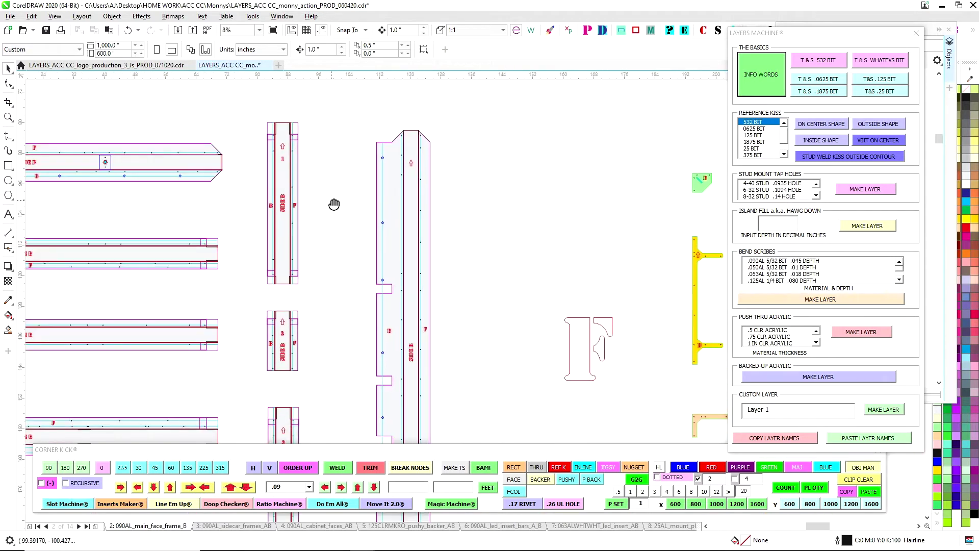
{"action": "scroll", "coordinate": [364, 180], "scroll_direction": "up", "scroll_amount": 1}
{"action": "left_click", "coordinate": [368, 198]}
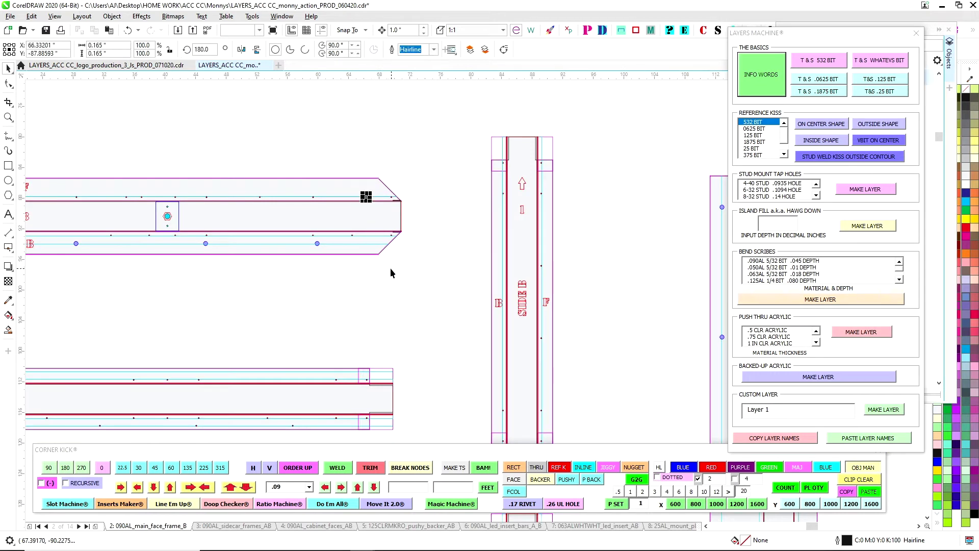
{"action": "left_click", "coordinate": [318, 266]}
{"action": "left_click", "coordinate": [317, 243]}
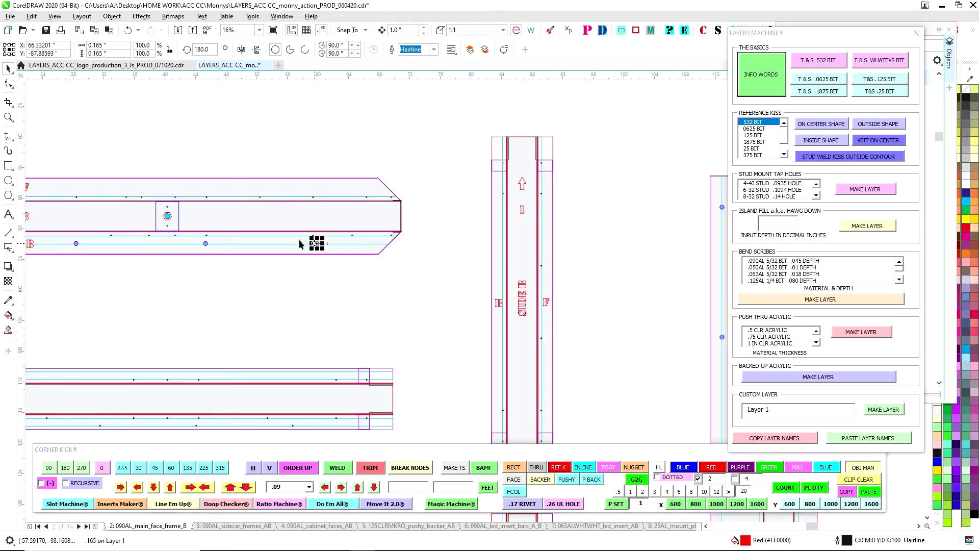
{"action": "left_click", "coordinate": [411, 252]}
{"action": "scroll", "coordinate": [400, 218], "scroll_direction": "up", "scroll_amount": 1}
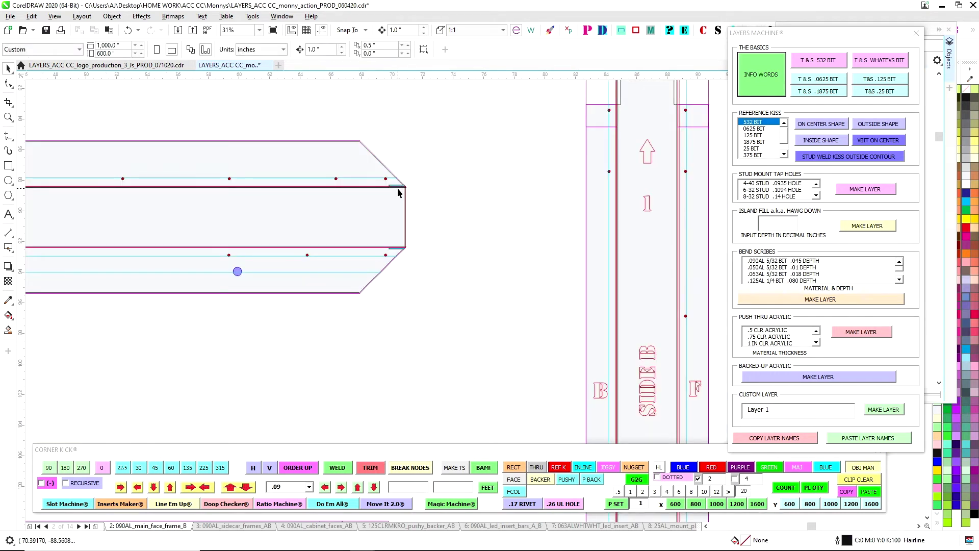
Step: Shift the upper bend scribe of the top bar down and return it to its original place
{"action": "left_click", "coordinate": [399, 188]}
{"action": "key", "text": "Down"}
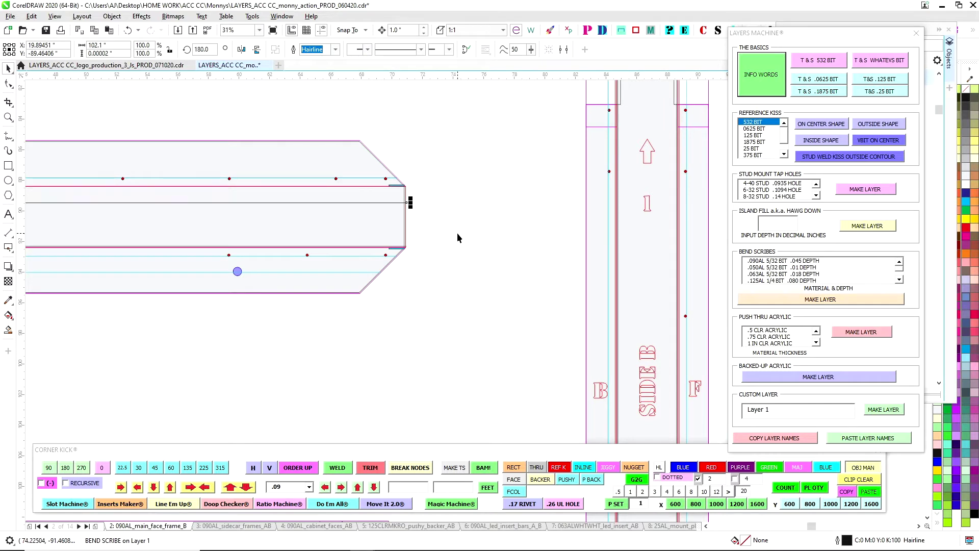
{"action": "key", "text": "Down"}
{"action": "key", "text": "Up"}
{"action": "key", "text": "Up"}
{"action": "scroll", "coordinate": [461, 228], "scroll_direction": "down", "scroll_amount": 1}
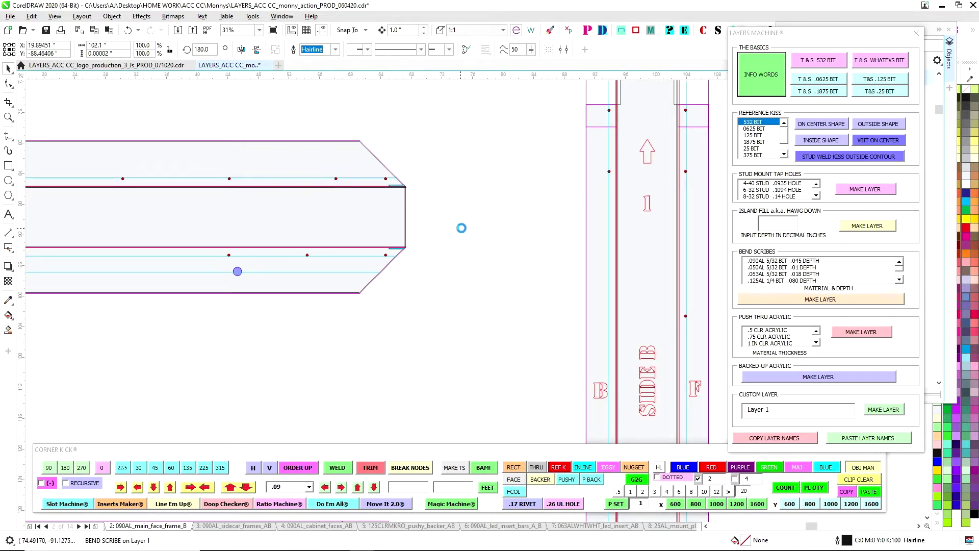
{"action": "scroll", "coordinate": [611, 318], "scroll_direction": "up", "scroll_amount": 1}
Step: Examine the bend scribes, the F and B side labels and the small details at the end of the top bar
{"action": "left_click_drag", "start_coordinate": [343, 251], "coordinate": [583, 353]}
{"action": "scroll", "coordinate": [332, 277], "scroll_direction": "down", "scroll_amount": 1}
{"action": "left_click", "coordinate": [322, 311]}
{"action": "scroll", "coordinate": [315, 289], "scroll_direction": "down", "scroll_amount": 2}
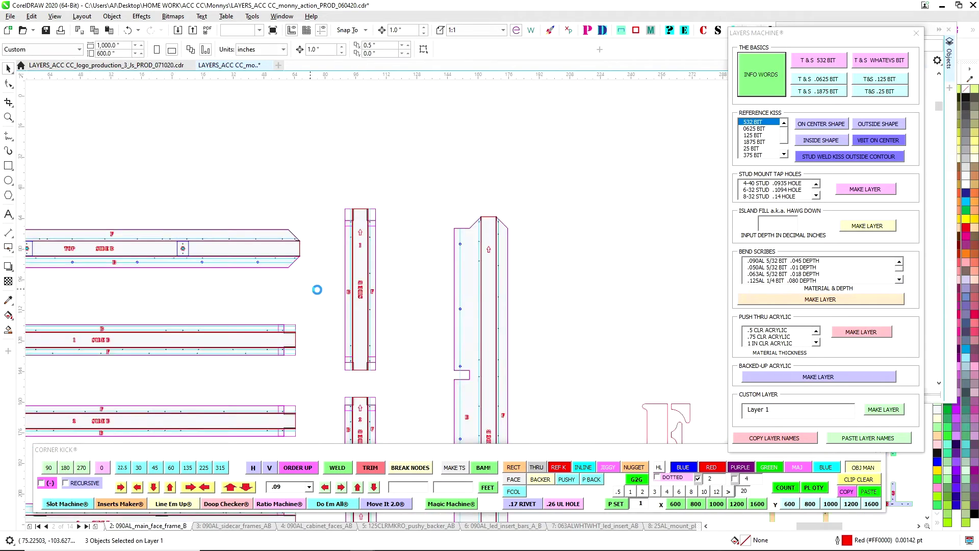
{"action": "left_click_drag", "start_coordinate": [315, 303], "coordinate": [346, 259]}
{"action": "scroll", "coordinate": [120, 270], "scroll_direction": "up", "scroll_amount": 1}
{"action": "left_click_drag", "start_coordinate": [168, 267], "coordinate": [301, 272]}
{"action": "scroll", "coordinate": [193, 238], "scroll_direction": "up", "scroll_amount": 1}
{"action": "left_click_drag", "start_coordinate": [213, 248], "coordinate": [214, 249]}
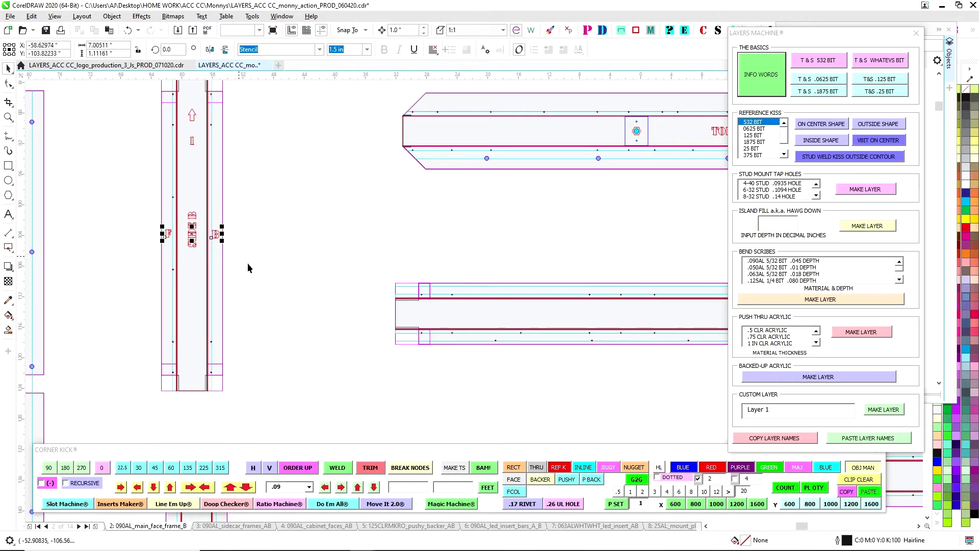
{"action": "scroll", "coordinate": [352, 243], "scroll_direction": "left", "scroll_amount": 1}
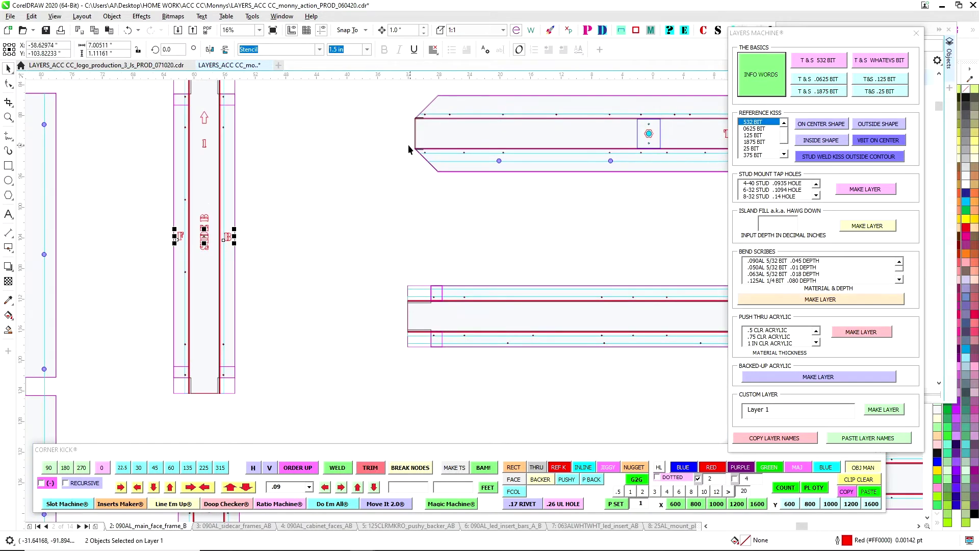
{"action": "left_click_drag", "start_coordinate": [408, 145], "coordinate": [427, 165]}
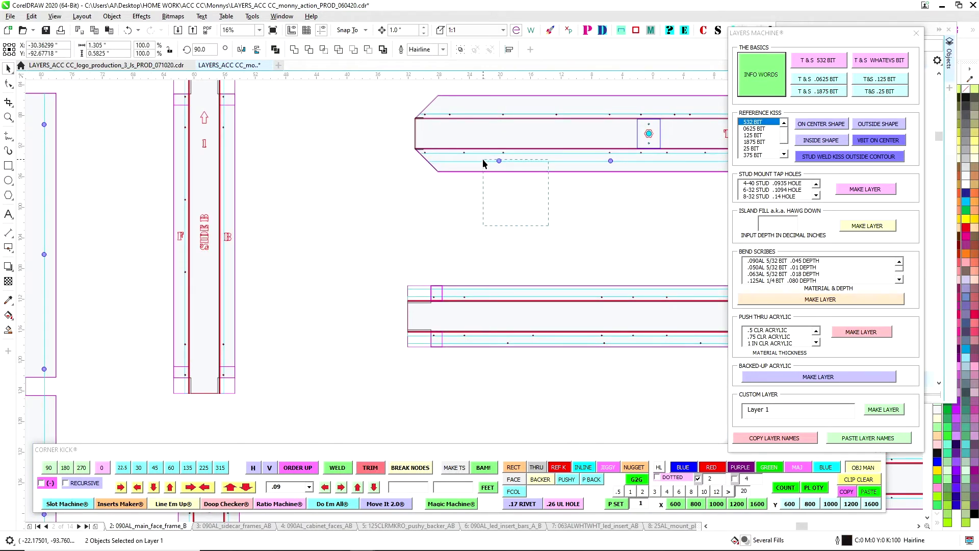
{"action": "left_click", "coordinate": [477, 226]}
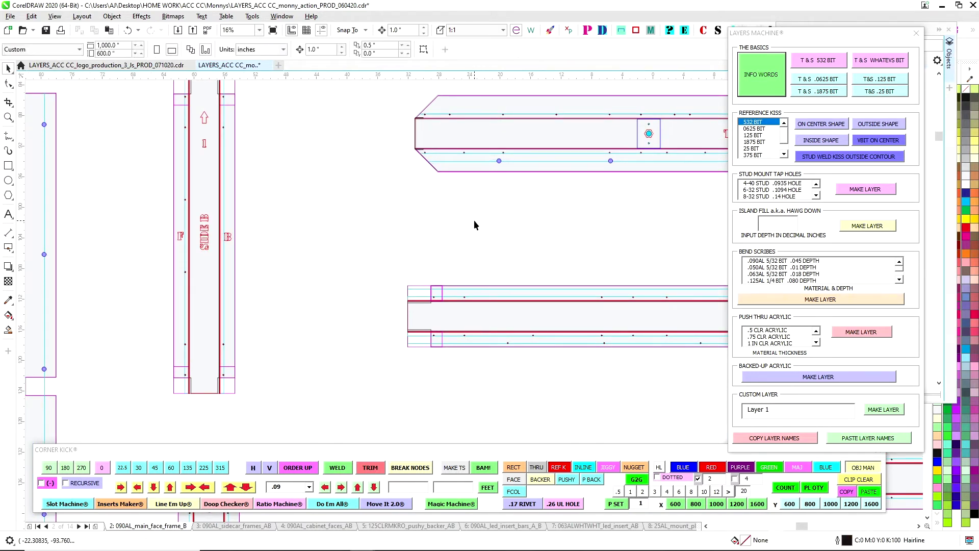
Step: Examine the 5/8 nut weld ref kiss on the top bar, then the frame parts beside the chamfered corner set
{"action": "left_click", "coordinate": [652, 134]}
{"action": "scroll", "coordinate": [617, 130], "scroll_direction": "up", "scroll_amount": 3}
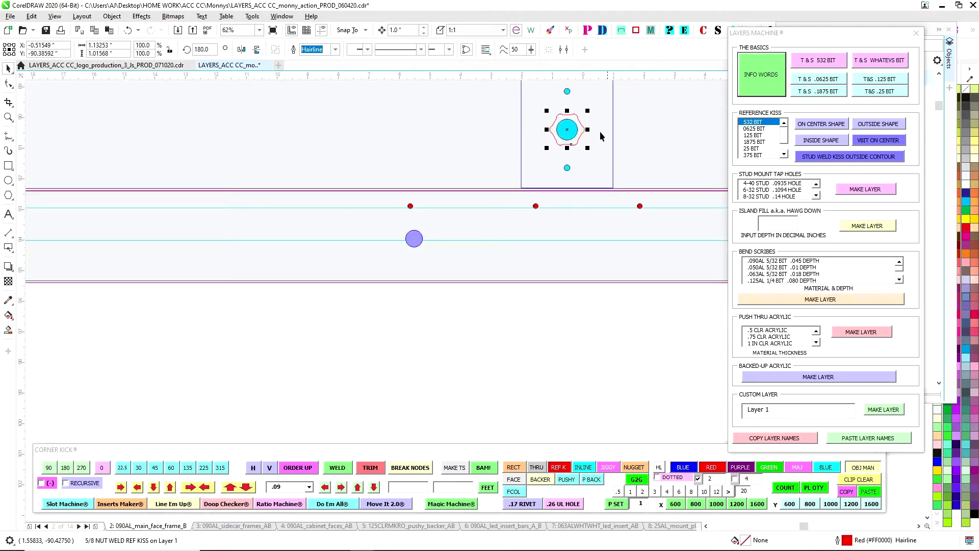
{"action": "scroll", "coordinate": [466, 343], "scroll_direction": "down", "scroll_amount": 5}
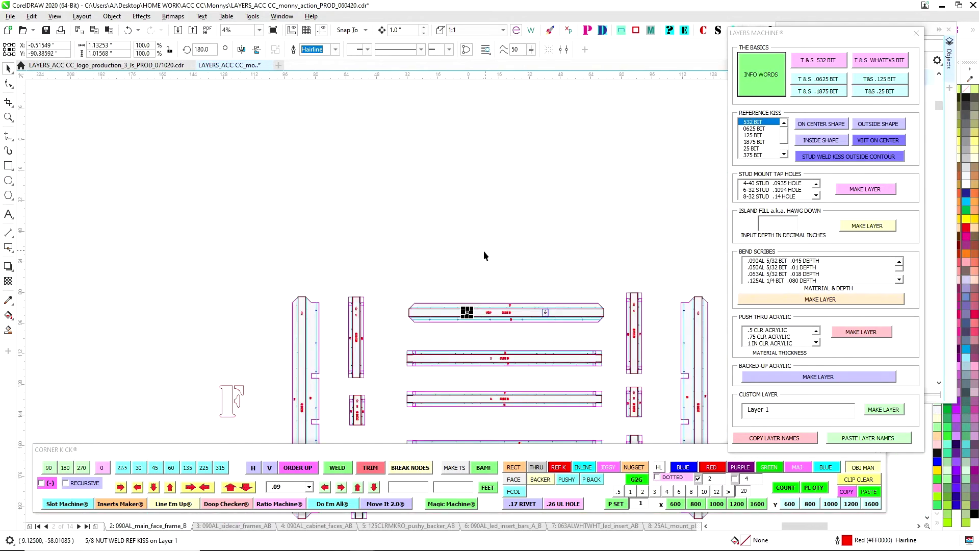
{"action": "left_click", "coordinate": [483, 255]}
{"action": "scroll", "coordinate": [449, 255], "scroll_direction": "down", "scroll_amount": 1}
{"action": "scroll", "coordinate": [507, 250], "scroll_direction": "up", "scroll_amount": 2}
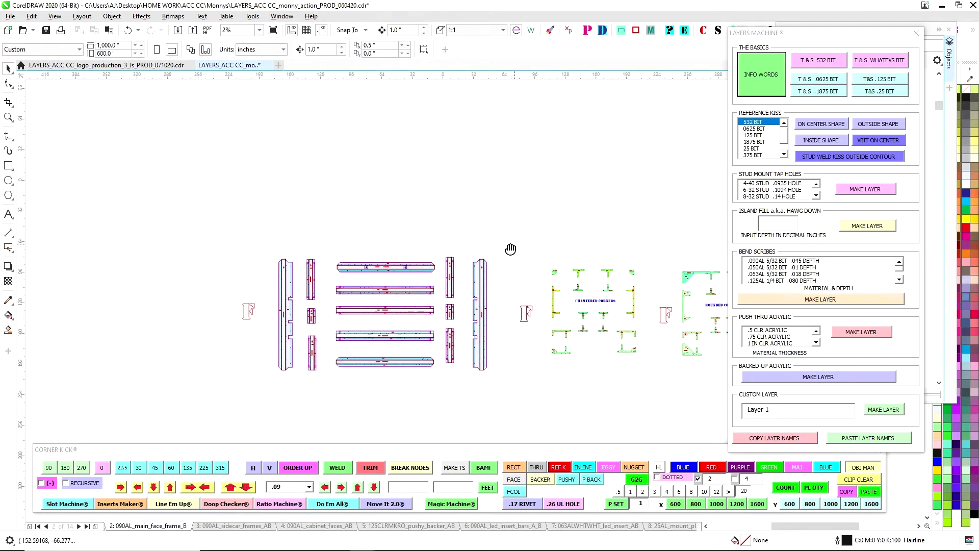
{"action": "scroll", "coordinate": [451, 211], "scroll_direction": "down", "scroll_amount": 1}
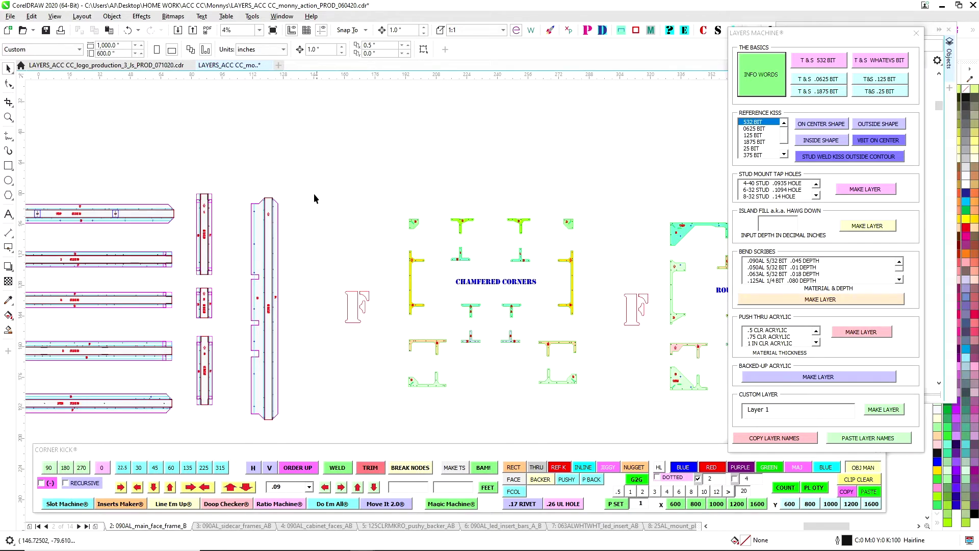
{"action": "scroll", "coordinate": [314, 194], "scroll_direction": "down", "scroll_amount": 1}
{"action": "scroll", "coordinate": [326, 251], "scroll_direction": "up", "scroll_amount": 3}
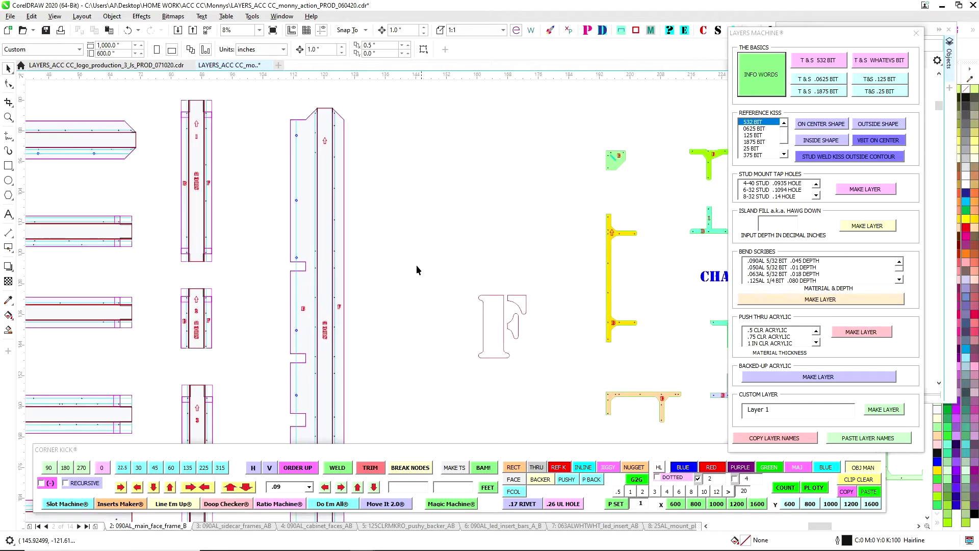
{"action": "scroll", "coordinate": [390, 280], "scroll_direction": "down", "scroll_amount": 2}
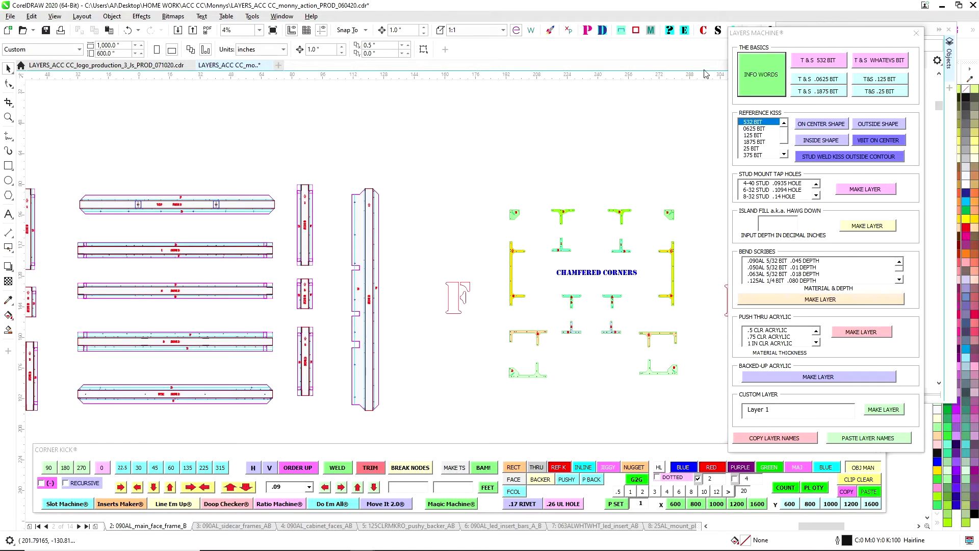
Step: Move the Layers Machine window off the object list and select the 090AL_main_face_frame_B page entry
{"action": "left_click_drag", "start_coordinate": [850, 41], "coordinate": [640, 55]}
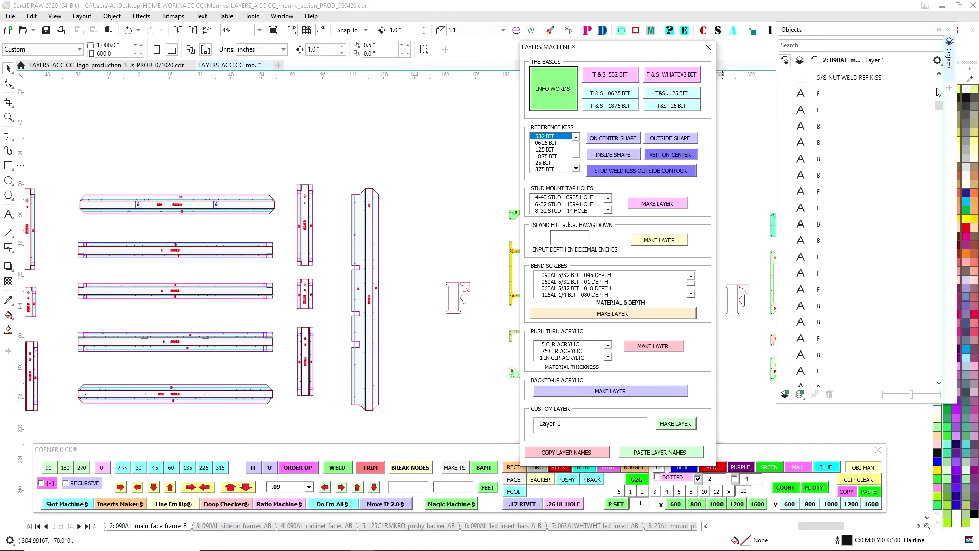
{"action": "left_click", "coordinate": [822, 105]}
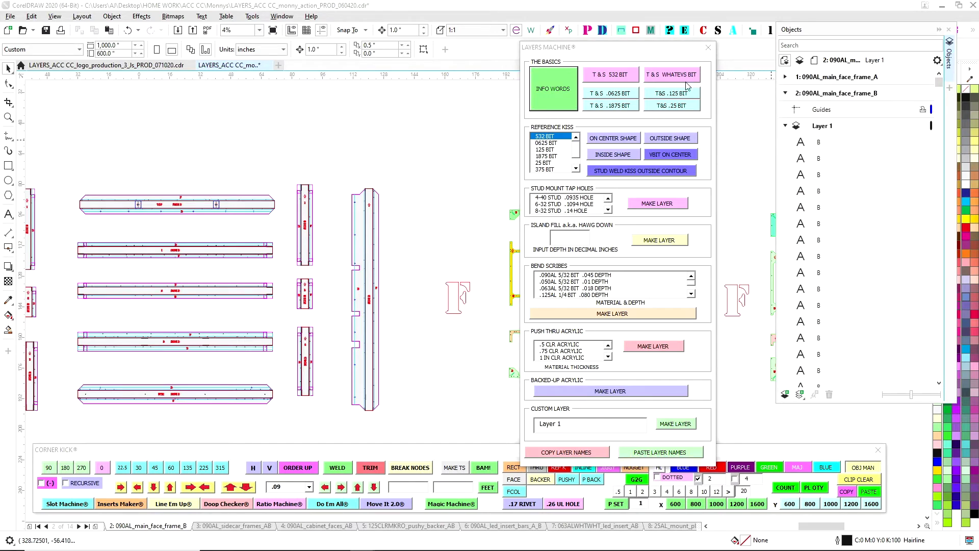
{"action": "left_click", "coordinate": [853, 97]}
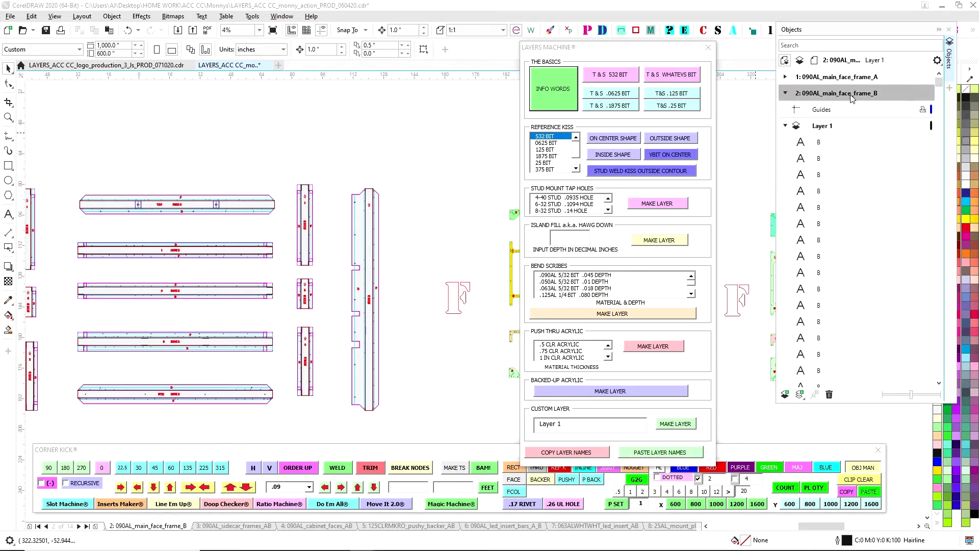
{"action": "right_click", "coordinate": [852, 94]}
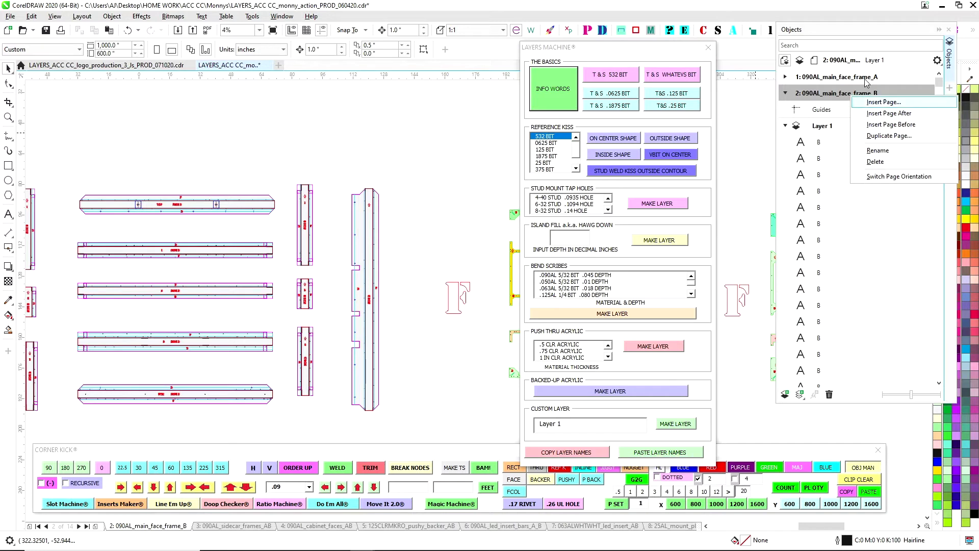
{"action": "key", "text": "Escape"}
{"action": "right_click", "coordinate": [851, 134]}
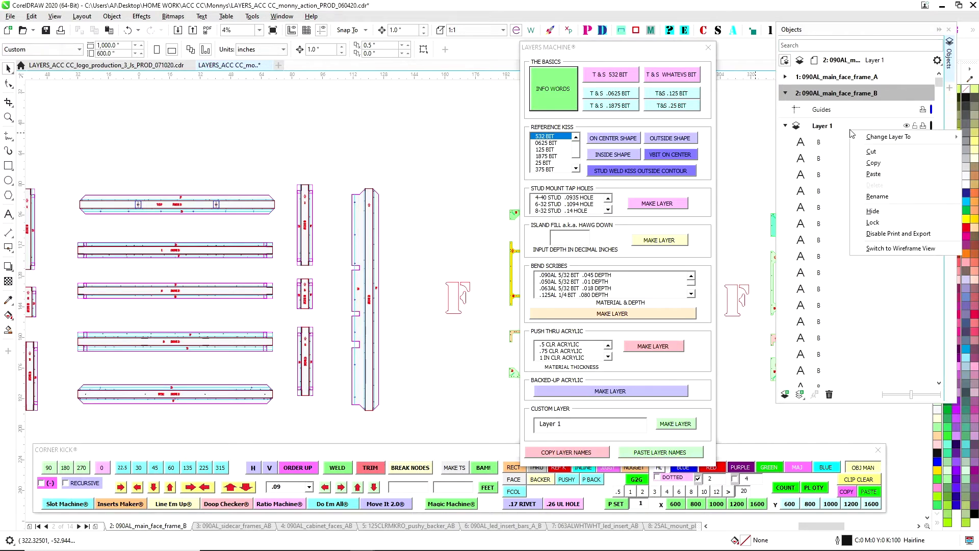
{"action": "key", "text": "Escape"}
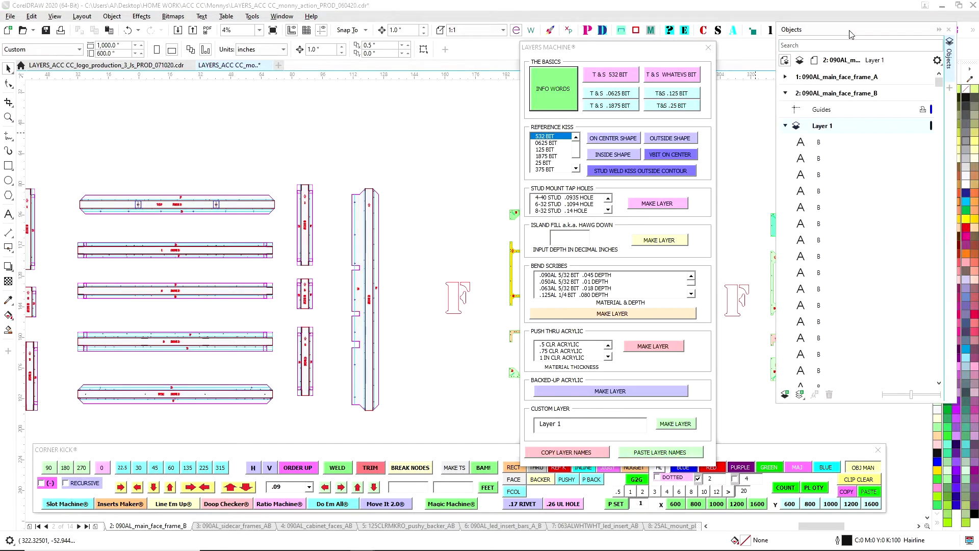
Step: Reposition the object list and the Layers Machine window so they sit side by side
{"action": "left_click_drag", "start_coordinate": [850, 34], "coordinate": [843, 47]}
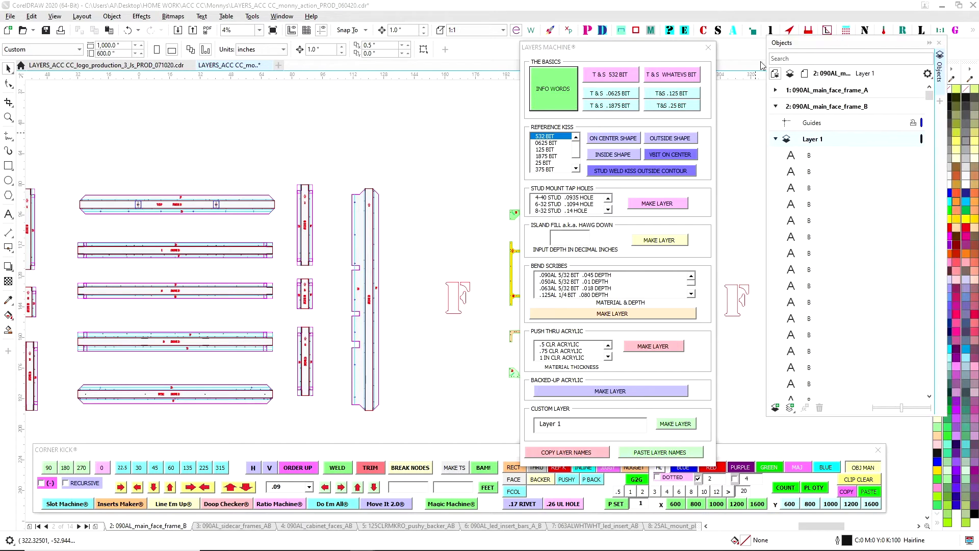
{"action": "mouse_move", "coordinate": [649, 52]}
{"action": "left_mouse_down"}
{"action": "mouse_move", "coordinate": [780, 39]}
{"action": "mouse_move", "coordinate": [769, 64]}
{"action": "mouse_move", "coordinate": [848, 61]}
{"action": "mouse_move", "coordinate": [651, 53]}
{"action": "left_mouse_up"}
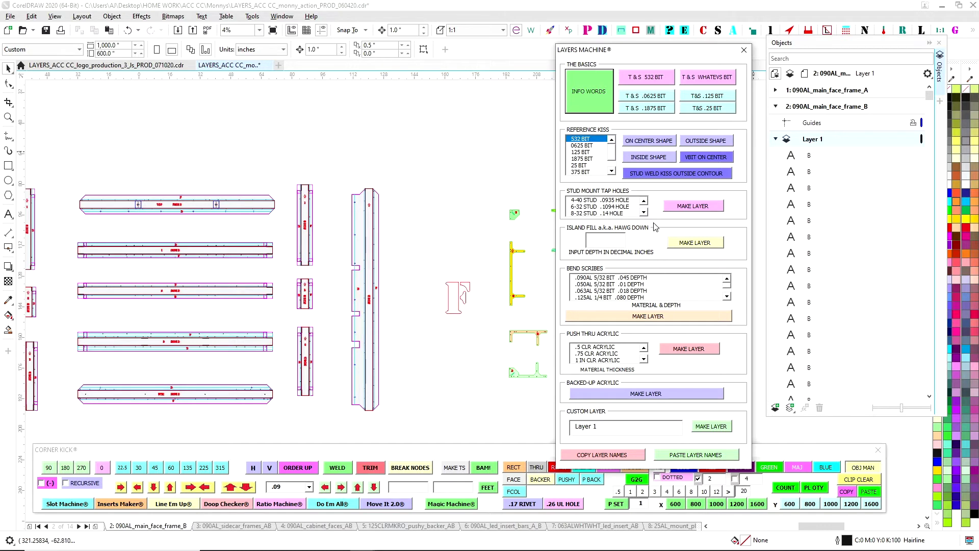
Step: Preset Layers Machine to the .090AL 5/32 bit .045 depth bend scribe, 6-32 stud .1094 hole and 532 bit reference kiss
{"action": "left_click", "coordinate": [638, 277]}
{"action": "left_click", "coordinate": [618, 208]}
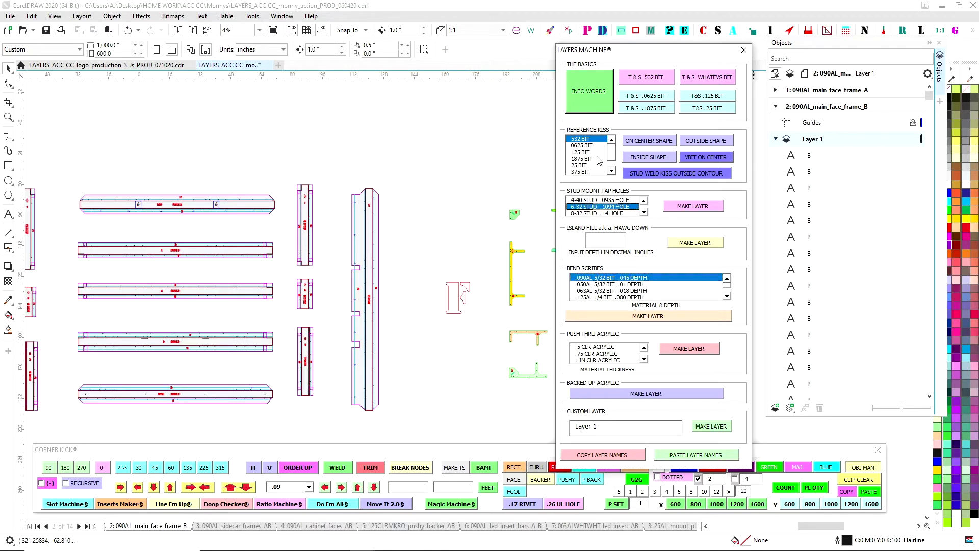
{"action": "left_click", "coordinate": [594, 156]}
{"action": "left_click", "coordinate": [591, 138]}
Step: Shift the Layers Machine window slightly and create the INFO WORDS layer on page 090AL_main_face_frame_B
{"action": "left_click_drag", "start_coordinate": [638, 51], "coordinate": [645, 46]}
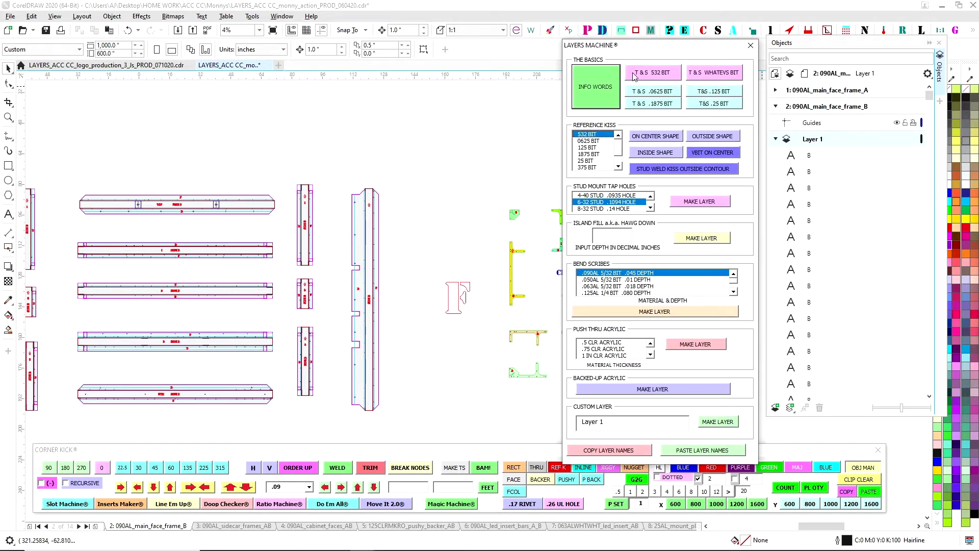
{"action": "left_click", "coordinate": [585, 99]}
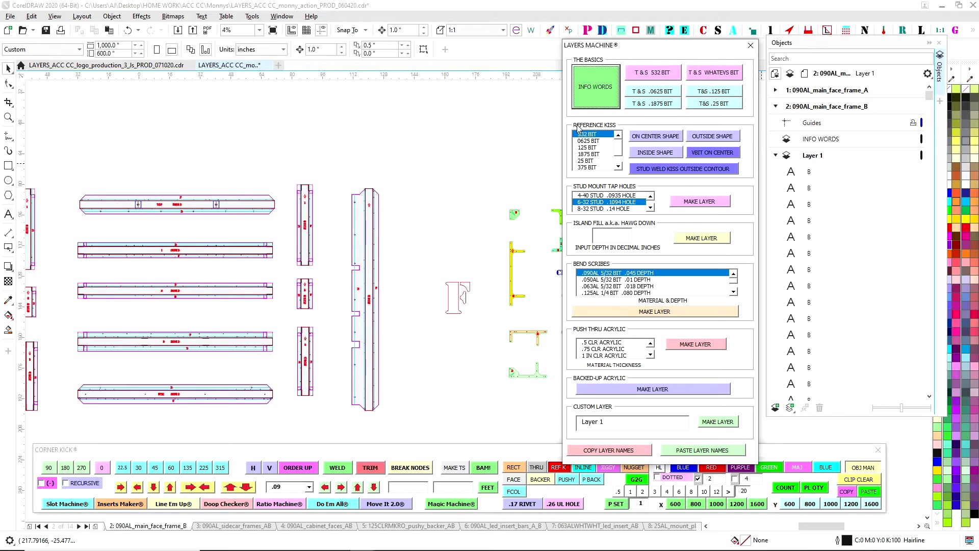
Step: Identify the informational text on the page: the large F markers beside the frame parts and the CHAMFERED CORNERS title
{"action": "left_click_drag", "start_coordinate": [445, 259], "coordinate": [490, 343]}
{"action": "scroll", "coordinate": [454, 231], "scroll_direction": "down", "scroll_amount": 2}
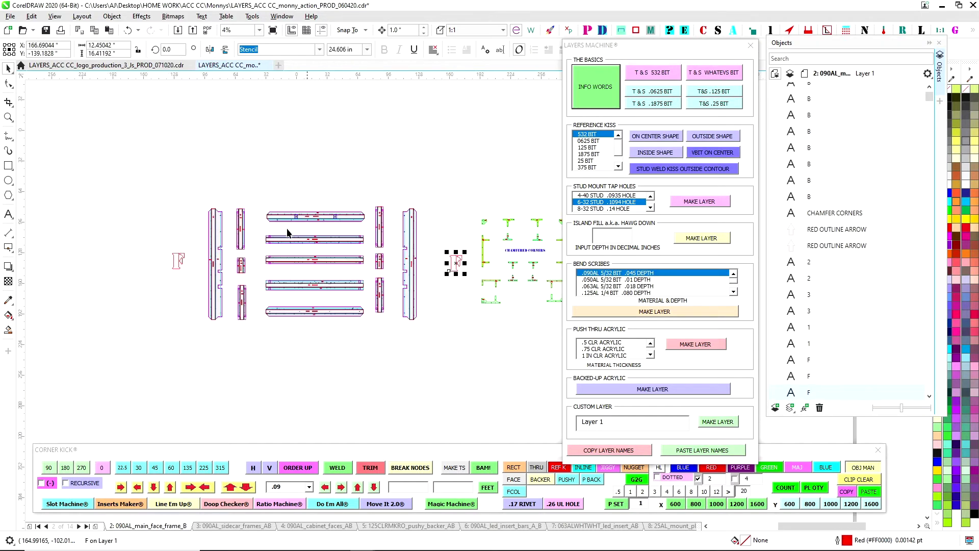
{"action": "left_click", "coordinate": [178, 260]}
{"action": "left_click", "coordinate": [530, 253]}
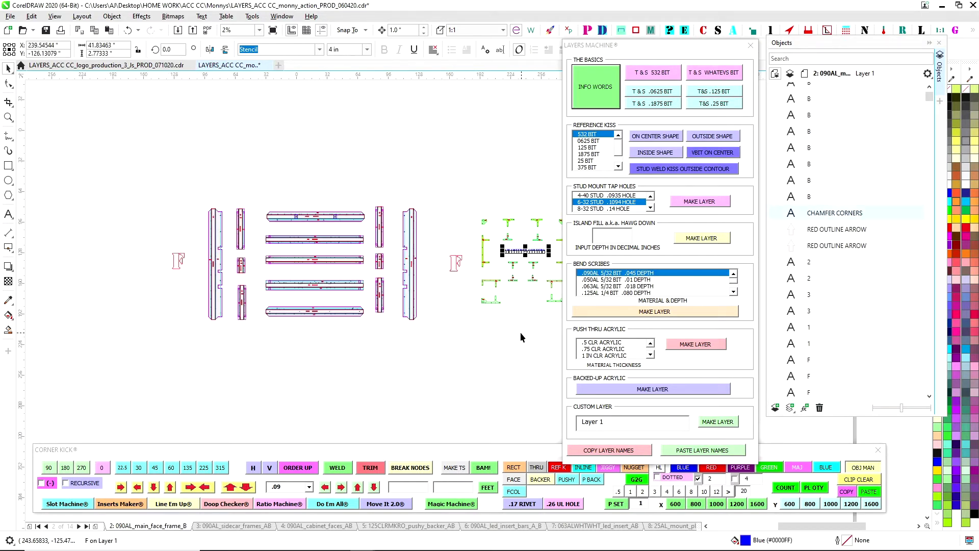
{"action": "left_click_drag", "start_coordinate": [532, 210], "coordinate": [514, 210]}
{"action": "scroll", "coordinate": [514, 210], "scroll_direction": "up", "scroll_amount": 1}
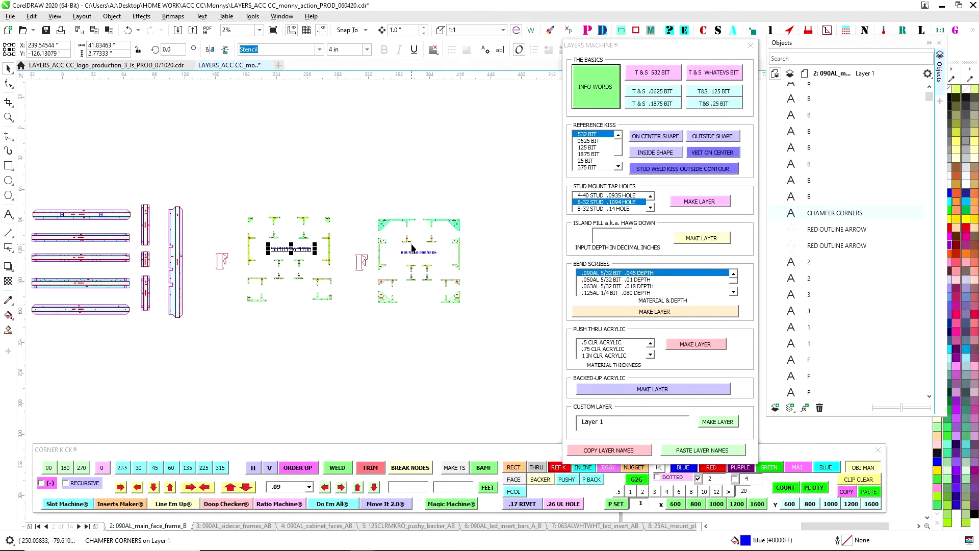
Step: Examine the ROUNDED CORNERS title and the large F marker between the two corner sets
{"action": "left_click", "coordinate": [500, 278]}
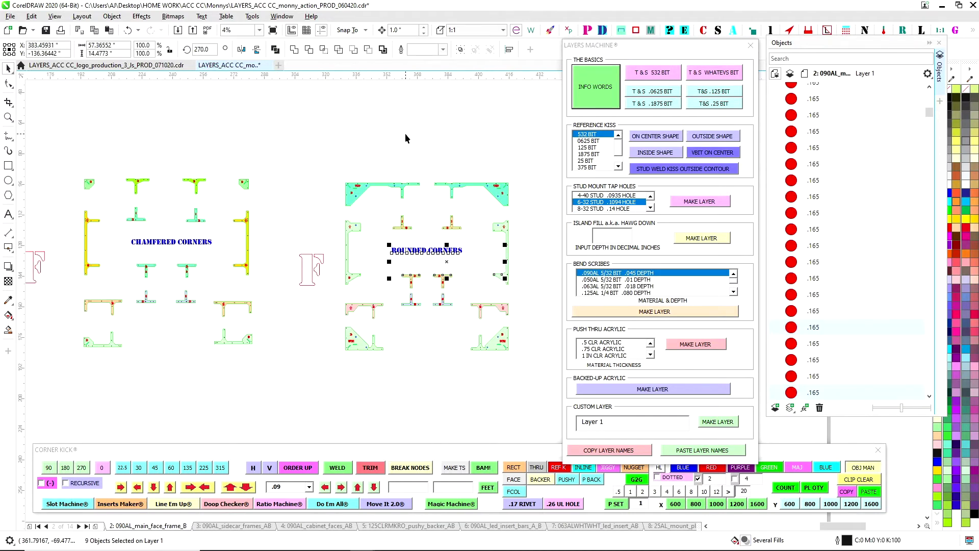
{"action": "left_click", "coordinate": [300, 230]}
{"action": "left_click", "coordinate": [311, 268]}
{"action": "scroll", "coordinate": [297, 198], "scroll_direction": "up", "scroll_amount": 1}
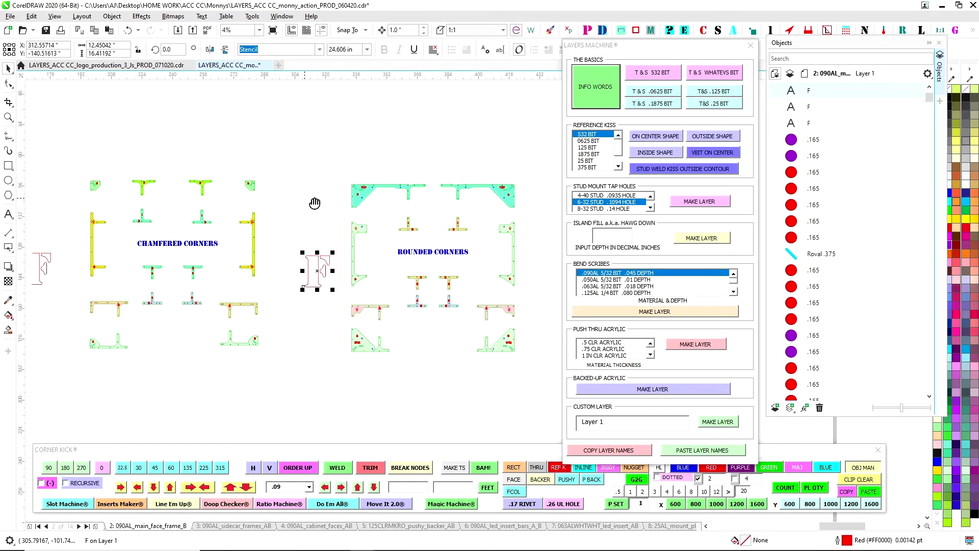
{"action": "scroll", "coordinate": [329, 195], "scroll_direction": "down", "scroll_amount": 1}
{"action": "left_click", "coordinate": [342, 178]}
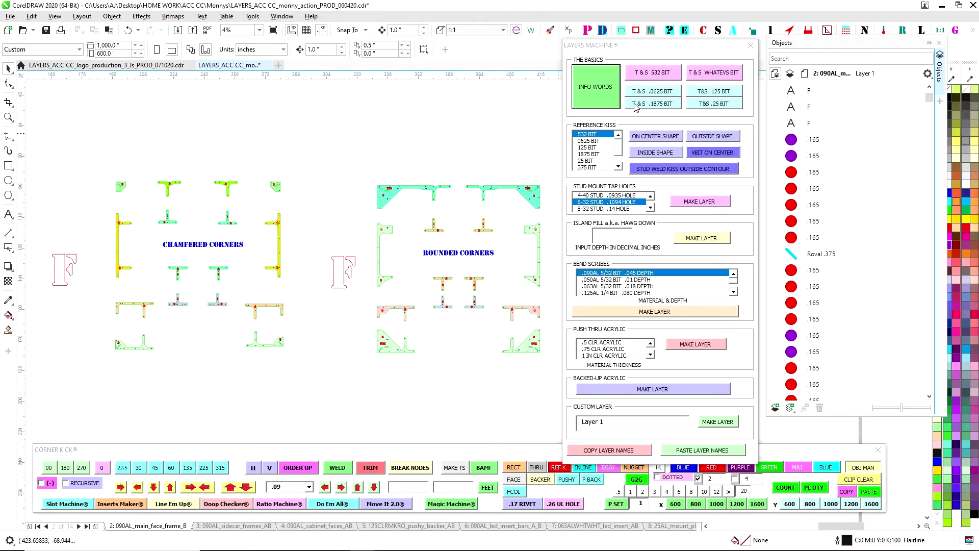
Step: Try to pull the corner piece marked TOP and B out of the rounded corners set
{"action": "scroll", "coordinate": [406, 191], "scroll_direction": "up", "scroll_amount": 3}
{"action": "left_click", "coordinate": [416, 176]}
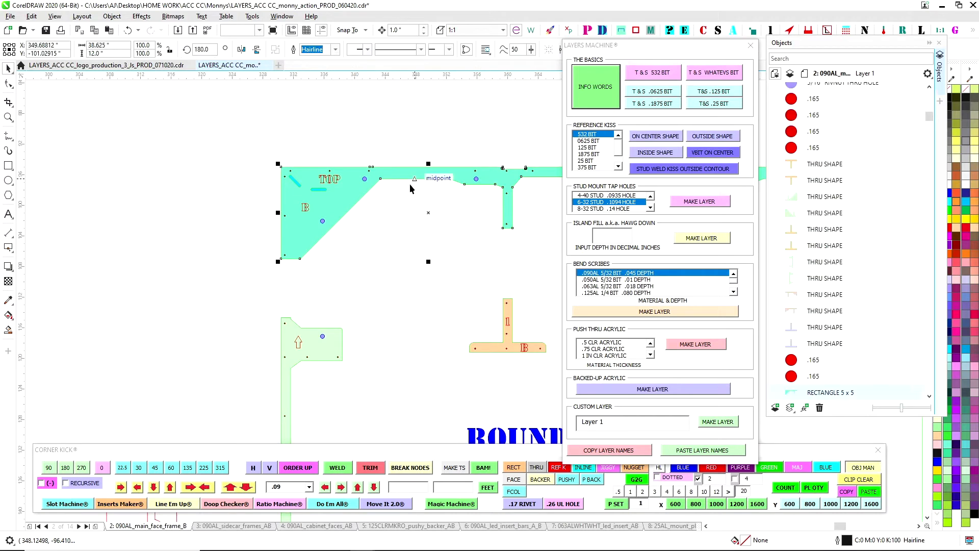
{"action": "left_click_drag", "start_coordinate": [415, 178], "coordinate": [280, 138]}
{"action": "key", "text": "ctrl+z"}
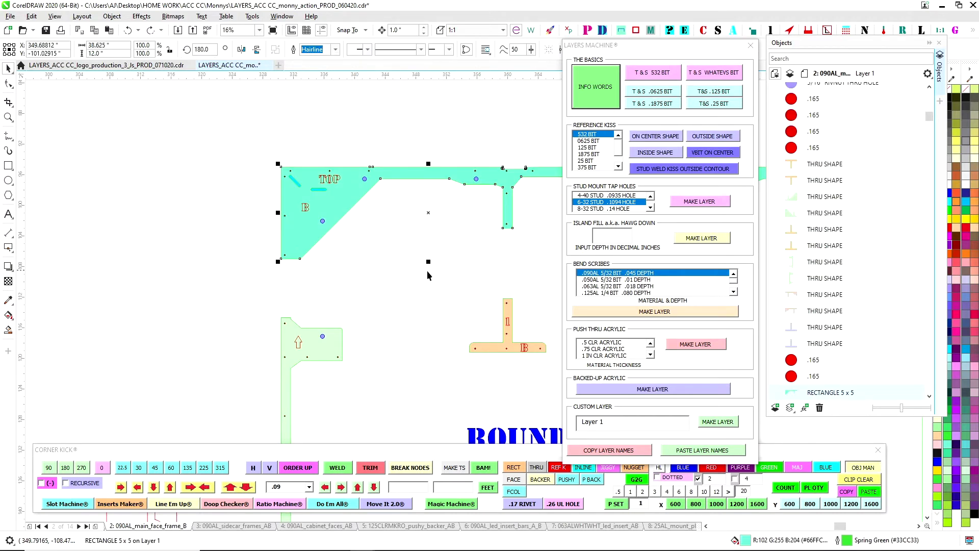
Step: Examine the two holes beside the TOP label on the rounded corners piece
{"action": "left_click", "coordinate": [373, 147]}
{"action": "scroll", "coordinate": [361, 155], "scroll_direction": "up", "scroll_amount": 2}
{"action": "left_click_drag", "start_coordinate": [349, 153], "coordinate": [424, 238]}
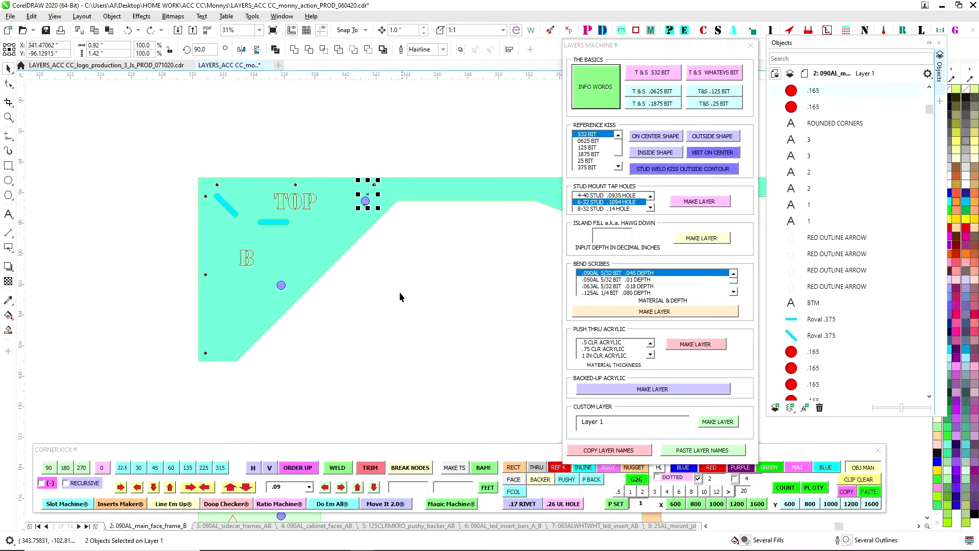
{"action": "scroll", "coordinate": [360, 270], "scroll_direction": "down", "scroll_amount": 2}
{"action": "left_click", "coordinate": [414, 203]}
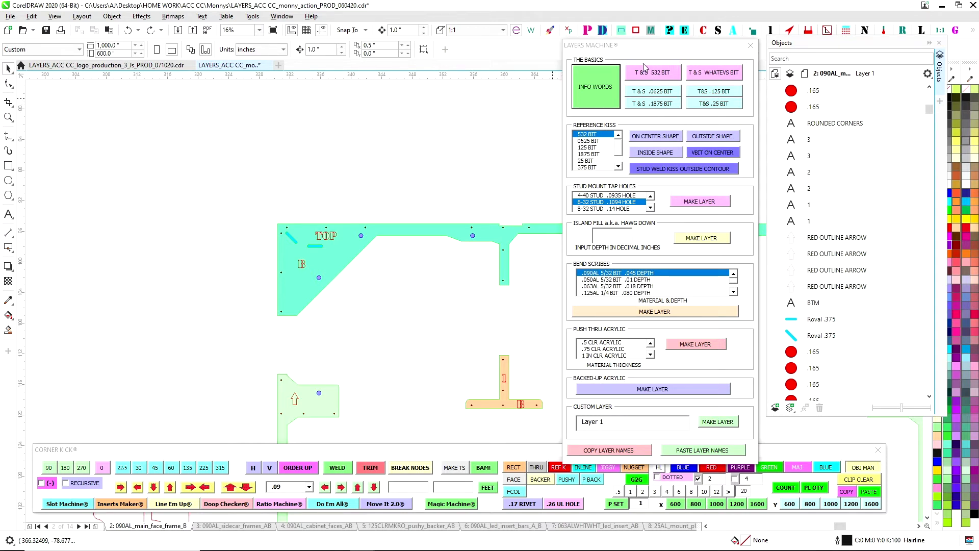
Step: Create the T & S 532 BIT and T & S WHATEVER BIT layers
{"action": "left_click", "coordinate": [653, 74]}
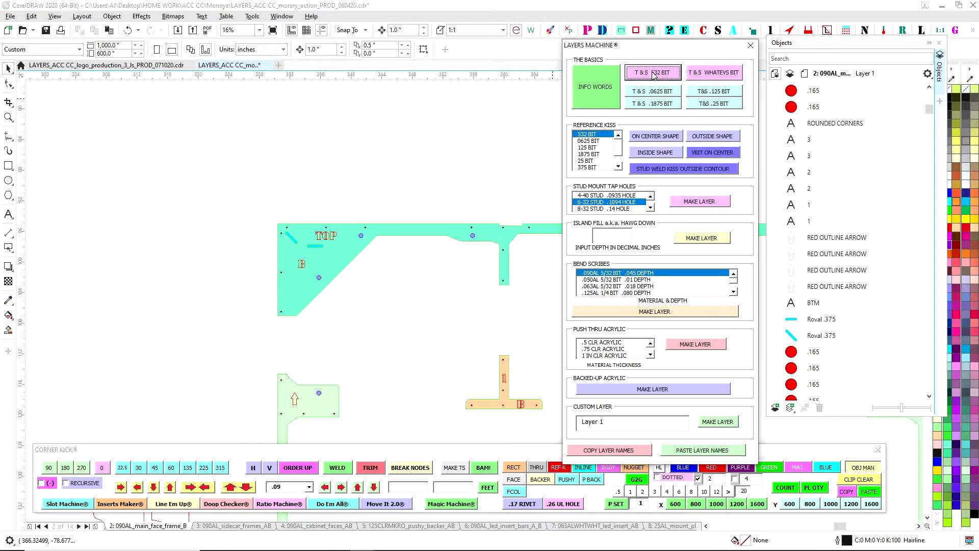
{"action": "left_click", "coordinate": [709, 76]}
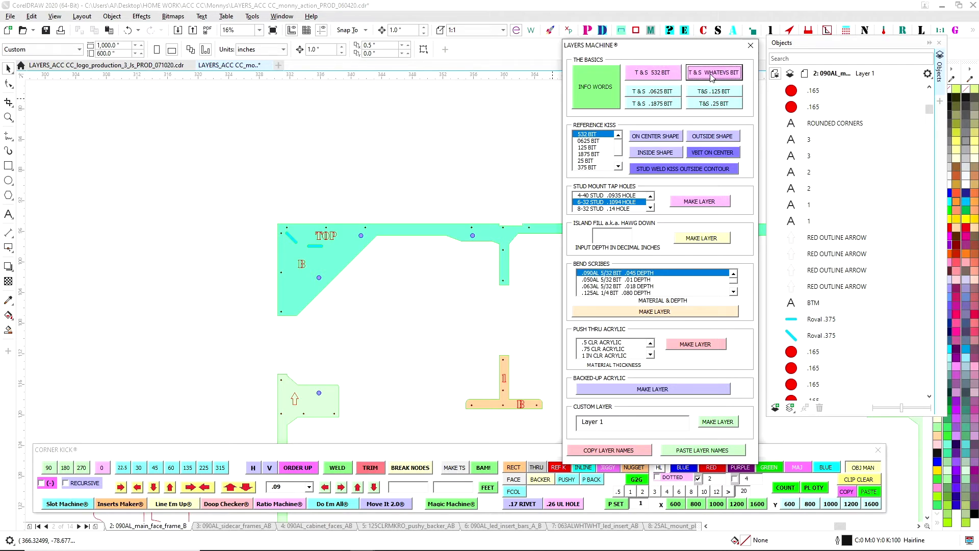
{"action": "left_click", "coordinate": [484, 165]}
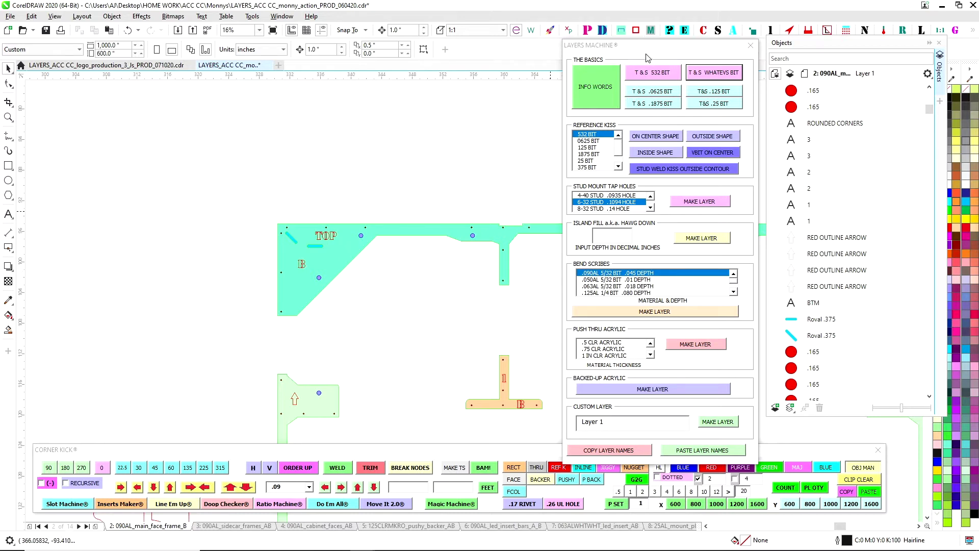
Step: Examine the .165 hole near the upper edge of the TOP corner piece and its position relative to the surrounding part
{"action": "scroll", "coordinate": [386, 245], "scroll_direction": "up", "scroll_amount": 3}
{"action": "left_click_drag", "start_coordinate": [349, 263], "coordinate": [349, 263]}
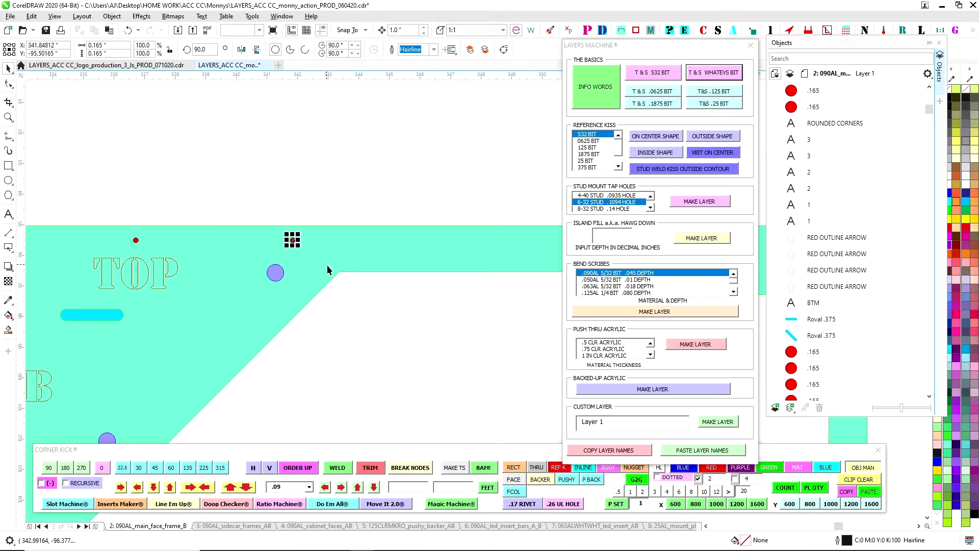
{"action": "scroll", "coordinate": [291, 239], "scroll_direction": "up", "scroll_amount": 2}
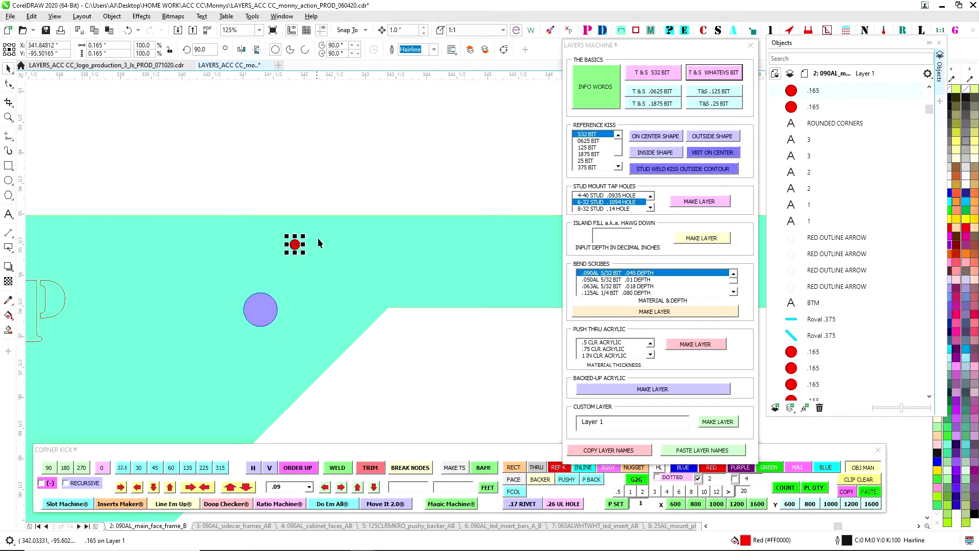
{"action": "scroll", "coordinate": [320, 166], "scroll_direction": "down", "scroll_amount": 4}
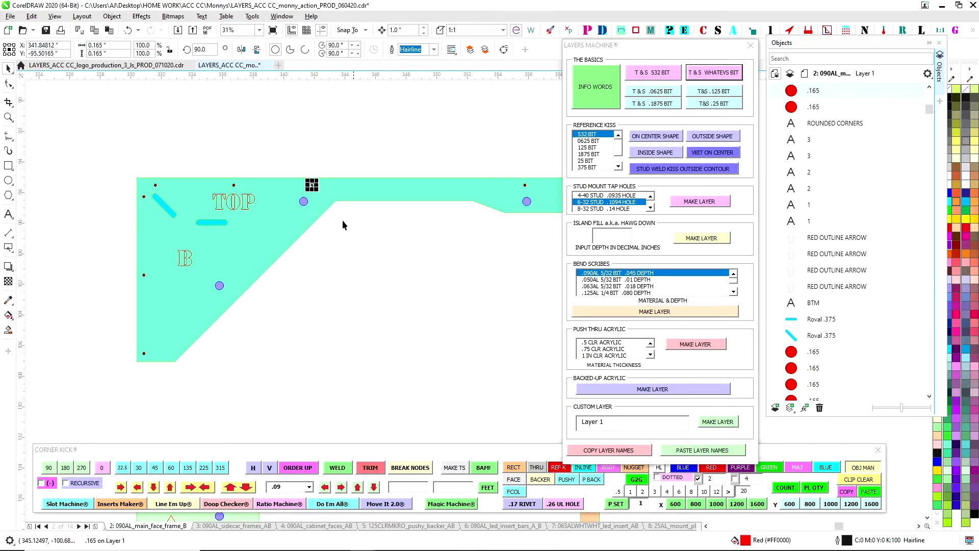
{"action": "scroll", "coordinate": [337, 261], "scroll_direction": "down", "scroll_amount": 1}
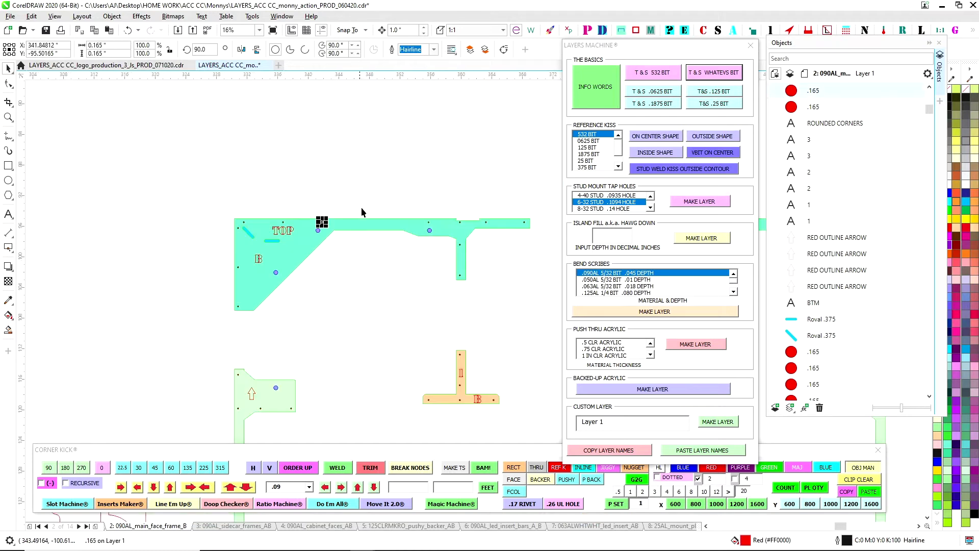
{"action": "scroll", "coordinate": [362, 209], "scroll_direction": "up", "scroll_amount": 2}
{"action": "scroll", "coordinate": [353, 201], "scroll_direction": "down", "scroll_amount": 2}
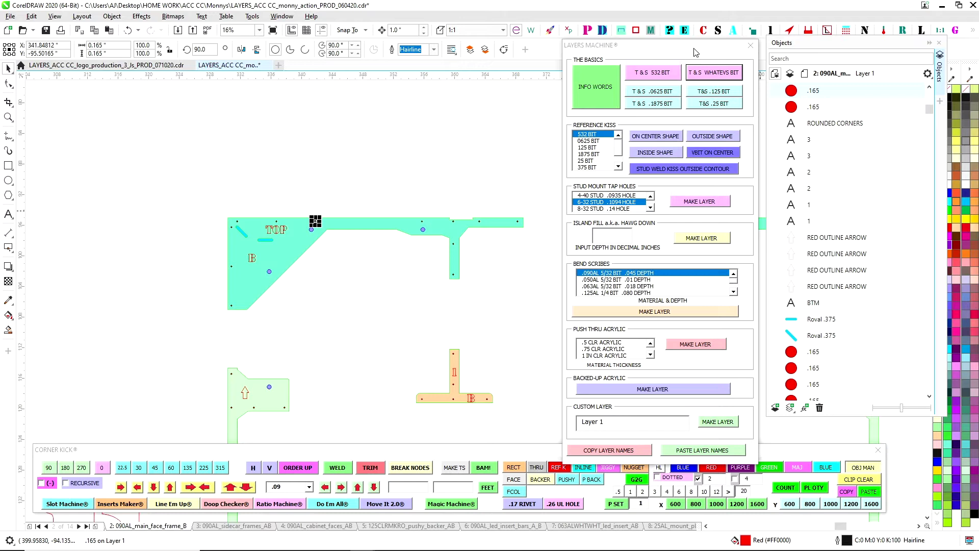
{"action": "left_click", "coordinate": [470, 195]}
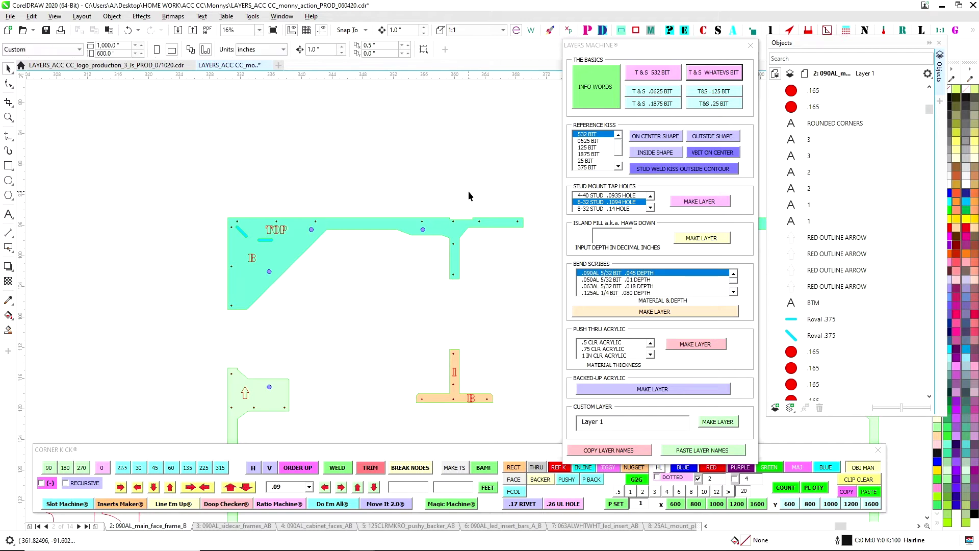
Step: Nudge the Layers Machine window and inspect the TOP and B outline lettering on the corner piece
{"action": "mouse_move", "coordinate": [661, 51]}
{"action": "left_mouse_down"}
{"action": "mouse_move", "coordinate": [660, 38]}
{"action": "mouse_move", "coordinate": [664, 49]}
{"action": "left_mouse_up"}
{"action": "left_click", "coordinate": [357, 136]}
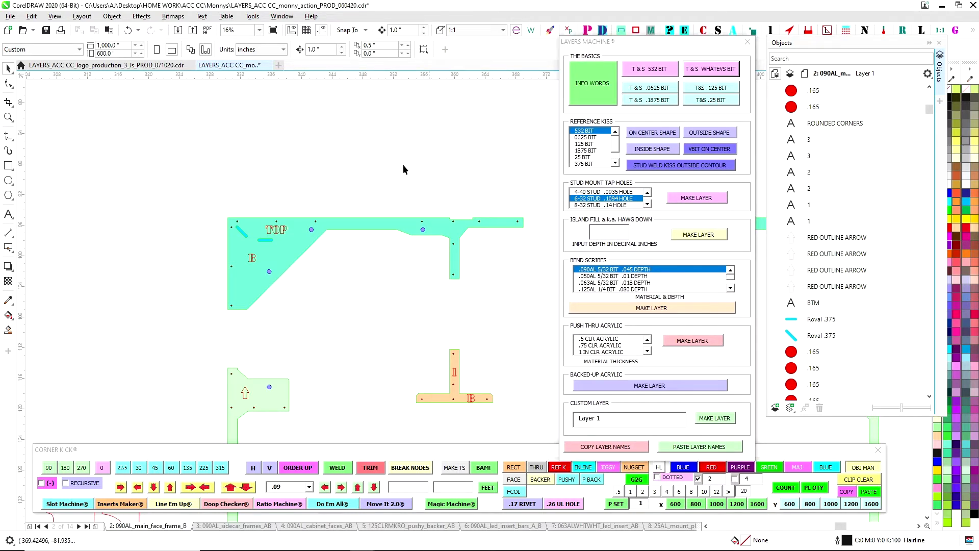
{"action": "scroll", "coordinate": [255, 231], "scroll_direction": "up", "scroll_amount": 5}
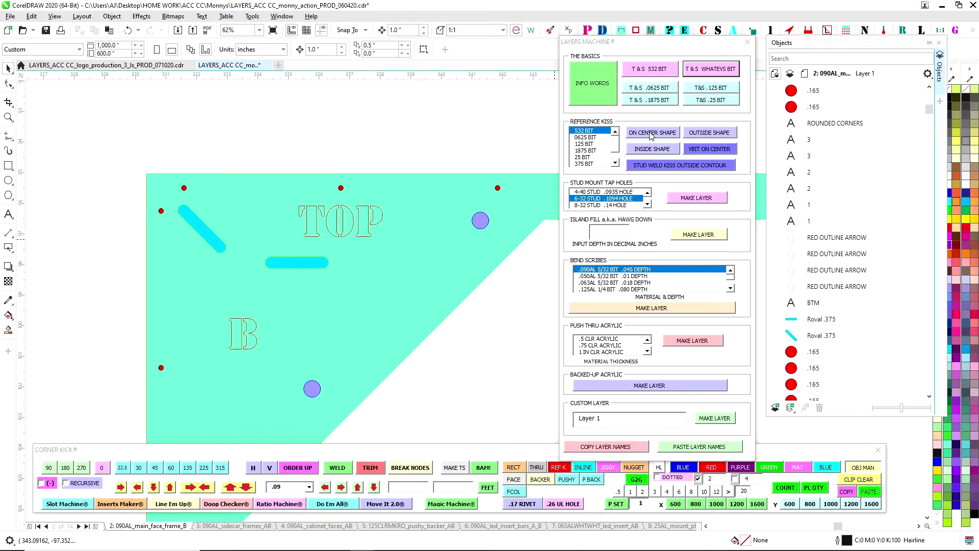
Step: Review the reference kiss bit sizes, keep 532 BIT and create its on-center-shape reference kiss layer
{"action": "left_click", "coordinate": [616, 148]}
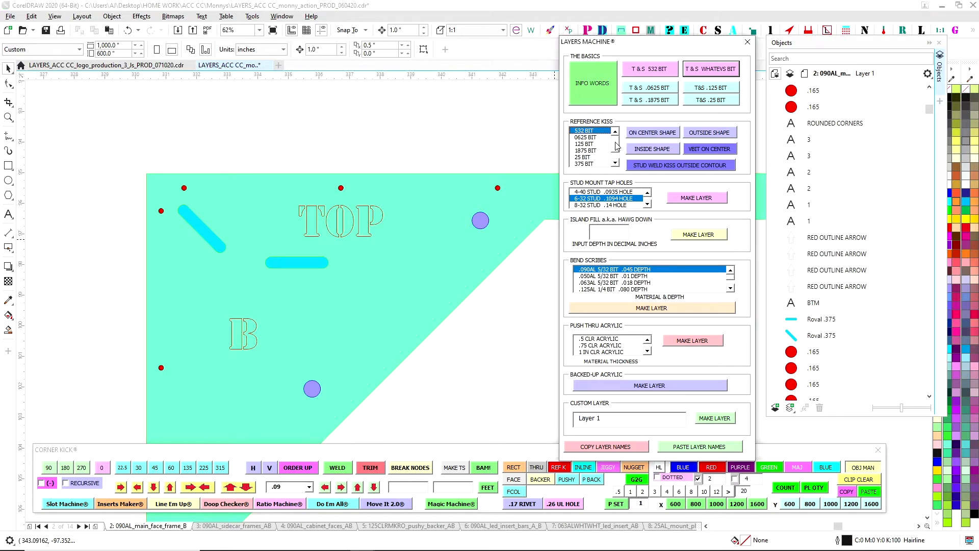
{"action": "scroll", "coordinate": [612, 149], "scroll_direction": "up", "scroll_amount": 2}
{"action": "left_click", "coordinate": [591, 137]}
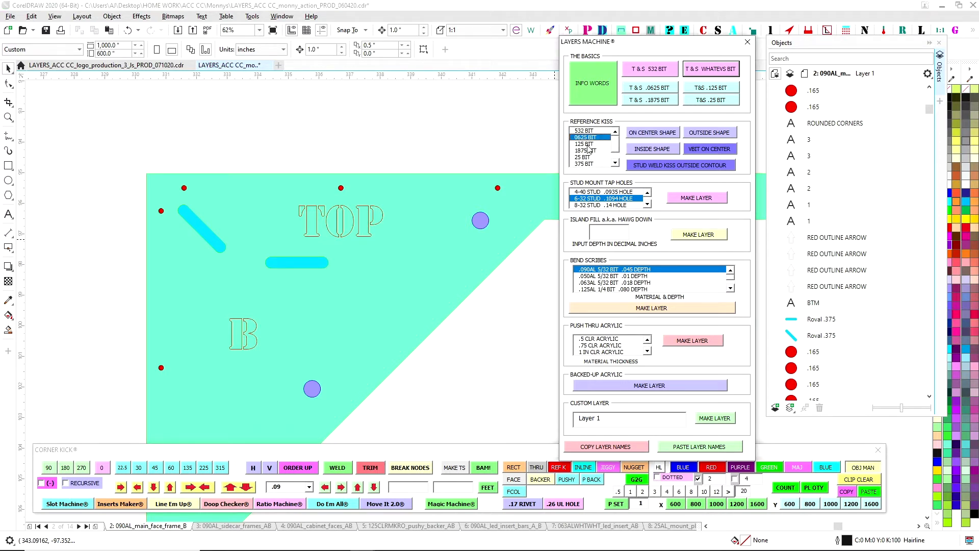
{"action": "left_click", "coordinate": [585, 150]}
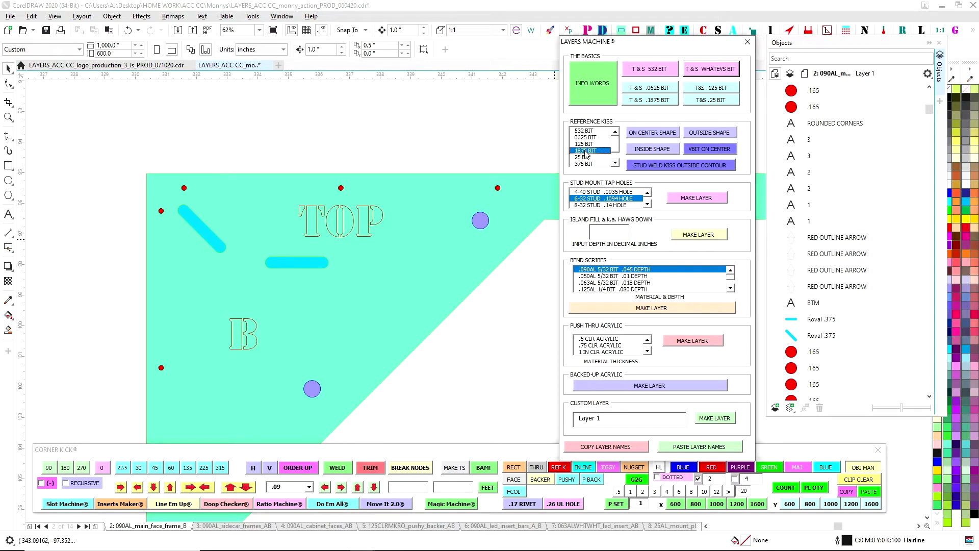
{"action": "left_click", "coordinate": [587, 131]}
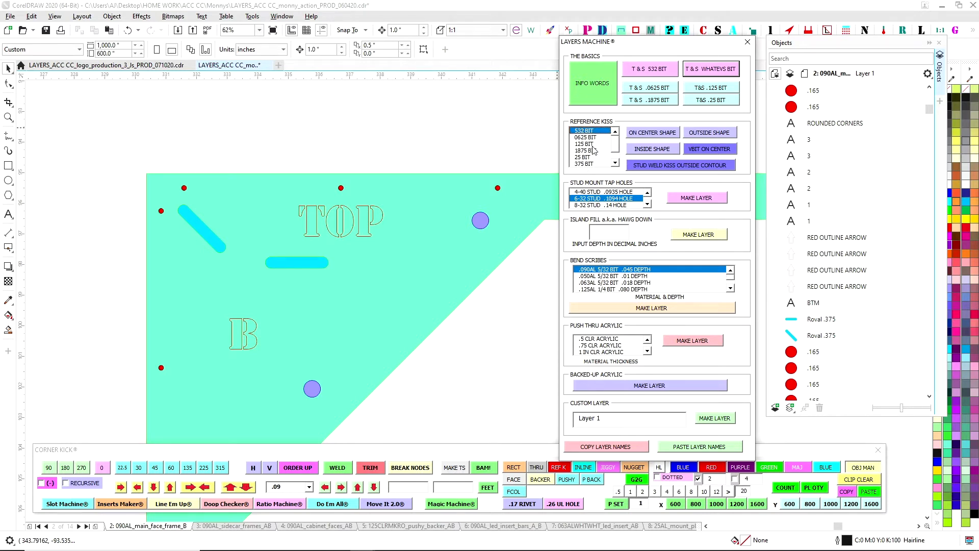
{"action": "left_click", "coordinate": [382, 157]}
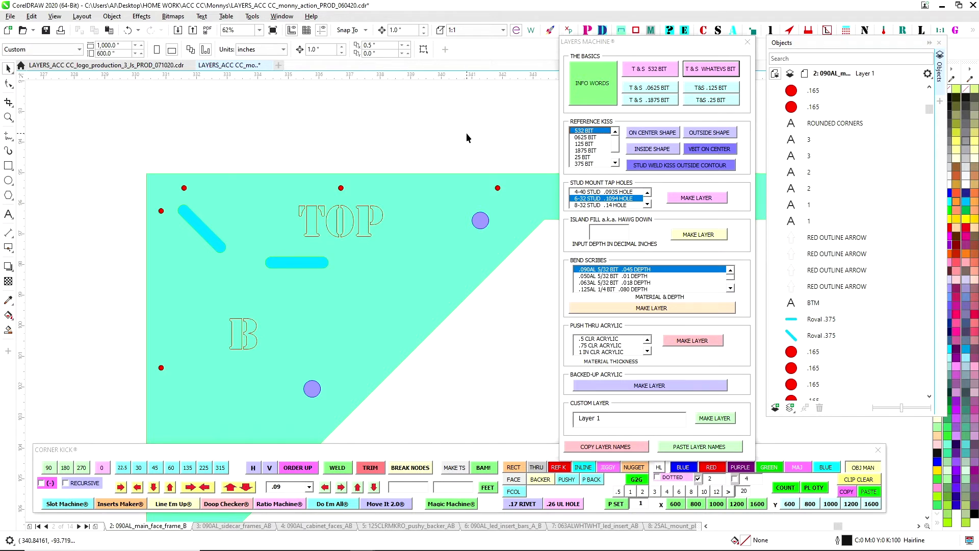
{"action": "left_click", "coordinate": [661, 134]}
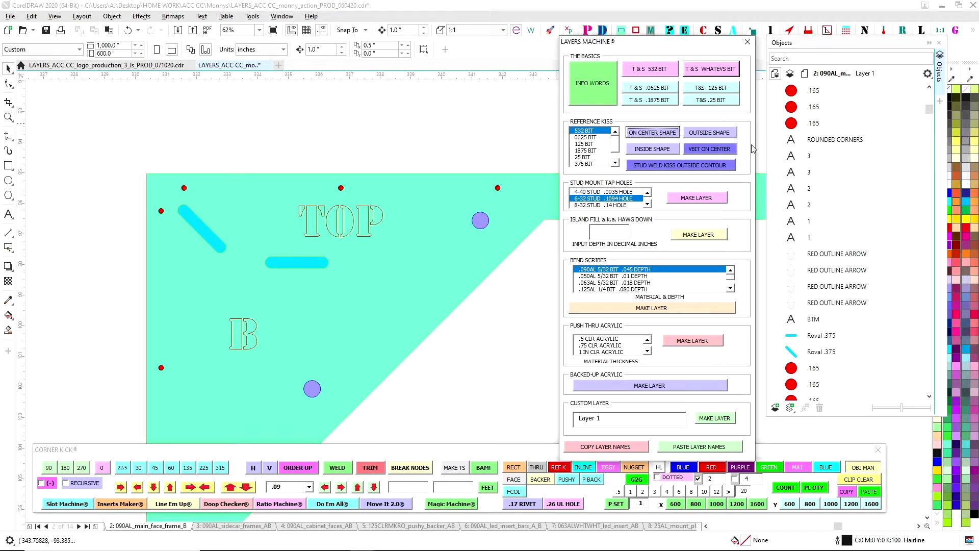
Step: Collapse Layer 1 of page 090AL_main_face_frame_B in the object list to show the page's layers together
{"action": "scroll", "coordinate": [928, 111], "scroll_direction": "up", "scroll_amount": 3}
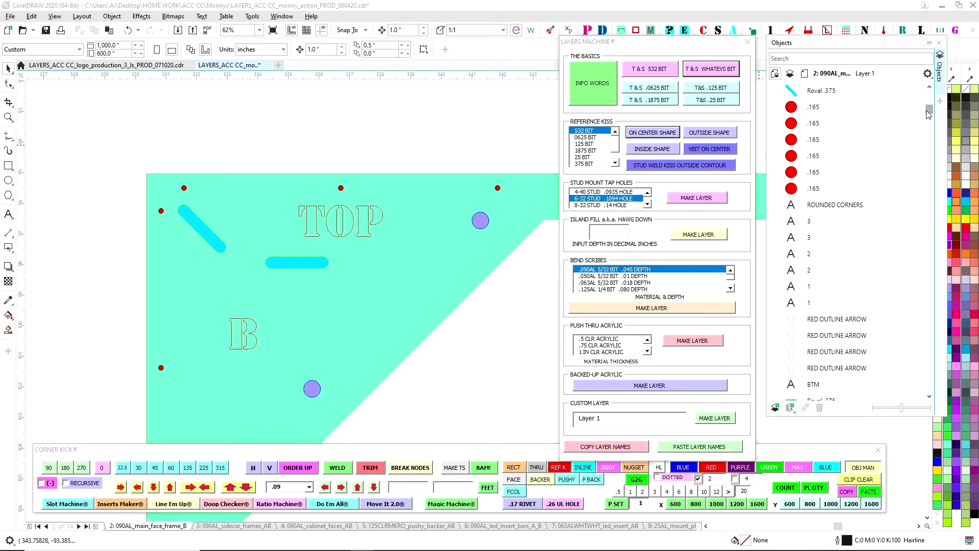
{"action": "scroll", "coordinate": [927, 111], "scroll_direction": "up", "scroll_amount": 5}
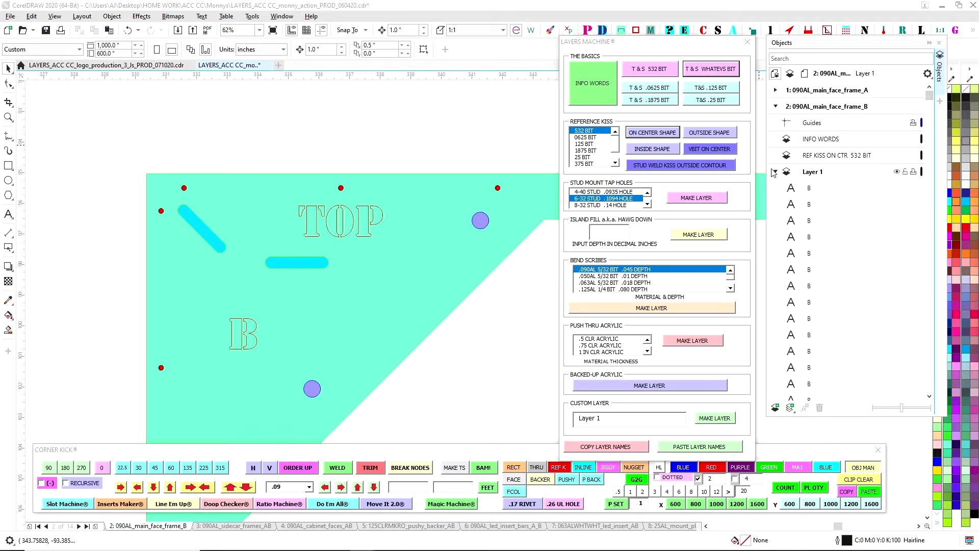
{"action": "left_click", "coordinate": [776, 172]}
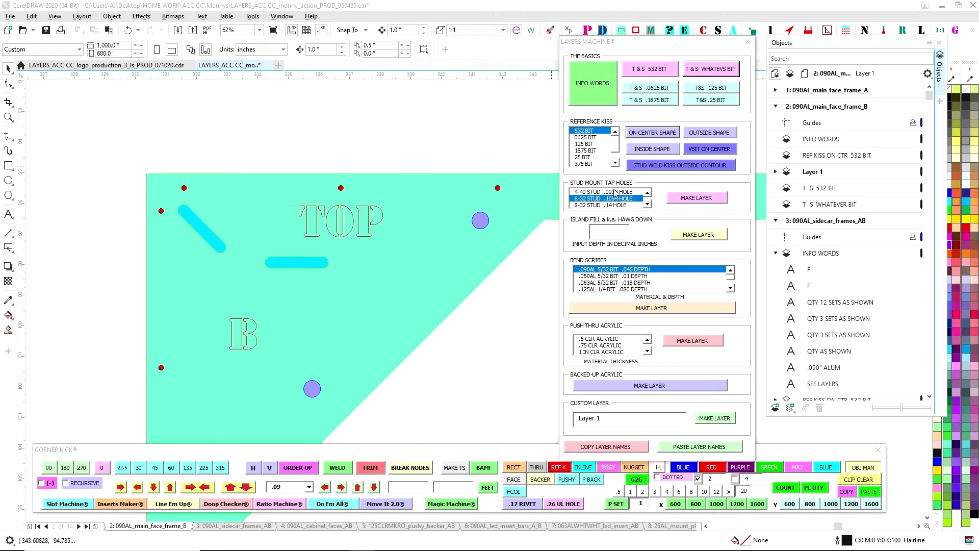
Step: Look through the available stud mount tap hole sizes in Layers Machine
{"action": "double_click", "coordinate": [648, 205]}
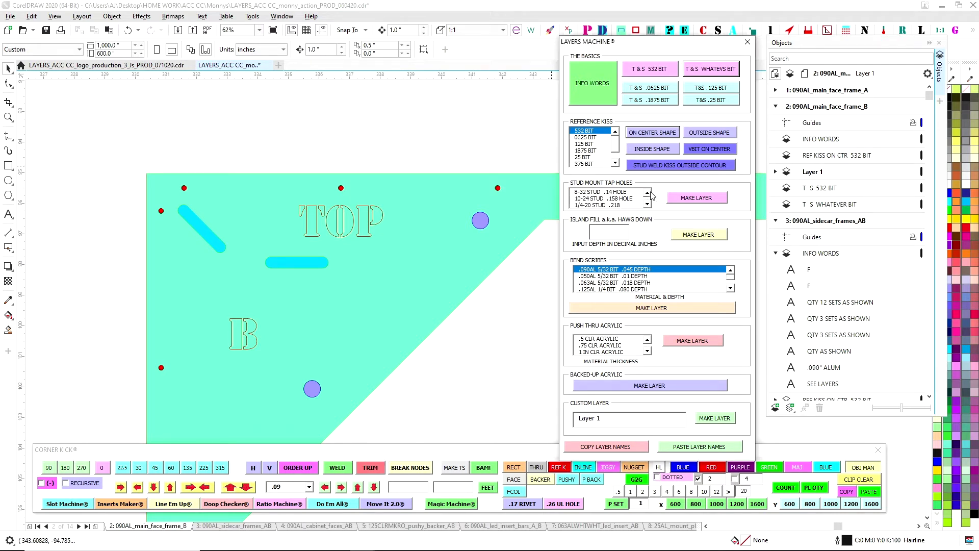
{"action": "double_click", "coordinate": [647, 194]}
{"action": "double_click", "coordinate": [648, 205]}
{"action": "double_click", "coordinate": [647, 194]}
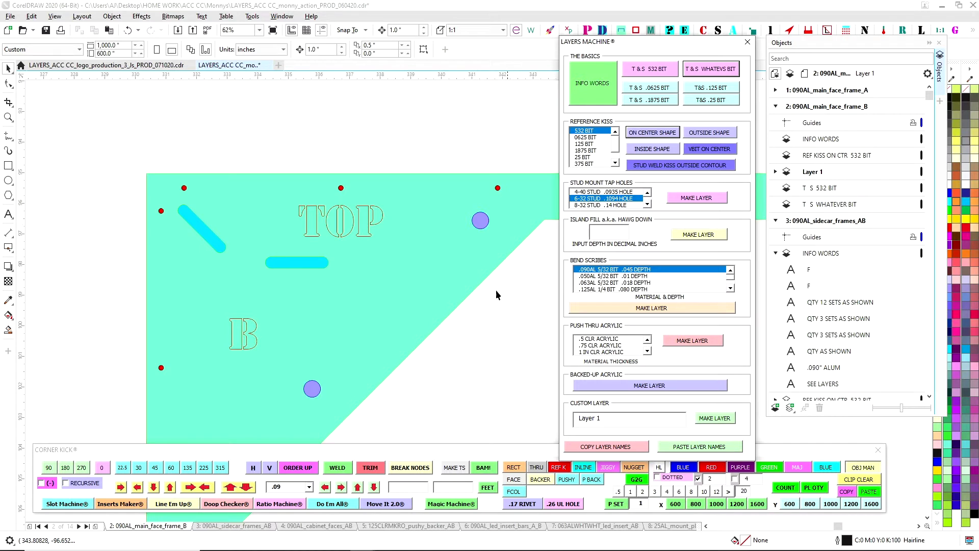
Step: Inspect the bend scribe lines near the chamfered top corners of the tall side frame piece and its neighbouring parts
{"action": "left_click", "coordinate": [466, 133]}
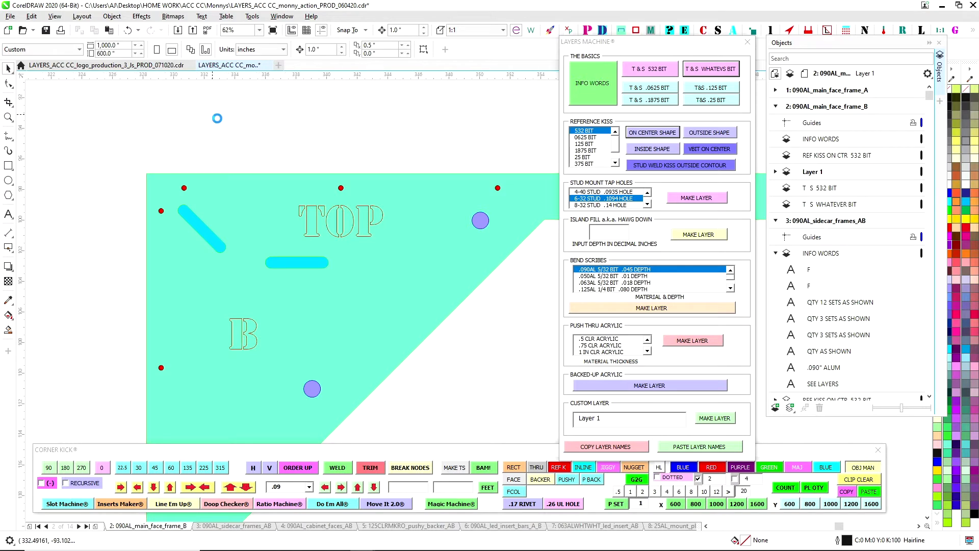
{"action": "scroll", "coordinate": [219, 118], "scroll_direction": "down", "scroll_amount": 1}
{"action": "left_click_drag", "start_coordinate": [149, 162], "coordinate": [465, 251]}
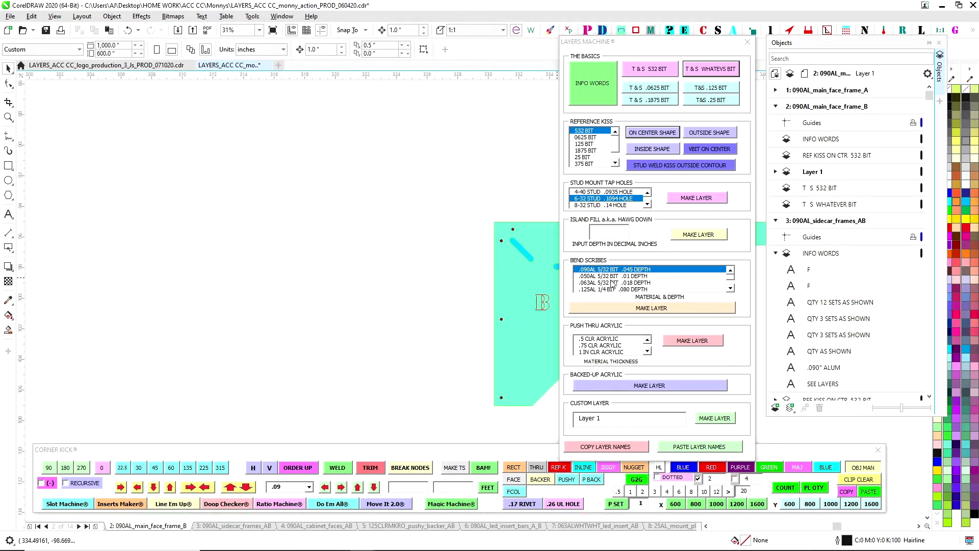
{"action": "scroll", "coordinate": [477, 219], "scroll_direction": "down", "scroll_amount": 2}
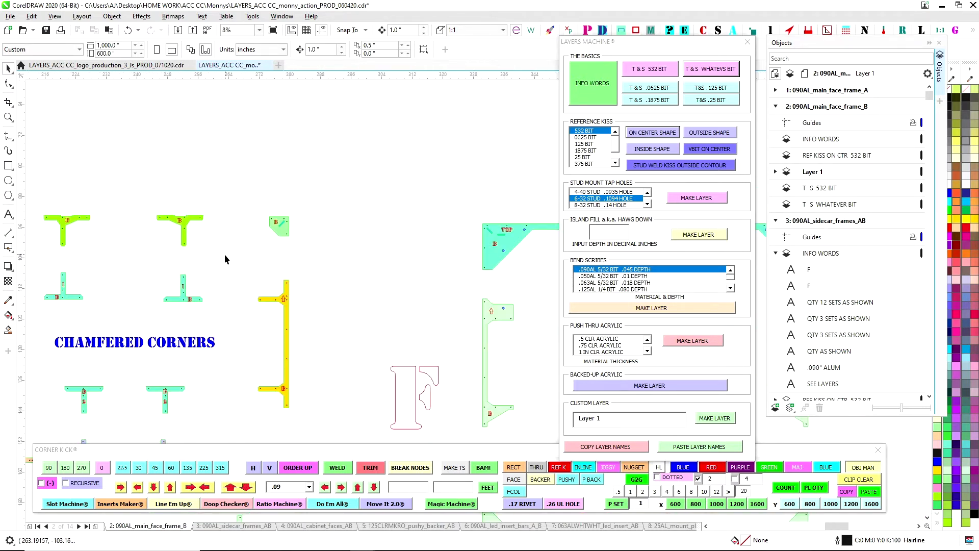
{"action": "left_click_drag", "start_coordinate": [225, 254], "coordinate": [619, 238]}
{"action": "scroll", "coordinate": [99, 213], "scroll_direction": "up", "scroll_amount": 1}
{"action": "left_click_drag", "start_coordinate": [99, 213], "coordinate": [197, 203]}
{"action": "scroll", "coordinate": [378, 179], "scroll_direction": "up", "scroll_amount": 1}
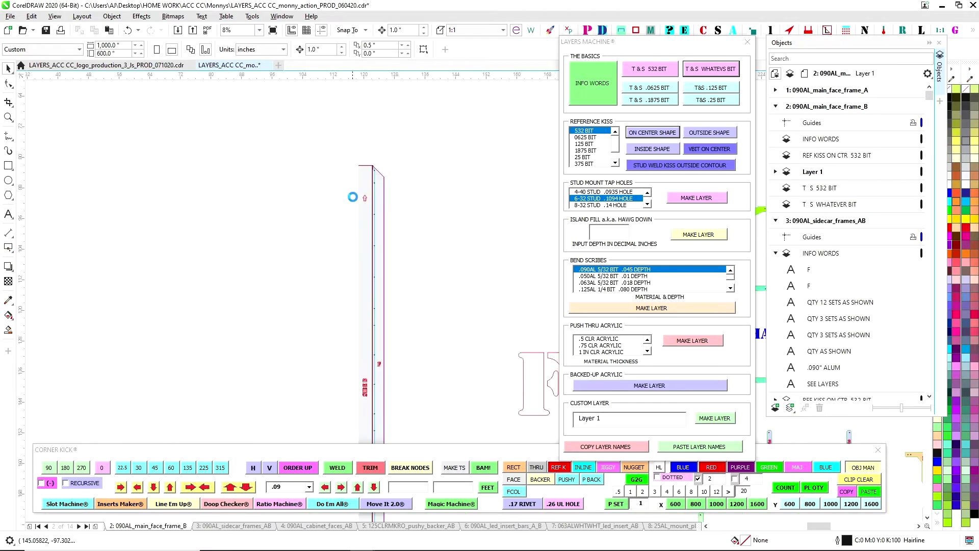
{"action": "scroll", "coordinate": [360, 159], "scroll_direction": "up", "scroll_amount": 2}
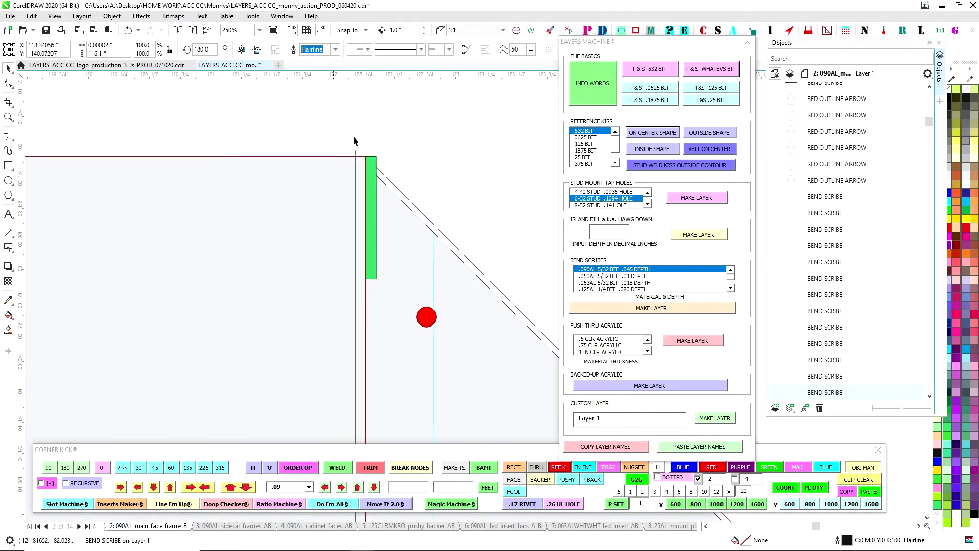
{"action": "scroll", "coordinate": [429, 125], "scroll_direction": "down", "scroll_amount": 3}
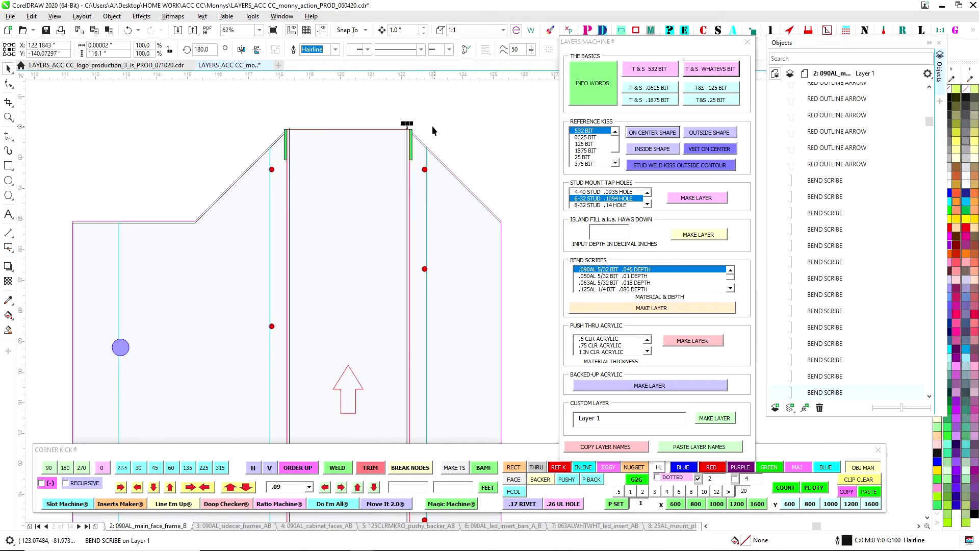
{"action": "scroll", "coordinate": [383, 175], "scroll_direction": "down", "scroll_amount": 2}
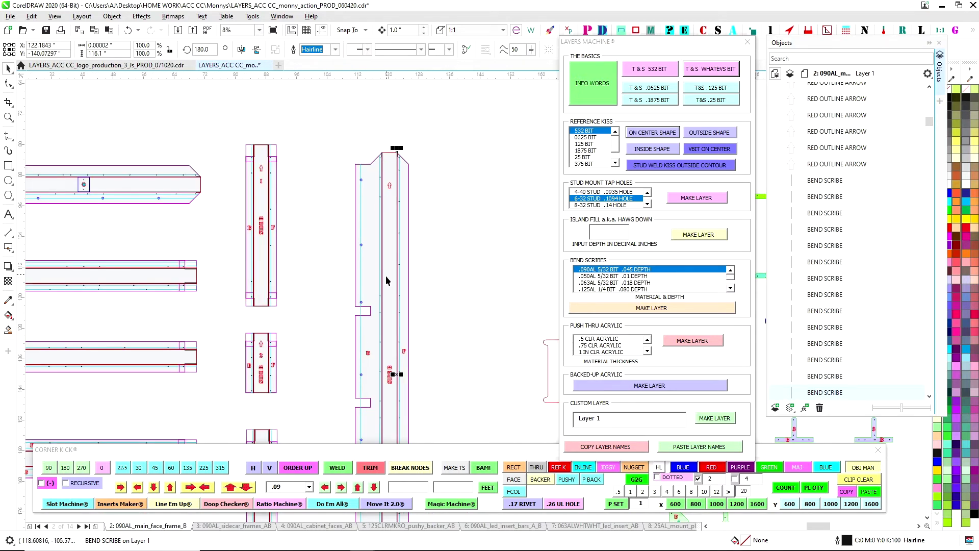
{"action": "scroll", "coordinate": [380, 158], "scroll_direction": "up", "scroll_amount": 3}
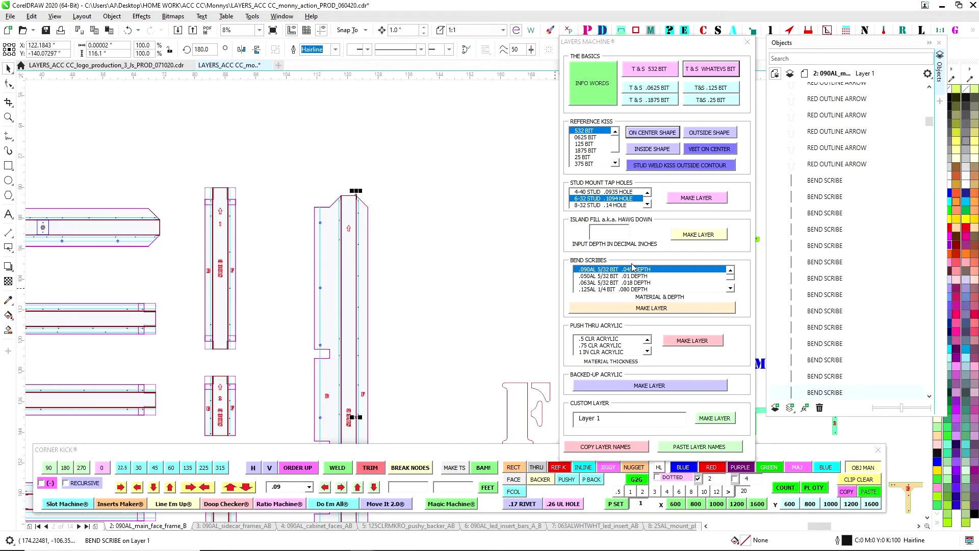
Step: Review the bend scribe options and create the layer for .090AL with the 5/32 bit at .045 depth
{"action": "left_click", "coordinate": [602, 276]}
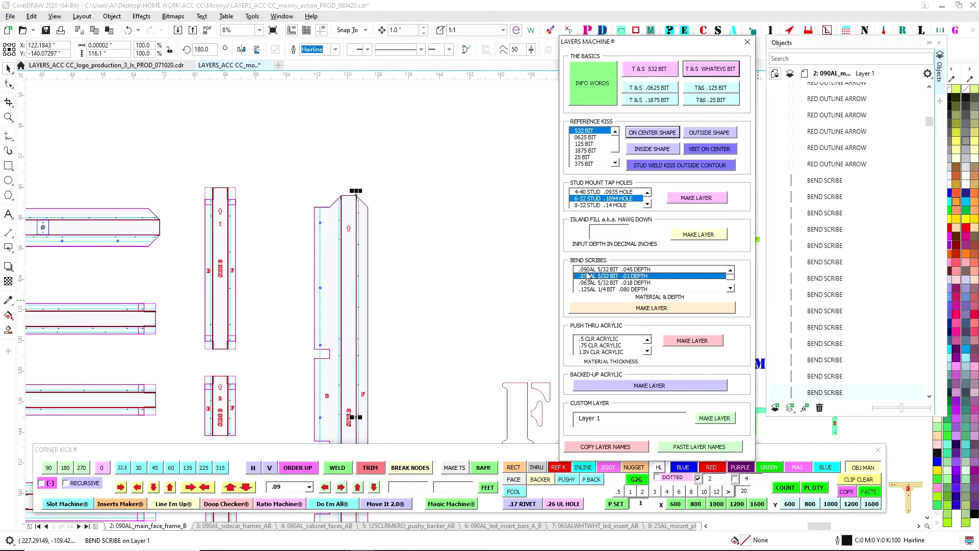
{"action": "scroll", "coordinate": [592, 272], "scroll_direction": "down", "scroll_amount": 1}
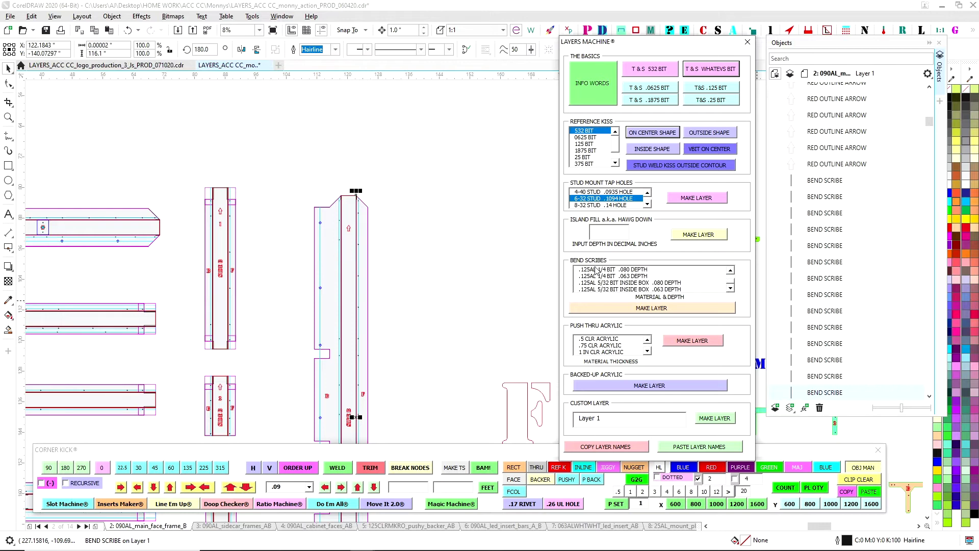
{"action": "scroll", "coordinate": [739, 282], "scroll_direction": "up", "scroll_amount": 1}
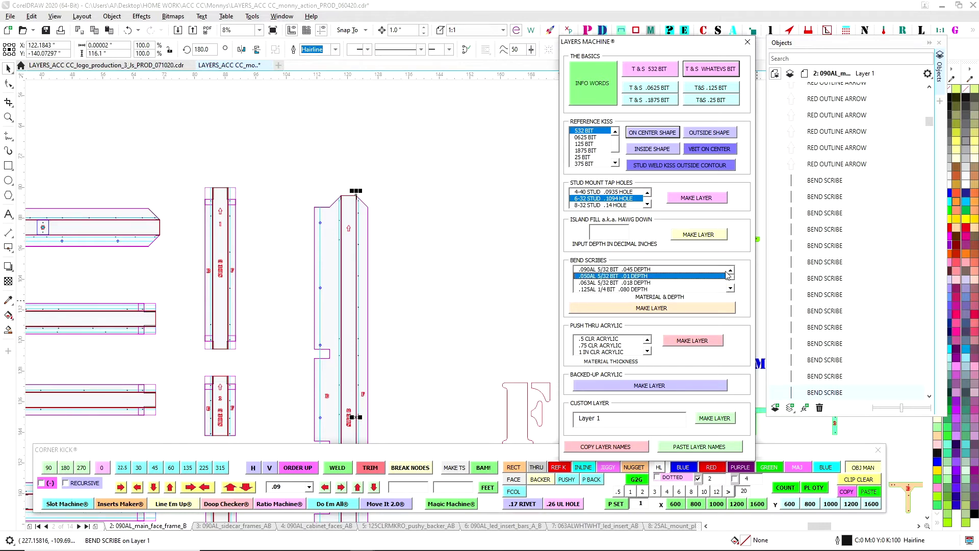
{"action": "left_click", "coordinate": [613, 271]}
{"action": "left_click", "coordinate": [635, 312]}
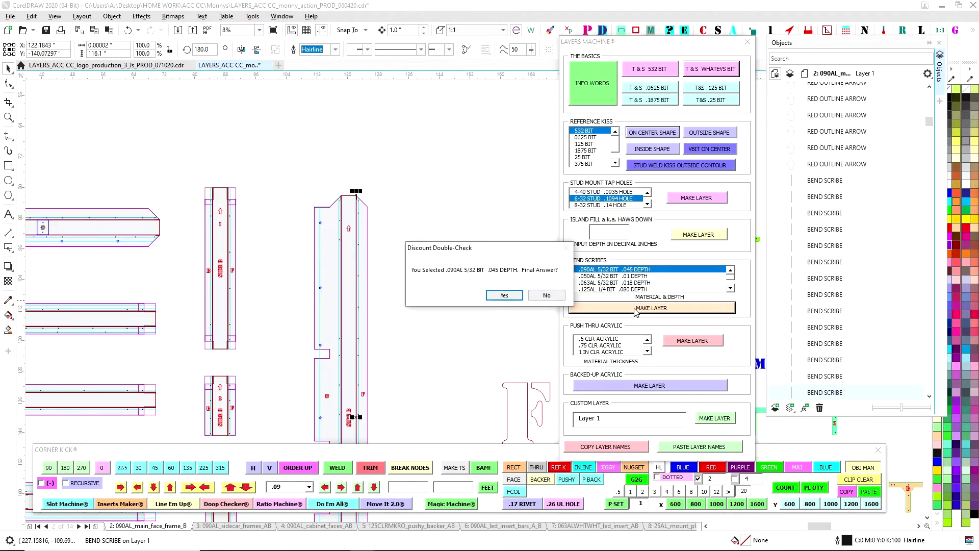
{"action": "left_click", "coordinate": [492, 292]}
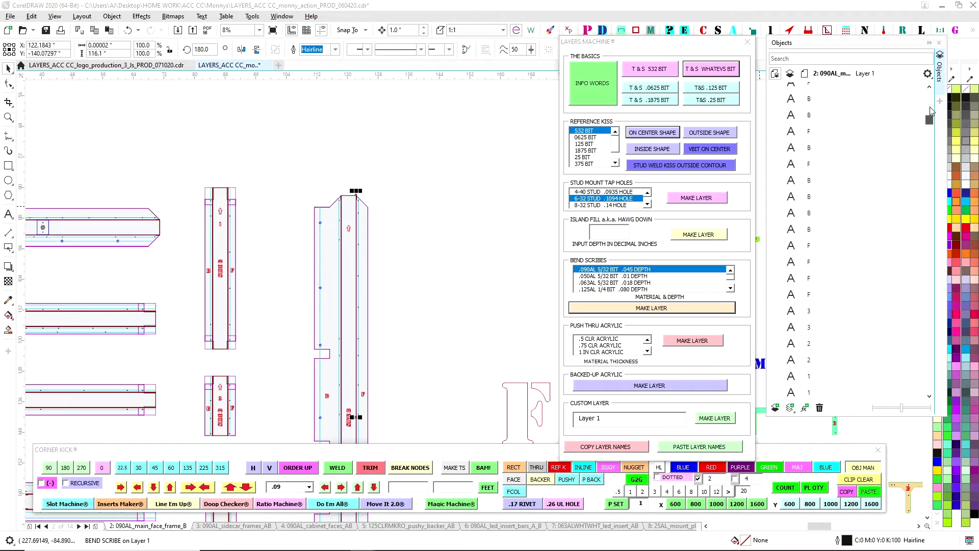
{"action": "left_click_drag", "start_coordinate": [929, 120], "coordinate": [928, 97]}
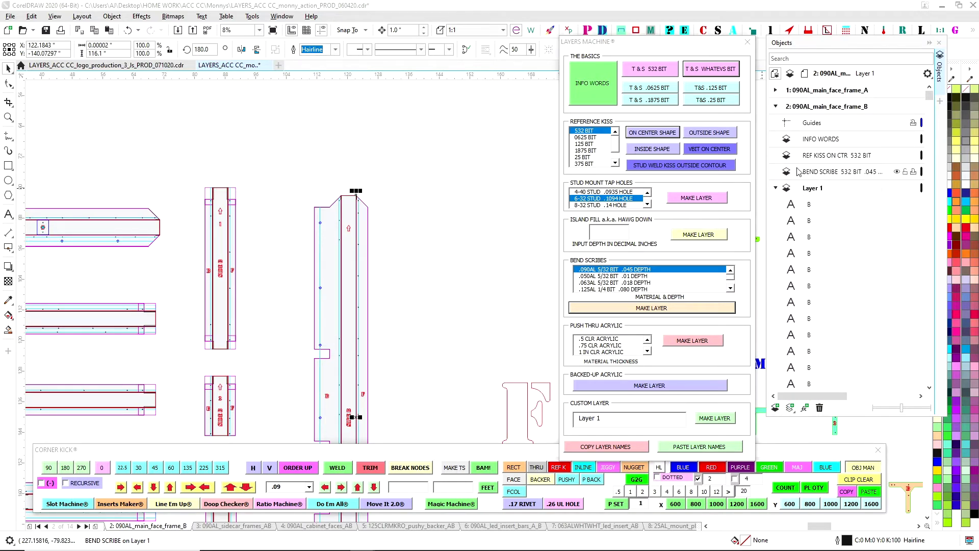
{"action": "left_click", "coordinate": [420, 243]}
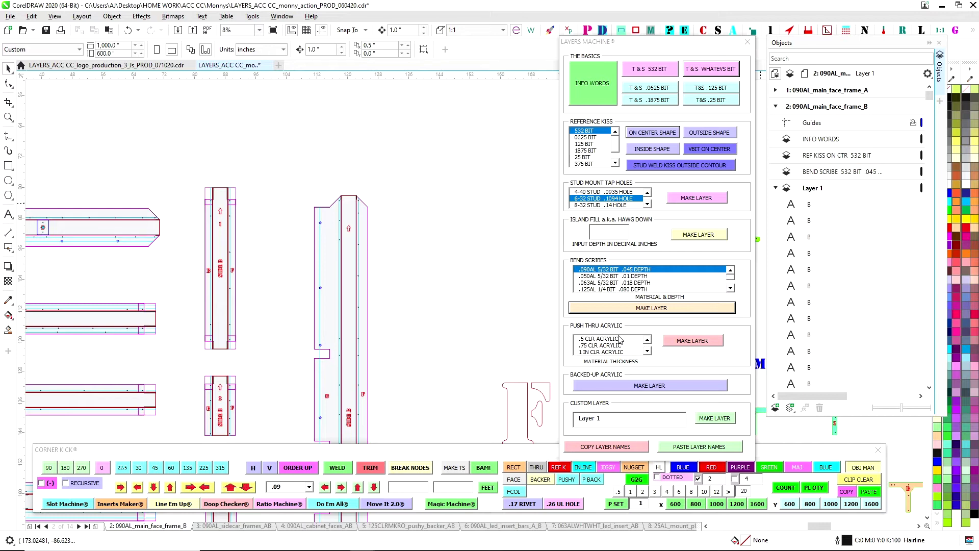
{"action": "left_click", "coordinate": [648, 401]}
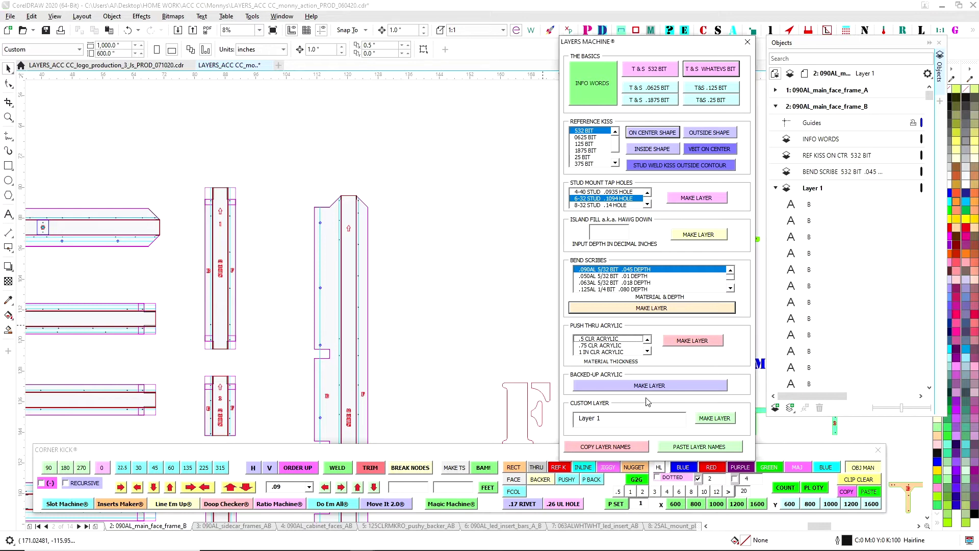
{"action": "left_click", "coordinate": [600, 419]}
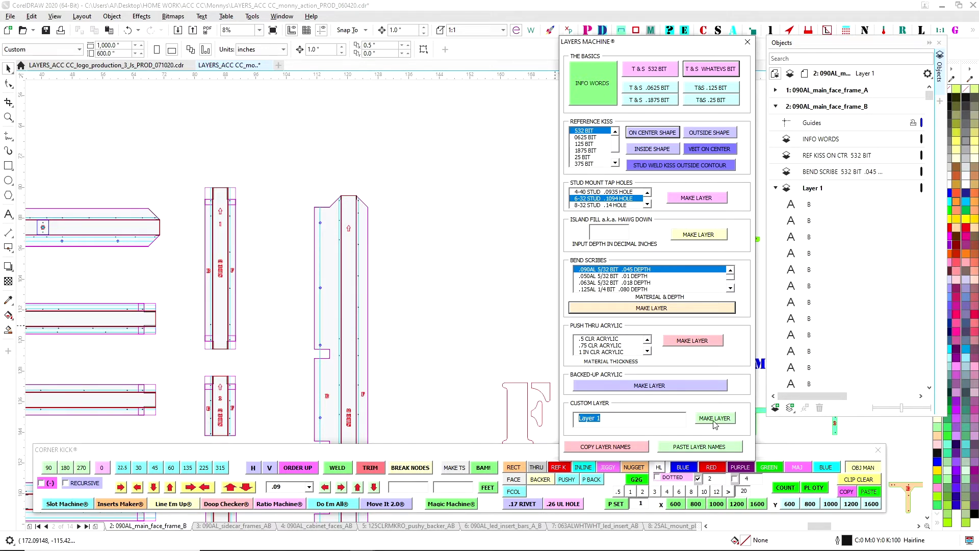
{"action": "left_click", "coordinate": [433, 288]}
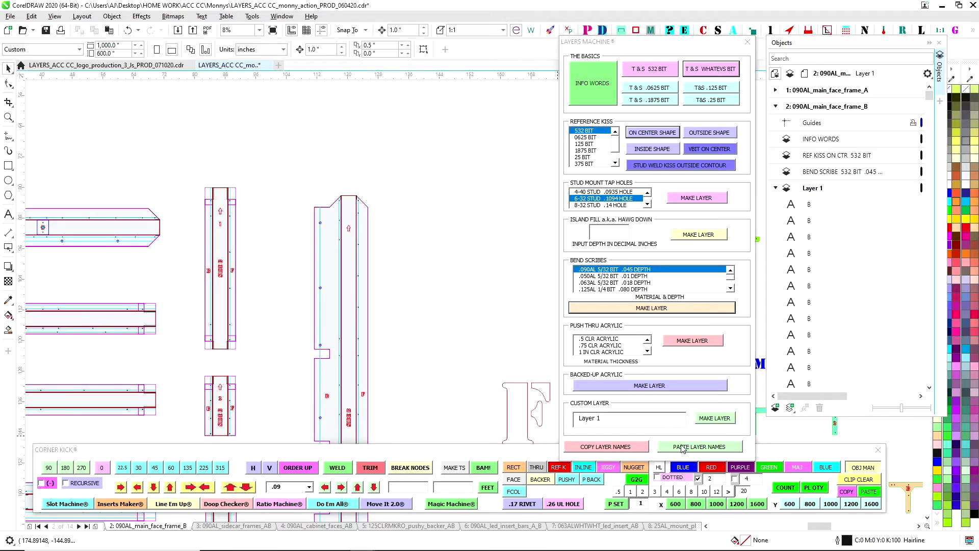
Step: Compare the full part layouts of pages 090AL_main_face_frame_A and 090AL_main_face_frame_B, ending on 090AL_main_face_frame_B
{"action": "left_click", "coordinate": [46, 527]}
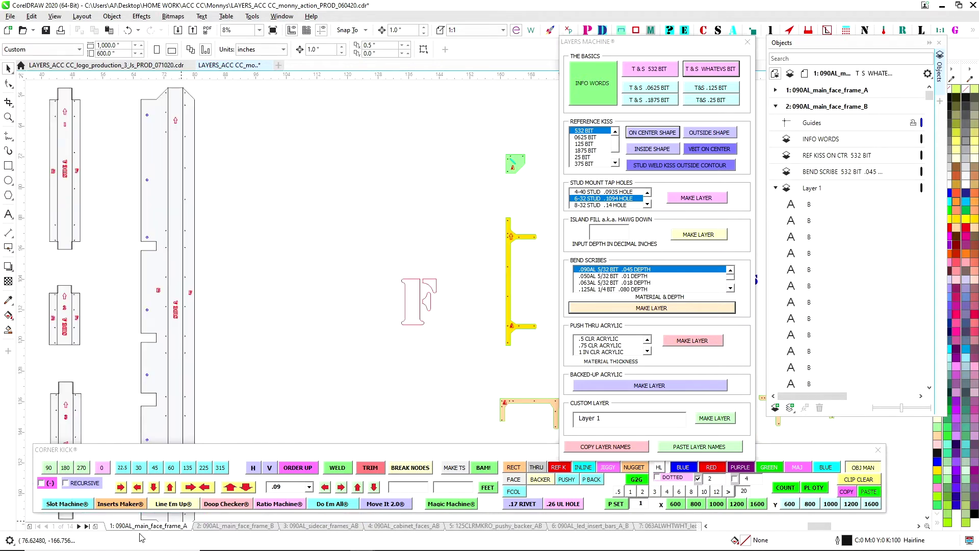
{"action": "scroll", "coordinate": [293, 269], "scroll_direction": "down", "scroll_amount": 6}
{"action": "left_click_drag", "start_coordinate": [643, 43], "coordinate": [768, 45]}
{"action": "left_click", "coordinate": [235, 526]}
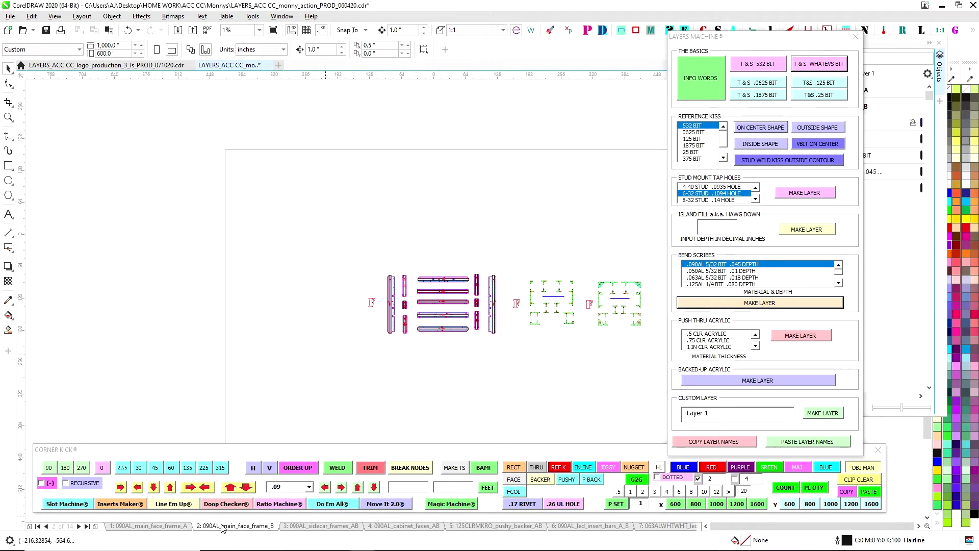
{"action": "left_click", "coordinate": [148, 526]}
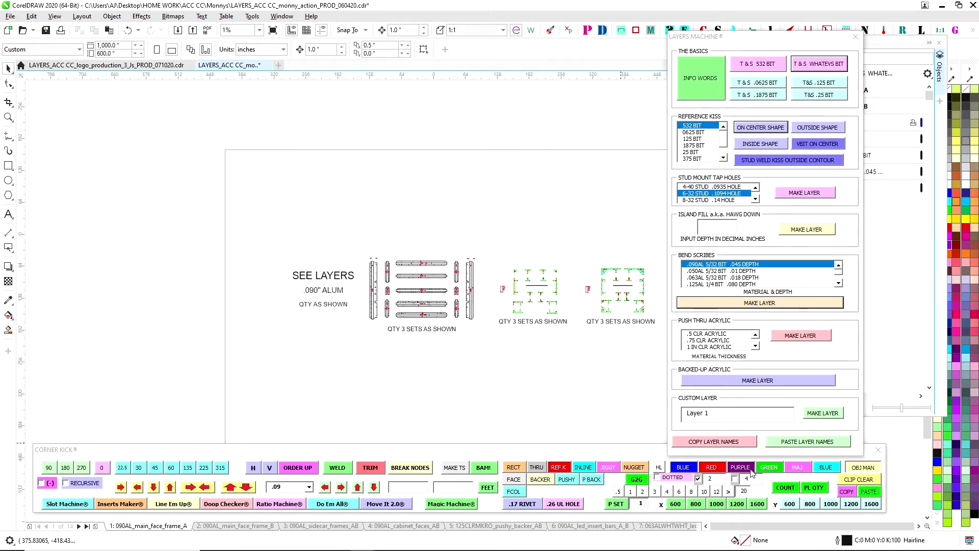
{"action": "left_click", "coordinate": [717, 444]}
{"action": "left_click", "coordinate": [240, 526]}
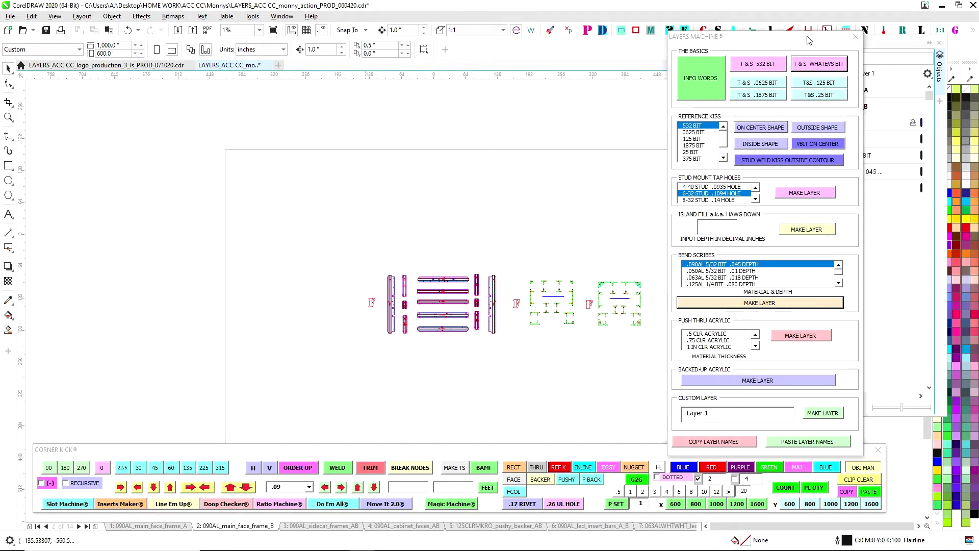
{"action": "left_click_drag", "start_coordinate": [809, 40], "coordinate": [772, 51]}
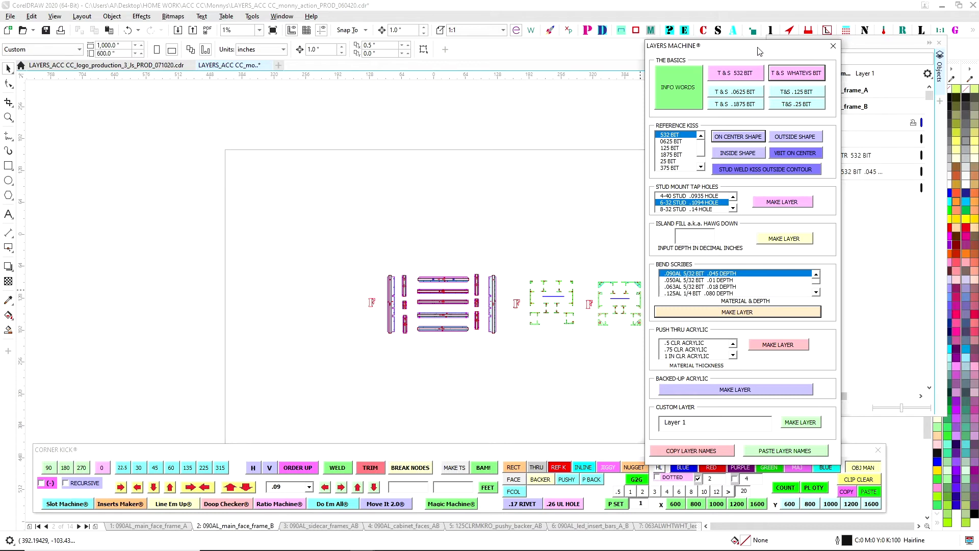
Step: Select the 5/8 nut weld reference kiss on the top frame part and create the 532 BIT inside-shape reference kiss layer
{"action": "left_click_drag", "start_coordinate": [758, 51], "coordinate": [557, 65]}
{"action": "scroll", "coordinate": [327, 212], "scroll_direction": "up", "scroll_amount": 3}
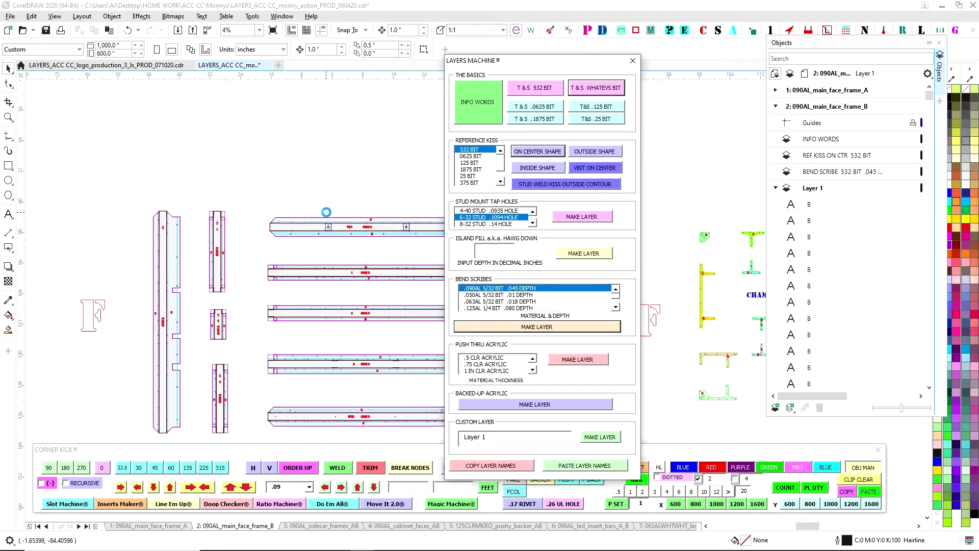
{"action": "scroll", "coordinate": [326, 212], "scroll_direction": "up", "scroll_amount": 5}
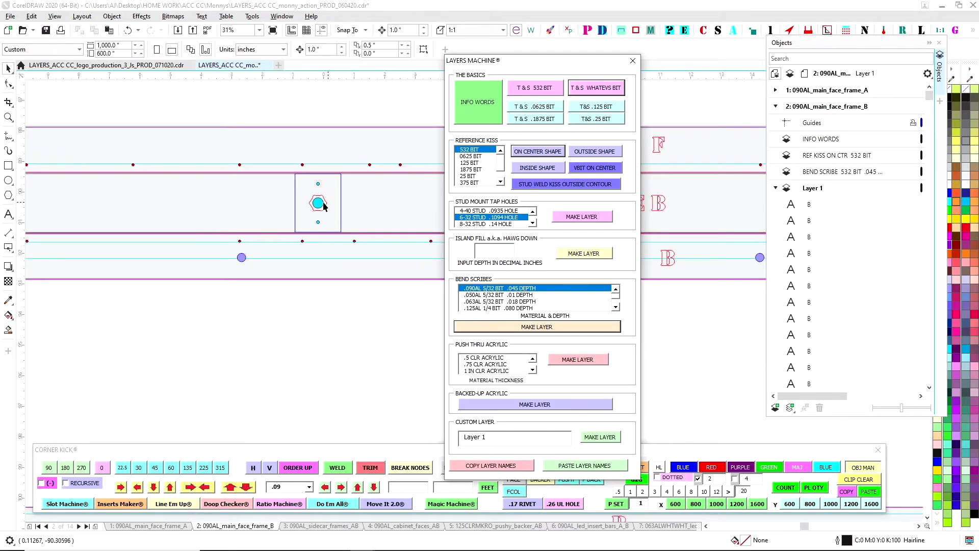
{"action": "scroll", "coordinate": [323, 206], "scroll_direction": "up", "scroll_amount": 2}
{"action": "left_click", "coordinate": [323, 206]}
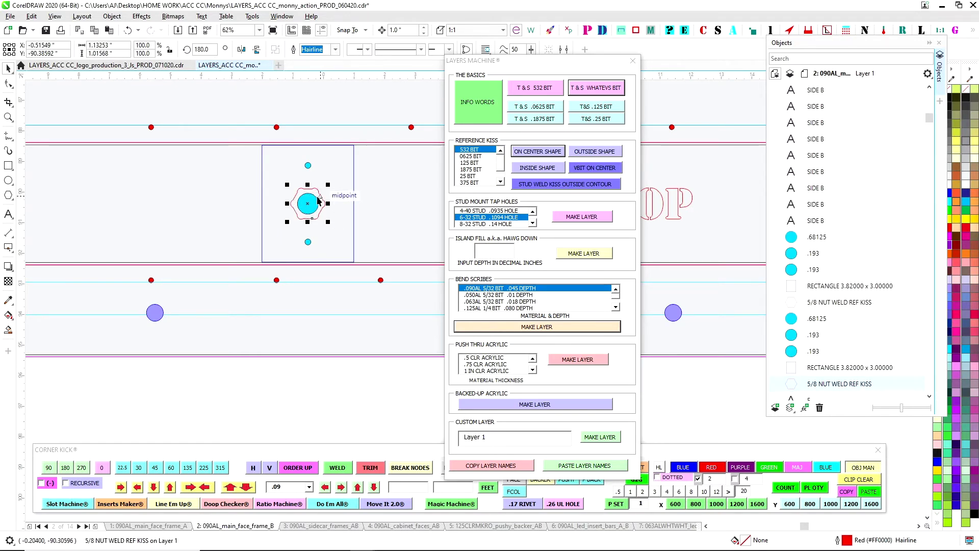
{"action": "left_click", "coordinate": [535, 171]}
{"action": "scroll", "coordinate": [827, 330], "scroll_direction": "up", "scroll_amount": 4}
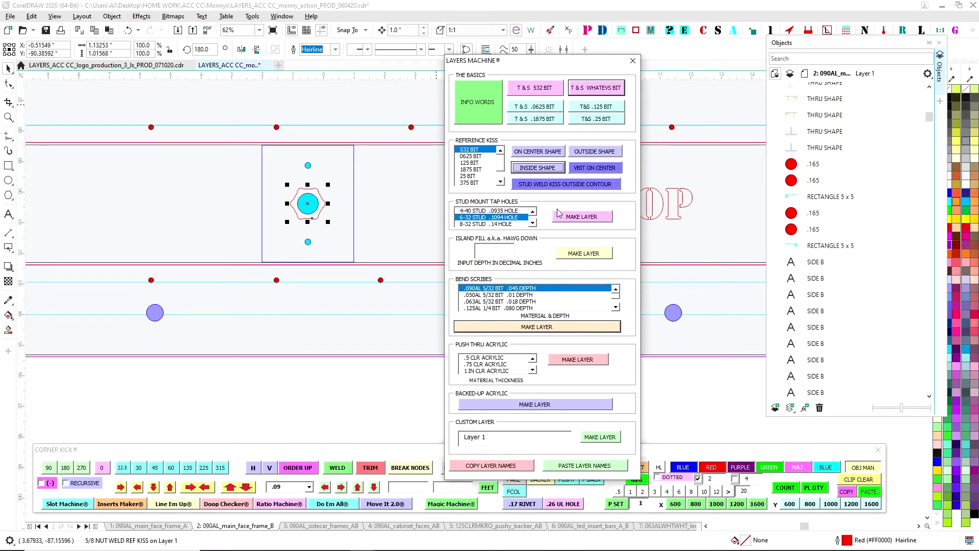
Step: Close Layers Machine and open Info Words with all frame and corner parts of the page in view
{"action": "left_click_drag", "start_coordinate": [598, 62], "coordinate": [837, 78]}
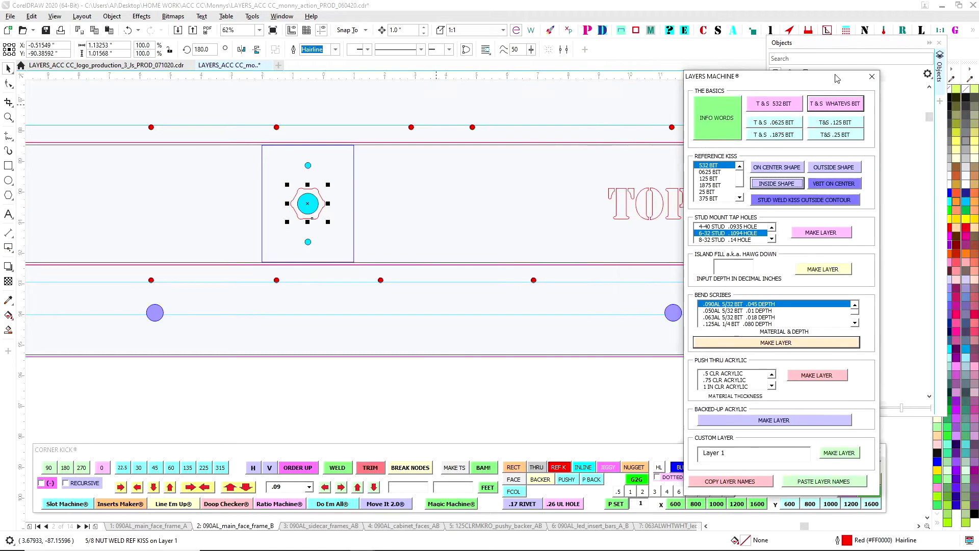
{"action": "scroll", "coordinate": [557, 247], "scroll_direction": "down", "scroll_amount": 3}
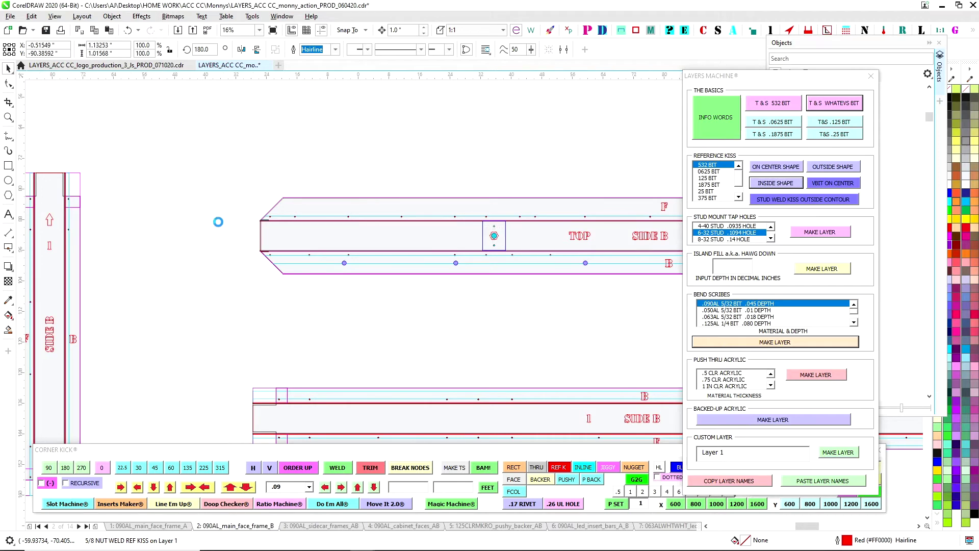
{"action": "scroll", "coordinate": [217, 227], "scroll_direction": "down", "scroll_amount": 3}
{"action": "scroll", "coordinate": [608, 301], "scroll_direction": "right", "scroll_amount": 8}
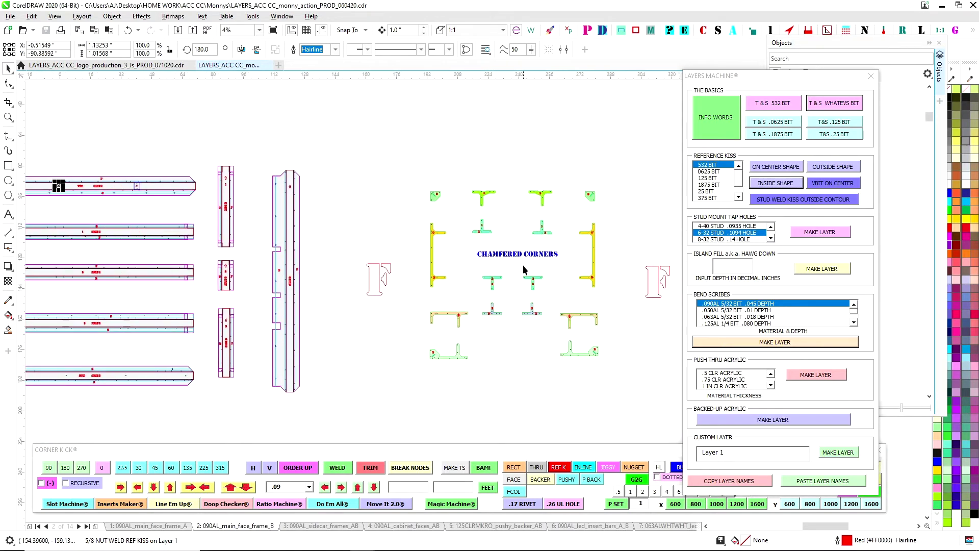
{"action": "scroll", "coordinate": [276, 225], "scroll_direction": "down", "scroll_amount": 3}
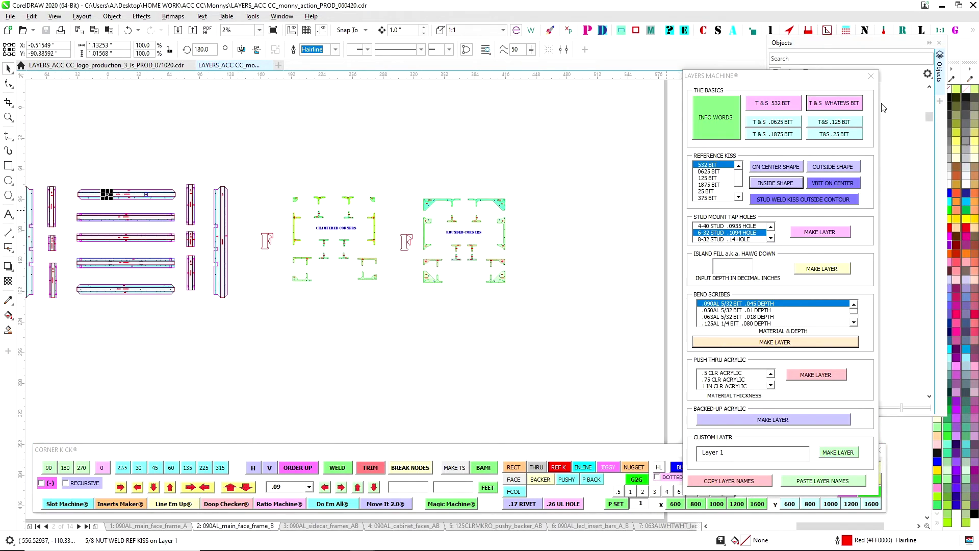
{"action": "left_click_drag", "start_coordinate": [837, 81], "coordinate": [637, 72]}
{"action": "left_click", "coordinate": [671, 63]}
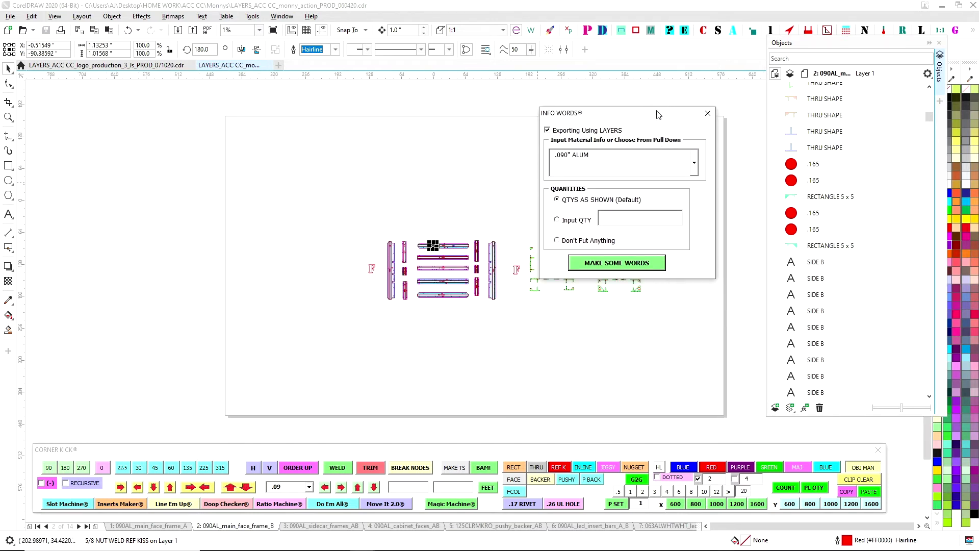
Step: Generate the info words for .090" ALUM with quantities as shown, set for exporting using layers
{"action": "left_click_drag", "start_coordinate": [658, 114], "coordinate": [696, 82]}
{"action": "left_click", "coordinate": [432, 225]}
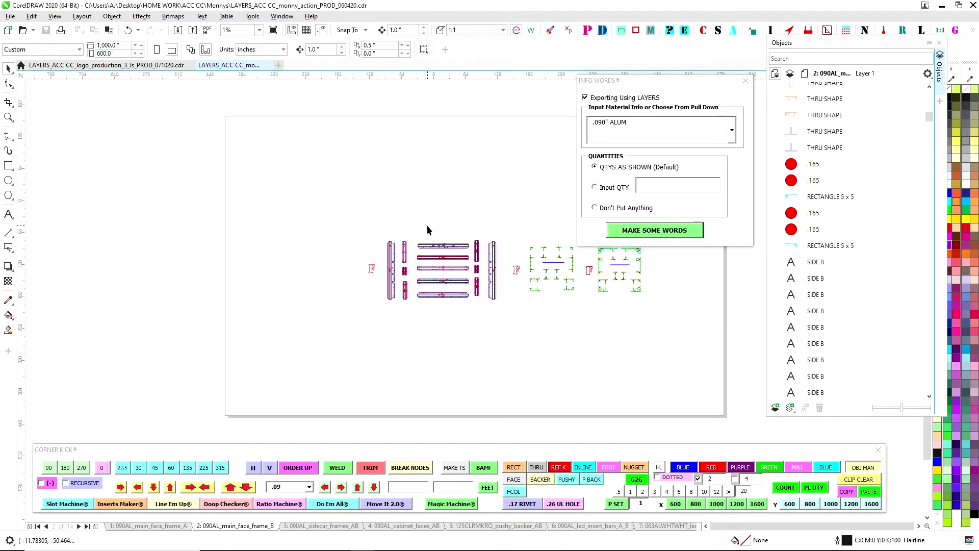
{"action": "left_click", "coordinate": [732, 130]}
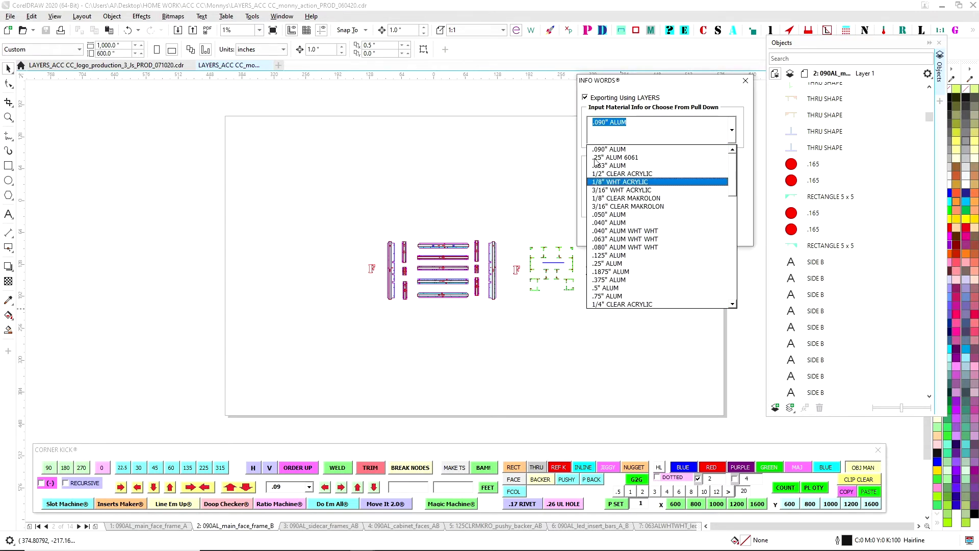
{"action": "left_click", "coordinate": [644, 149]}
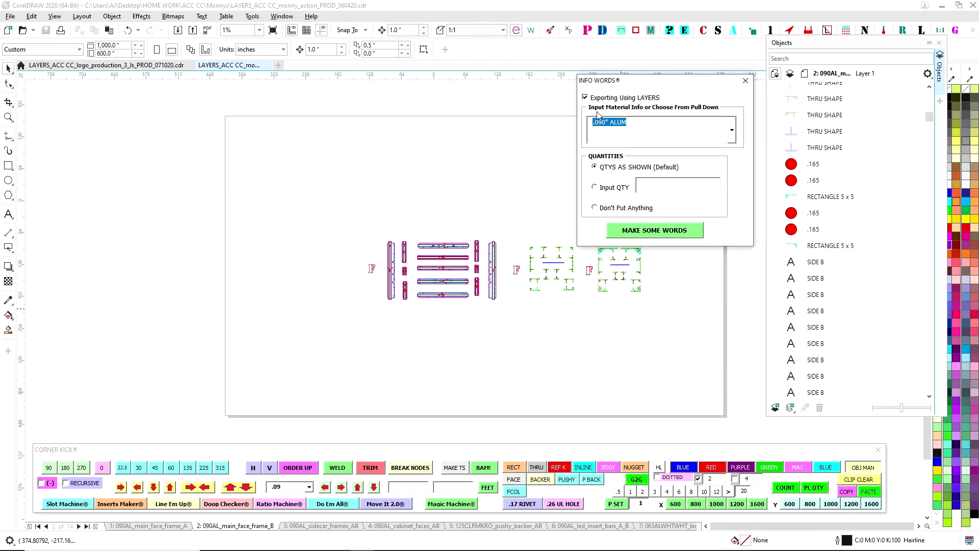
{"action": "left_click", "coordinate": [670, 235]}
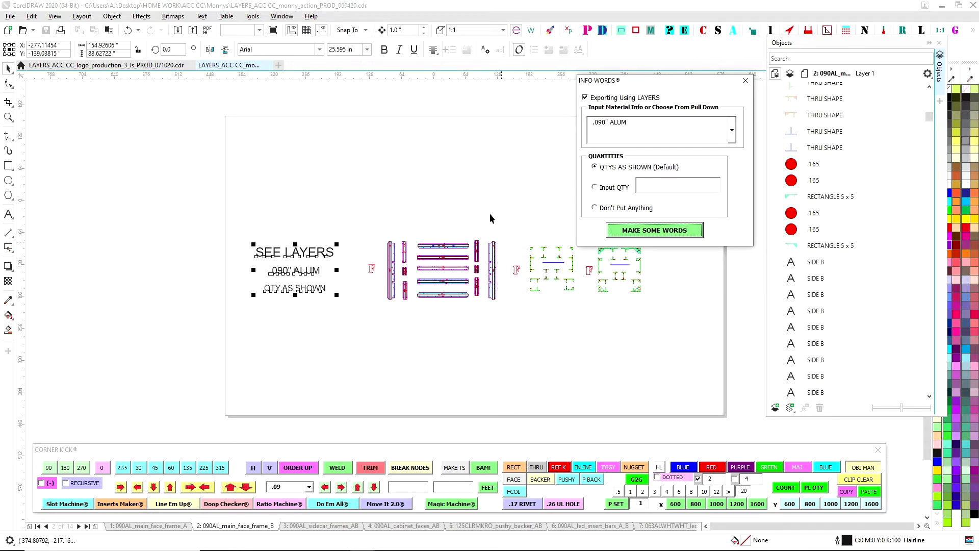
Step: Select all the frame and corner parts beside the new info words on page 090AL_main_face_frame_B
{"action": "left_click", "coordinate": [508, 236]}
{"action": "left_click_drag", "start_coordinate": [343, 204], "coordinate": [707, 355]}
{"action": "scroll", "coordinate": [357, 253], "scroll_direction": "up", "scroll_amount": 3}
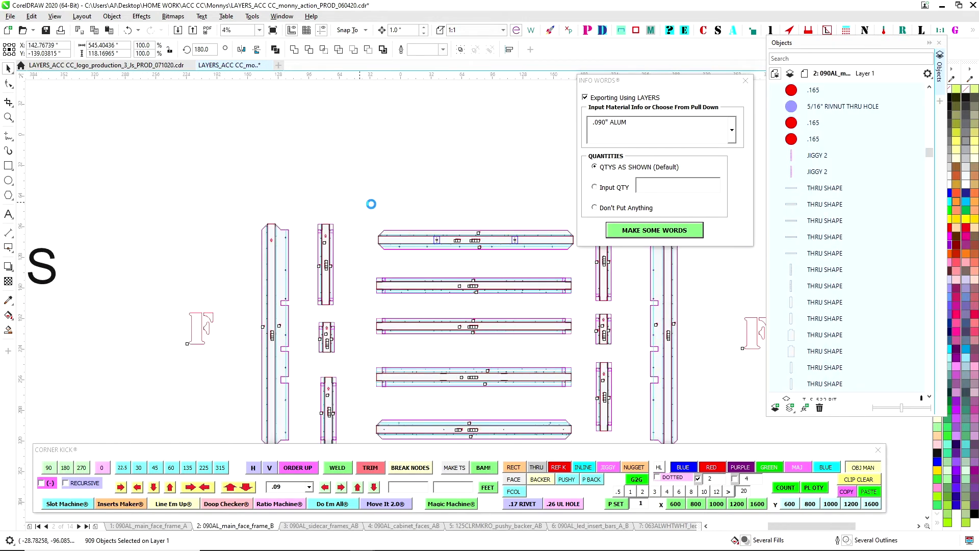
Step: Scale the SEE LAYERS, .090" ALUM and QTY AS SHOWN text down to about 122 inches wide and place it beside the F mark
{"action": "scroll", "coordinate": [367, 204], "scroll_direction": "down", "scroll_amount": 2}
{"action": "left_click_drag", "start_coordinate": [189, 311], "coordinate": [230, 311]}
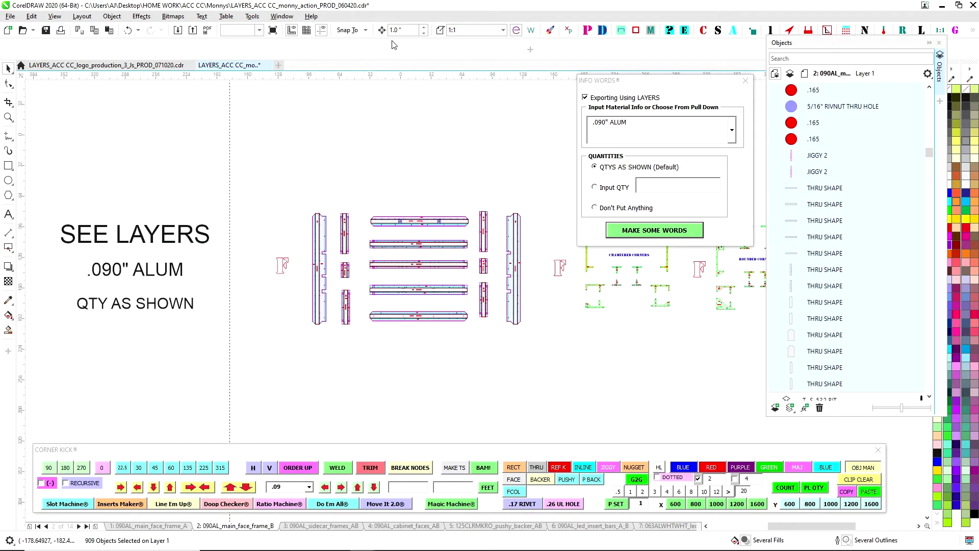
{"action": "key", "text": "Escape"}
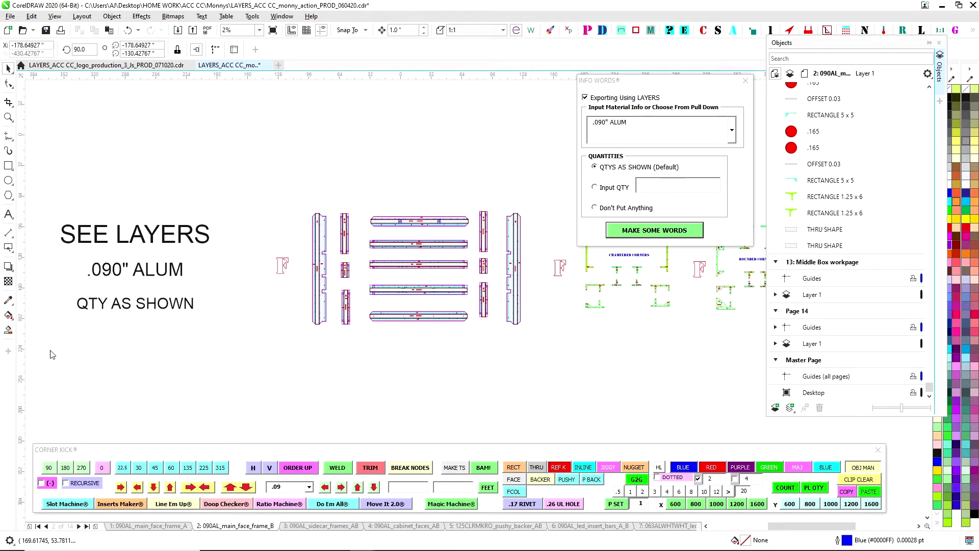
{"action": "left_click_drag", "start_coordinate": [51, 204], "coordinate": [250, 372]}
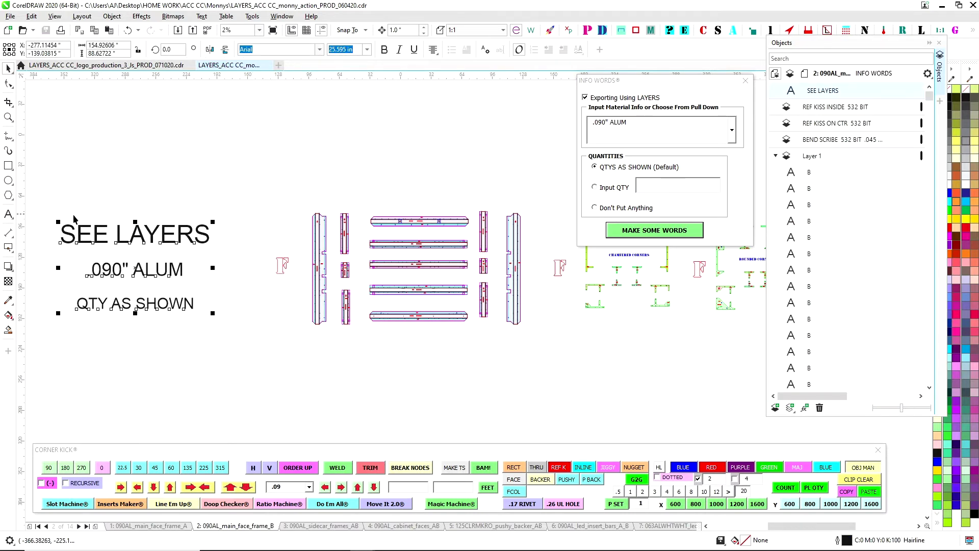
{"action": "left_click_drag", "start_coordinate": [59, 222], "coordinate": [121, 257]}
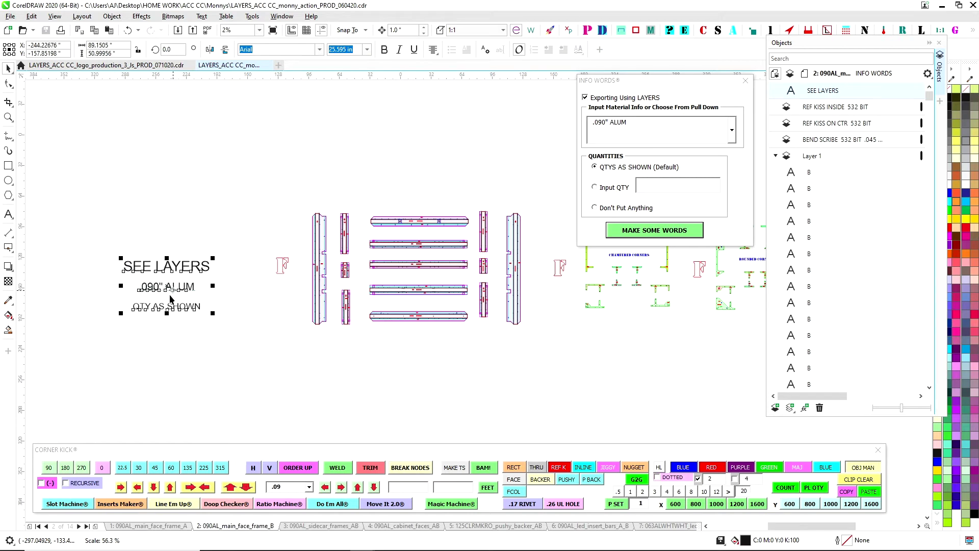
{"action": "left_click_drag", "start_coordinate": [170, 299], "coordinate": [214, 284]}
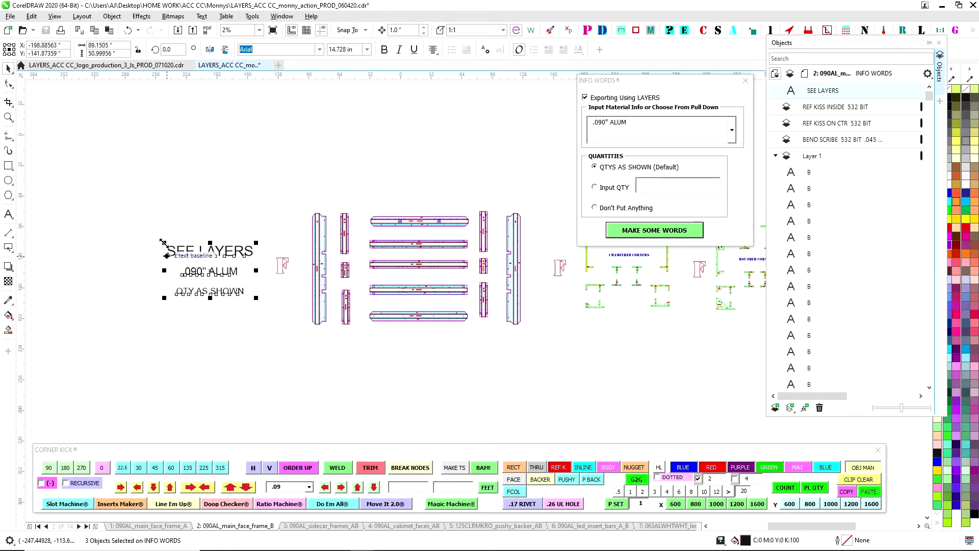
{"action": "left_click_drag", "start_coordinate": [163, 242], "coordinate": [131, 222]}
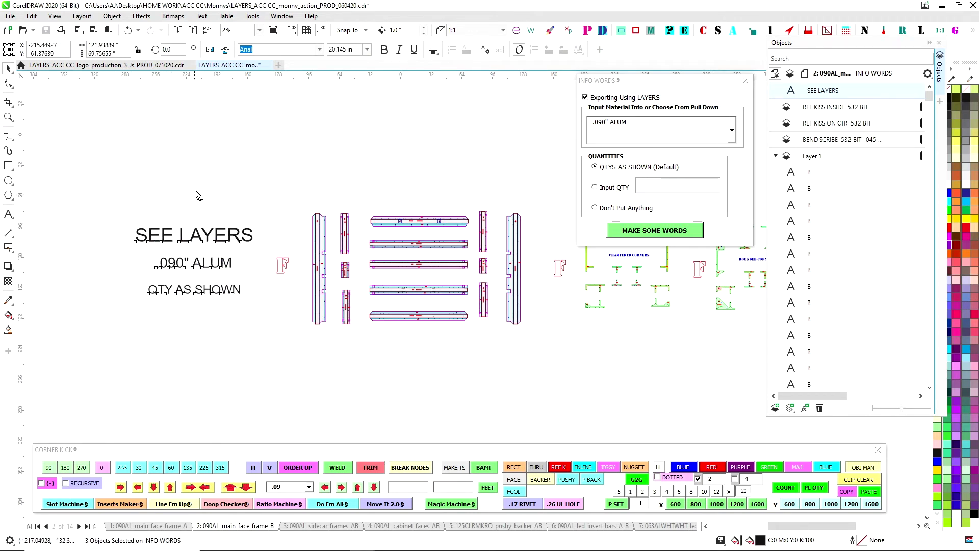
{"action": "mouse_move", "coordinate": [205, 228]}
{"action": "left_mouse_down"}
{"action": "mouse_move", "coordinate": [214, 244]}
{"action": "mouse_move", "coordinate": [212, 224]}
{"action": "left_mouse_up"}
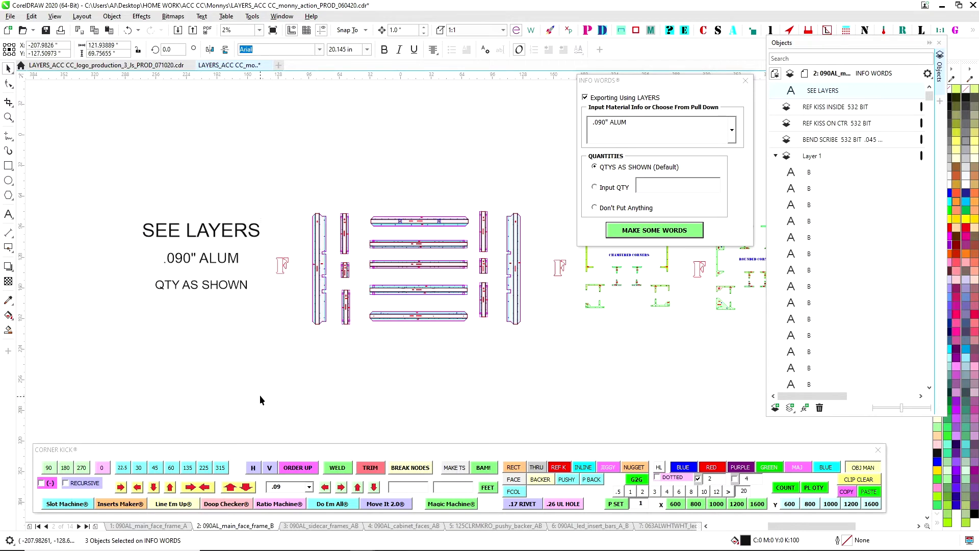
{"action": "left_click", "coordinate": [259, 396]}
Step: Compare the info text placement with page 090AL_main_face_frame_A, and return to the full layout of 090AL_main_face_frame_B
{"action": "left_click", "coordinate": [184, 525]}
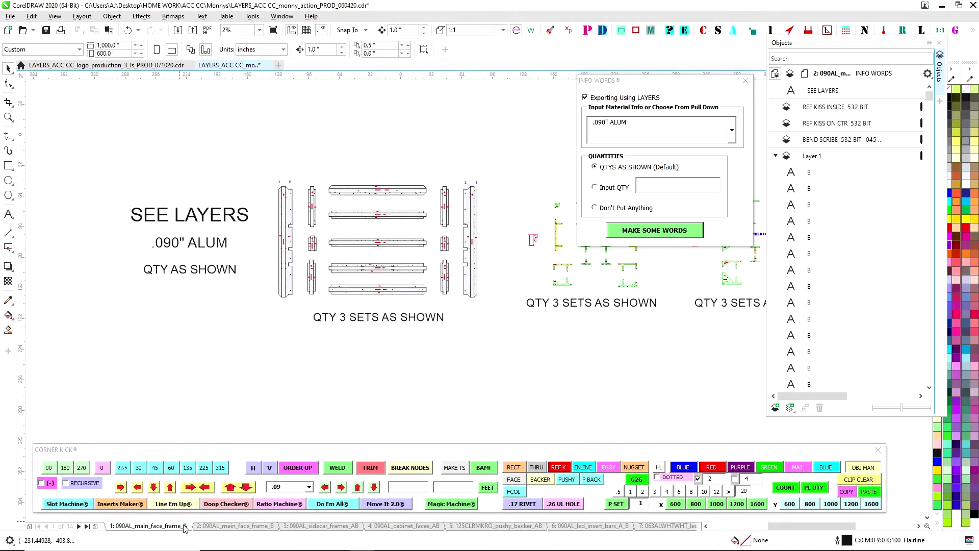
{"action": "left_click", "coordinate": [212, 526]}
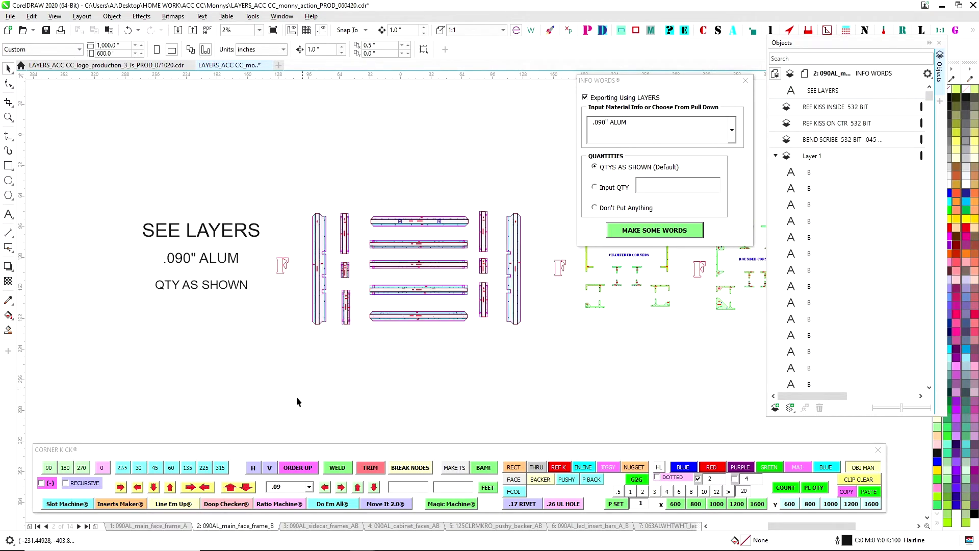
{"action": "scroll", "coordinate": [356, 160], "scroll_direction": "right", "scroll_amount": 3}
{"action": "scroll", "coordinate": [191, 120], "scroll_direction": "down", "scroll_amount": 1}
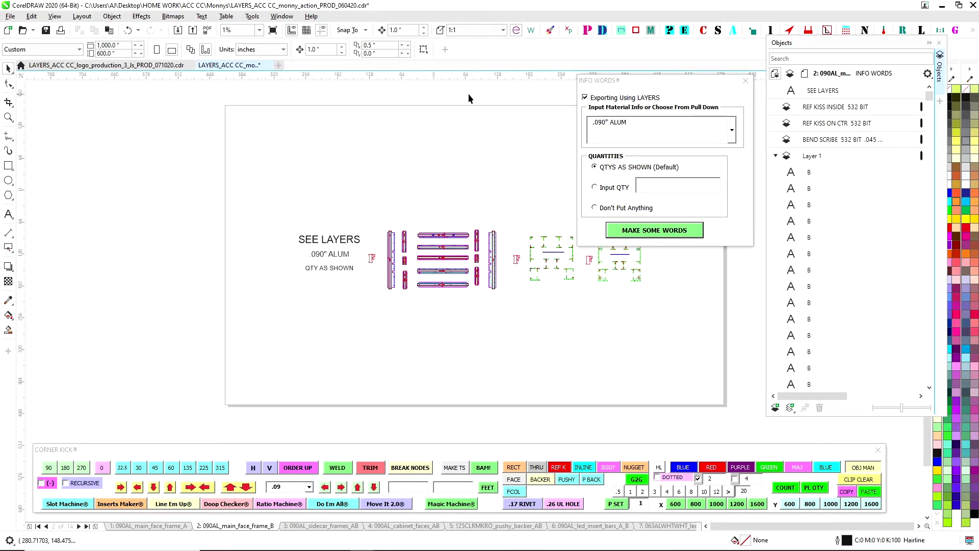
Step: Close Info Words, and open the Send It tool with all artwork on the page selected
{"action": "left_click", "coordinate": [746, 81]}
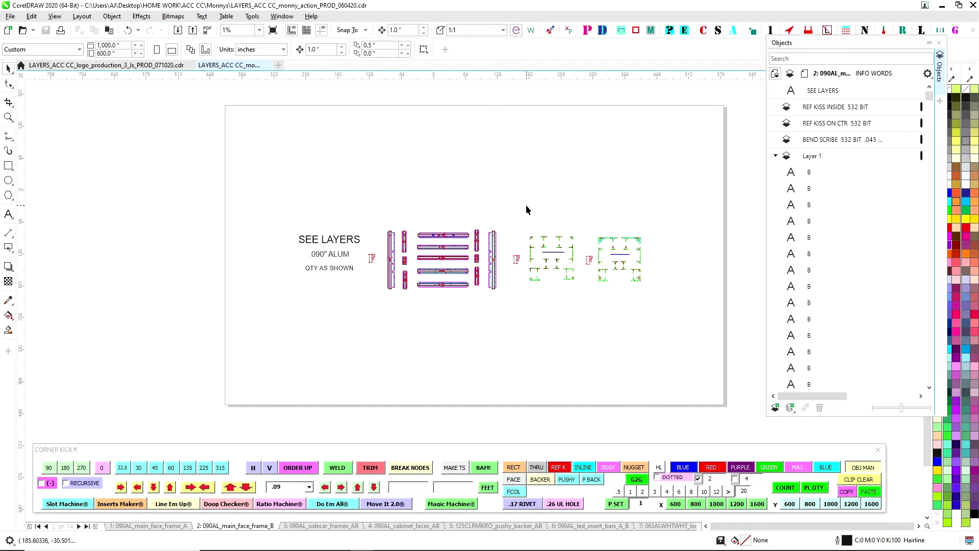
{"action": "left_click_drag", "start_coordinate": [255, 179], "coordinate": [679, 347]}
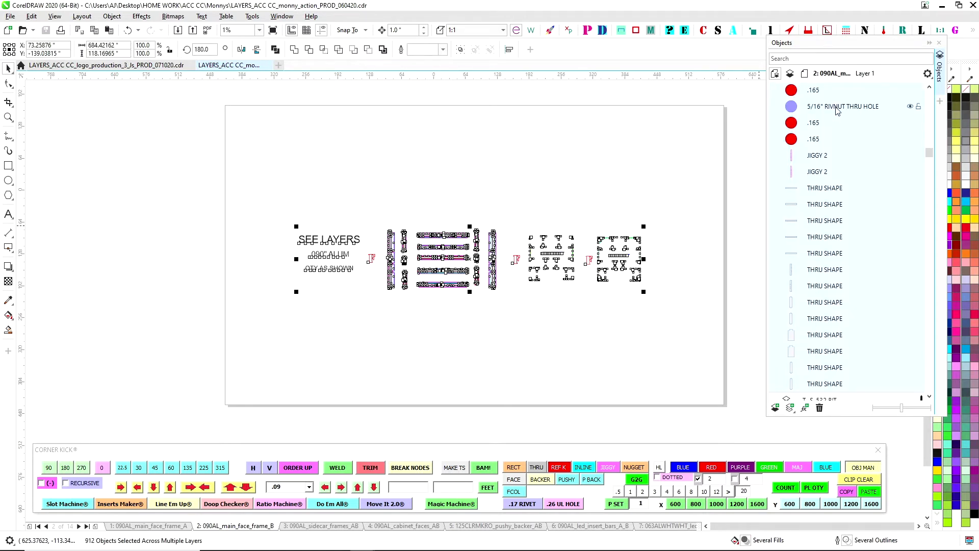
{"action": "left_click_drag", "start_coordinate": [265, 159], "coordinate": [711, 376]}
{"action": "left_click_drag", "start_coordinate": [978, 18], "coordinate": [712, 20]}
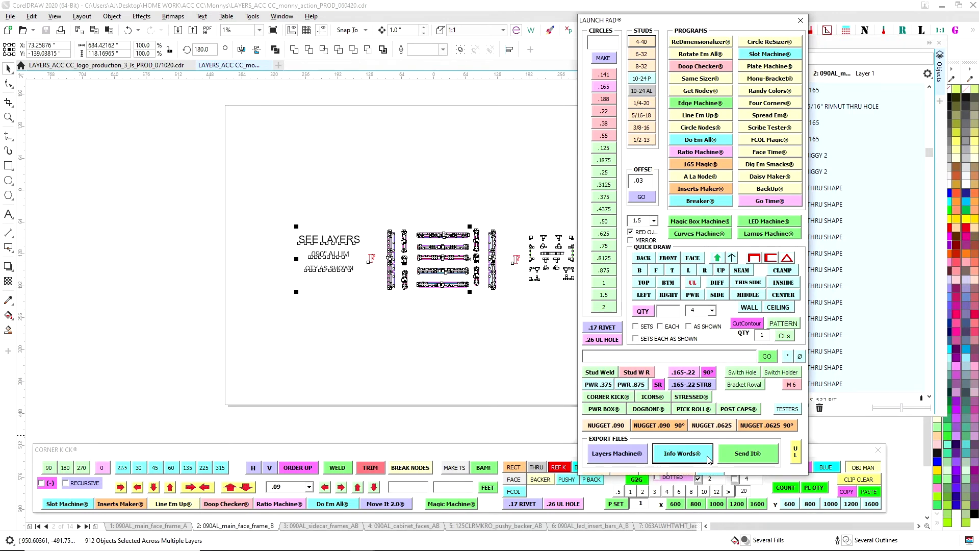
{"action": "left_click", "coordinate": [742, 461]}
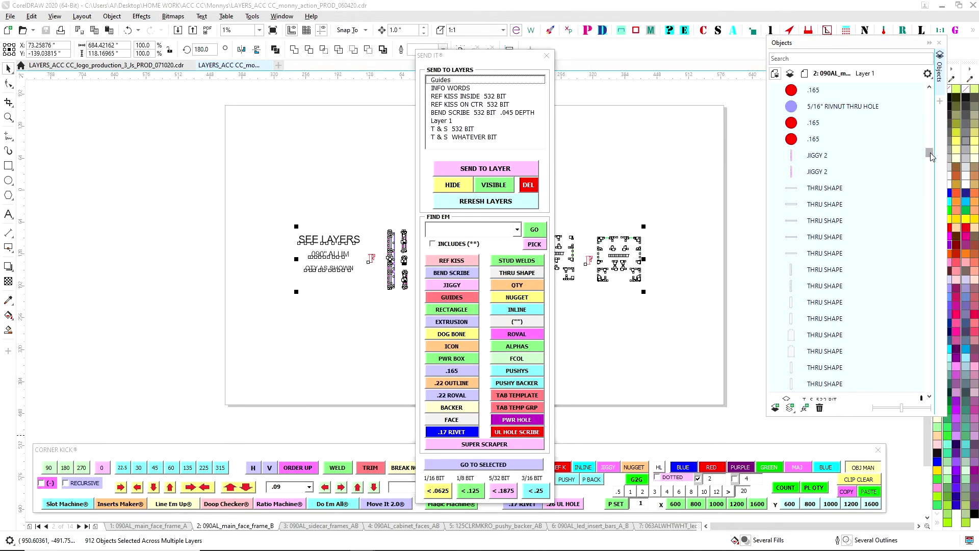
Step: Collapse page 2's Layer 1 and INFO WORDS in the object list, and arrange the Objects and Send It windows side by side
{"action": "left_click_drag", "start_coordinate": [930, 156], "coordinate": [931, 95]}
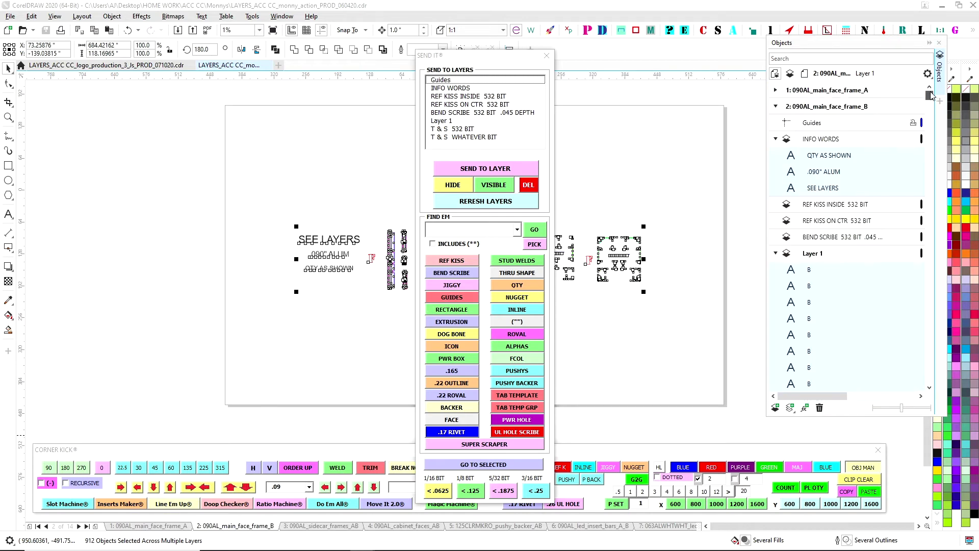
{"action": "left_click", "coordinate": [776, 253]}
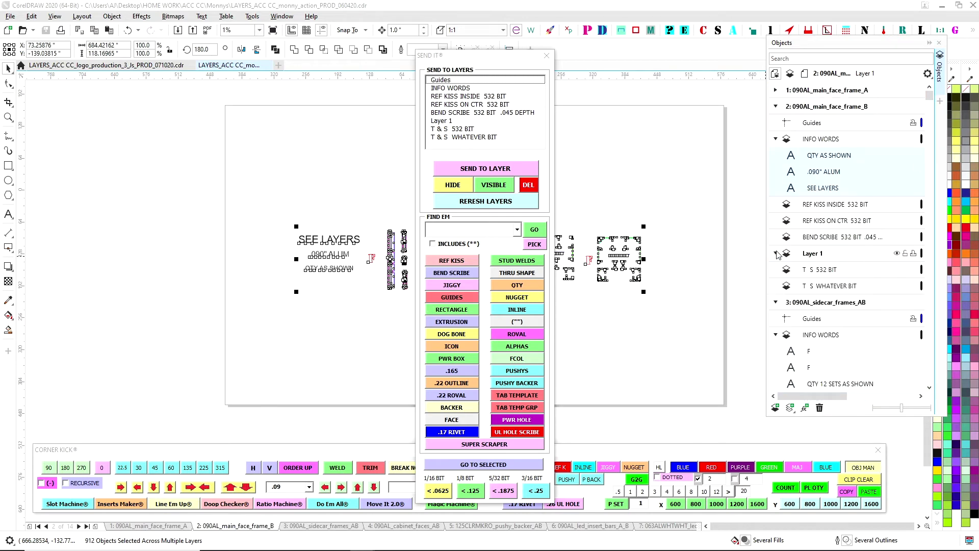
{"action": "left_click", "coordinate": [776, 139]}
{"action": "left_click", "coordinate": [825, 108]}
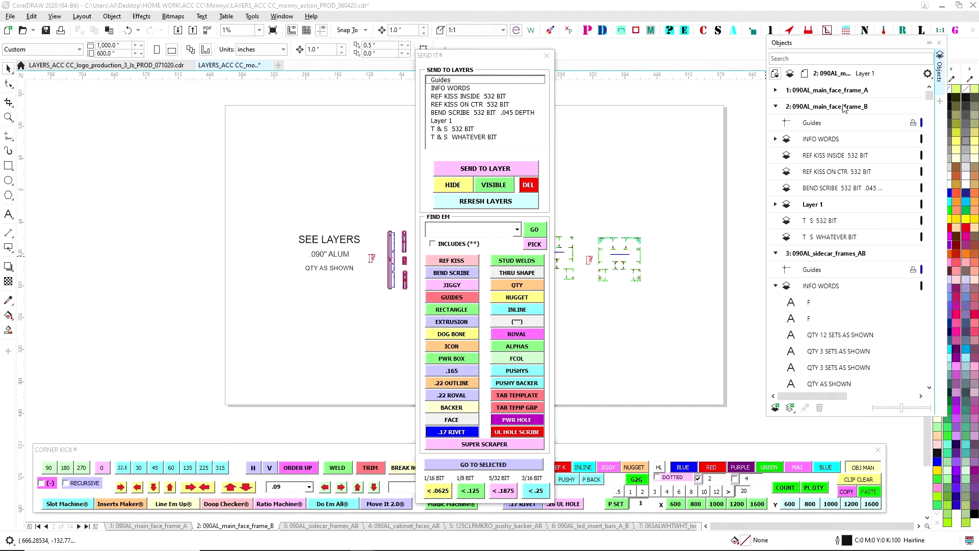
{"action": "left_click_drag", "start_coordinate": [840, 45], "coordinate": [827, 51]}
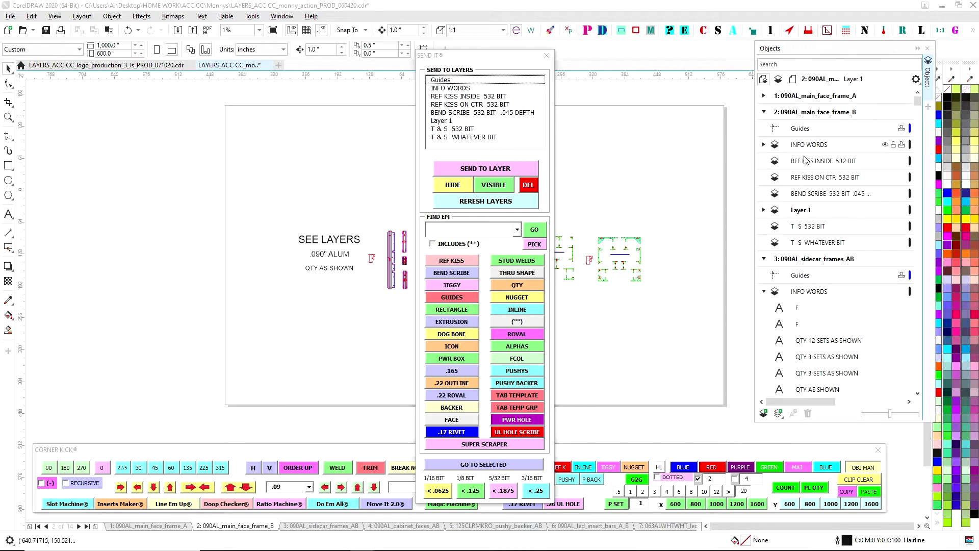
{"action": "left_click_drag", "start_coordinate": [490, 64], "coordinate": [632, 58]}
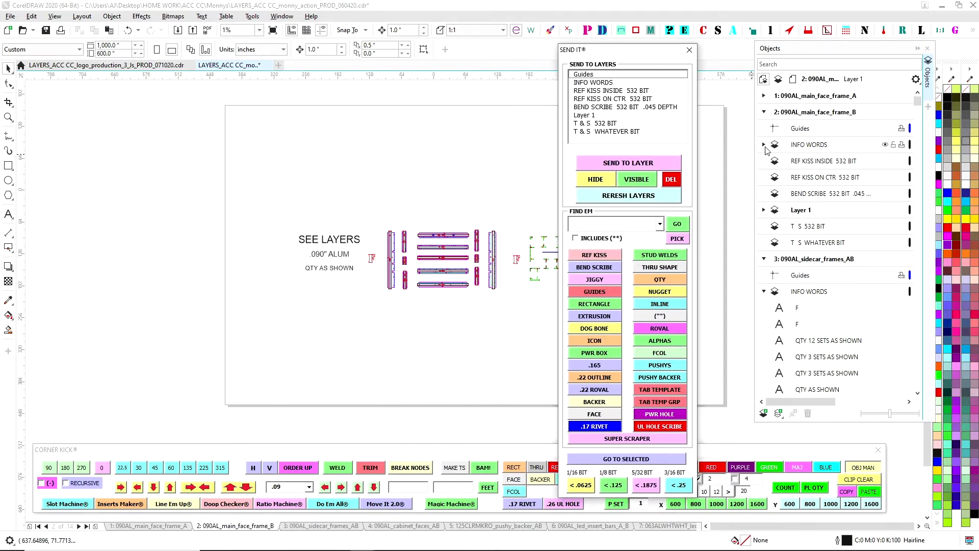
Step: Expand the INFO WORDS layer and check which layers hold the info text and the adjacent F mark
{"action": "left_click", "coordinate": [764, 146]}
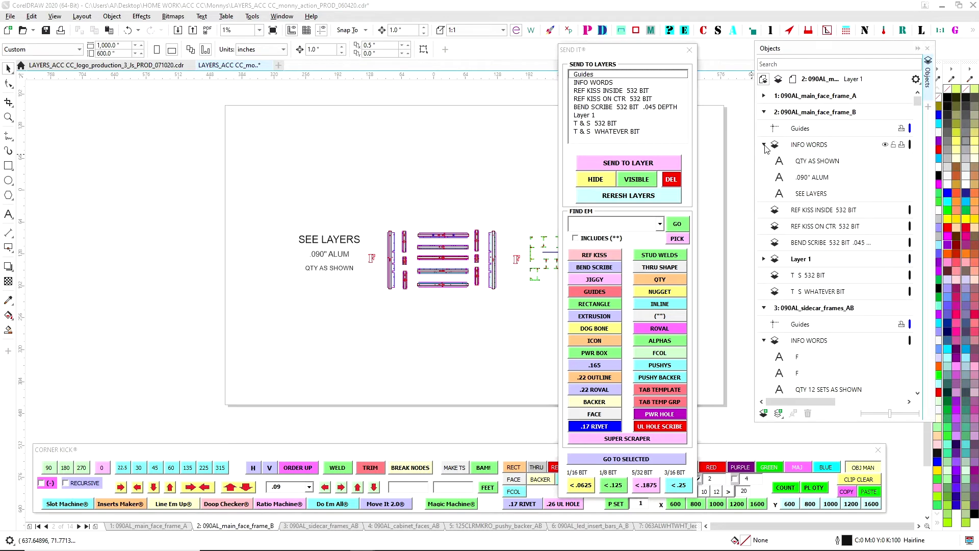
{"action": "left_click_drag", "start_coordinate": [301, 219], "coordinate": [373, 284]}
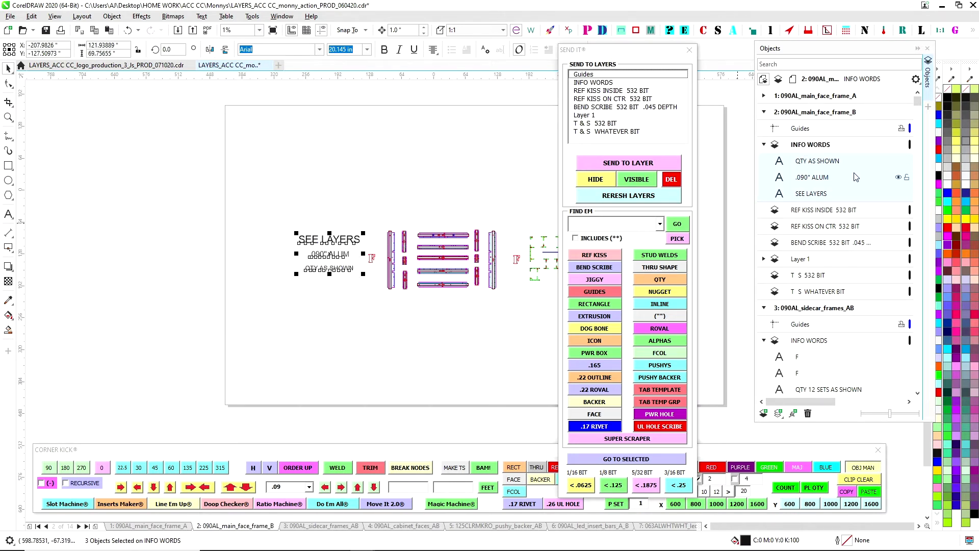
{"action": "left_click", "coordinate": [371, 258], "text": "shift"}
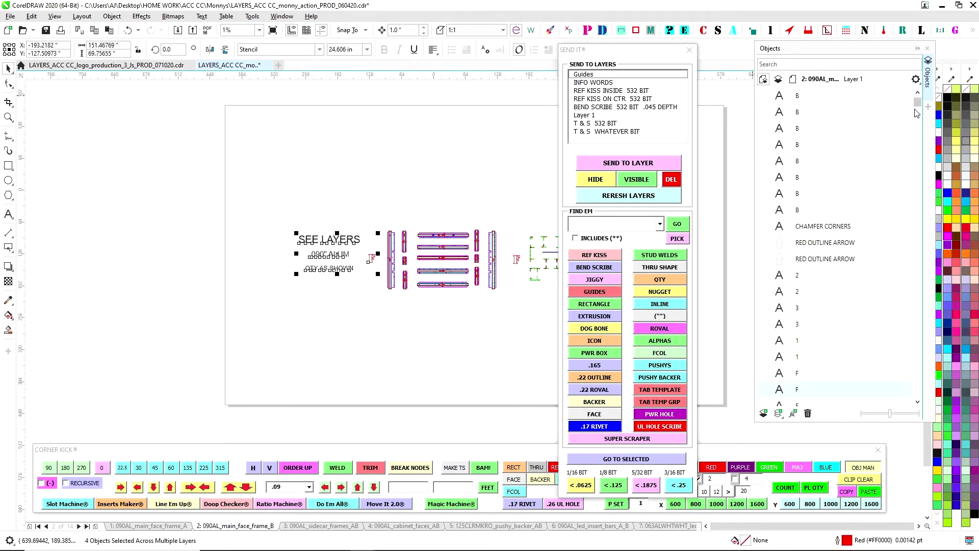
Step: Send the F mark beside the info text to the INFO WORDS layer
{"action": "left_click", "coordinate": [350, 216]}
{"action": "left_click", "coordinate": [372, 257]}
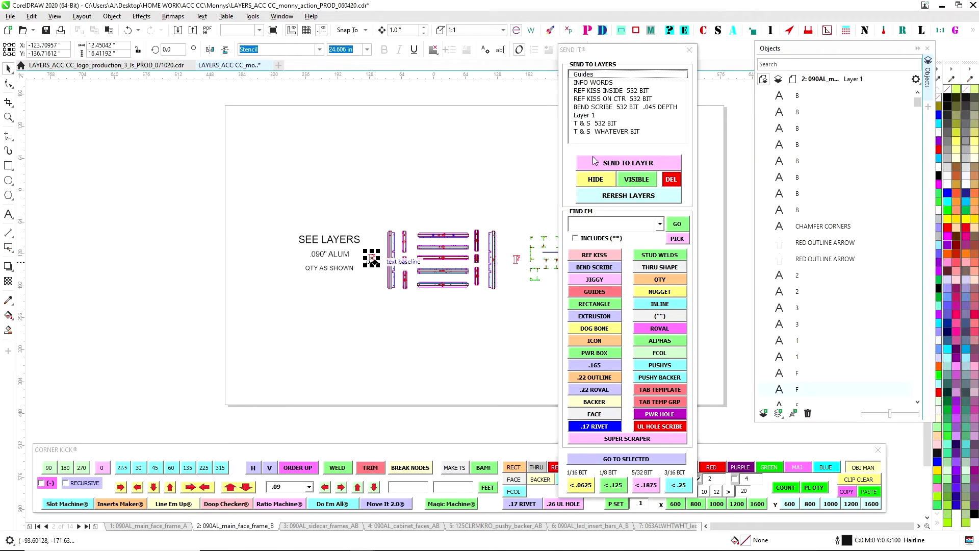
{"action": "left_click", "coordinate": [594, 82]}
{"action": "left_click", "coordinate": [628, 162]}
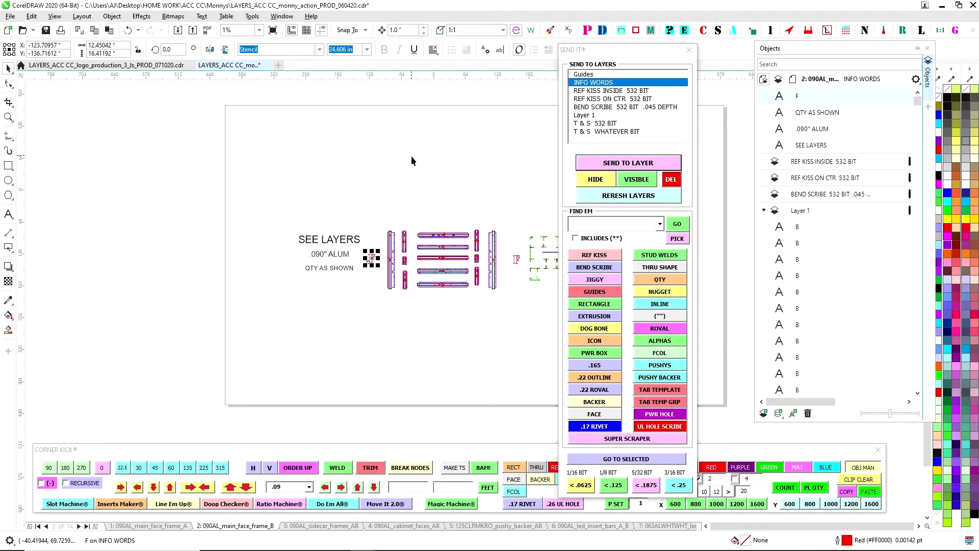
Step: Collapse the INFO WORDS and Layer 1 entries of 090AL_main_face_frame_B in the object list
{"action": "scroll", "coordinate": [918, 95], "scroll_direction": "up", "scroll_amount": 2}
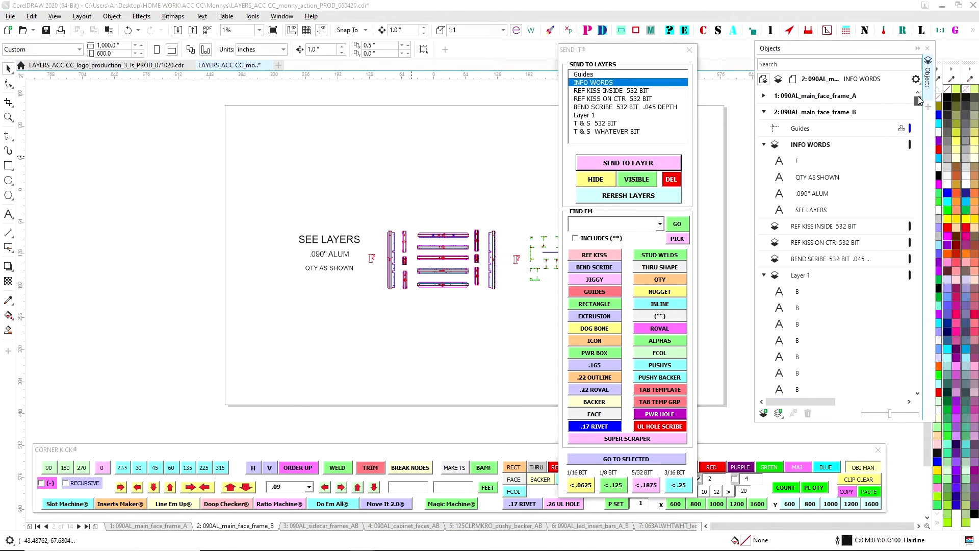
{"action": "left_click", "coordinate": [764, 145]}
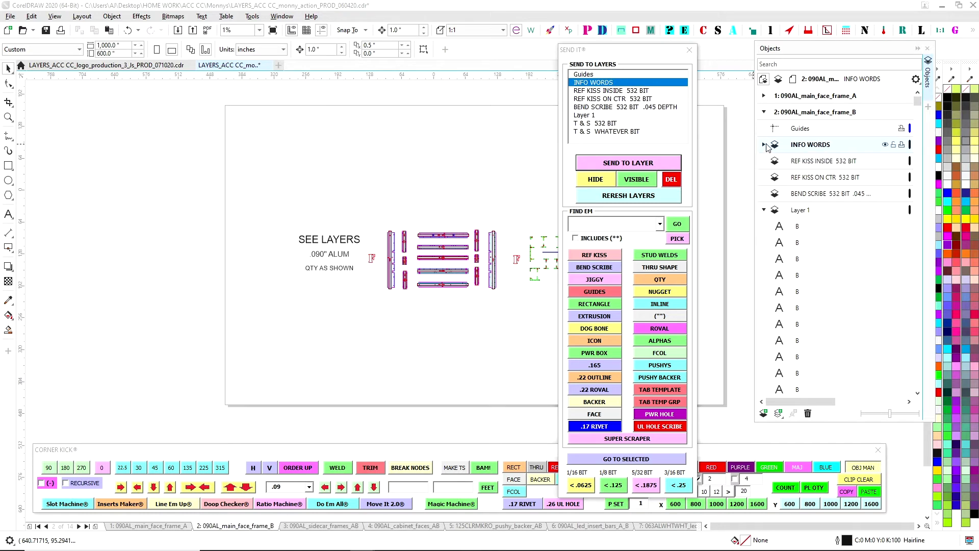
{"action": "left_click", "coordinate": [764, 210]}
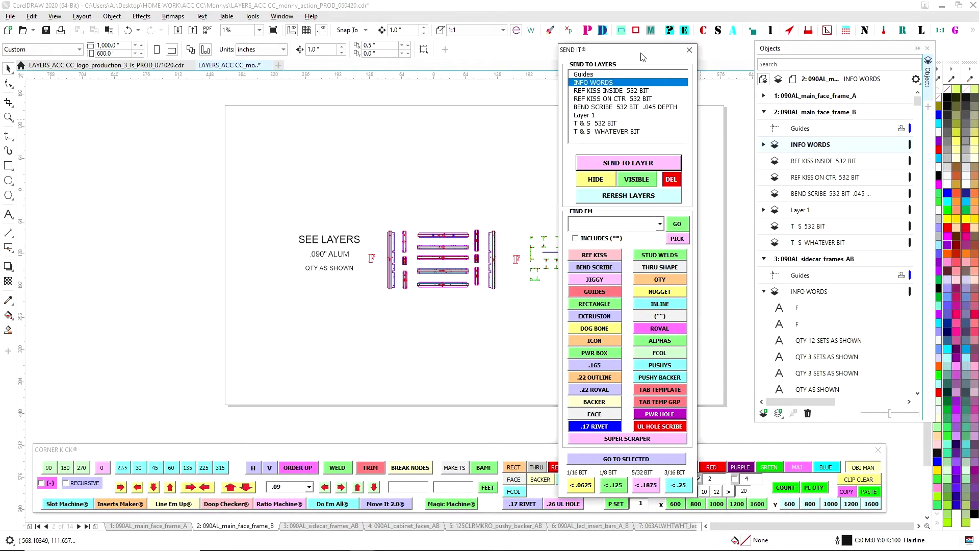
Step: Move the Send It window clear of the artwork, over the Objects window, and refresh its layer list
{"action": "left_click_drag", "start_coordinate": [644, 51], "coordinate": [814, 37]}
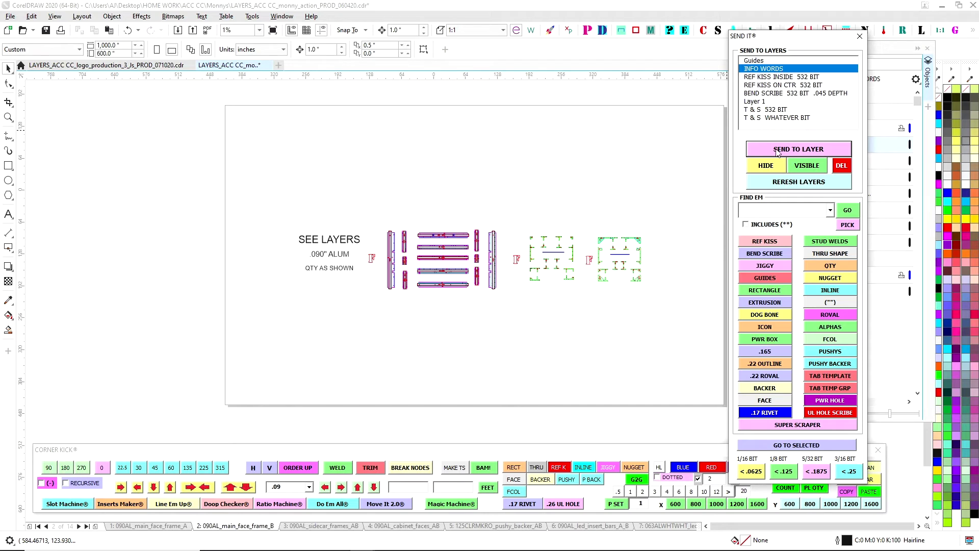
{"action": "left_click", "coordinate": [808, 183]}
{"action": "left_click", "coordinate": [881, 50]}
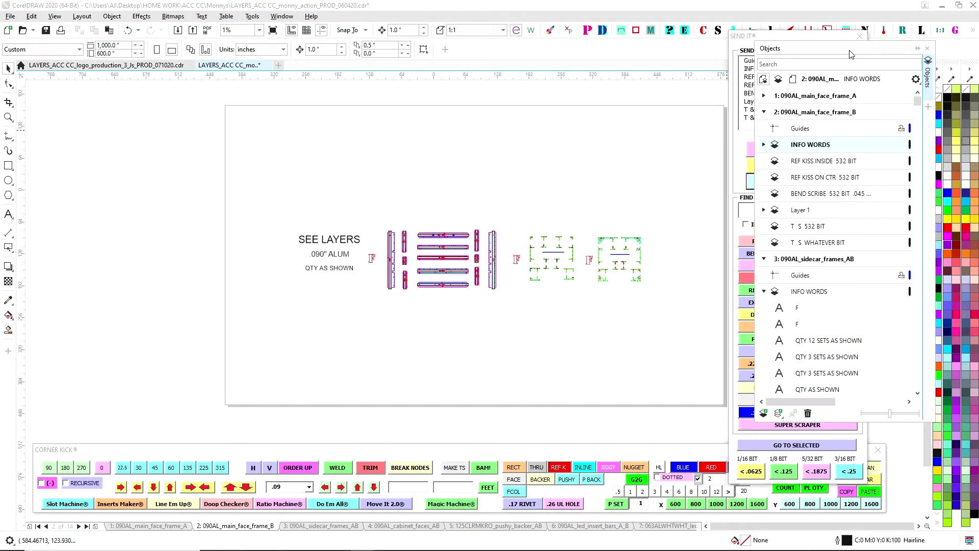
{"action": "mouse_move", "coordinate": [851, 54]}
{"action": "left_mouse_down"}
{"action": "mouse_move", "coordinate": [747, 77]}
{"action": "mouse_move", "coordinate": [832, 70]}
{"action": "mouse_move", "coordinate": [814, 47]}
{"action": "left_mouse_up"}
{"action": "left_click", "coordinate": [818, 44]}
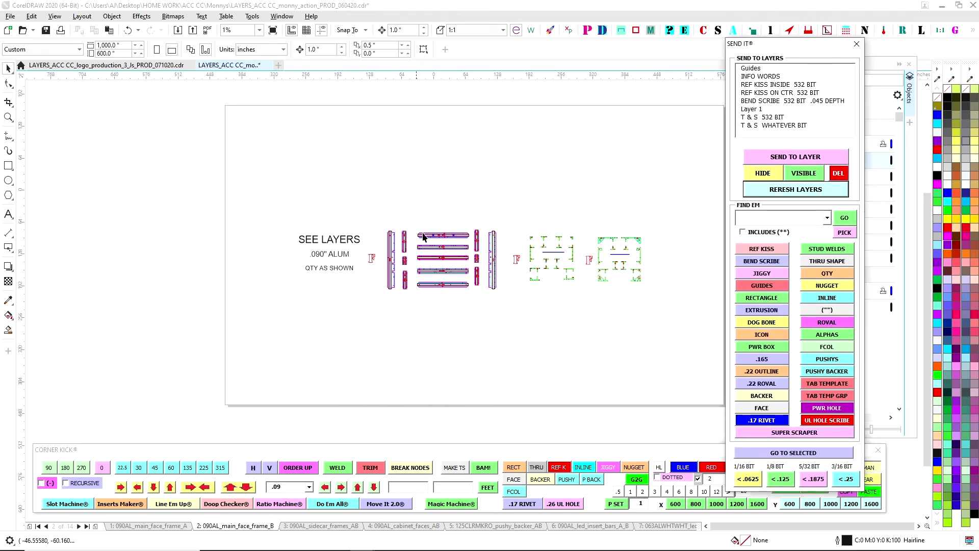
Step: Inspect the TOP SIDE B part, checking its outline, the holes in its lower flange and the F letter on its upper flange
{"action": "left_click", "coordinate": [403, 343]}
{"action": "scroll", "coordinate": [406, 215], "scroll_direction": "up", "scroll_amount": 3}
{"action": "scroll", "coordinate": [404, 259], "scroll_direction": "up", "scroll_amount": 2}
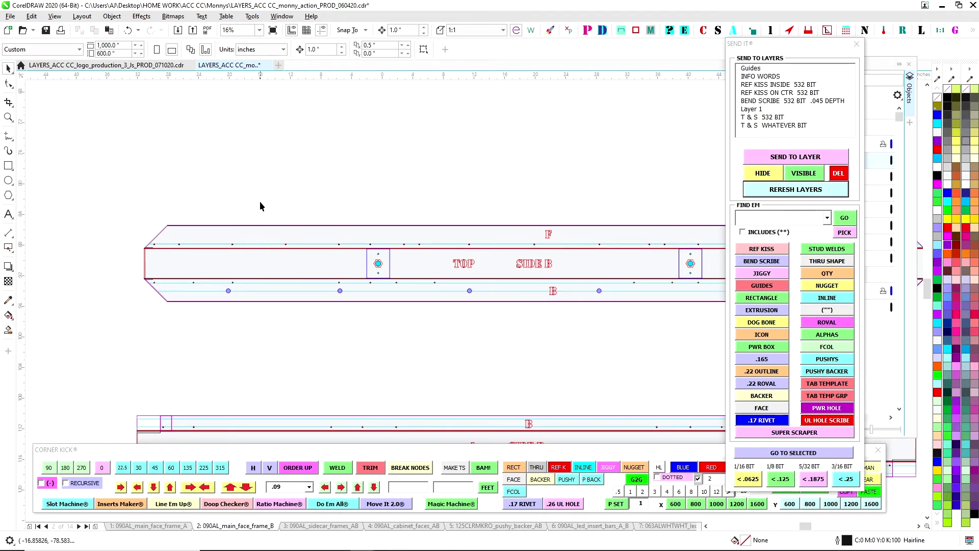
{"action": "left_click", "coordinate": [272, 227]}
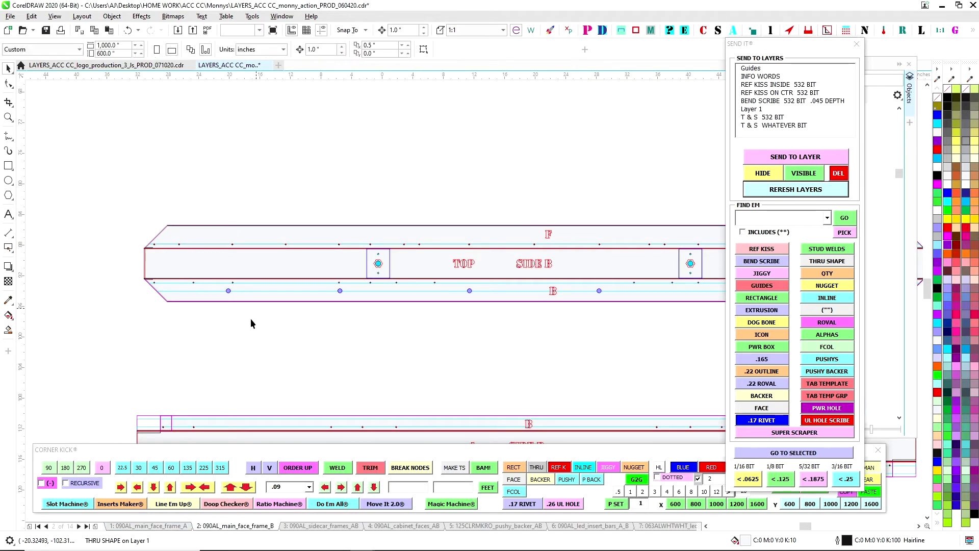
{"action": "left_click", "coordinate": [228, 291]}
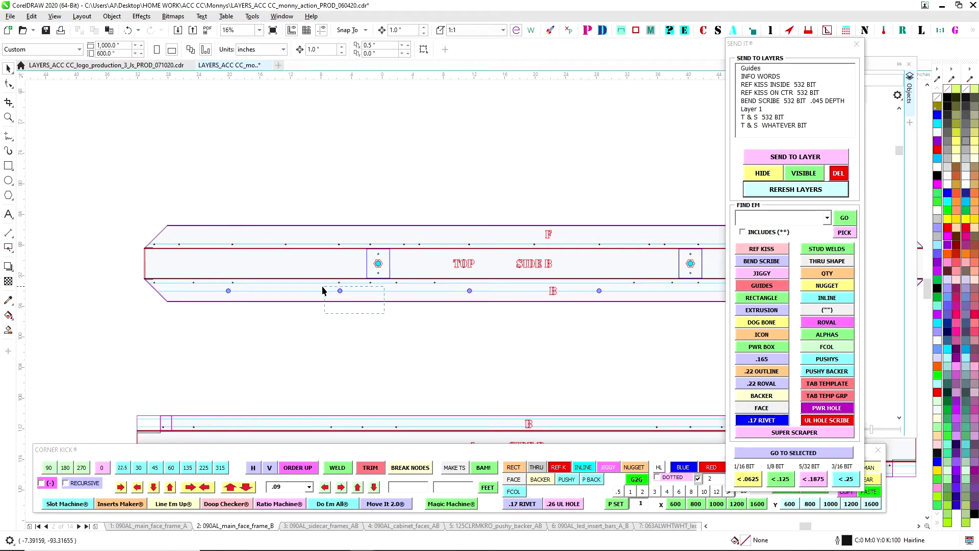
{"action": "left_click", "coordinate": [340, 291]}
{"action": "left_click", "coordinate": [551, 218]}
{"action": "scroll", "coordinate": [549, 239], "scroll_direction": "up", "scroll_amount": 2}
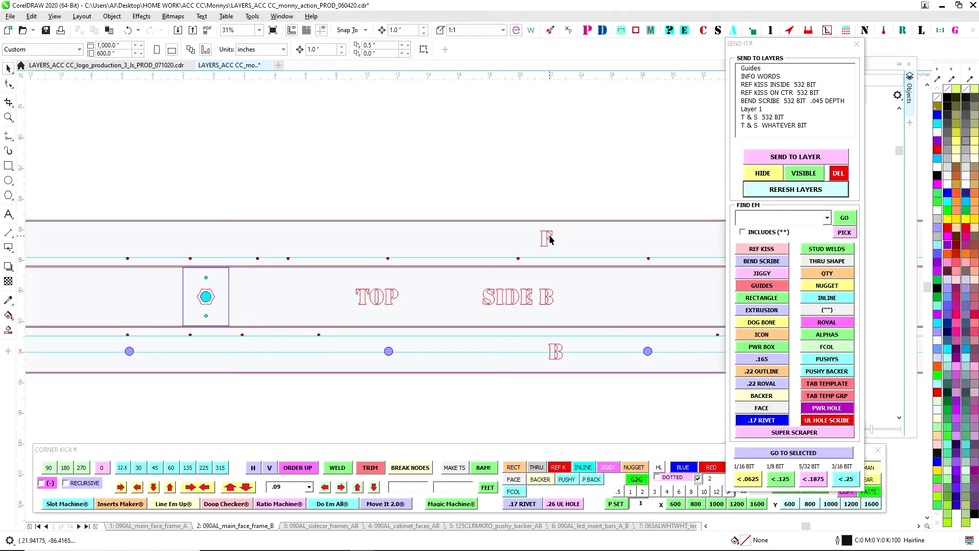
{"action": "left_click_drag", "start_coordinate": [511, 185], "coordinate": [592, 249]}
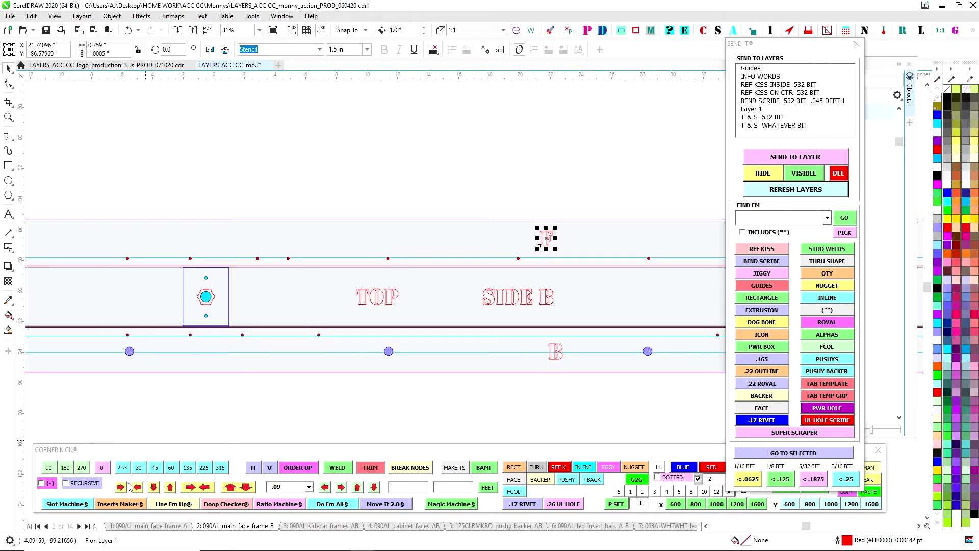
Step: Select the area around the TOP SIDE B lettering and filter the selection to its ref kiss objects
{"action": "left_click", "coordinate": [384, 298]}
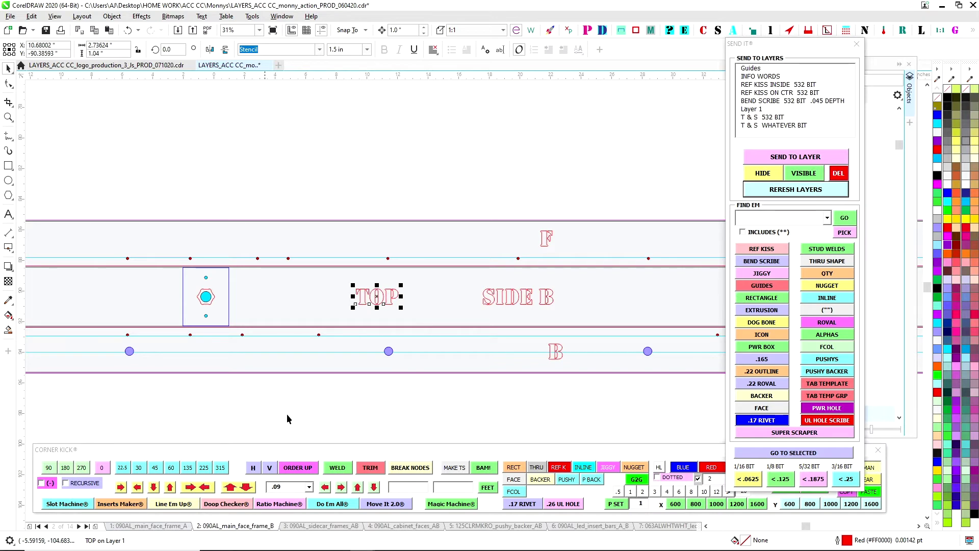
{"action": "scroll", "coordinate": [466, 203], "scroll_direction": "down", "scroll_amount": 2}
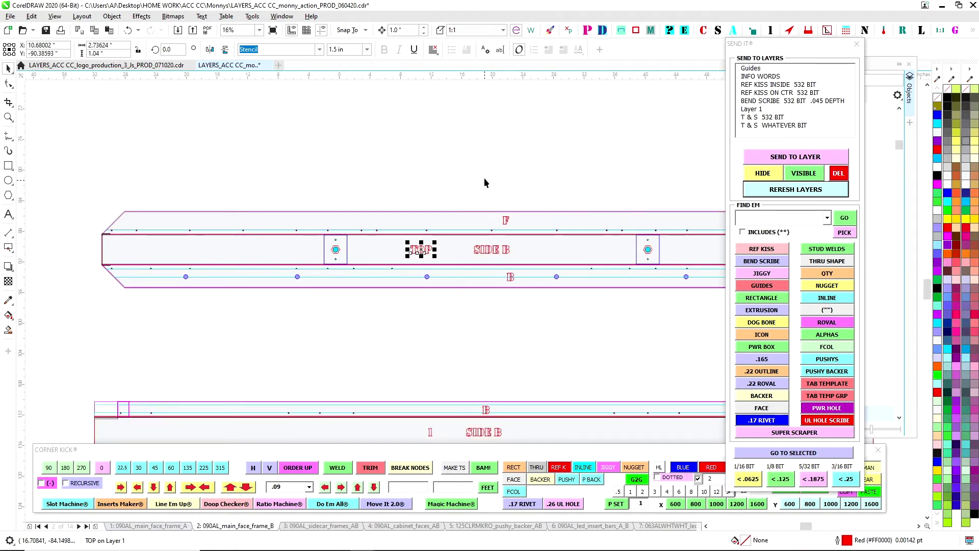
{"action": "left_click", "coordinate": [505, 220]}
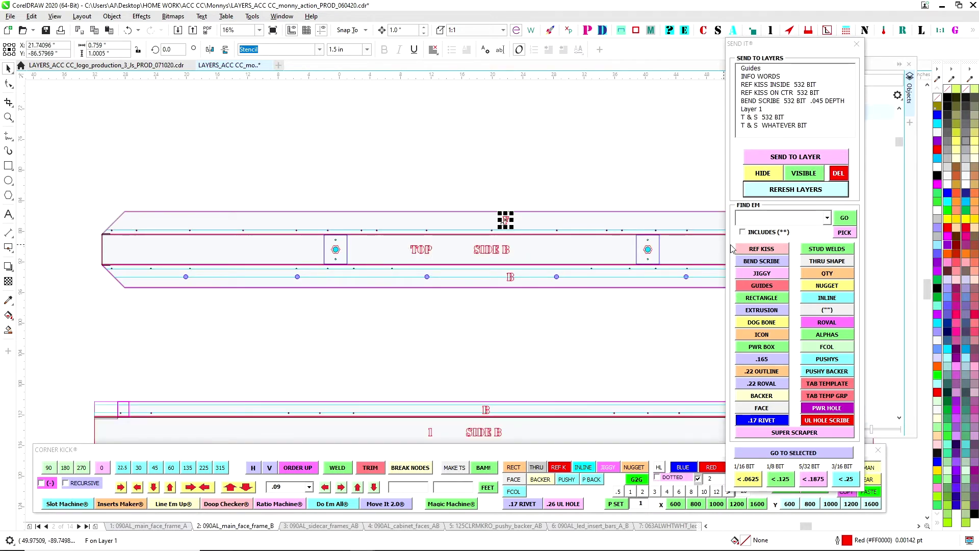
{"action": "left_click", "coordinate": [755, 252]}
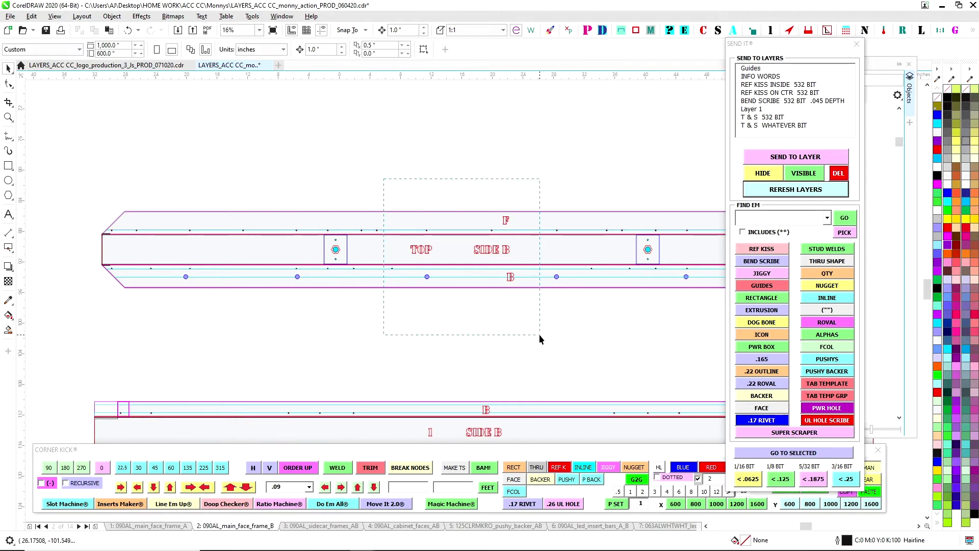
{"action": "left_click", "coordinate": [774, 249]}
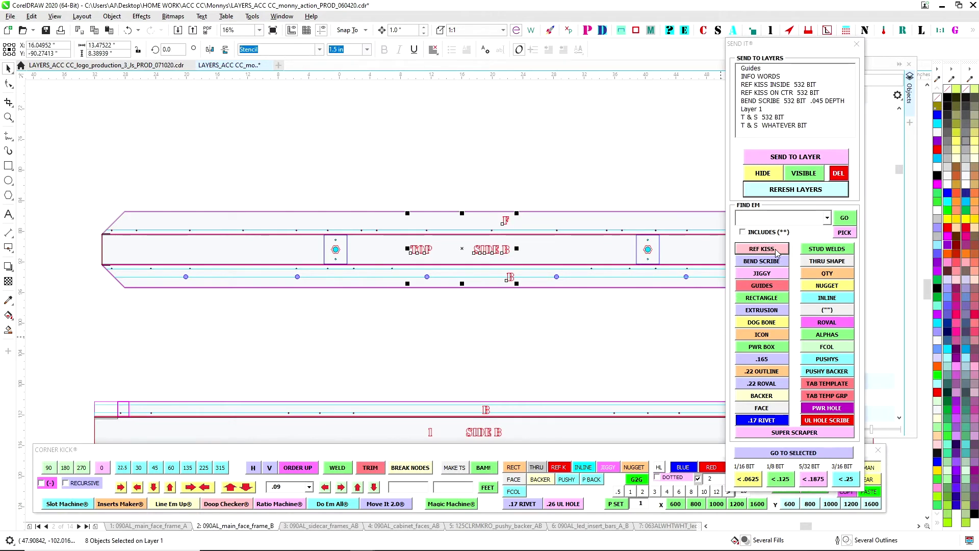
{"action": "left_click", "coordinate": [502, 172]}
Step: Inspect the black and blue guide shapes on the flanges at the upper end of vertical part 1 SIDE B
{"action": "scroll", "coordinate": [300, 146], "scroll_direction": "down", "scroll_amount": 3}
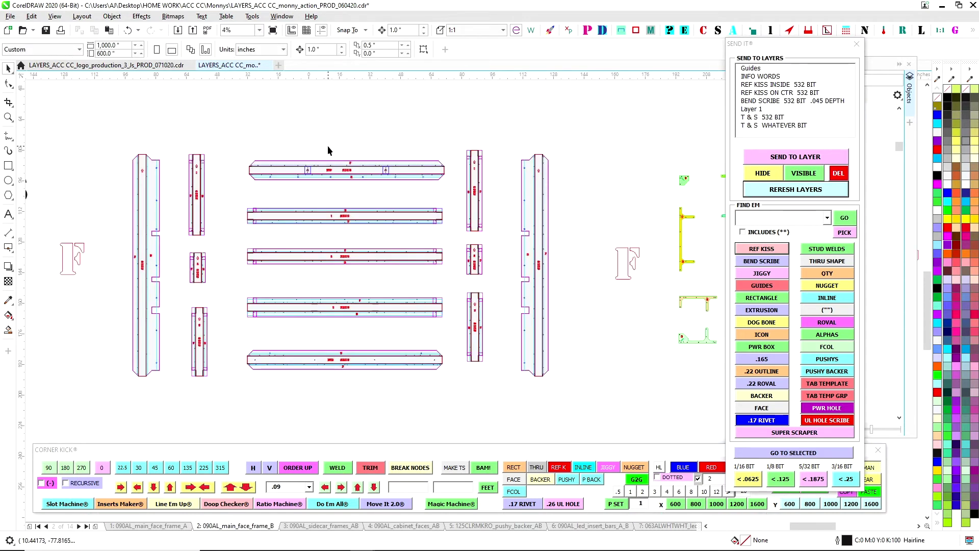
{"action": "scroll", "coordinate": [296, 146], "scroll_direction": "down", "scroll_amount": 2}
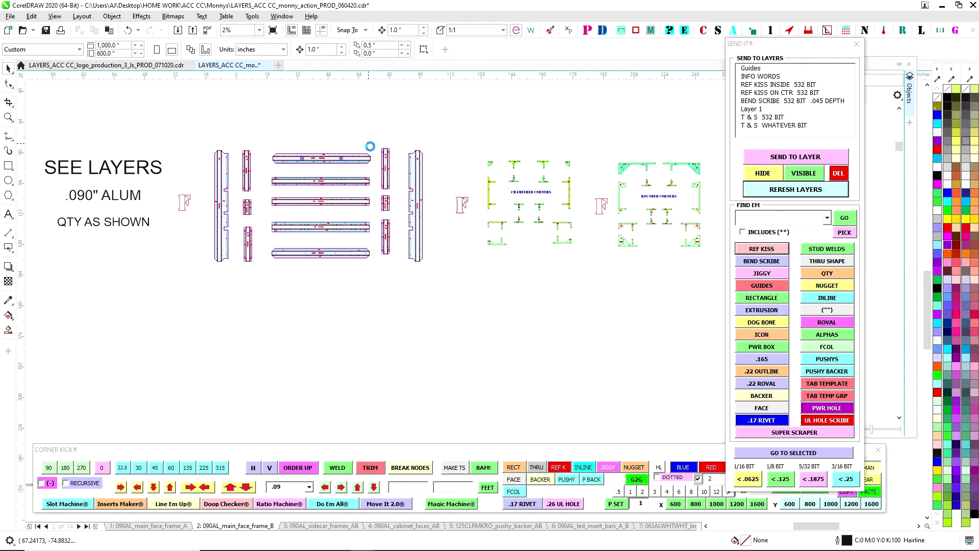
{"action": "scroll", "coordinate": [371, 146], "scroll_direction": "up", "scroll_amount": 4}
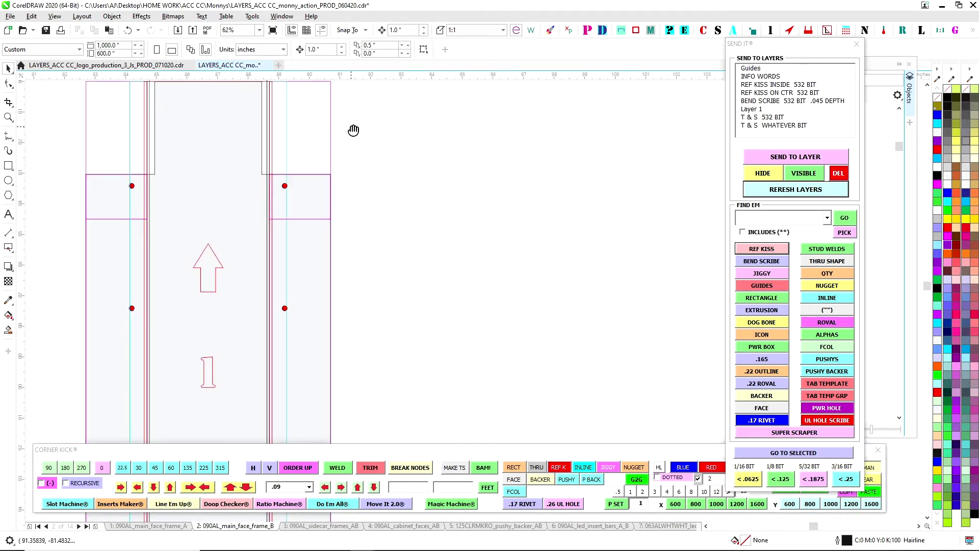
{"action": "left_click_drag", "start_coordinate": [353, 131], "coordinate": [411, 184]}
{"action": "left_click", "coordinate": [416, 185]}
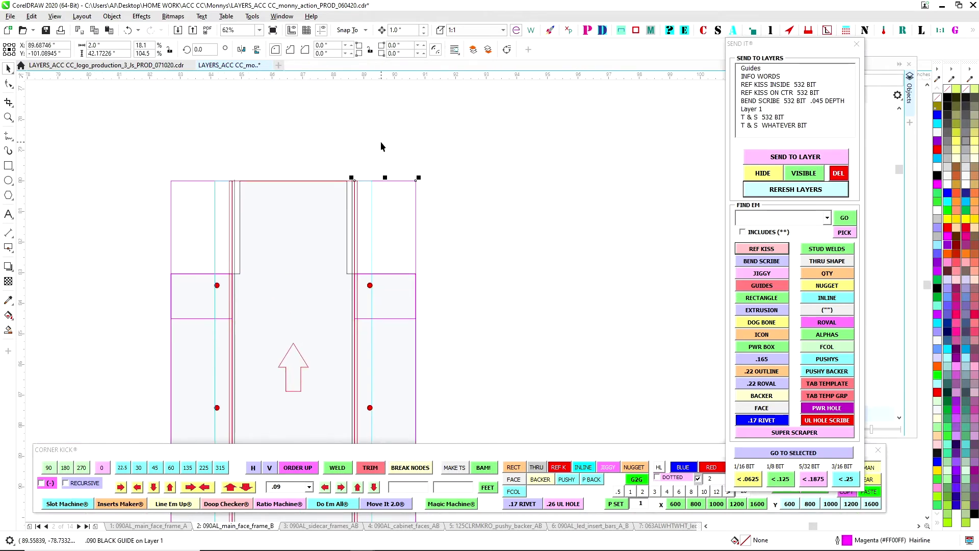
{"action": "left_click", "coordinate": [372, 186]}
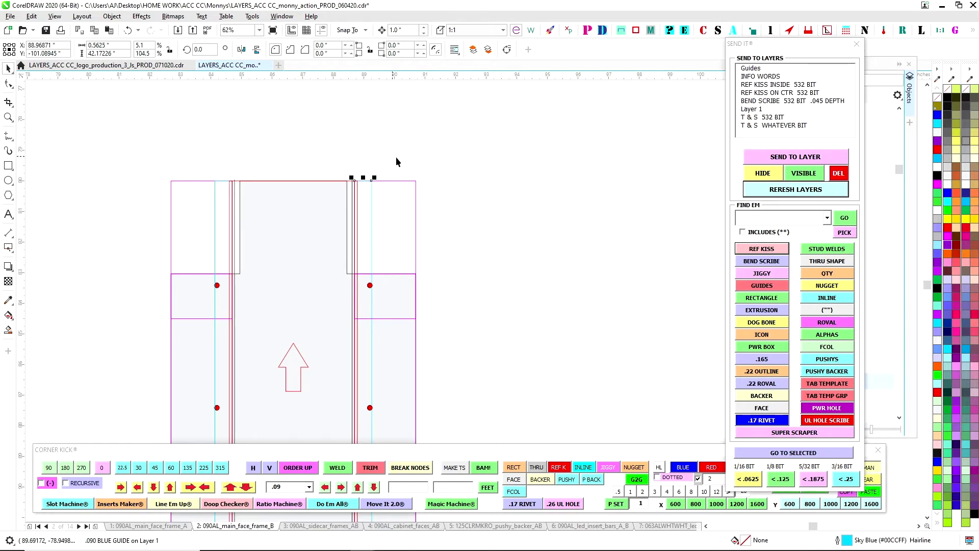
{"action": "scroll", "coordinate": [371, 142], "scroll_direction": "up", "scroll_amount": 3}
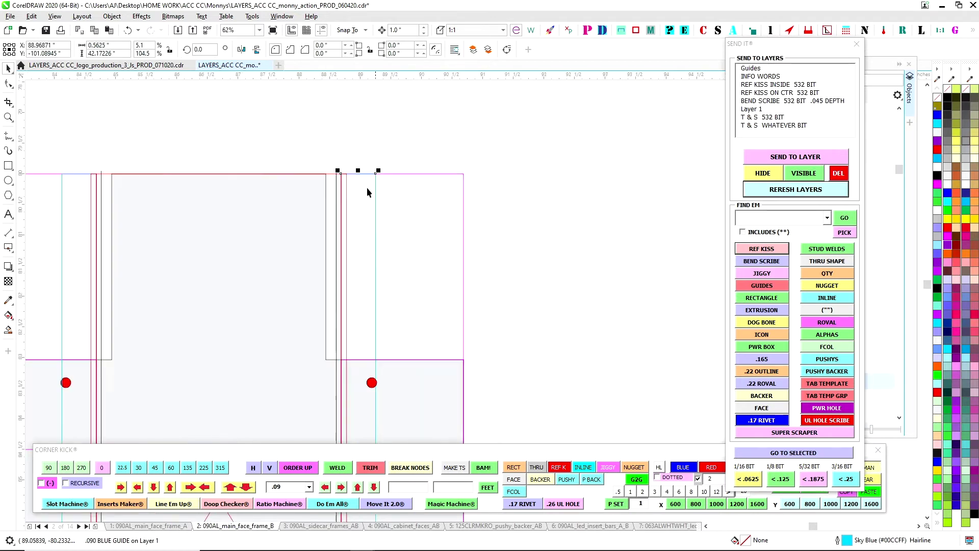
{"action": "left_click", "coordinate": [395, 123]}
{"action": "scroll", "coordinate": [405, 132], "scroll_direction": "up", "scroll_amount": 1}
{"action": "scroll", "coordinate": [403, 132], "scroll_direction": "down", "scroll_amount": 6}
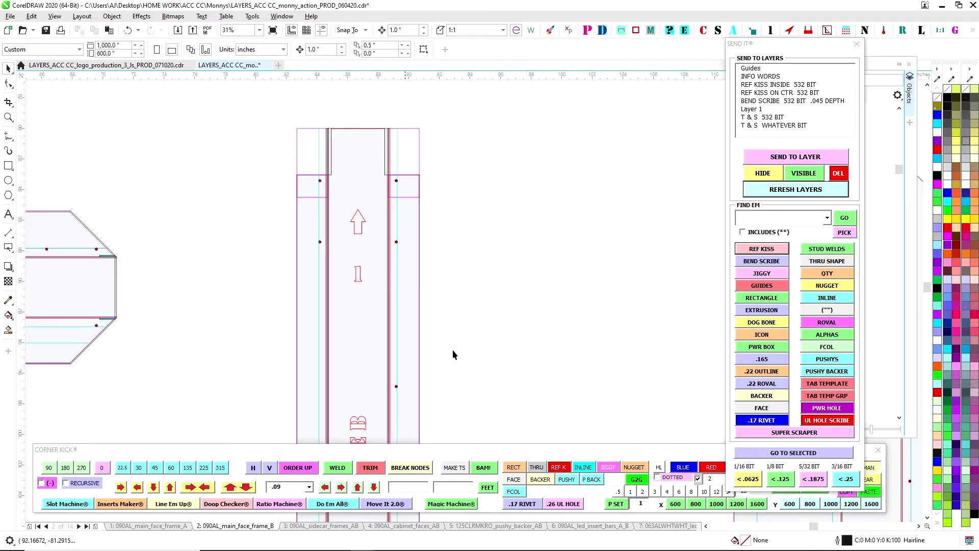
{"action": "scroll", "coordinate": [465, 214], "scroll_direction": "down", "scroll_amount": 4}
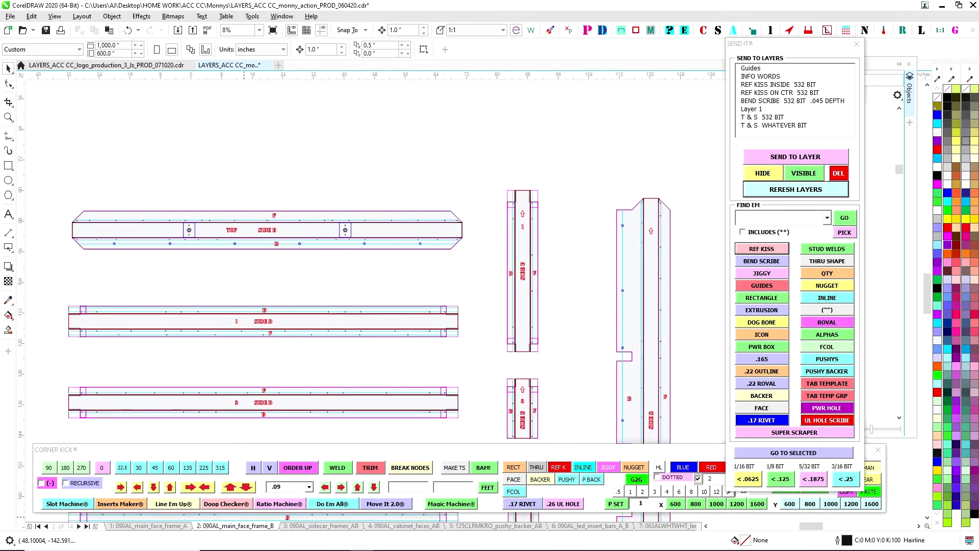
Step: Look at the finished parts on the 090AL_main_face_frame_A page for comparison, and return to 090AL_main_face_frame_B
{"action": "left_click", "coordinate": [148, 526]}
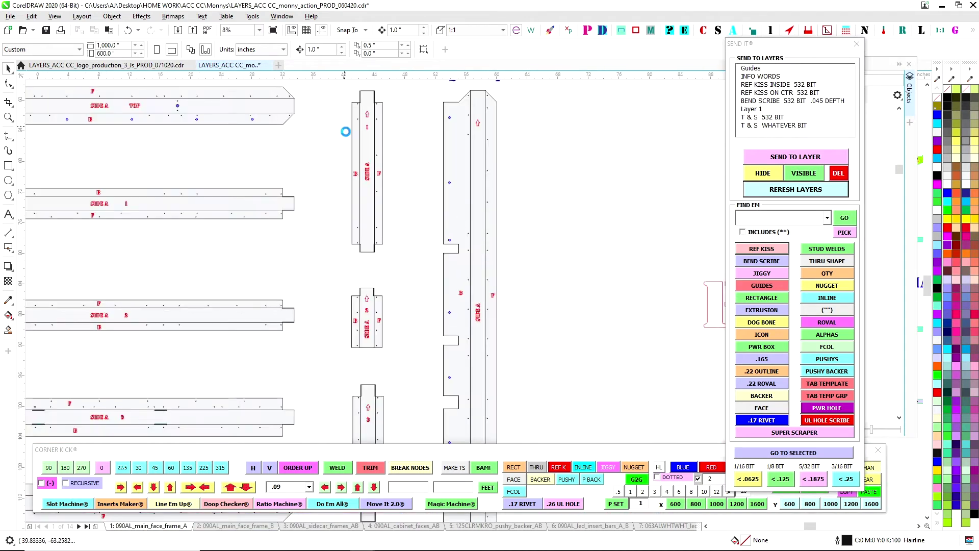
{"action": "scroll", "coordinate": [344, 132], "scroll_direction": "up", "scroll_amount": 1}
{"action": "scroll", "coordinate": [395, 347], "scroll_direction": "up", "scroll_amount": 2}
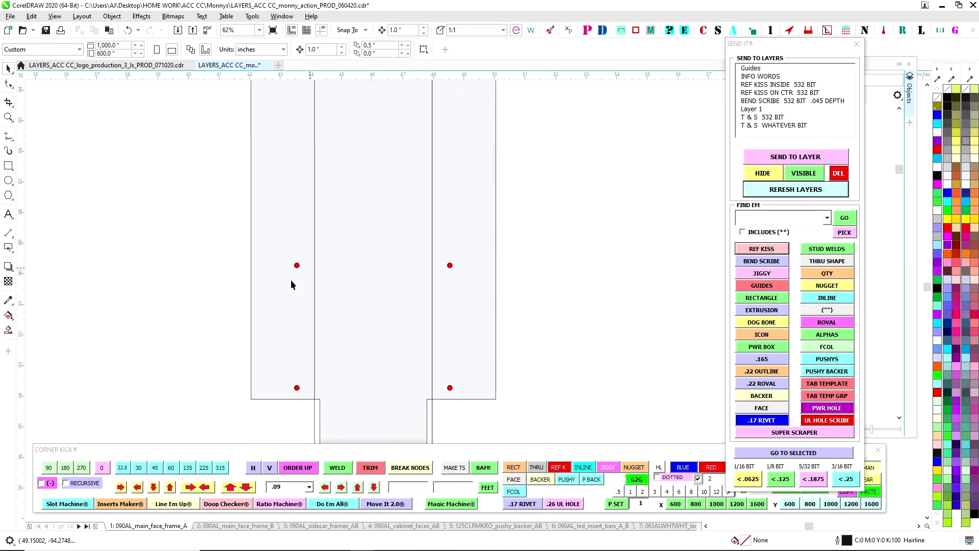
{"action": "scroll", "coordinate": [405, 308], "scroll_direction": "down", "scroll_amount": 4}
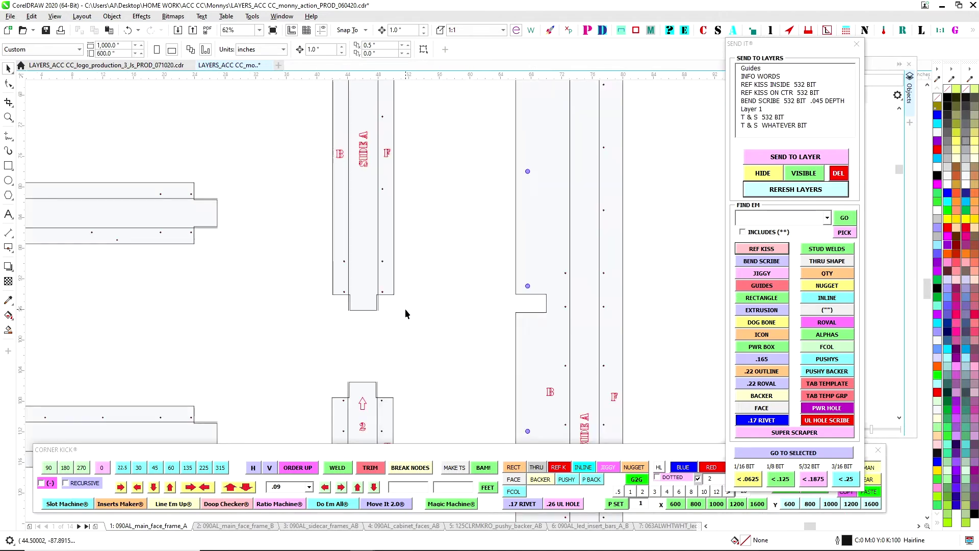
{"action": "left_click", "coordinate": [209, 526]}
{"action": "scroll", "coordinate": [324, 217], "scroll_direction": "up", "scroll_amount": 1}
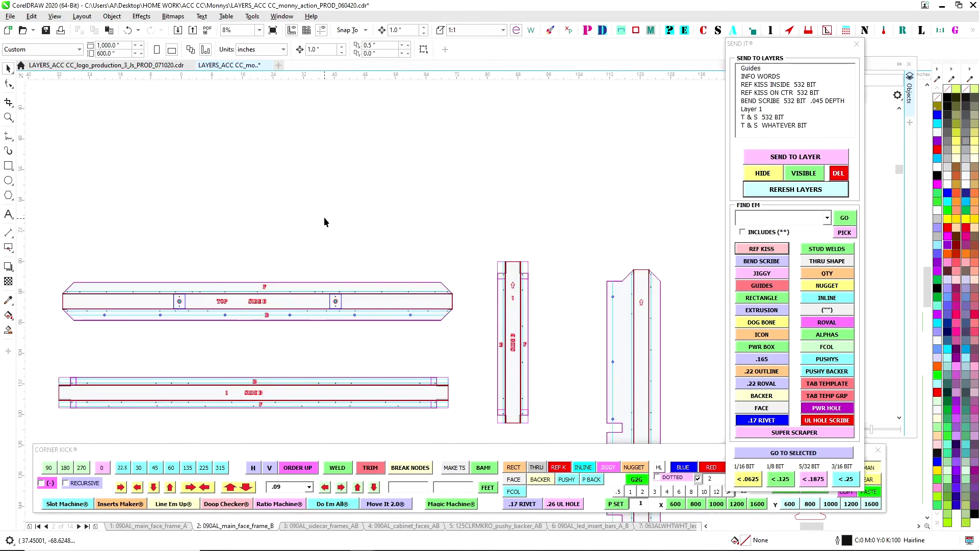
{"action": "scroll", "coordinate": [328, 296], "scroll_direction": "down", "scroll_amount": 2}
{"action": "scroll", "coordinate": [303, 203], "scroll_direction": "up", "scroll_amount": 1}
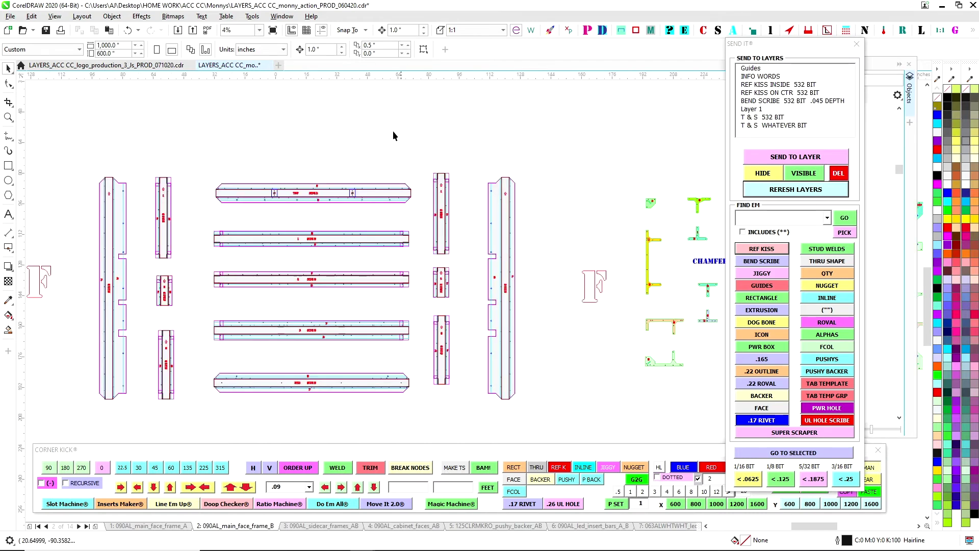
{"action": "scroll", "coordinate": [518, 201], "scroll_direction": "down", "scroll_amount": 1}
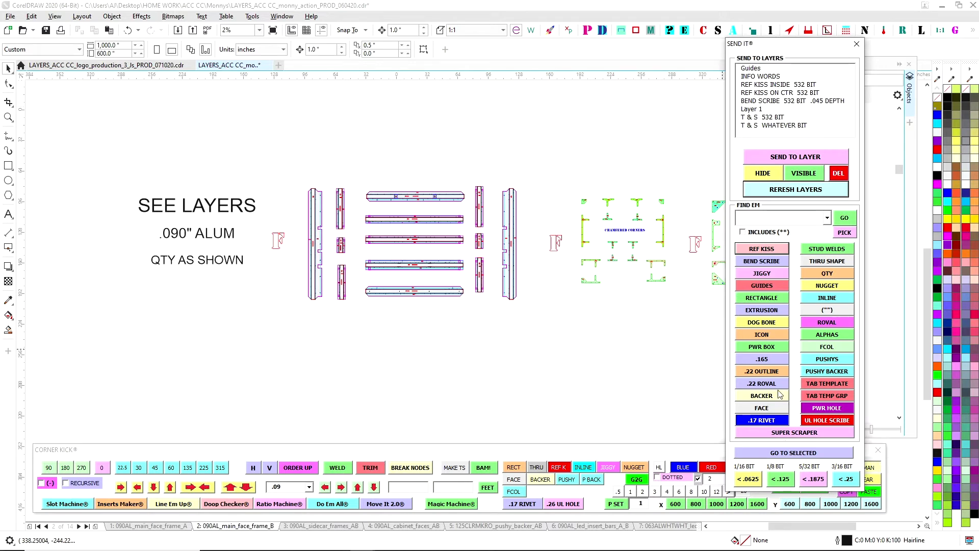
{"action": "left_click", "coordinate": [371, 156]}
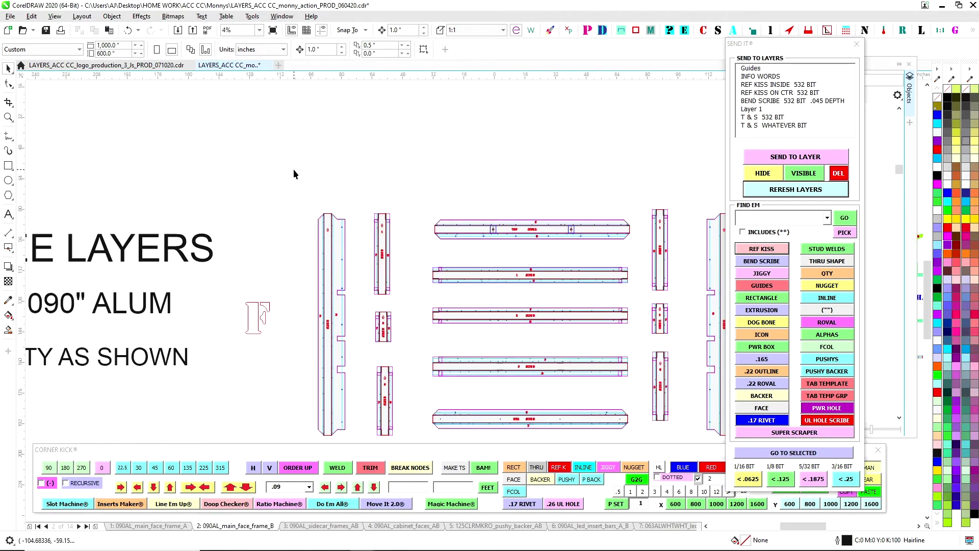
{"action": "scroll", "coordinate": [293, 173], "scroll_direction": "down", "scroll_amount": 2}
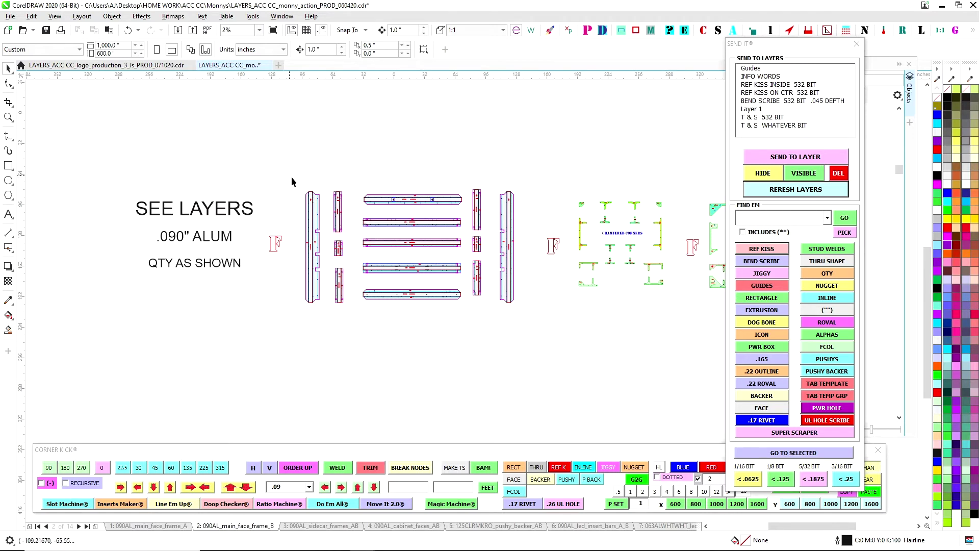
{"action": "left_click_drag", "start_coordinate": [293, 169], "coordinate": [555, 370]}
{"action": "left_click", "coordinate": [395, 348]}
{"action": "scroll", "coordinate": [334, 216], "scroll_direction": "up", "scroll_amount": 1}
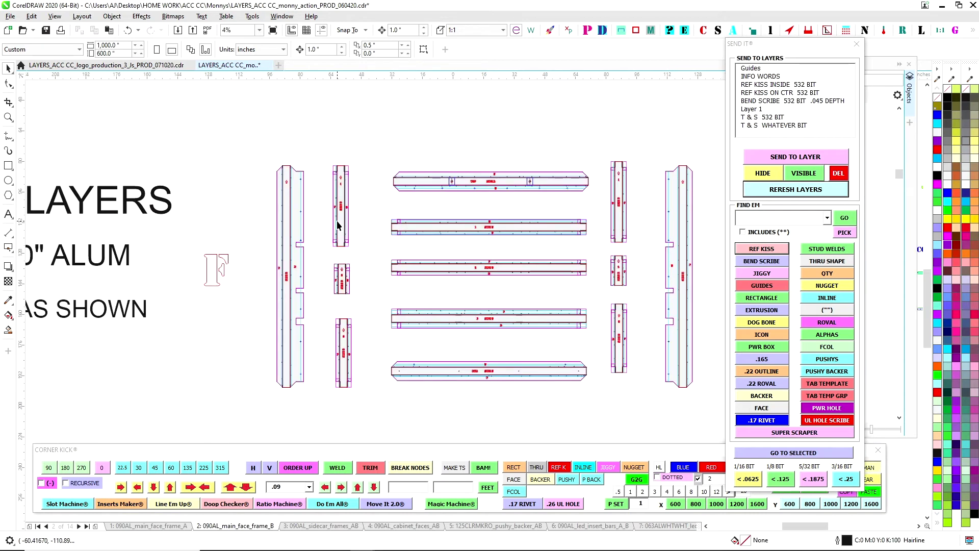
Step: Filter the four vertical parts beside the F mark to their guide shapes with Super Scraper and move those shapes below the info text
{"action": "left_click_drag", "start_coordinate": [248, 135], "coordinate": [381, 419]}
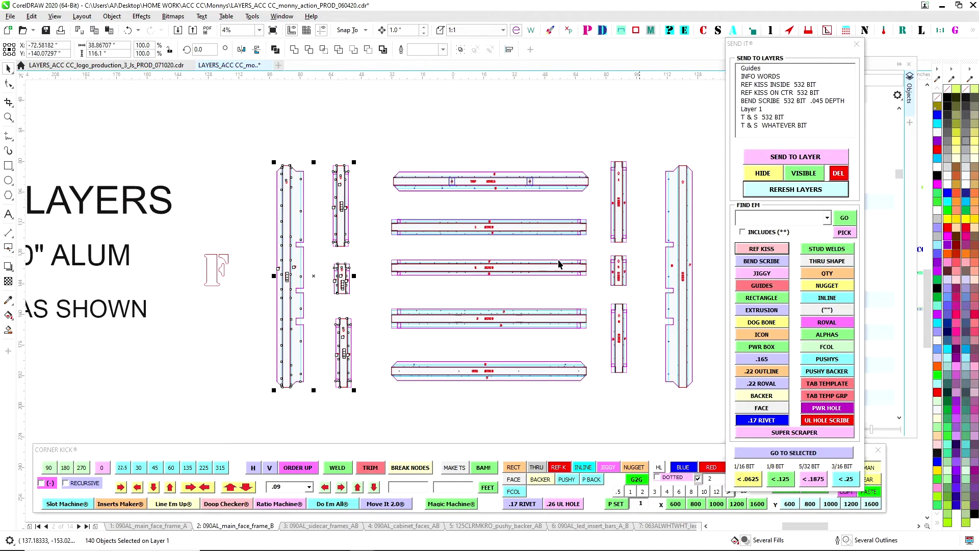
{"action": "scroll", "coordinate": [400, 240], "scroll_direction": "down", "scroll_amount": 2}
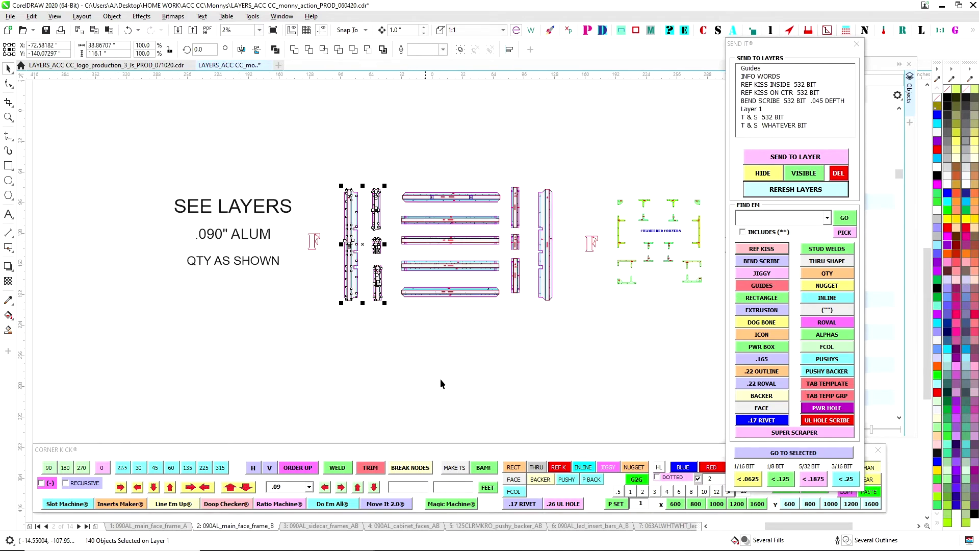
{"action": "left_click", "coordinate": [750, 433]}
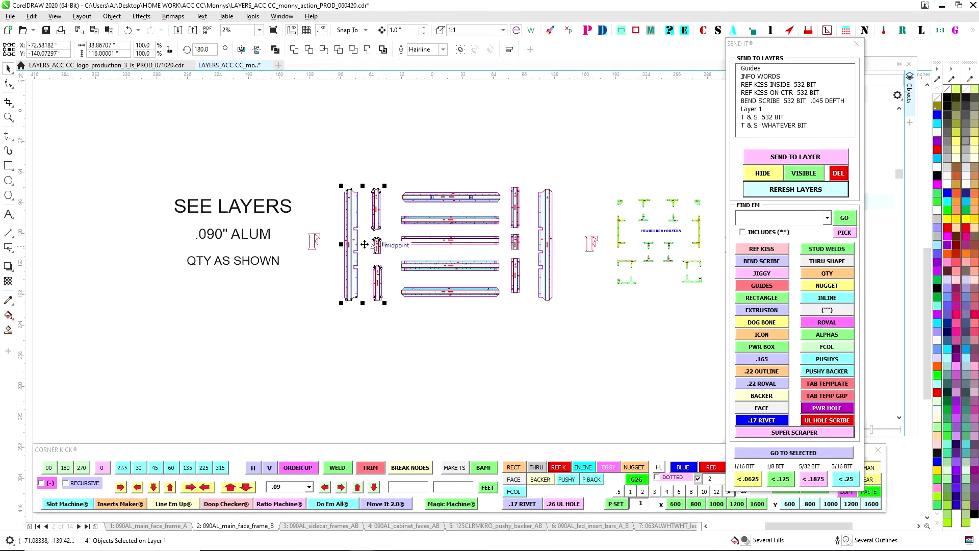
{"action": "left_click_drag", "start_coordinate": [365, 245], "coordinate": [443, 320]}
Step: Inspect the separated guide shapes, including the small nugget at the upper end of the long part, and the rivet holes kept on the original part
{"action": "scroll", "coordinate": [398, 288], "scroll_direction": "up", "scroll_amount": 3}
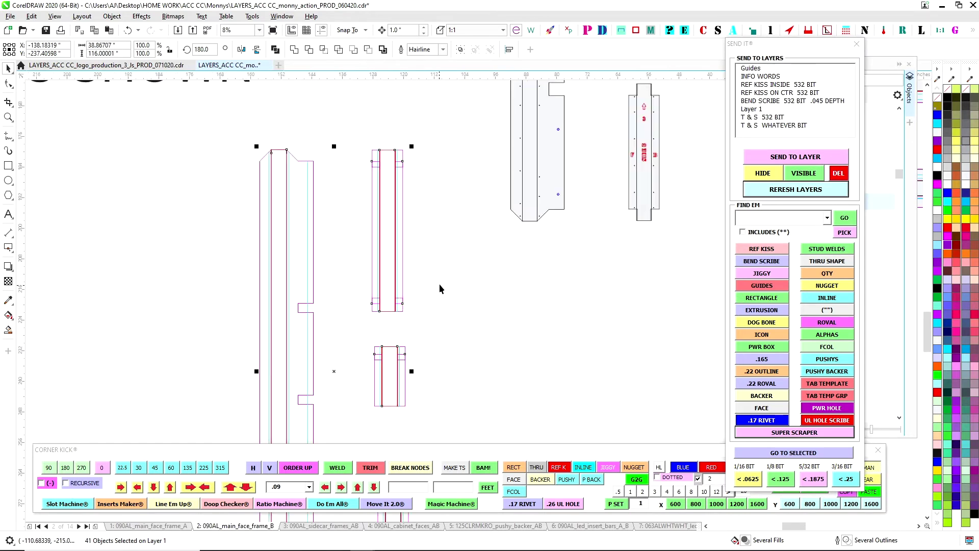
{"action": "left_click_drag", "start_coordinate": [508, 163], "coordinate": [561, 190]}
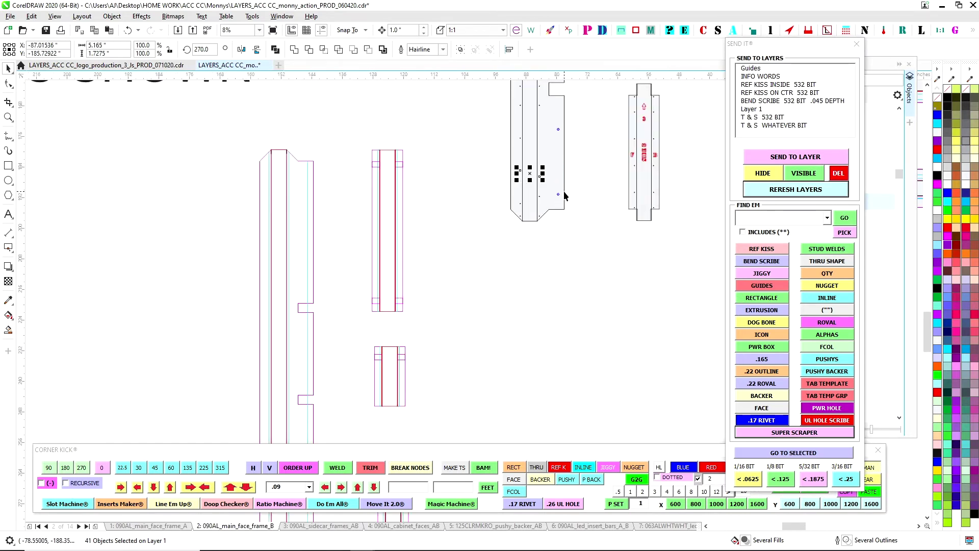
{"action": "left_click_drag", "start_coordinate": [430, 321], "coordinate": [389, 265]}
{"action": "scroll", "coordinate": [342, 106], "scroll_direction": "up", "scroll_amount": 4}
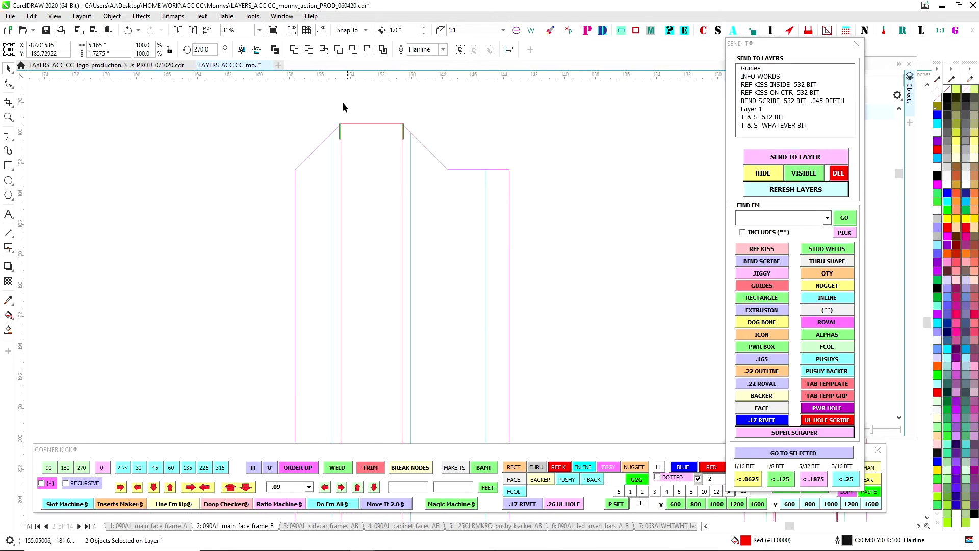
{"action": "left_click_drag", "start_coordinate": [329, 103], "coordinate": [371, 165]}
{"action": "scroll", "coordinate": [460, 149], "scroll_direction": "down", "scroll_amount": 4}
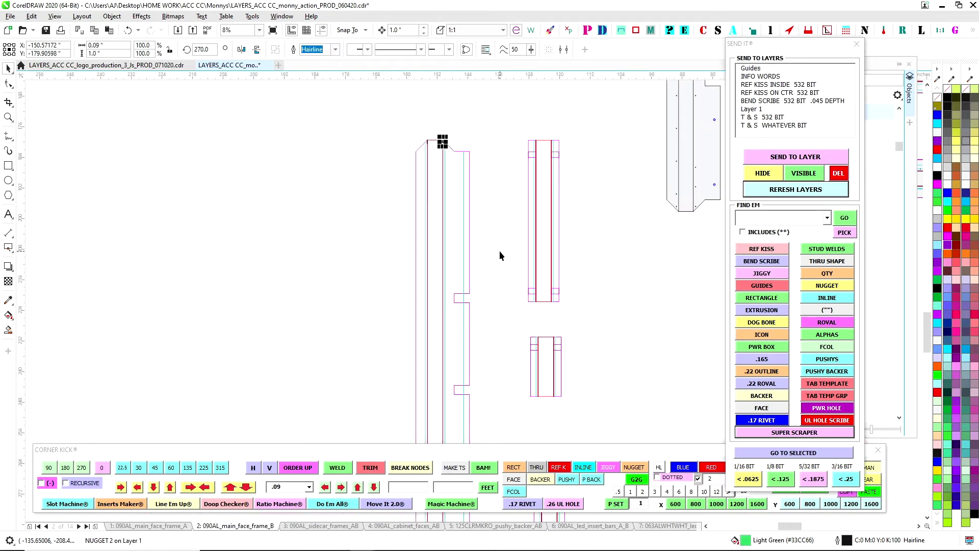
{"action": "left_click_drag", "start_coordinate": [500, 250], "coordinate": [389, 234]}
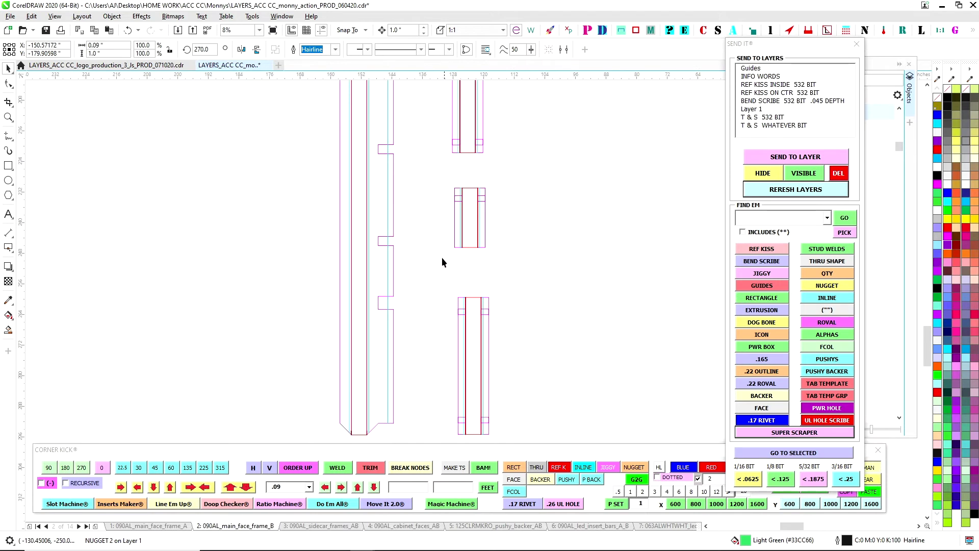
{"action": "scroll", "coordinate": [427, 274], "scroll_direction": "up", "scroll_amount": 3}
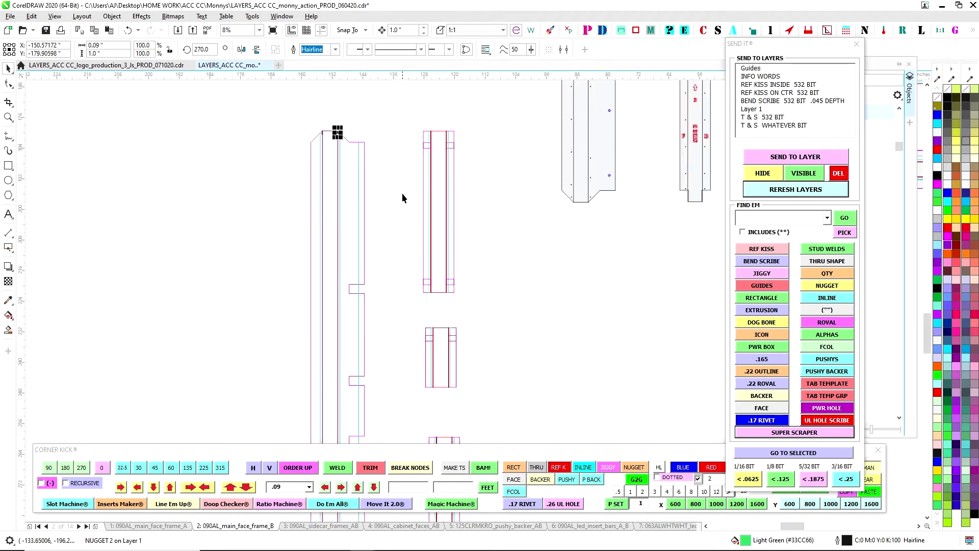
Step: Delete the separated guide shapes below the info text and check the cleaned vertical parts
{"action": "scroll", "coordinate": [421, 137], "scroll_direction": "down", "scroll_amount": 4}
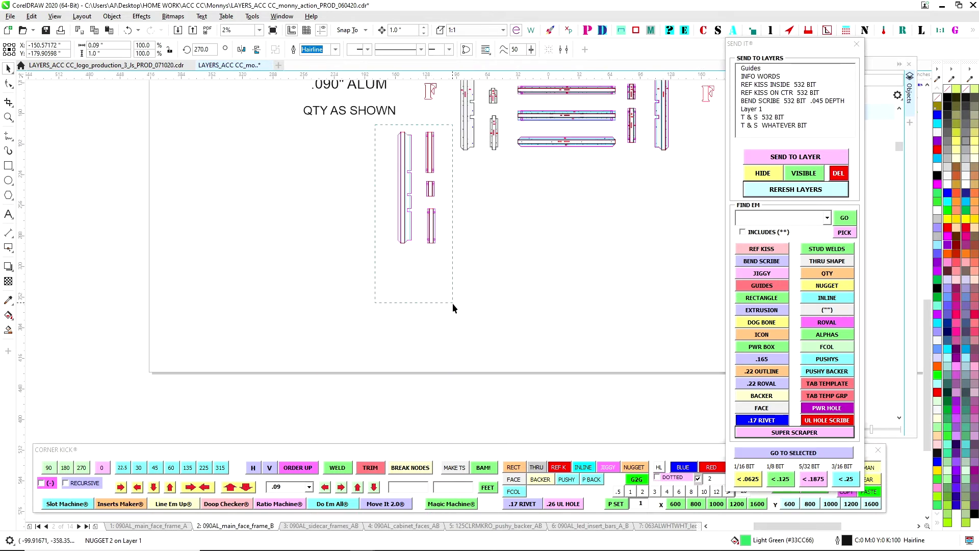
{"action": "left_click_drag", "start_coordinate": [452, 303], "coordinate": [452, 303]}
{"action": "key", "text": "Escape"}
{"action": "scroll", "coordinate": [464, 210], "scroll_direction": "up", "scroll_amount": 4}
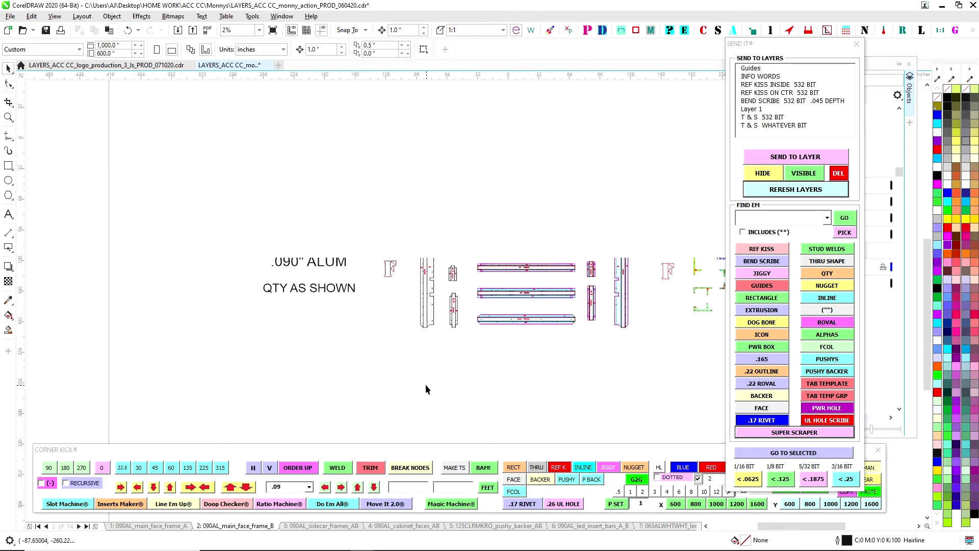
{"action": "scroll", "coordinate": [483, 162], "scroll_direction": "up", "scroll_amount": 5}
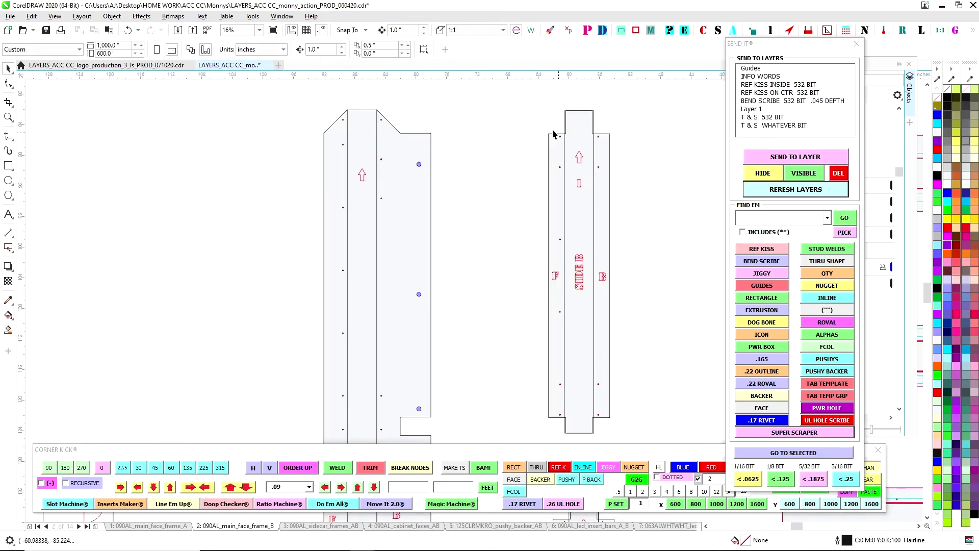
{"action": "scroll", "coordinate": [600, 174], "scroll_direction": "up", "scroll_amount": 2}
{"action": "scroll", "coordinate": [400, 250], "scroll_direction": "down", "scroll_amount": 2}
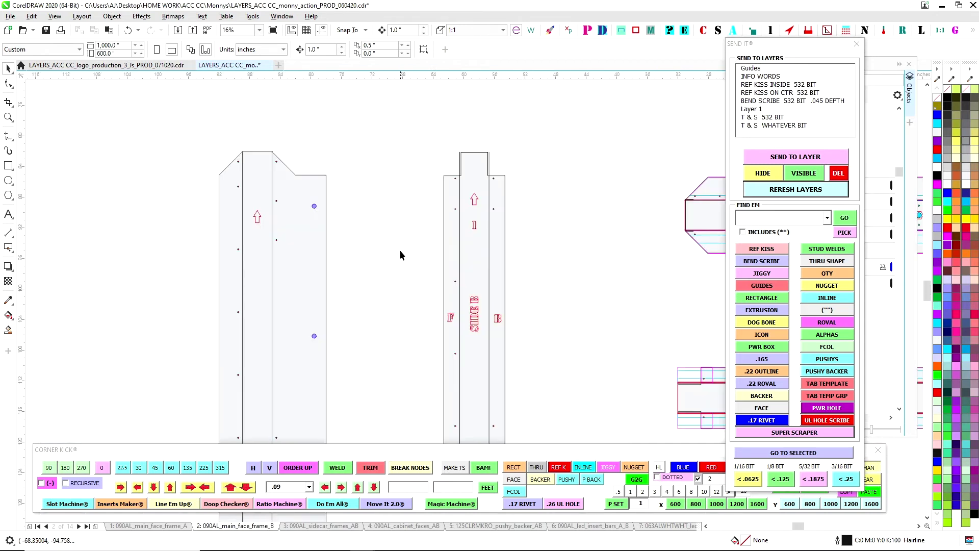
Step: Filter the five horizontal parts to their guide shapes with Super Scraper and move those shapes below the info text
{"action": "scroll", "coordinate": [429, 190], "scroll_direction": "down", "scroll_amount": 2}
{"action": "left_click", "coordinate": [535, 303]}
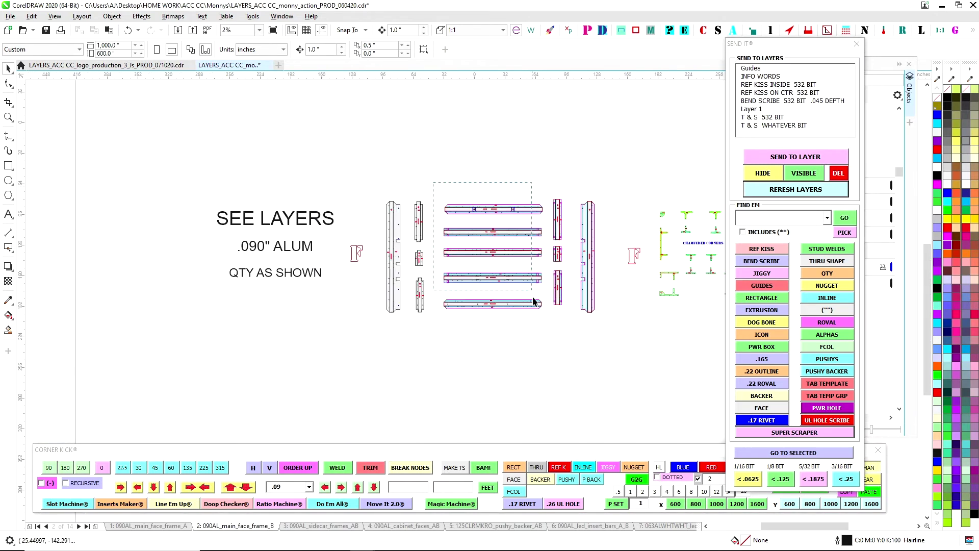
{"action": "left_click", "coordinate": [779, 435]}
{"action": "left_click_drag", "start_coordinate": [493, 266], "coordinate": [357, 380]}
Step: Inspect the scraped horizontal parts from TOP to BTM, including their holes, slots and SIDE B markings
{"action": "scroll", "coordinate": [493, 214], "scroll_direction": "up", "scroll_amount": 3}
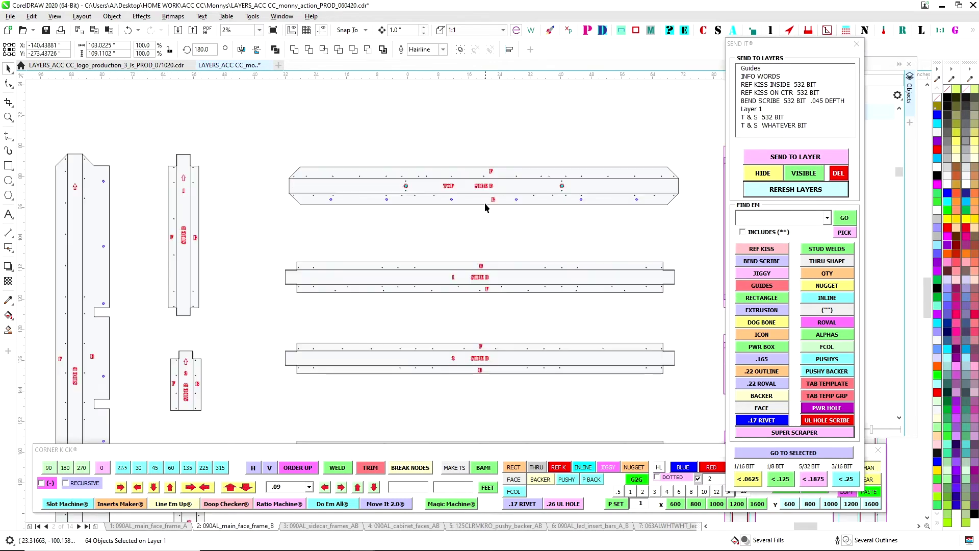
{"action": "scroll", "coordinate": [339, 181], "scroll_direction": "up", "scroll_amount": 5}
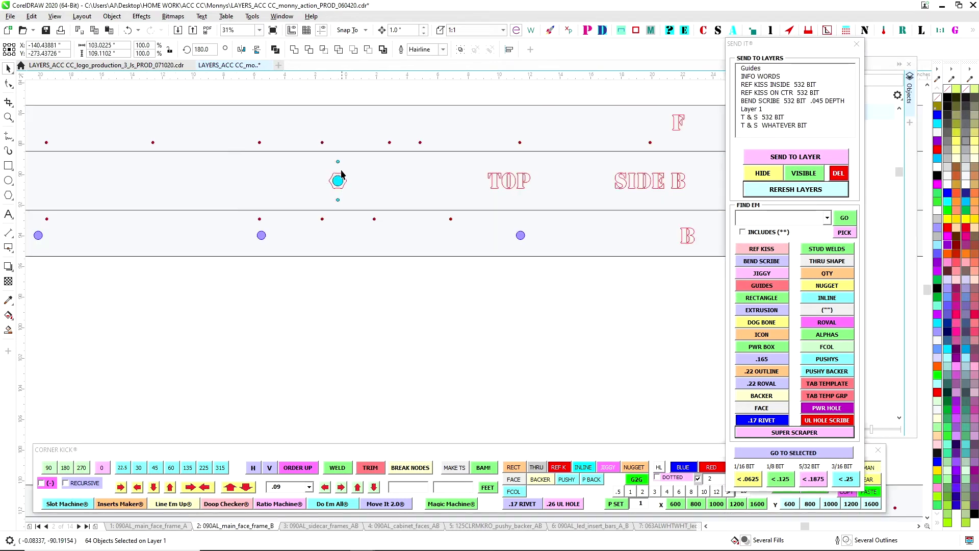
{"action": "scroll", "coordinate": [607, 179], "scroll_direction": "down", "scroll_amount": 3}
{"action": "scroll", "coordinate": [607, 206], "scroll_direction": "up", "scroll_amount": 2}
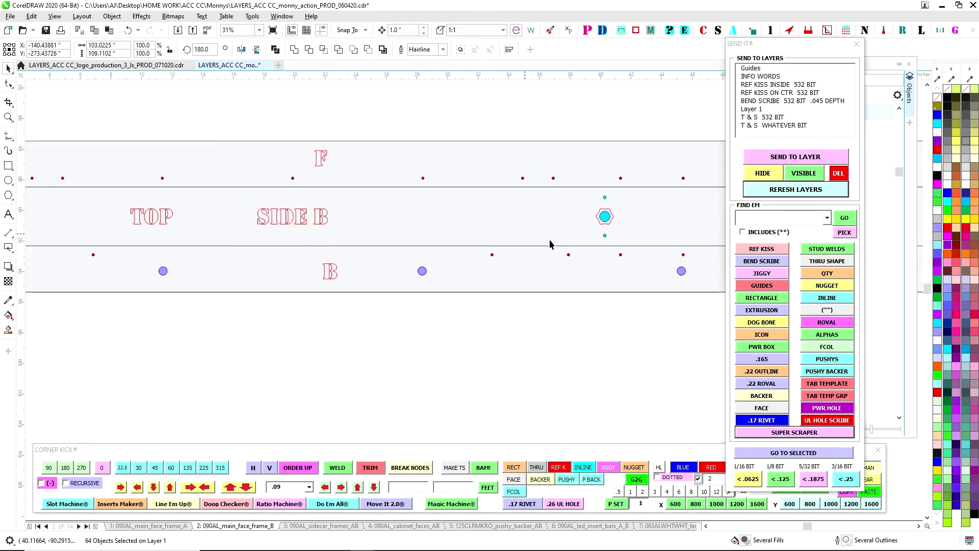
{"action": "scroll", "coordinate": [550, 244], "scroll_direction": "down", "scroll_amount": 3}
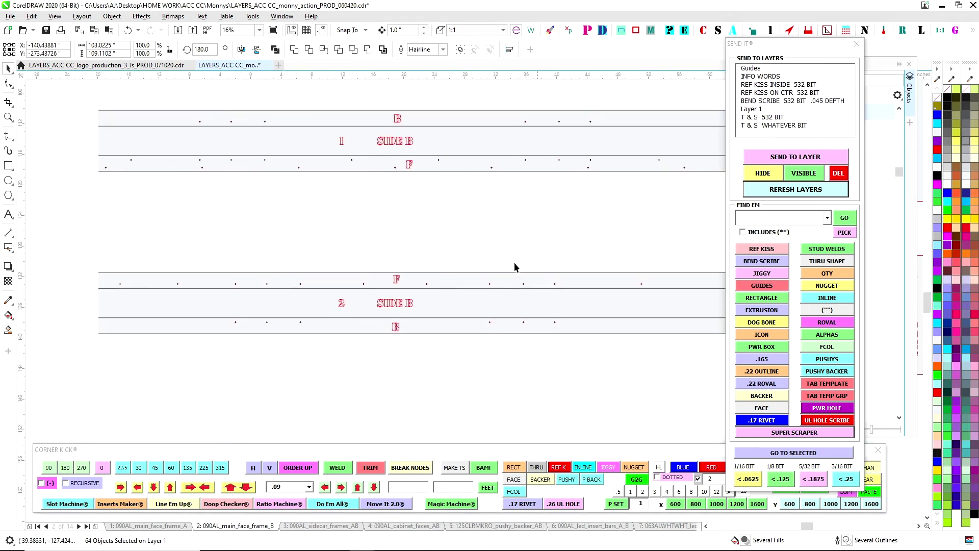
{"action": "scroll", "coordinate": [516, 266], "scroll_direction": "down", "scroll_amount": 5}
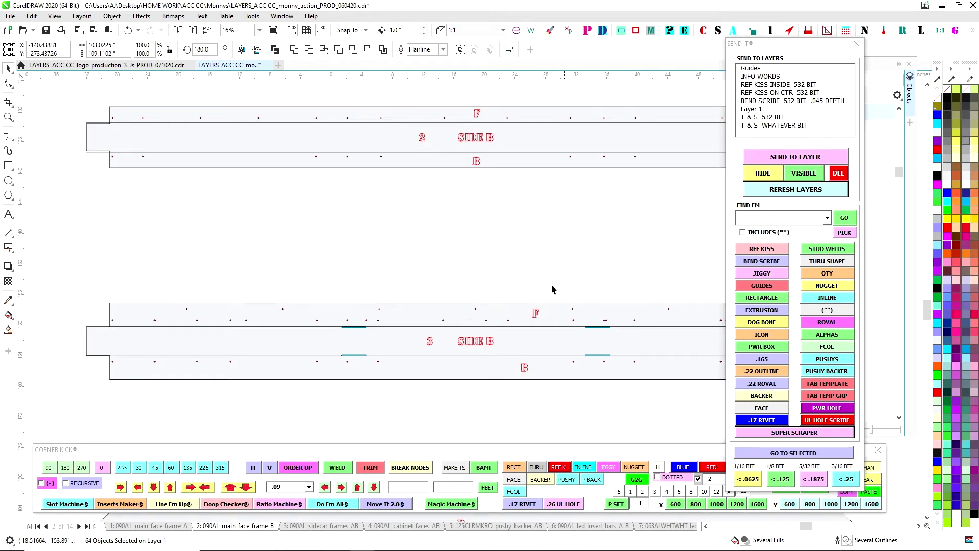
{"action": "scroll", "coordinate": [507, 253], "scroll_direction": "down", "scroll_amount": 3}
{"action": "scroll", "coordinate": [574, 252], "scroll_direction": "down", "scroll_amount": 2}
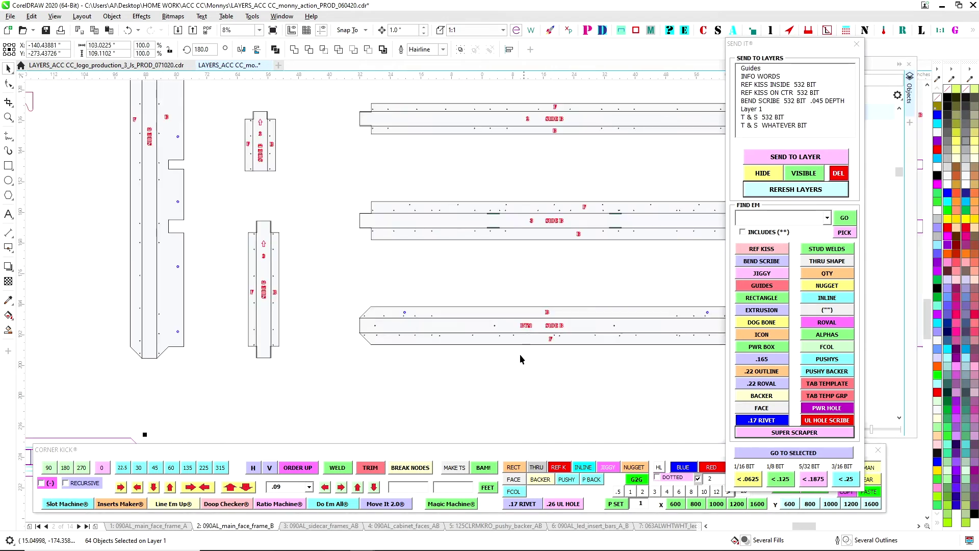
{"action": "scroll", "coordinate": [519, 354], "scroll_direction": "down", "scroll_amount": 4}
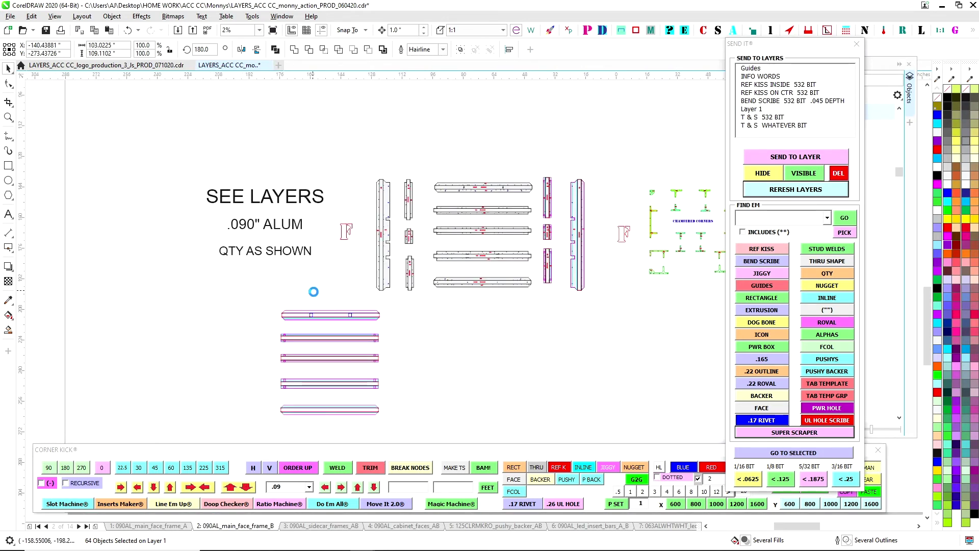
Step: Check the guide shapes separated from the horizontal parts, delete them and save the document
{"action": "scroll", "coordinate": [391, 361], "scroll_direction": "up", "scroll_amount": 5}
{"action": "scroll", "coordinate": [405, 286], "scroll_direction": "down", "scroll_amount": 3}
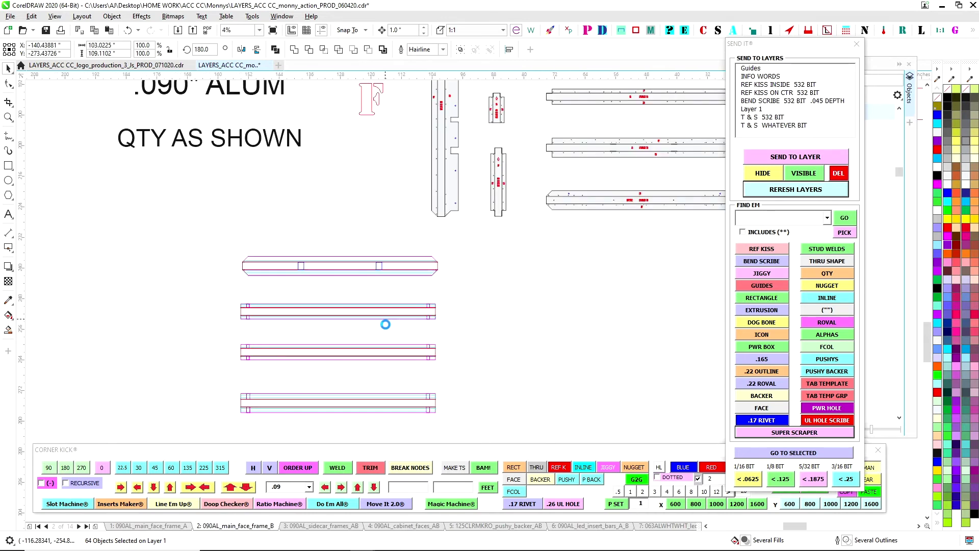
{"action": "scroll", "coordinate": [516, 293], "scroll_direction": "up", "scroll_amount": 2}
{"action": "scroll", "coordinate": [596, 178], "scroll_direction": "down", "scroll_amount": 2}
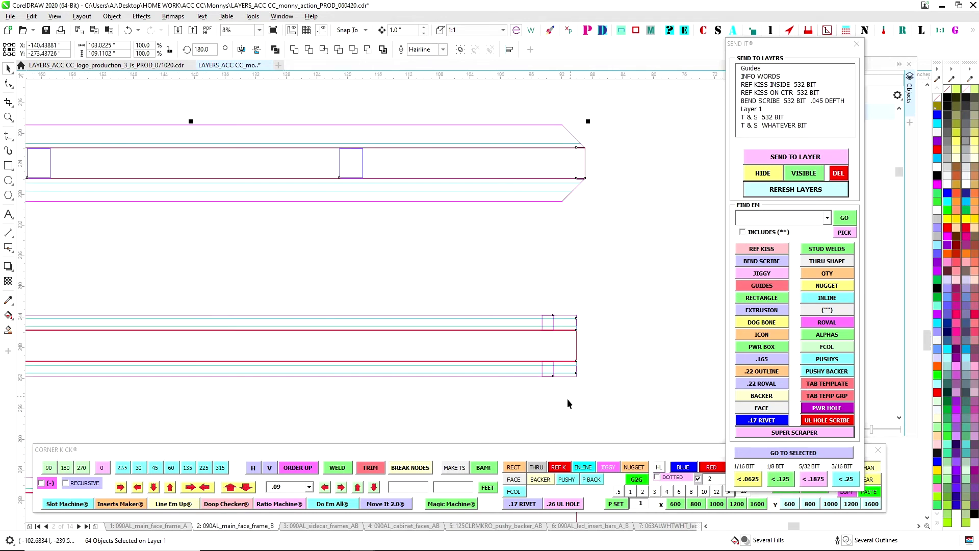
{"action": "scroll", "coordinate": [333, 250], "scroll_direction": "down", "scroll_amount": 2}
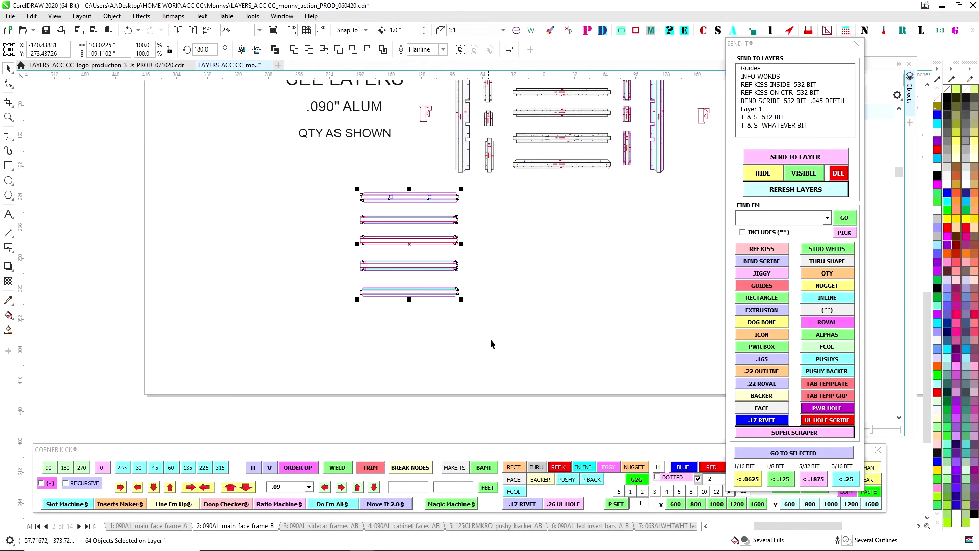
{"action": "left_click", "coordinate": [516, 329]}
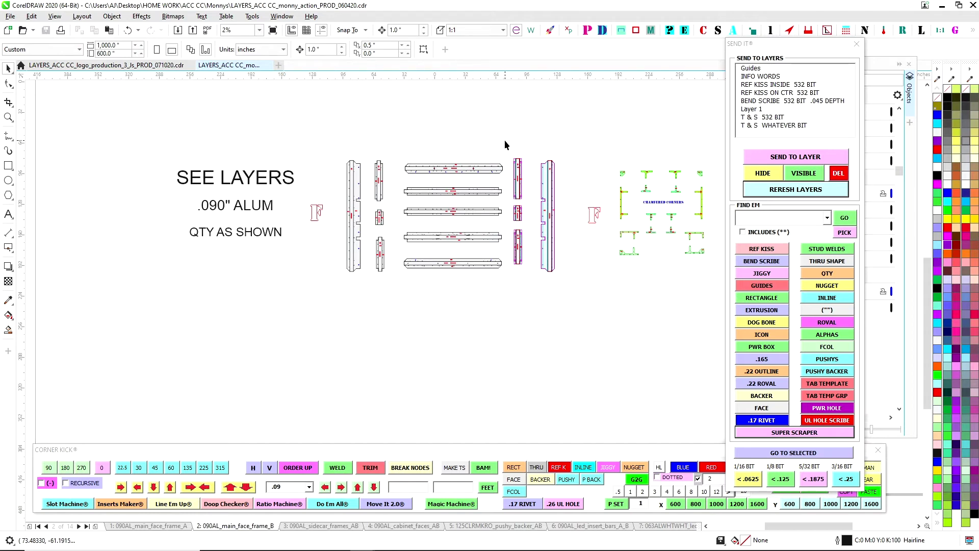
Step: Filter the four vertical parts beside the second F mark with Super Scraper, move their guide shapes below the parts and delete them
{"action": "left_click_drag", "start_coordinate": [505, 140], "coordinate": [559, 310]}
{"action": "left_click", "coordinate": [780, 432]}
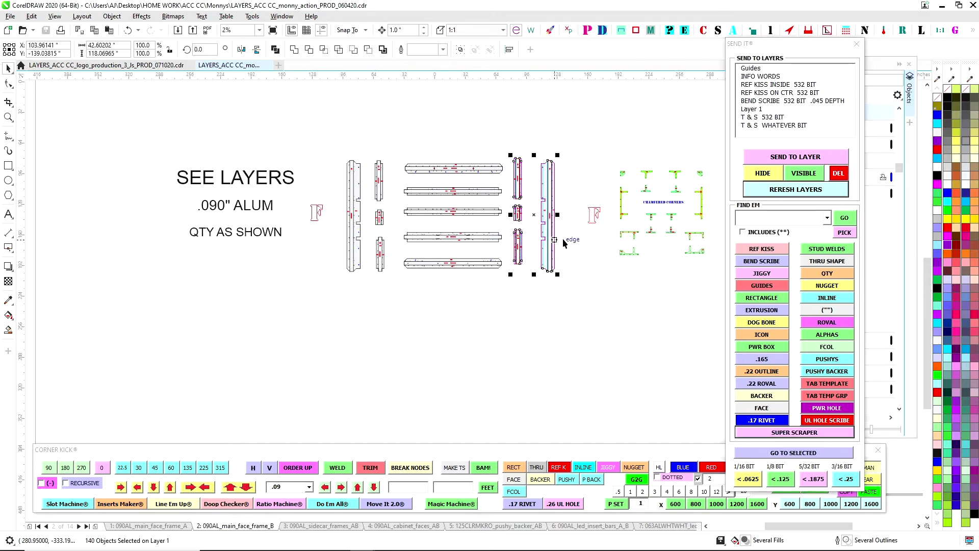
{"action": "scroll", "coordinate": [504, 325], "scroll_direction": "up", "scroll_amount": 2}
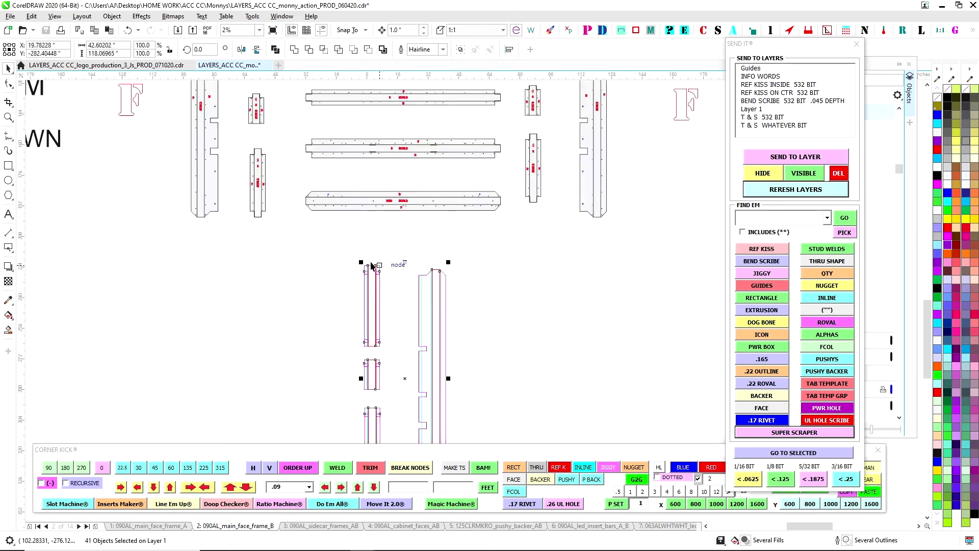
{"action": "scroll", "coordinate": [567, 298], "scroll_direction": "down", "scroll_amount": 5}
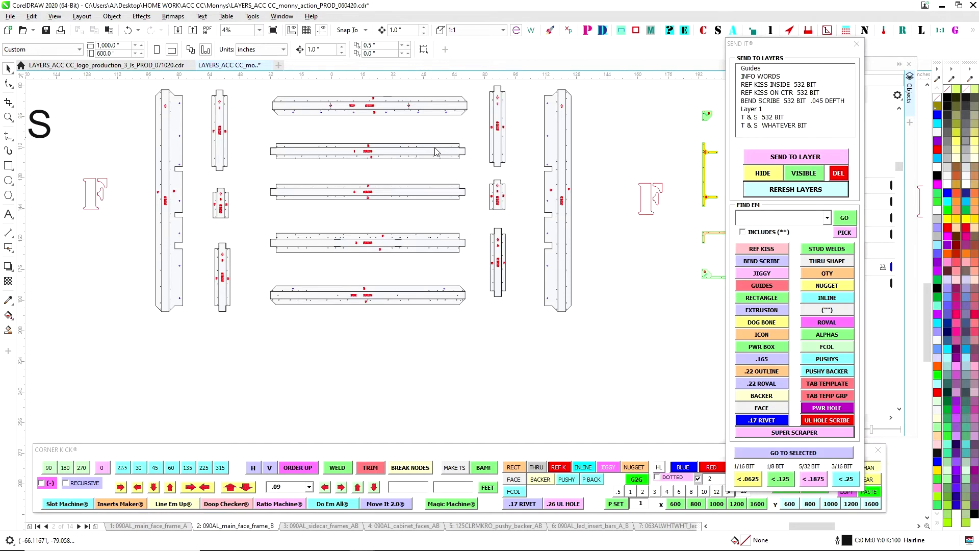
Step: Examine the cyan slots and holes on the horizontal part 3 SIDE B and the BTM part, including their ends
{"action": "scroll", "coordinate": [331, 249], "scroll_direction": "up", "scroll_amount": 6}
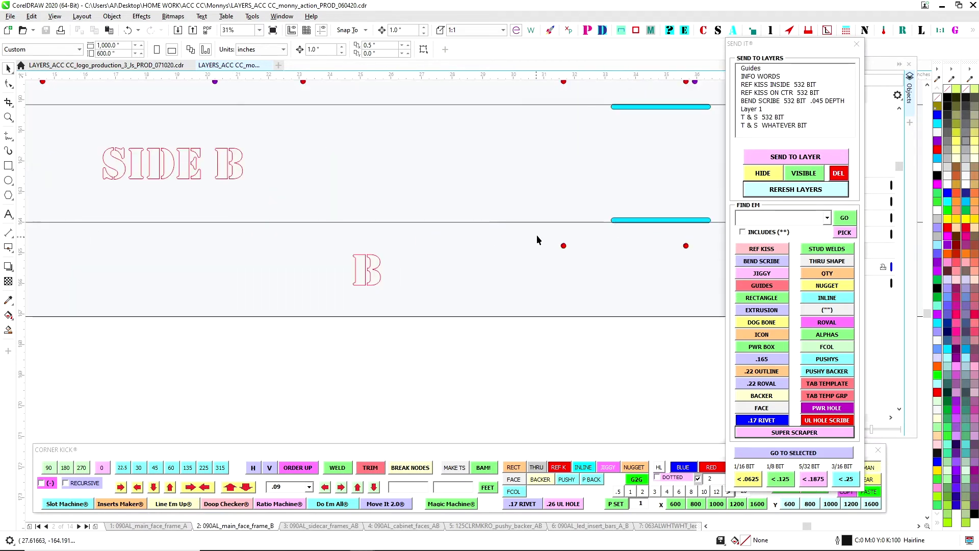
{"action": "scroll", "coordinate": [612, 230], "scroll_direction": "down", "scroll_amount": 3}
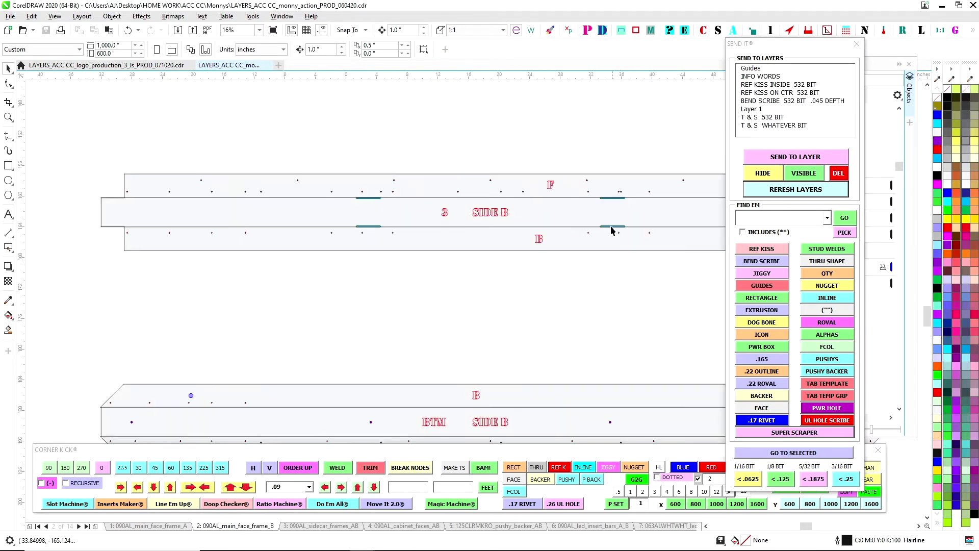
{"action": "scroll", "coordinate": [393, 210], "scroll_direction": "up", "scroll_amount": 1}
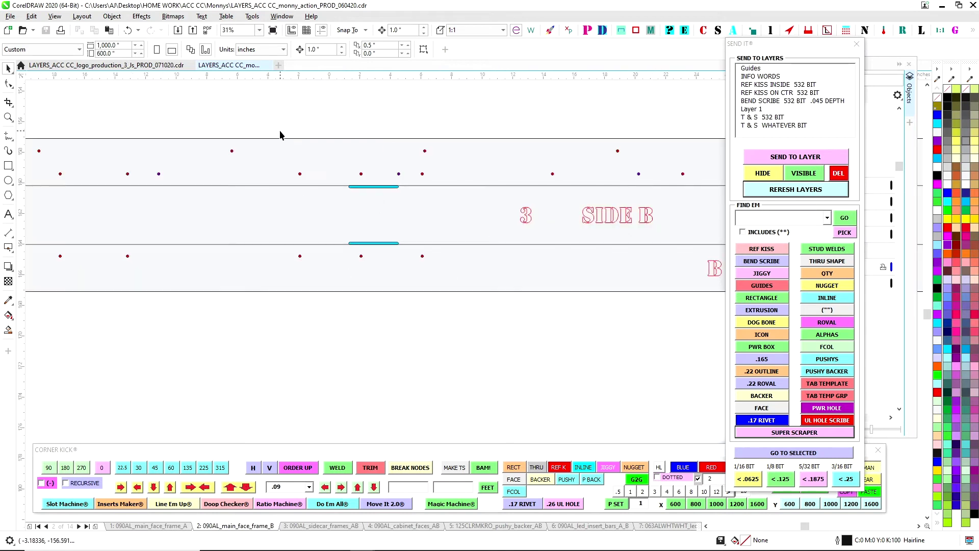
{"action": "scroll", "coordinate": [367, 288], "scroll_direction": "down", "scroll_amount": 1}
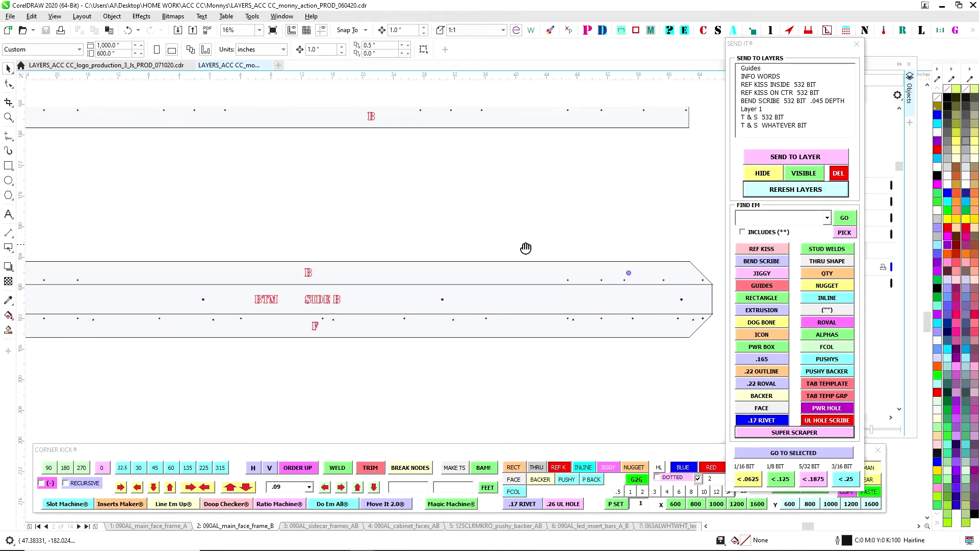
{"action": "scroll", "coordinate": [526, 248], "scroll_direction": "up", "scroll_amount": 3}
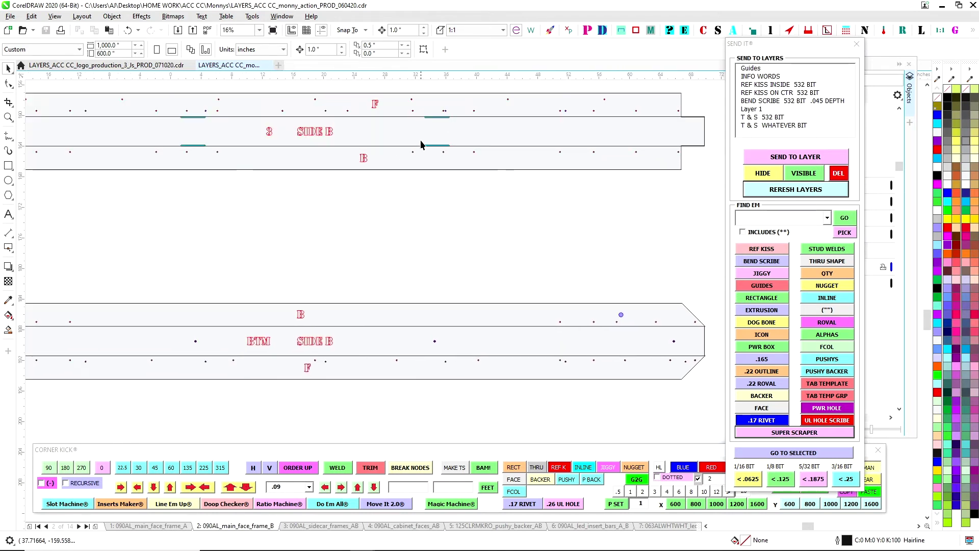
{"action": "scroll", "coordinate": [406, 176], "scroll_direction": "right", "scroll_amount": 5}
{"action": "scroll", "coordinate": [406, 176], "scroll_direction": "down", "scroll_amount": 1}
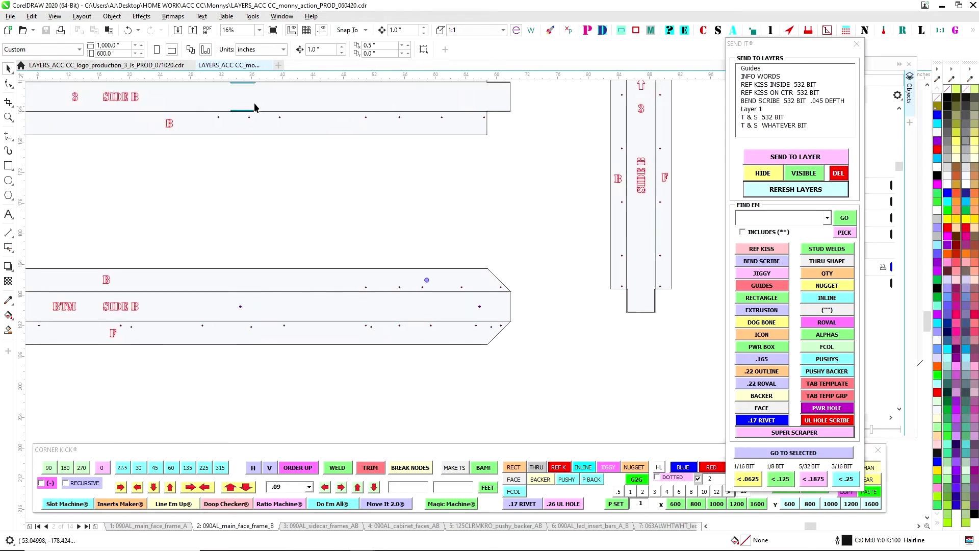
{"action": "scroll", "coordinate": [414, 153], "scroll_direction": "down", "scroll_amount": 4}
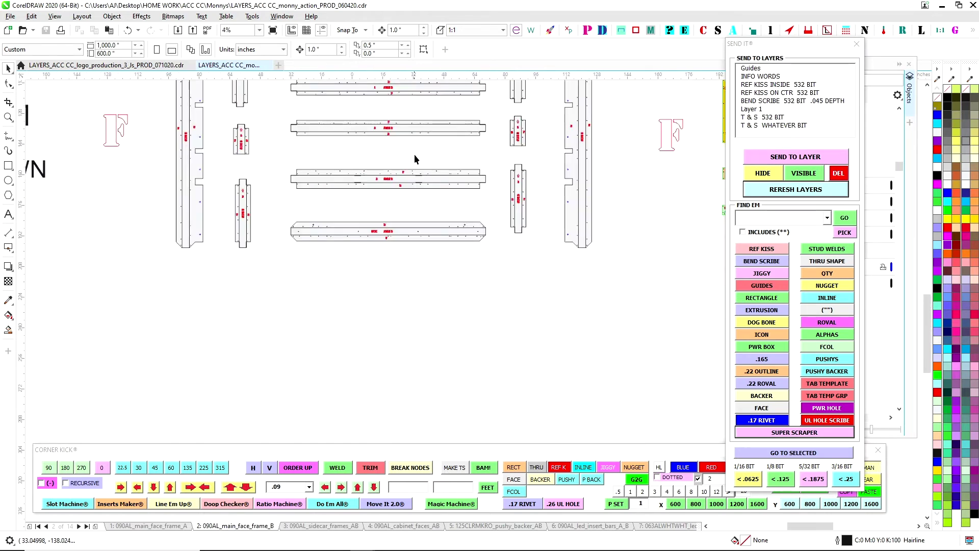
{"action": "scroll", "coordinate": [411, 179], "scroll_direction": "up", "scroll_amount": 2}
Step: Check the upper-right corner piece of the chamfered corners group for guide shapes with Super Scraper
{"action": "left_click_drag", "start_coordinate": [631, 276], "coordinate": [324, 259]}
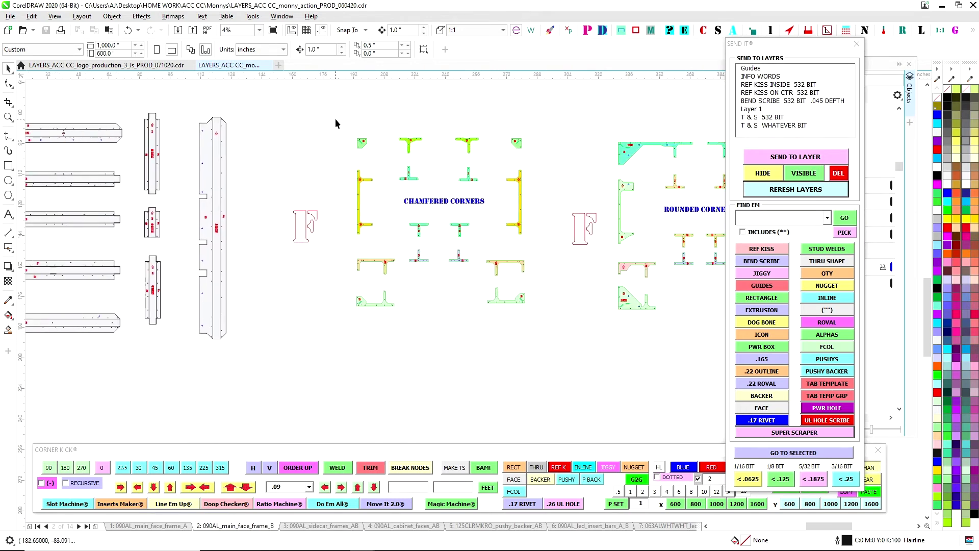
{"action": "left_click_drag", "start_coordinate": [335, 122], "coordinate": [537, 351]}
{"action": "scroll", "coordinate": [534, 149], "scroll_direction": "up", "scroll_amount": 2}
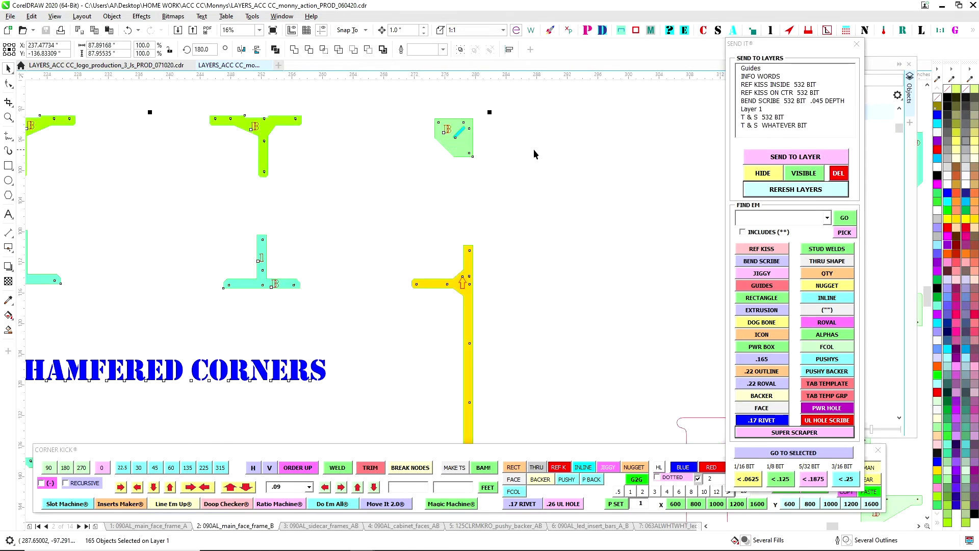
{"action": "left_click_drag", "start_coordinate": [513, 160], "coordinate": [393, 93]}
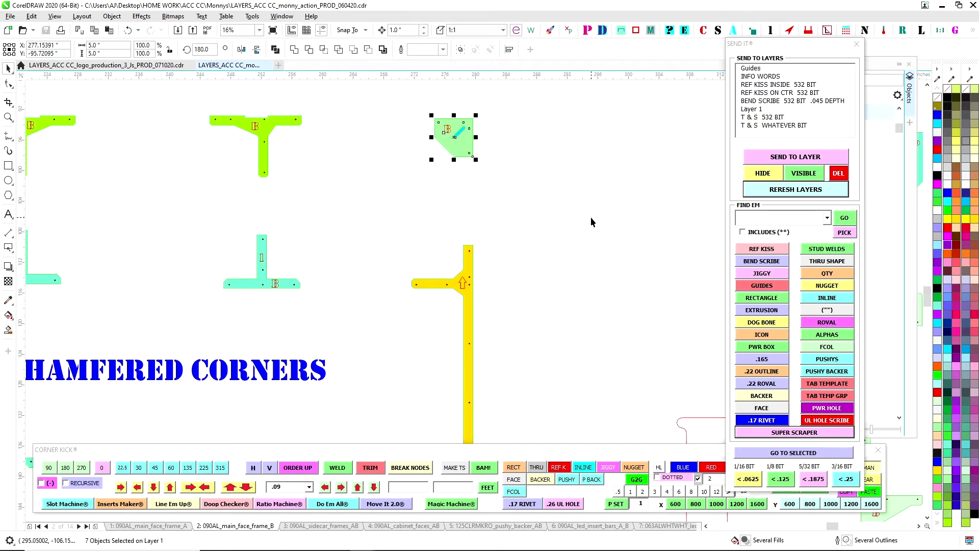
{"action": "left_click", "coordinate": [746, 433]}
{"action": "scroll", "coordinate": [583, 164], "scroll_direction": "down", "scroll_amount": 2}
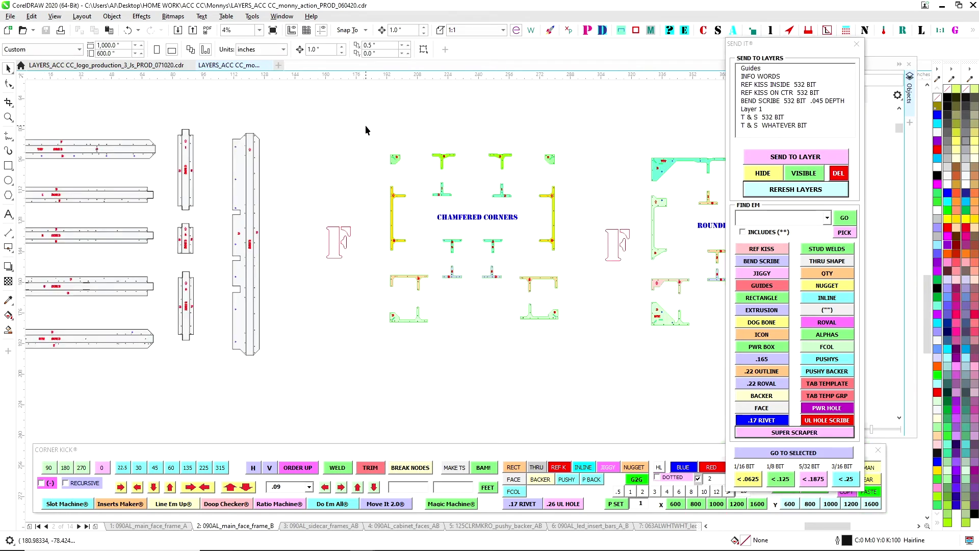
Step: Check the object name of the upper-right corner piece's outline in the chamfered corners group
{"action": "left_click_drag", "start_coordinate": [366, 127], "coordinate": [579, 383]}
{"action": "scroll", "coordinate": [558, 173], "scroll_direction": "up", "scroll_amount": 2}
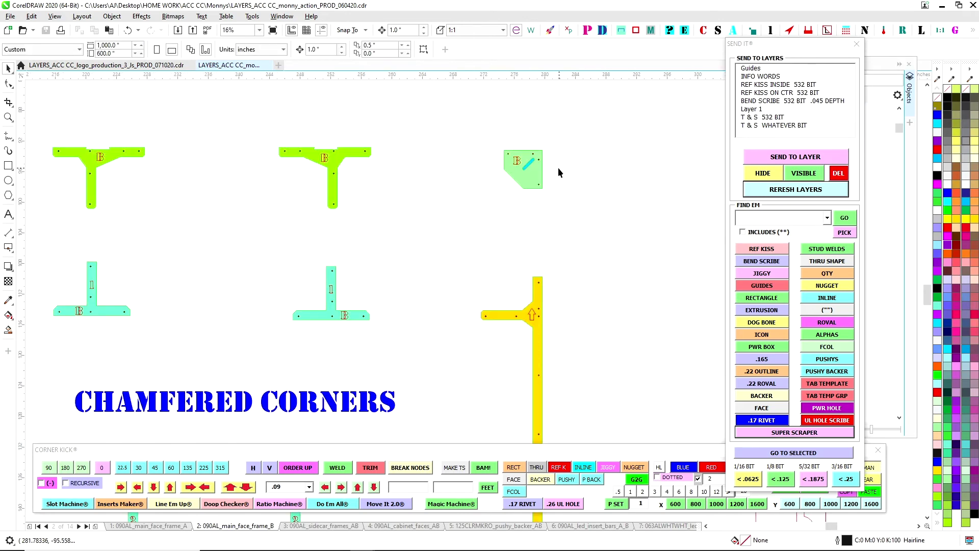
{"action": "left_click", "coordinate": [527, 170]}
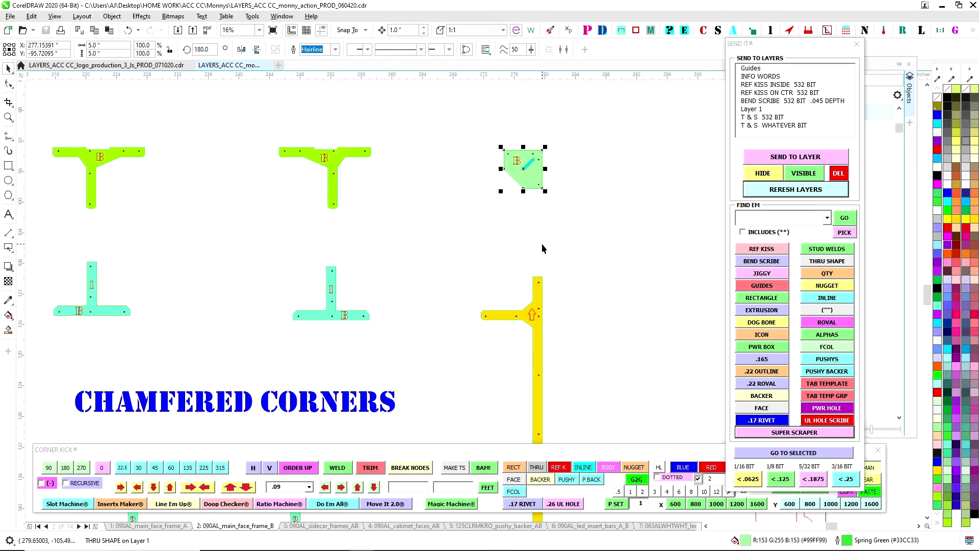
Step: Mark the outlines of the two upper lime T-shaped brackets in the chamfered corners group as THRU shapes
{"action": "left_click", "coordinate": [350, 154]}
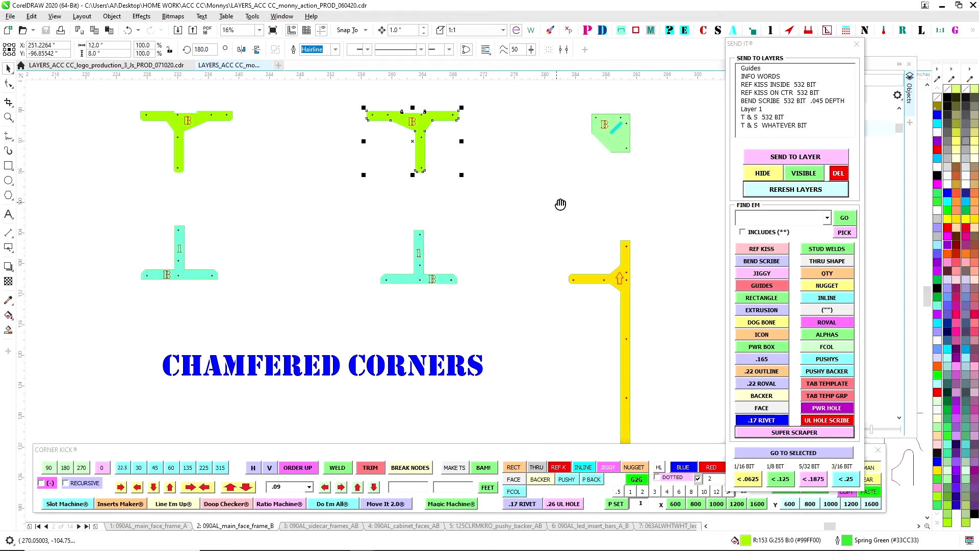
{"action": "scroll", "coordinate": [447, 177], "scroll_direction": "down", "scroll_amount": 2}
{"action": "left_click", "coordinate": [417, 175], "text": "shift"}
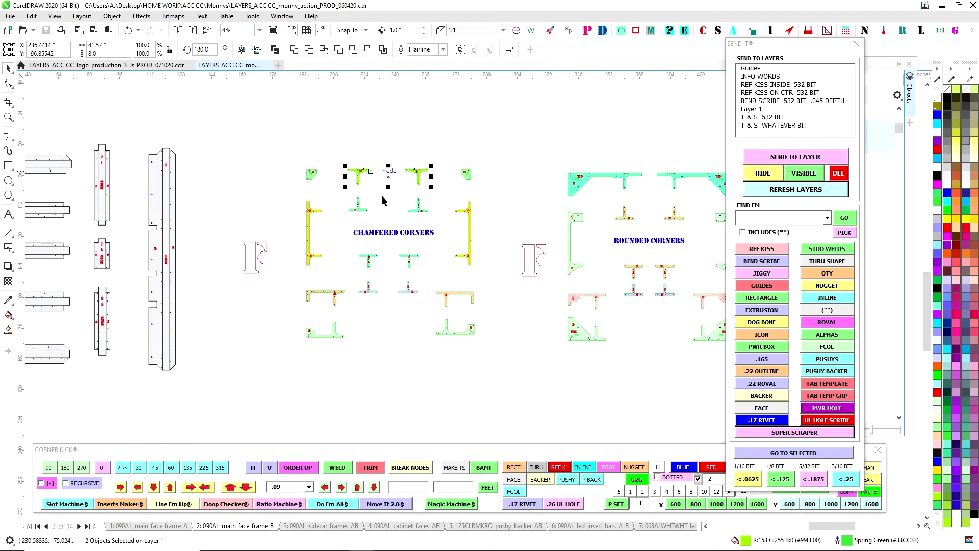
{"action": "scroll", "coordinate": [374, 189], "scroll_direction": "up", "scroll_amount": 2}
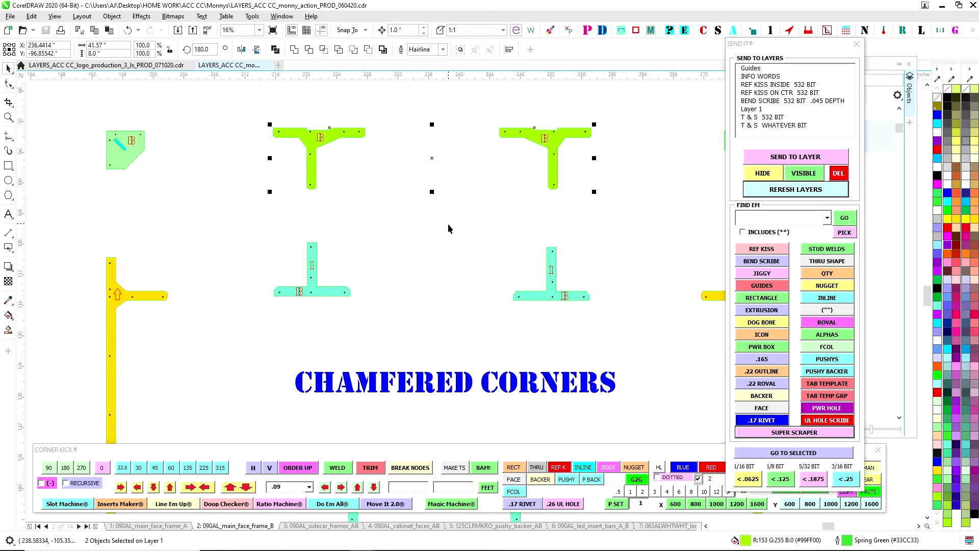
{"action": "left_click", "coordinate": [339, 135]}
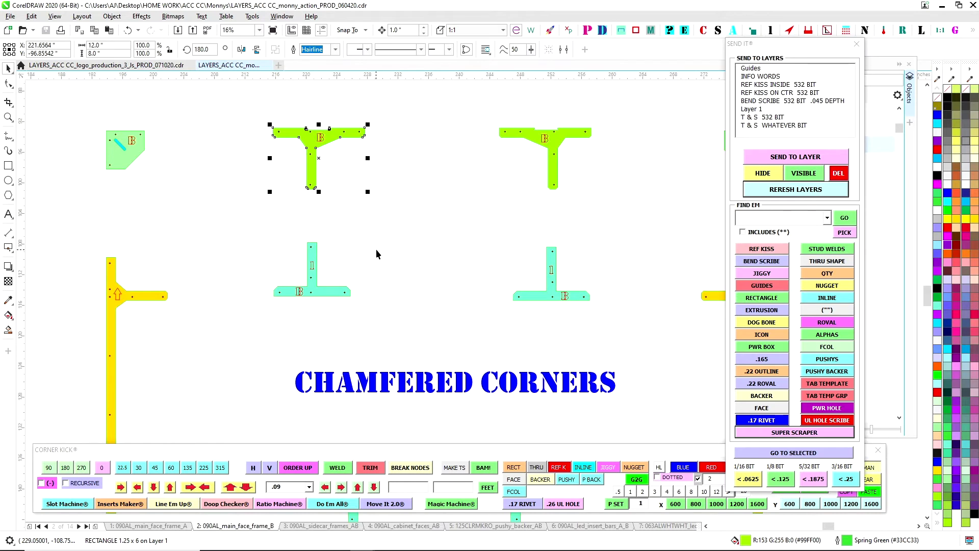
{"action": "left_click", "coordinate": [531, 138], "text": "shift"}
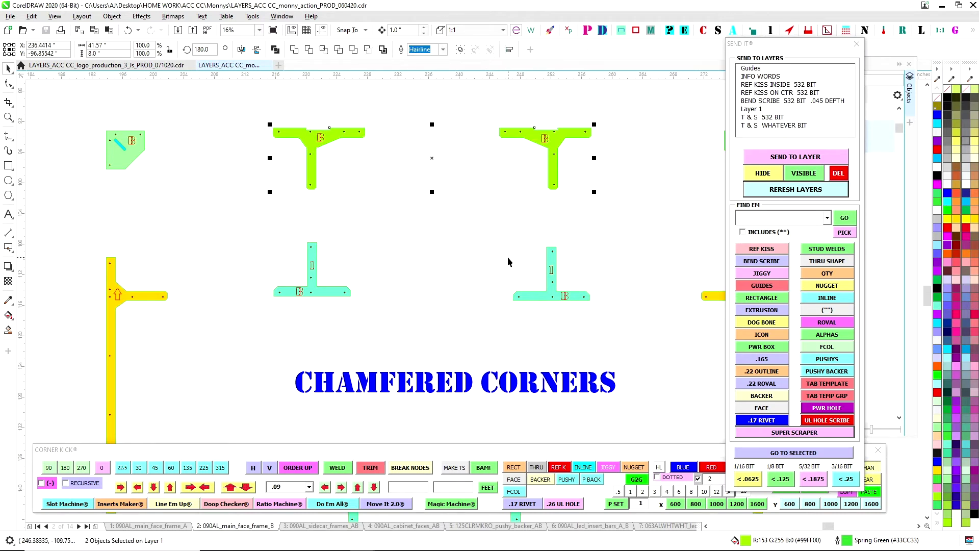
{"action": "left_click", "coordinate": [536, 467]}
{"action": "left_click", "coordinate": [480, 296]}
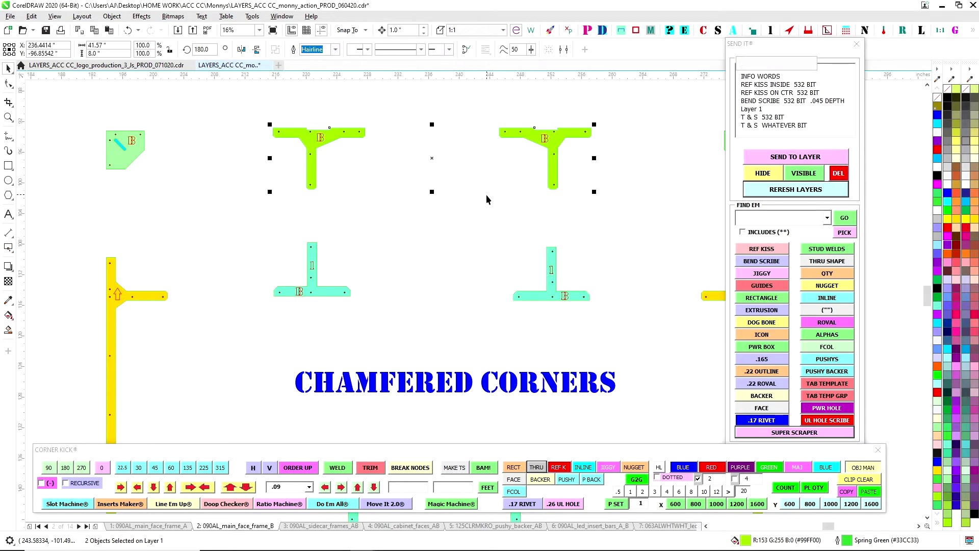
{"action": "left_click", "coordinate": [247, 289]}
{"action": "scroll", "coordinate": [330, 140], "scroll_direction": "down", "scroll_amount": 3}
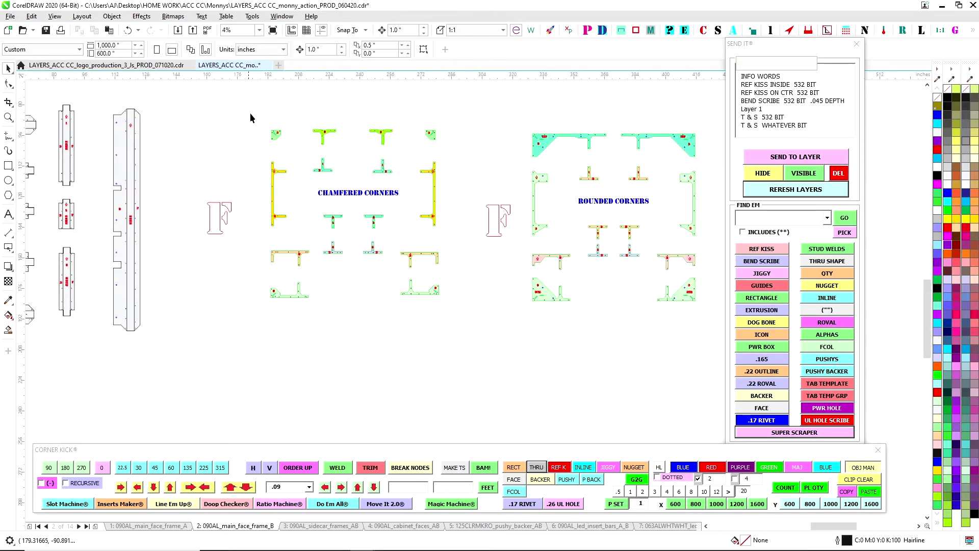
Step: Check the whole chamfered corners group and the rounded corners group for guide shapes with Super Scraper
{"action": "left_click_drag", "start_coordinate": [444, 352], "coordinate": [444, 352]}
{"action": "left_click", "coordinate": [461, 175]}
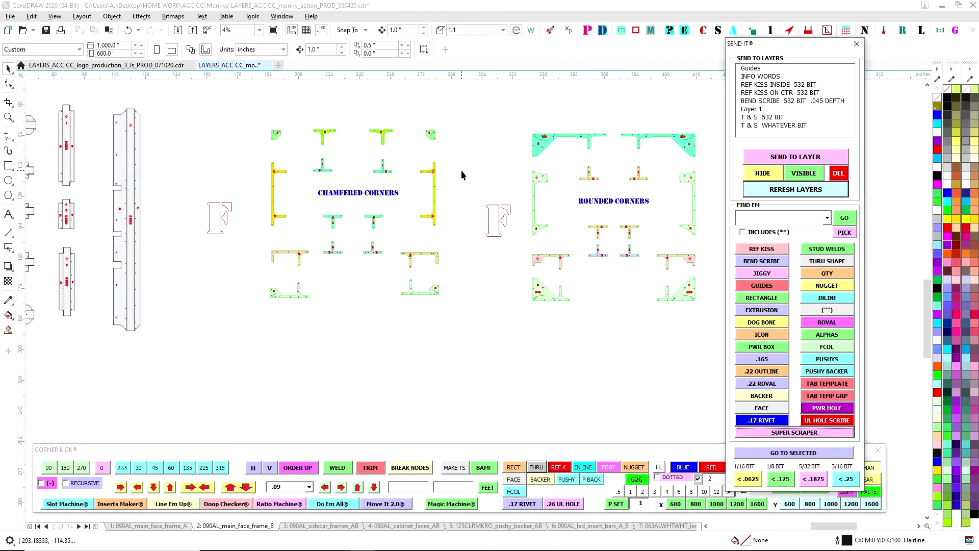
{"action": "left_click", "coordinate": [453, 162]}
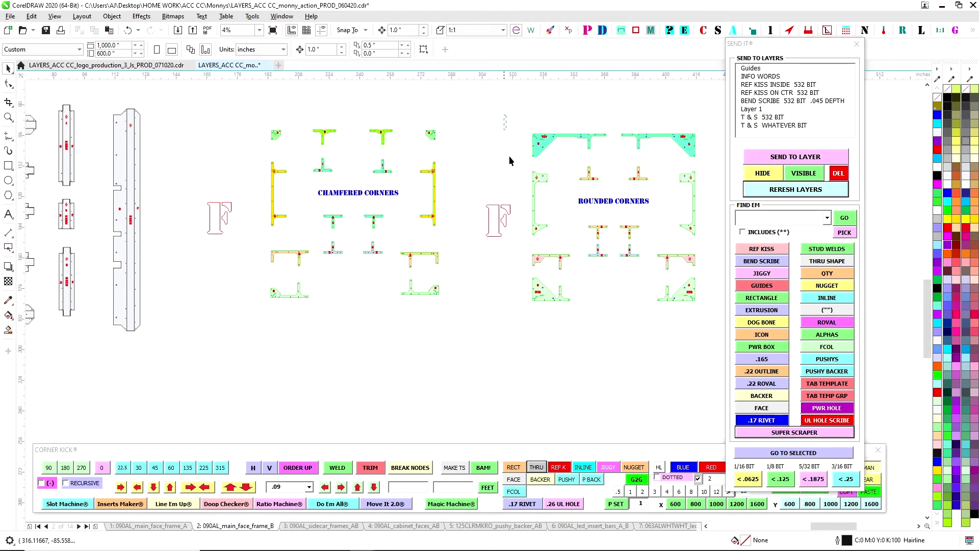
{"action": "left_click_drag", "start_coordinate": [509, 155], "coordinate": [707, 373]}
{"action": "left_click", "coordinate": [802, 433]}
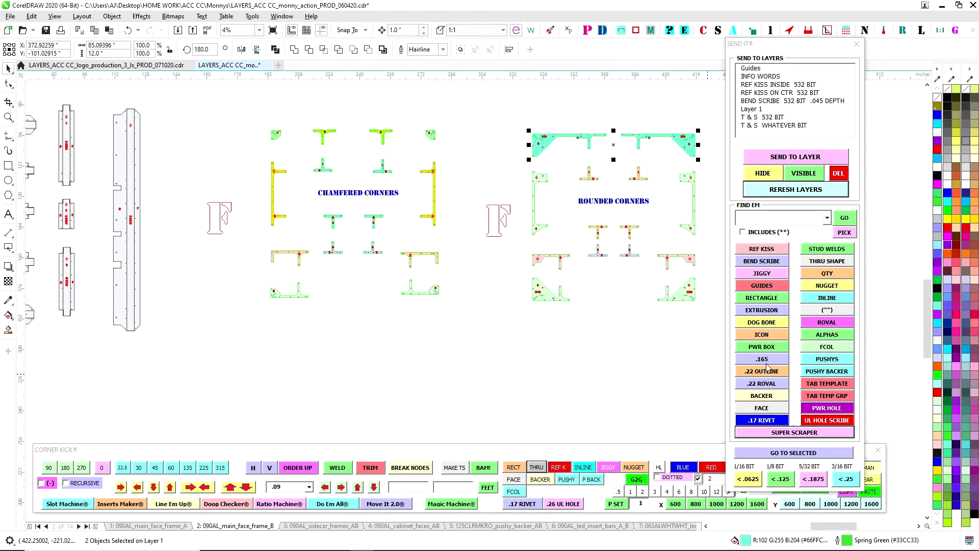
Step: Mark the outlines of the two large turquoise TOP pieces in the rounded corners group as THRU shapes
{"action": "scroll", "coordinate": [577, 109], "scroll_direction": "up", "scroll_amount": 2}
{"action": "scroll", "coordinate": [421, 108], "scroll_direction": "down", "scroll_amount": 1}
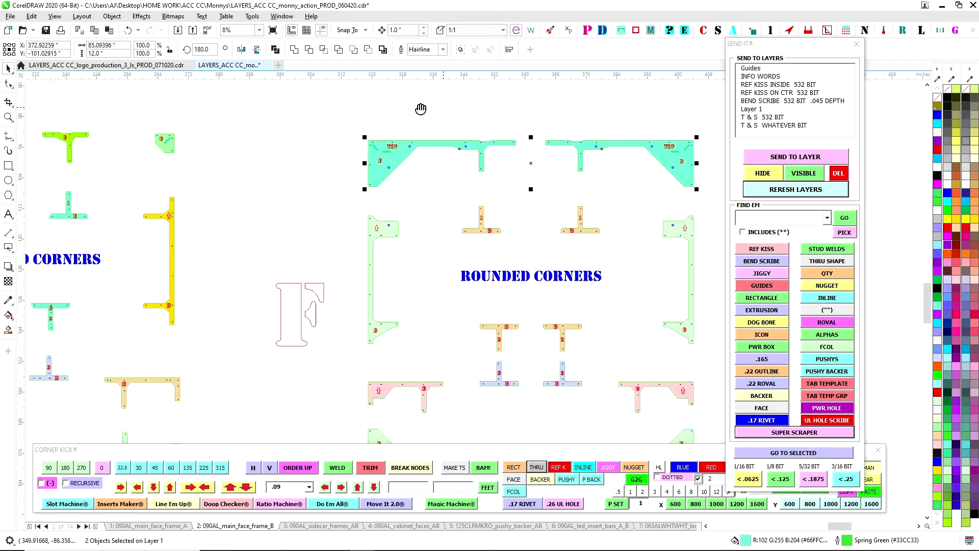
{"action": "left_click_drag", "start_coordinate": [421, 108], "coordinate": [295, 109]}
{"action": "scroll", "coordinate": [371, 186], "scroll_direction": "up", "scroll_amount": 1}
{"action": "left_click", "coordinate": [371, 186]}
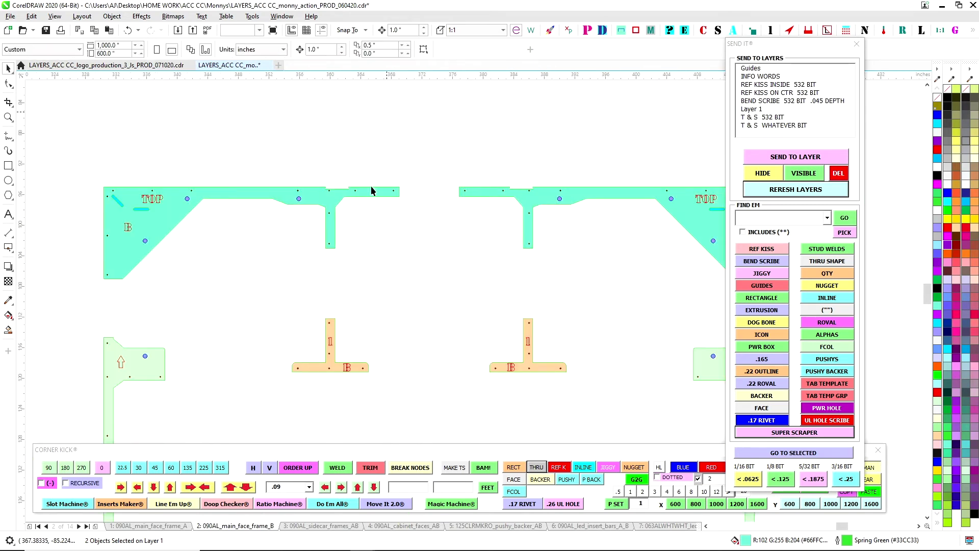
{"action": "left_click", "coordinate": [608, 198], "text": "shift"}
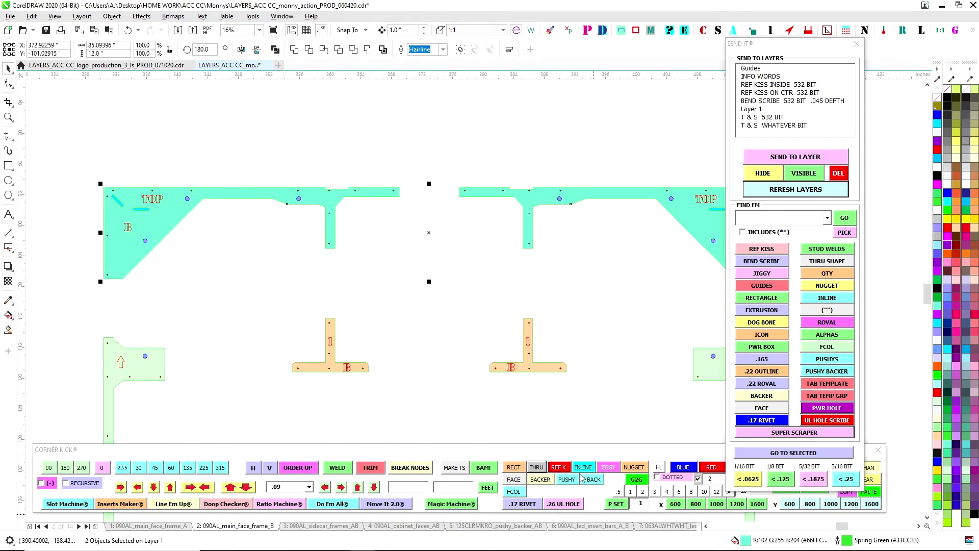
{"action": "left_click", "coordinate": [544, 468]}
{"action": "left_click", "coordinate": [482, 297]}
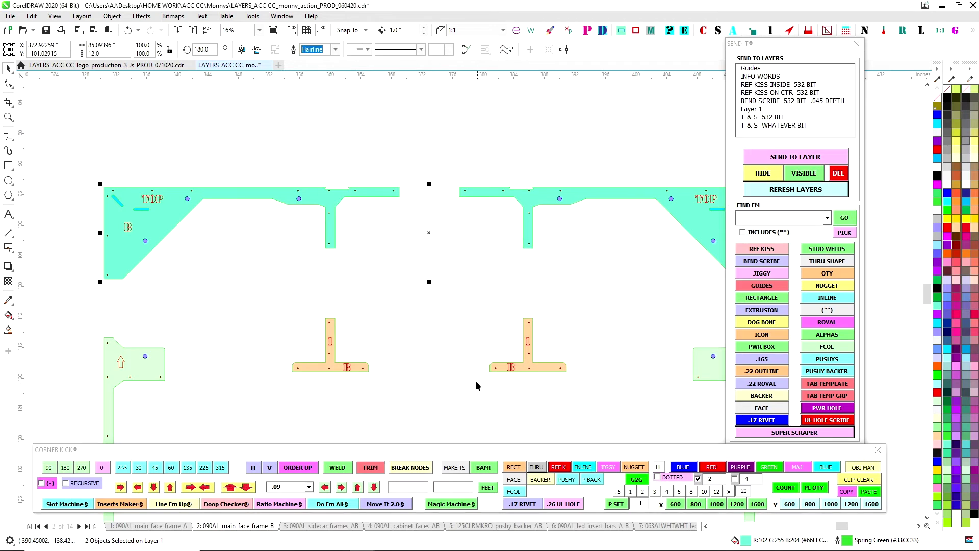
Step: Run Super Scraper again on the entire rounded corners group
{"action": "scroll", "coordinate": [302, 230], "scroll_direction": "down", "scroll_amount": 2}
{"action": "left_click_drag", "start_coordinate": [499, 433], "coordinate": [498, 433]}
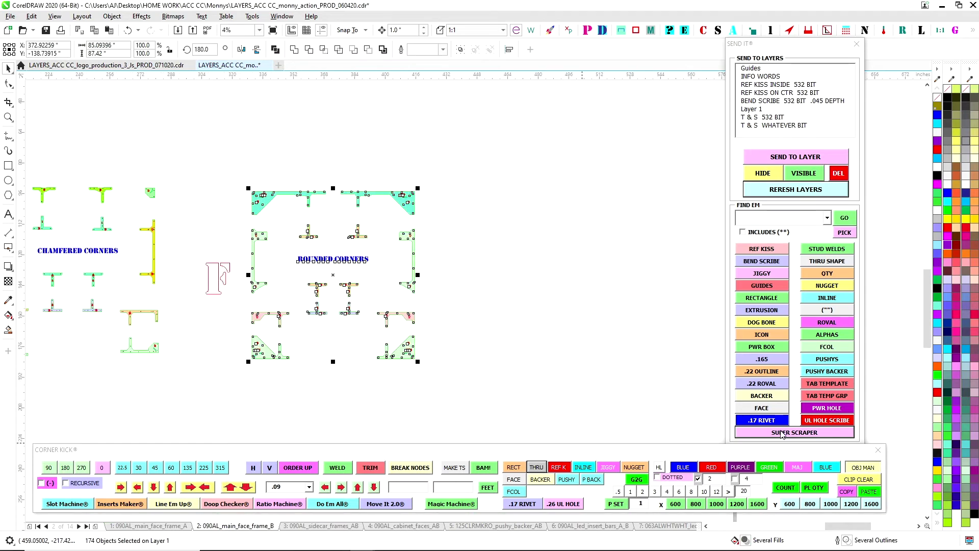
{"action": "left_click", "coordinate": [794, 432]}
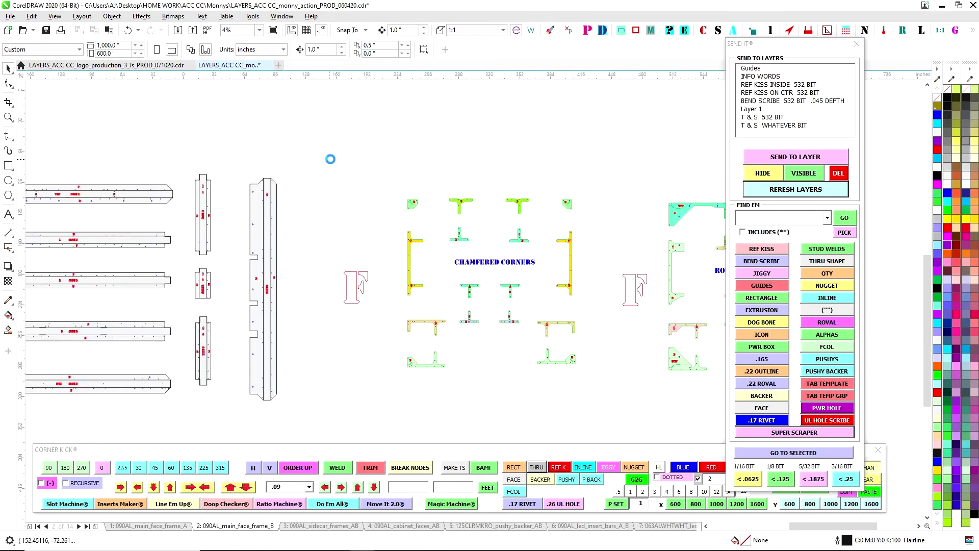
Step: Run the Doop Checker by position and size on all frame and corner parts, with resolution 2 and shape grouping enabled
{"action": "scroll", "coordinate": [327, 163], "scroll_direction": "down", "scroll_amount": 2}
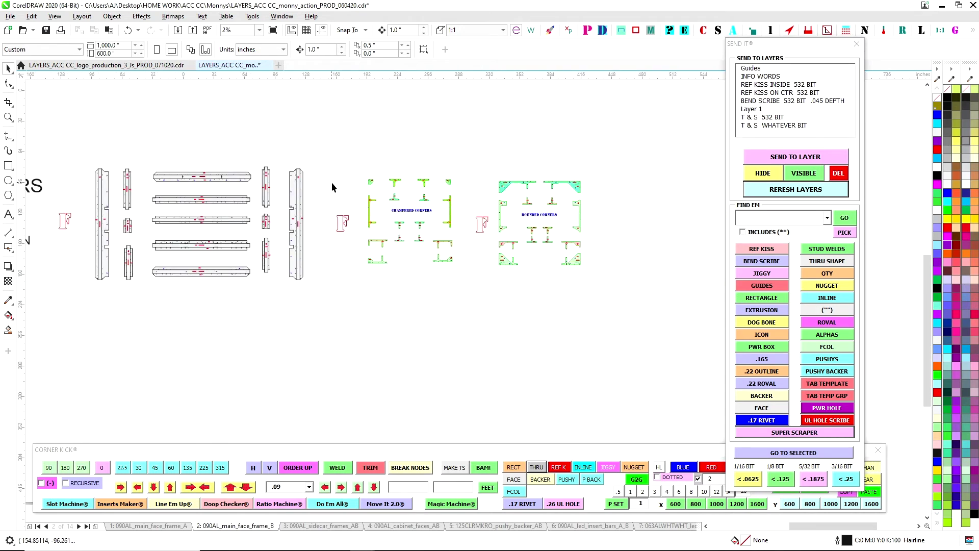
{"action": "left_click_drag", "start_coordinate": [82, 160], "coordinate": [645, 352]}
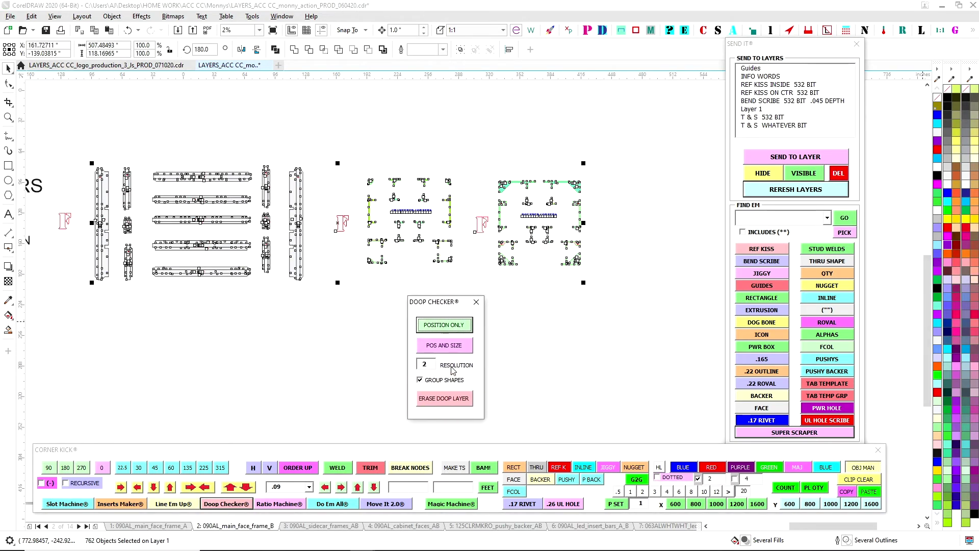
{"action": "left_click_drag", "start_coordinate": [446, 306], "coordinate": [505, 309]}
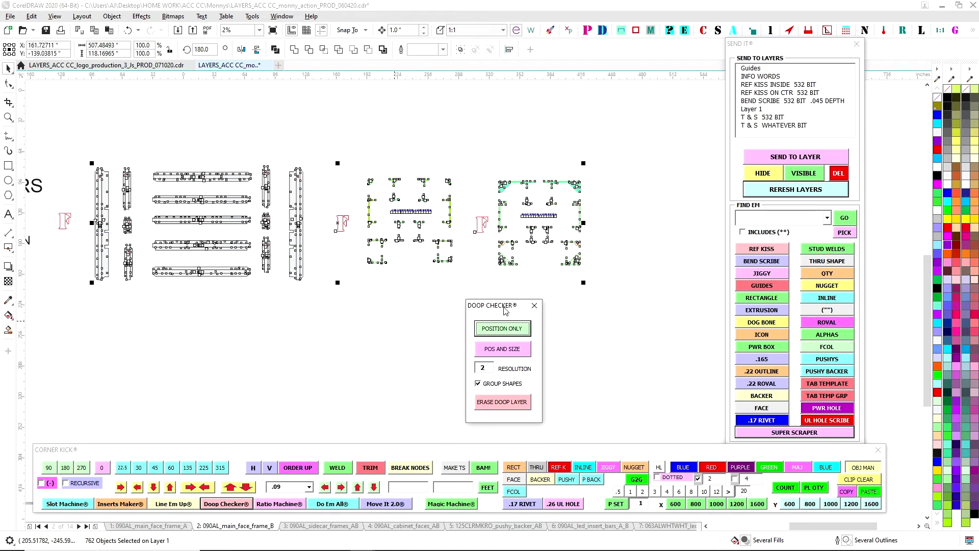
{"action": "left_click", "coordinate": [506, 351]}
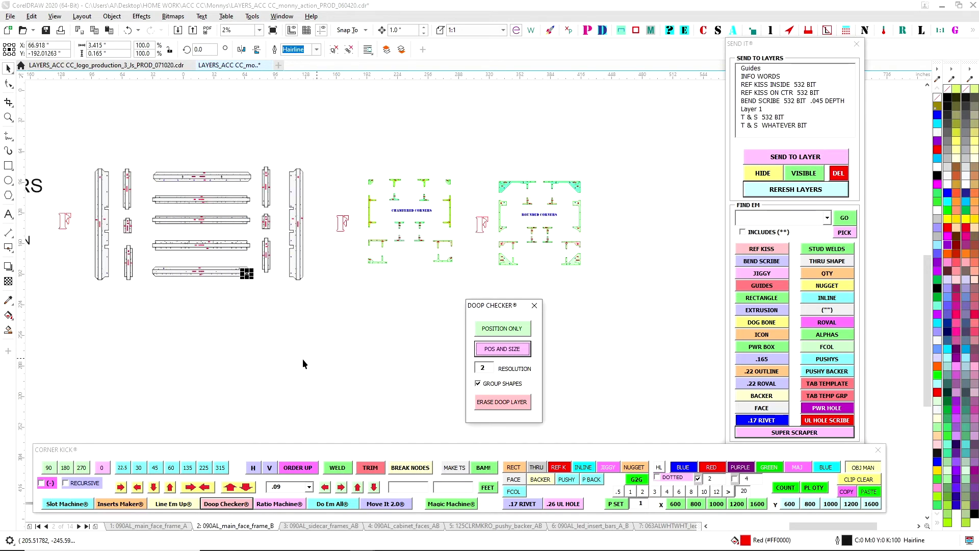
Step: Pull the grouped duplicate red holes out of the lowest horizontal part's chamfered end and delete them
{"action": "scroll", "coordinate": [257, 288], "scroll_direction": "up", "scroll_amount": 2}
{"action": "scroll", "coordinate": [224, 284], "scroll_direction": "up", "scroll_amount": 4}
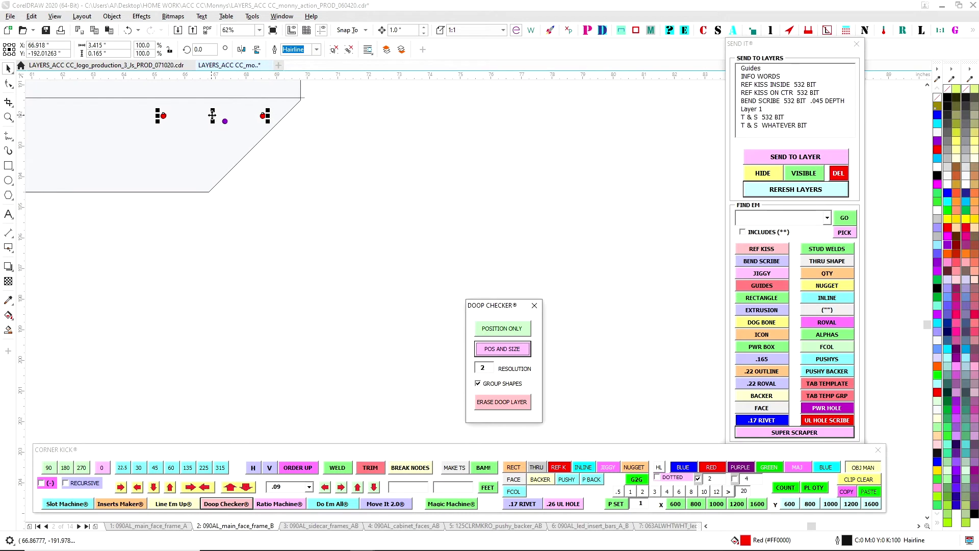
{"action": "scroll", "coordinate": [279, 154], "scroll_direction": "up", "scroll_amount": 3}
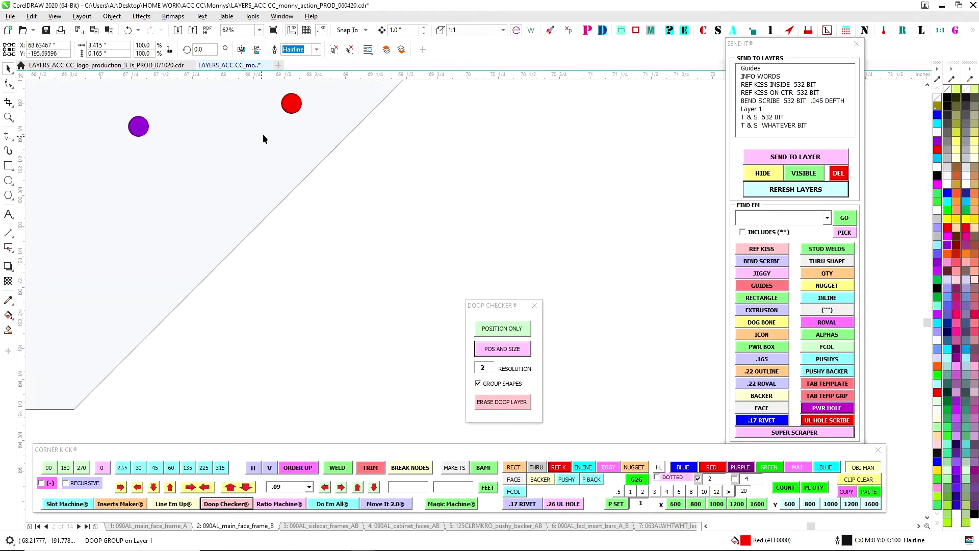
{"action": "scroll", "coordinate": [285, 104], "scroll_direction": "down", "scroll_amount": 3}
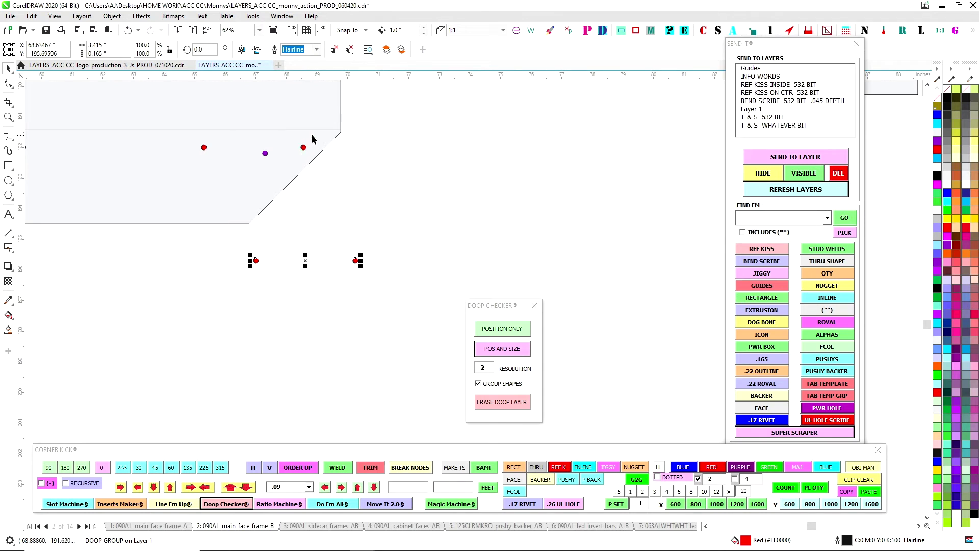
{"action": "left_click_drag", "start_coordinate": [391, 235], "coordinate": [153, 324]}
{"action": "left_click", "coordinate": [241, 313]}
{"action": "scroll", "coordinate": [359, 326], "scroll_direction": "down", "scroll_amount": 4}
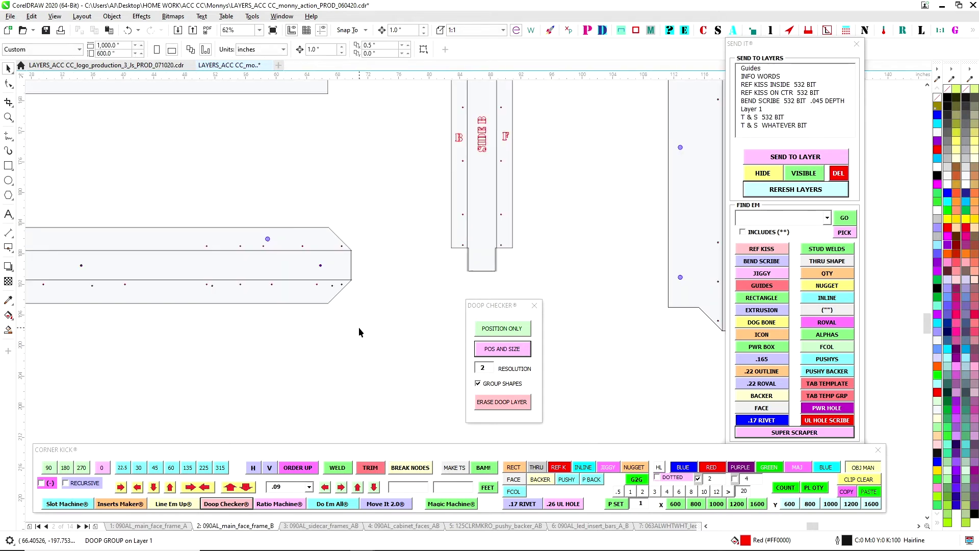
Step: Recheck all parts for duplicates by position and size, close the Doop Checker and save the document
{"action": "left_click_drag", "start_coordinate": [513, 306], "coordinate": [558, 308]}
{"action": "scroll", "coordinate": [466, 310], "scroll_direction": "down", "scroll_amount": 4}
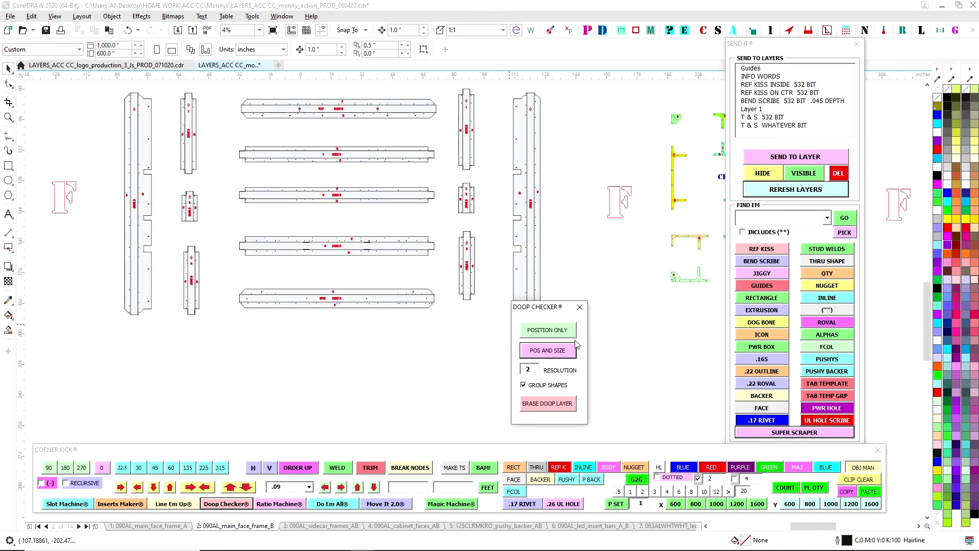
{"action": "scroll", "coordinate": [479, 319], "scroll_direction": "down", "scroll_amount": 4}
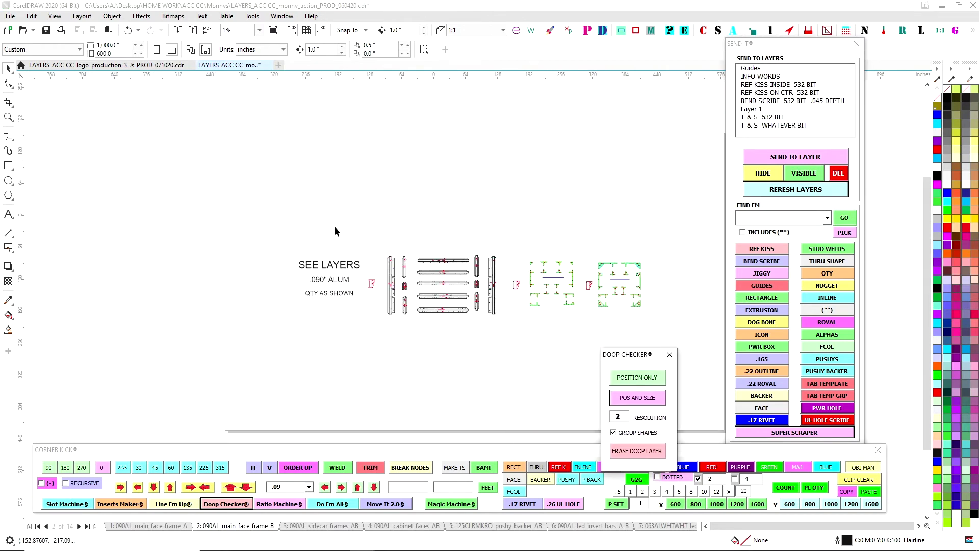
{"action": "left_click", "coordinate": [637, 398]}
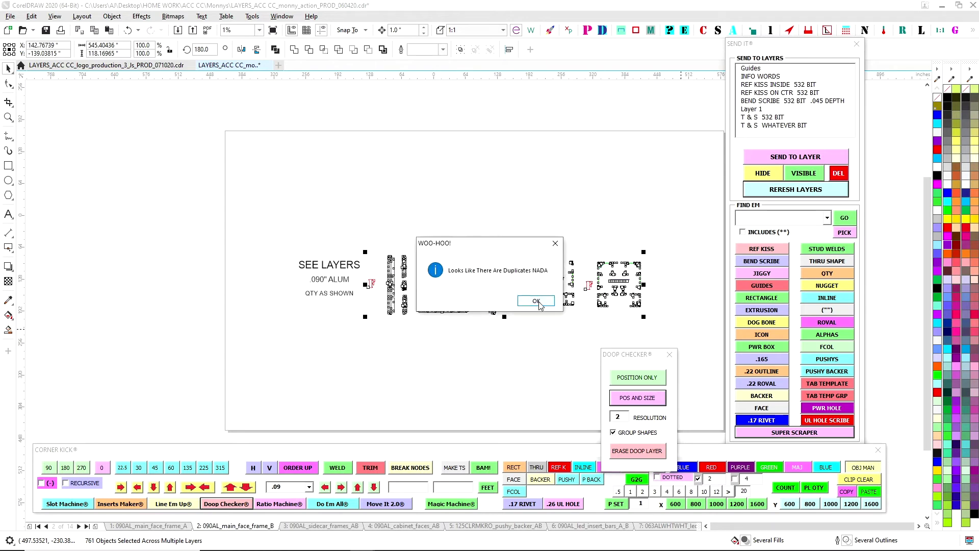
{"action": "left_click", "coordinate": [538, 303]}
{"action": "left_click", "coordinate": [531, 369]}
{"action": "left_click", "coordinate": [669, 354]}
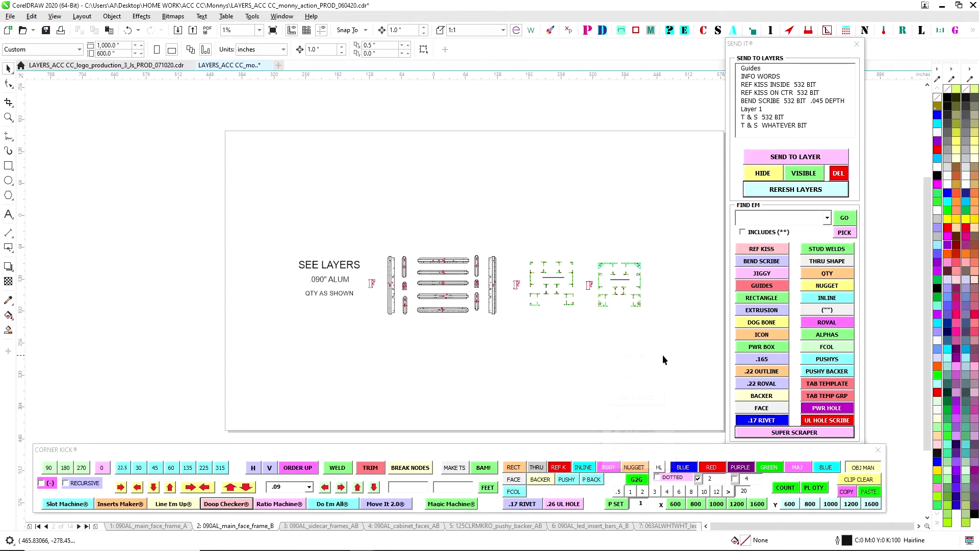
{"action": "scroll", "coordinate": [498, 266], "scroll_direction": "up", "scroll_amount": 3}
{"action": "scroll", "coordinate": [357, 276], "scroll_direction": "down", "scroll_amount": 1}
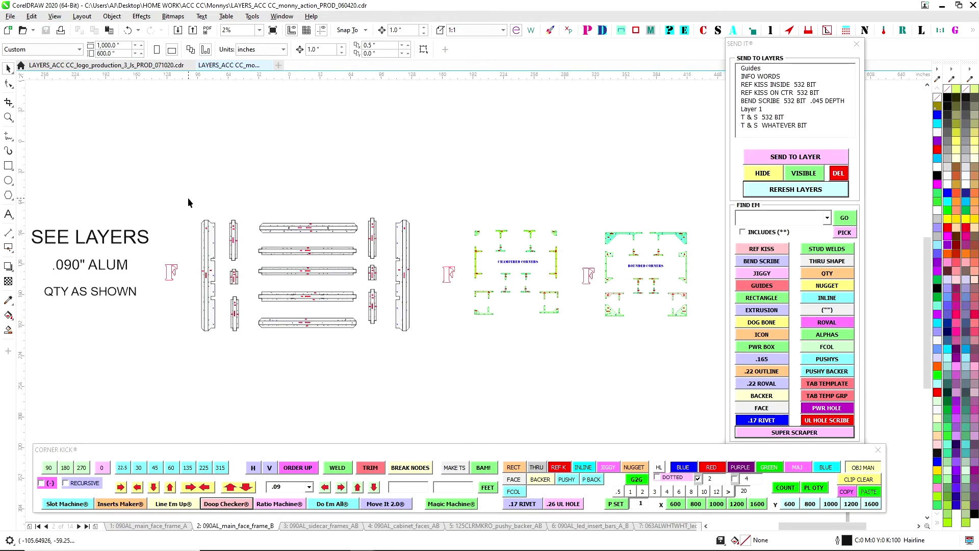
Step: Send the three large F letters and the CHAMFERED CORNERS and ROUNDED CORNERS titles to the INFO WORDS layer and hide that layer
{"action": "left_click_drag", "start_coordinate": [188, 197], "coordinate": [708, 427]}
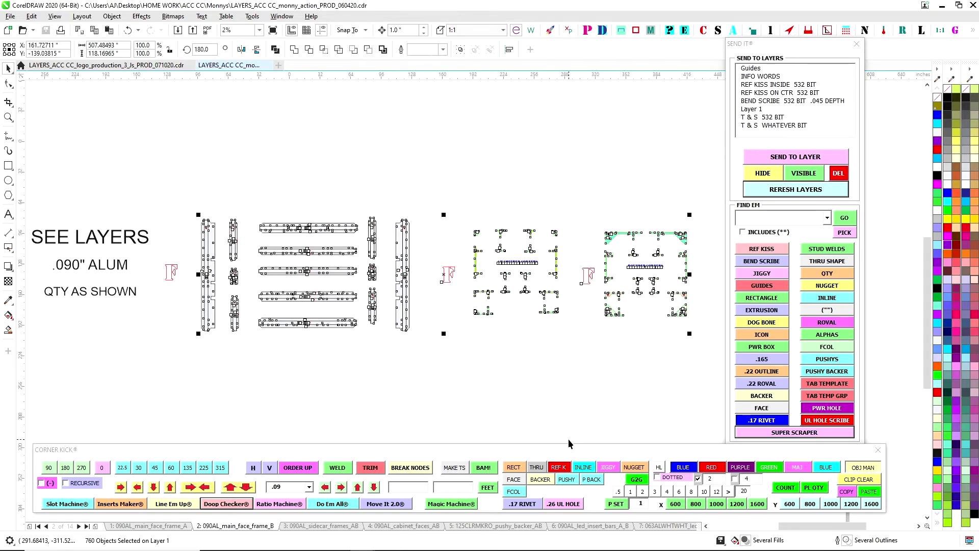
{"action": "left_click", "coordinate": [583, 432]}
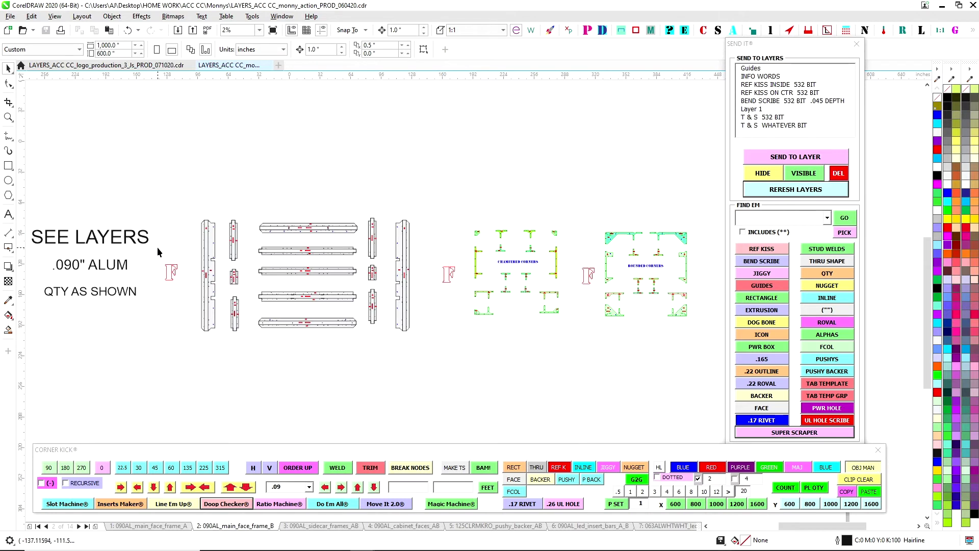
{"action": "left_click_drag", "start_coordinate": [156, 249], "coordinate": [185, 292]}
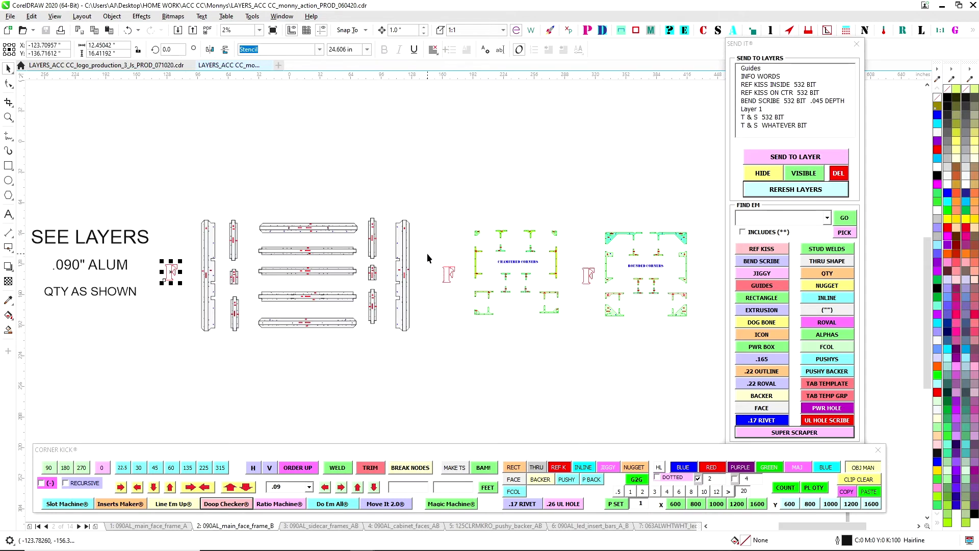
{"action": "left_click", "coordinate": [448, 275], "text": "shift"}
{"action": "left_click", "coordinate": [518, 261], "text": "shift"}
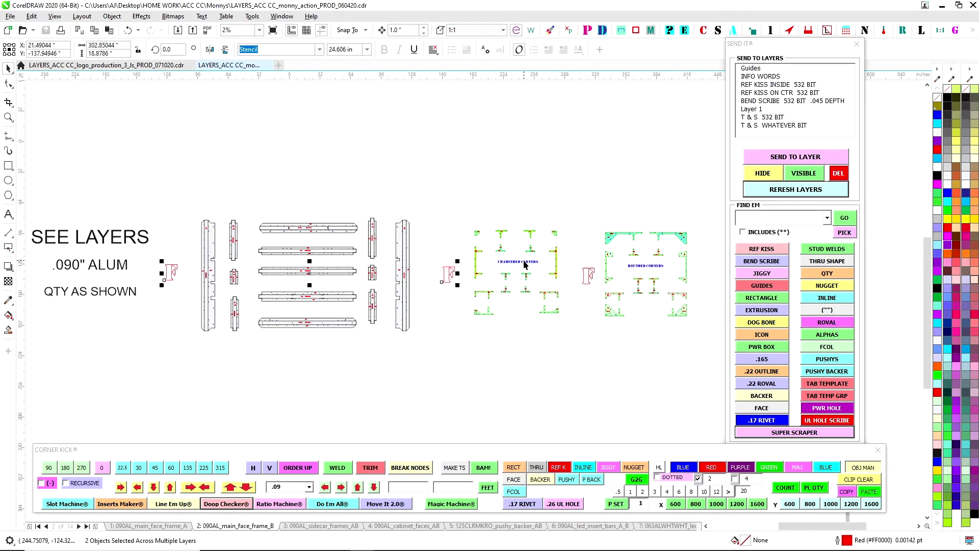
{"action": "left_click", "coordinate": [586, 274], "text": "shift"}
{"action": "left_click", "coordinate": [658, 266], "text": "shift"}
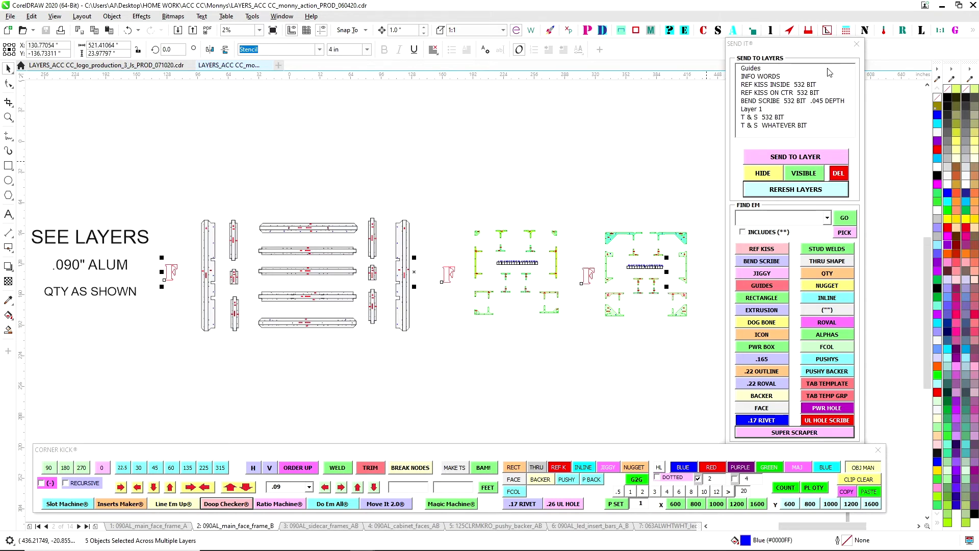
{"action": "mouse_move", "coordinate": [828, 48]}
{"action": "left_mouse_down"}
{"action": "mouse_move", "coordinate": [648, 106]}
{"action": "mouse_move", "coordinate": [844, 51]}
{"action": "mouse_move", "coordinate": [815, 47]}
{"action": "left_mouse_up"}
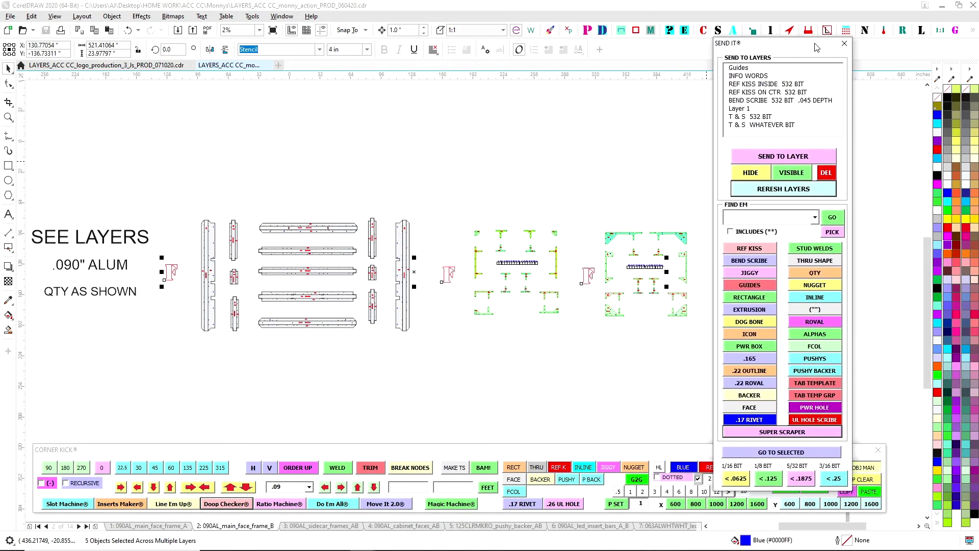
{"action": "left_click", "coordinate": [747, 76]}
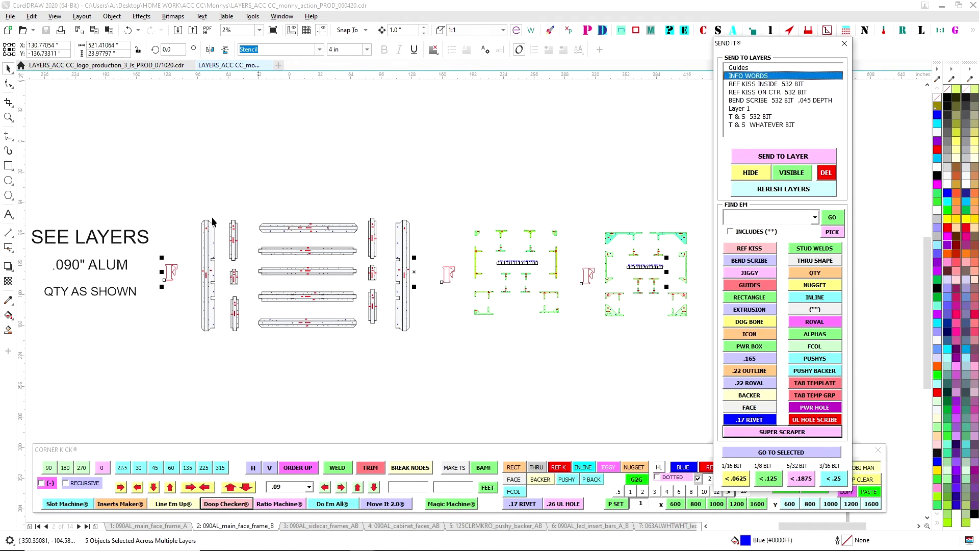
{"action": "left_click", "coordinate": [756, 159]}
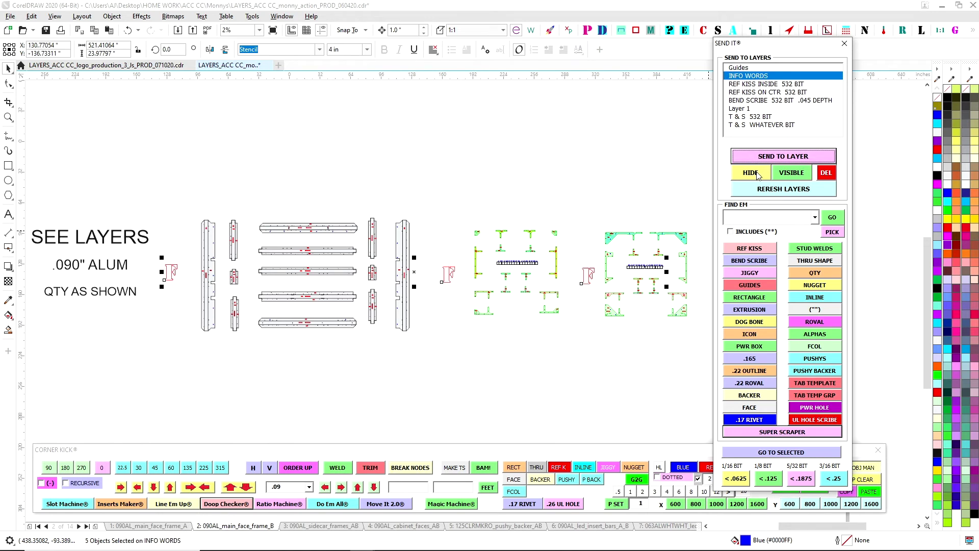
{"action": "left_click", "coordinate": [758, 175]}
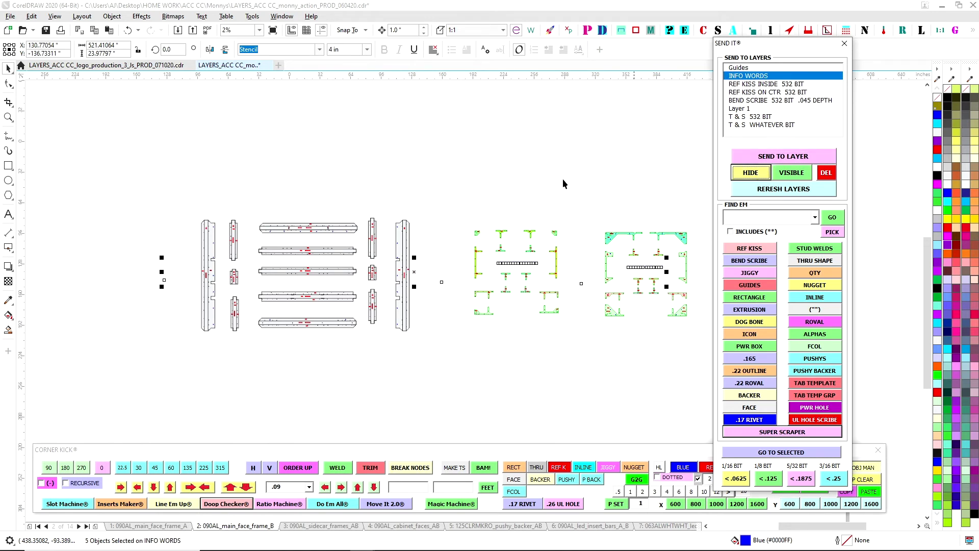
{"action": "left_click", "coordinate": [538, 175]}
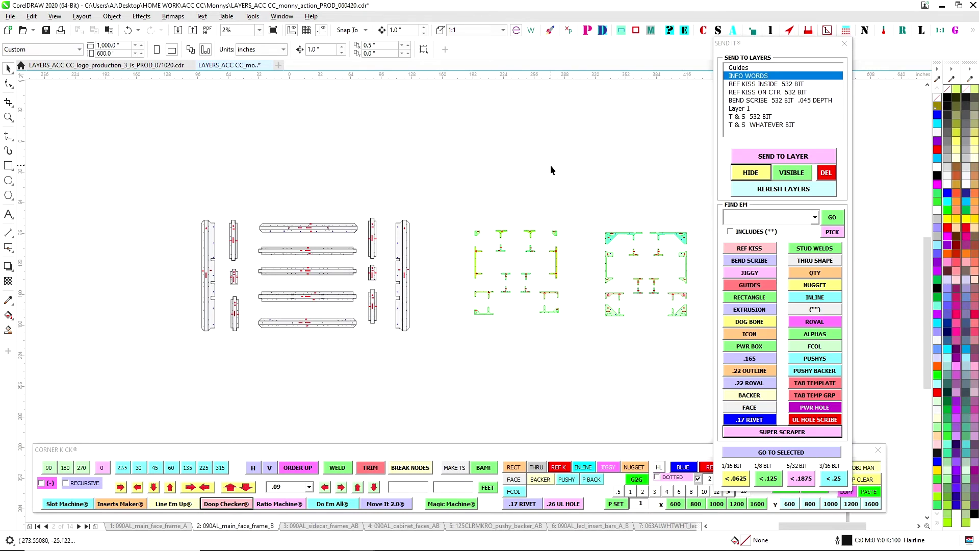
{"action": "mouse_move", "coordinate": [46, 128]}
{"action": "left_mouse_down"}
{"action": "mouse_move", "coordinate": [371, 347]}
{"action": "mouse_move", "coordinate": [719, 418]}
{"action": "left_mouse_up"}
{"action": "scroll", "coordinate": [586, 301], "scroll_direction": "down", "scroll_amount": 2}
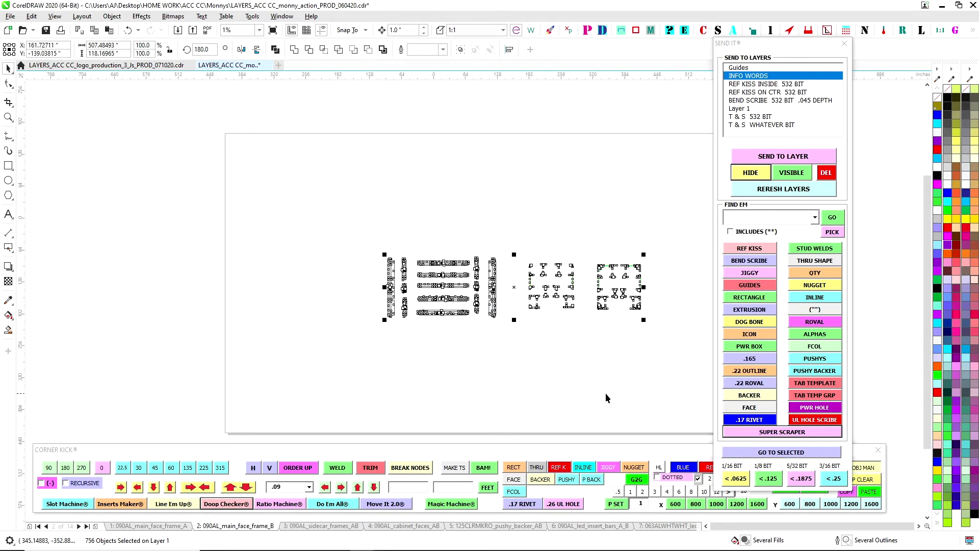
{"action": "left_click", "coordinate": [388, 216]}
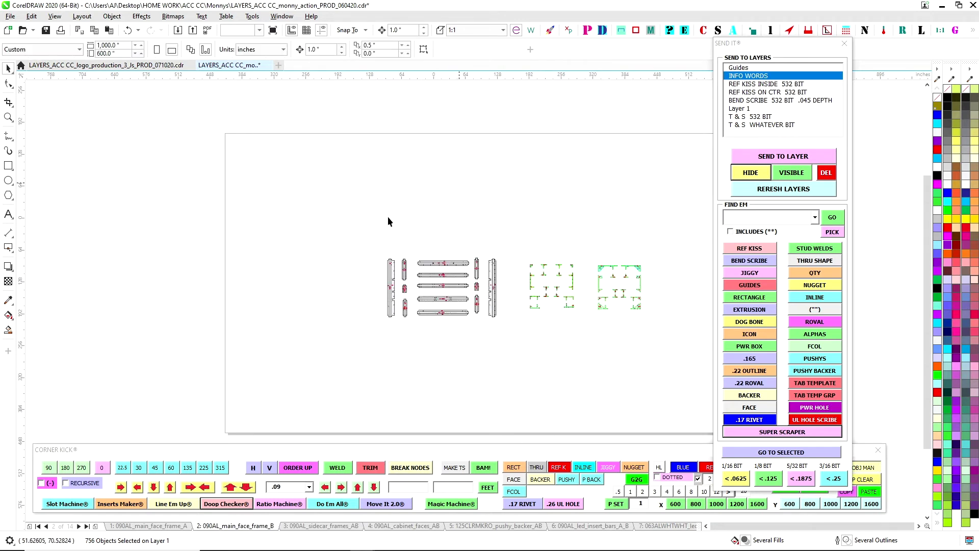
{"action": "left_click_drag", "start_coordinate": [267, 191], "coordinate": [684, 372]}
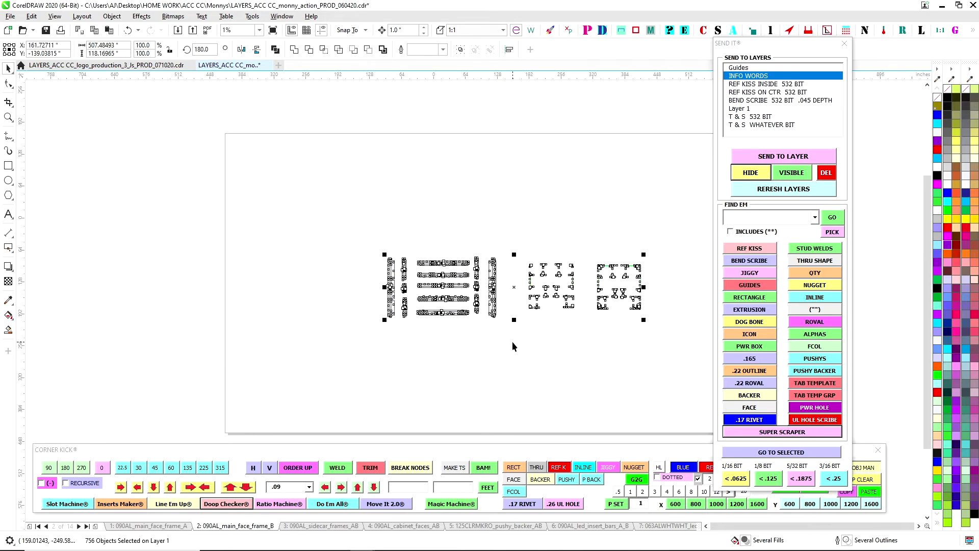
{"action": "left_click", "coordinate": [492, 369]}
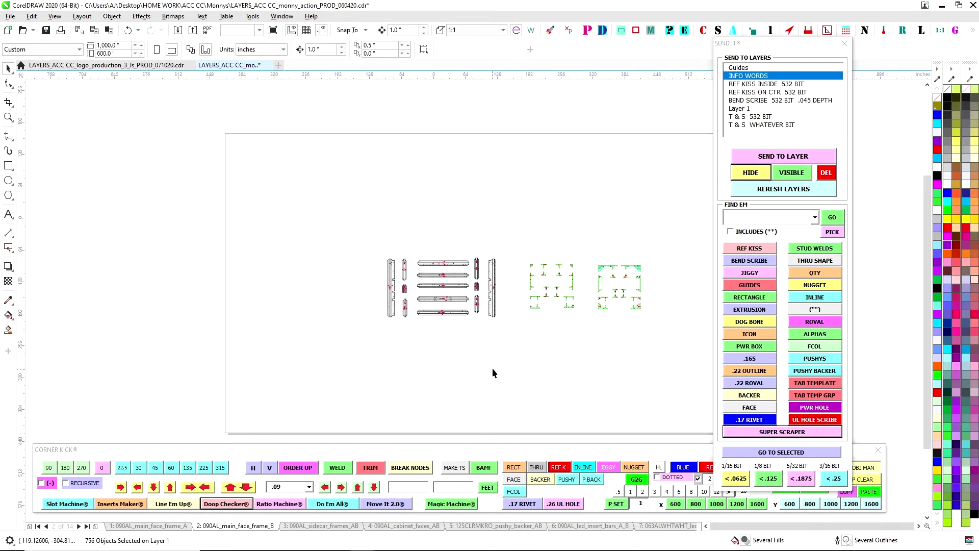
{"action": "scroll", "coordinate": [488, 304], "scroll_direction": "up", "scroll_amount": 2}
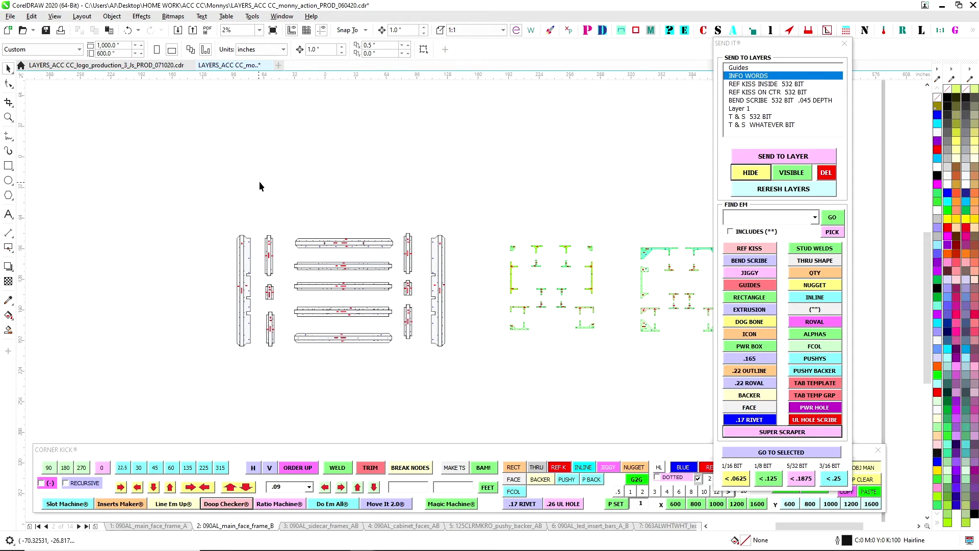
{"action": "left_click_drag", "start_coordinate": [259, 181], "coordinate": [293, 162]}
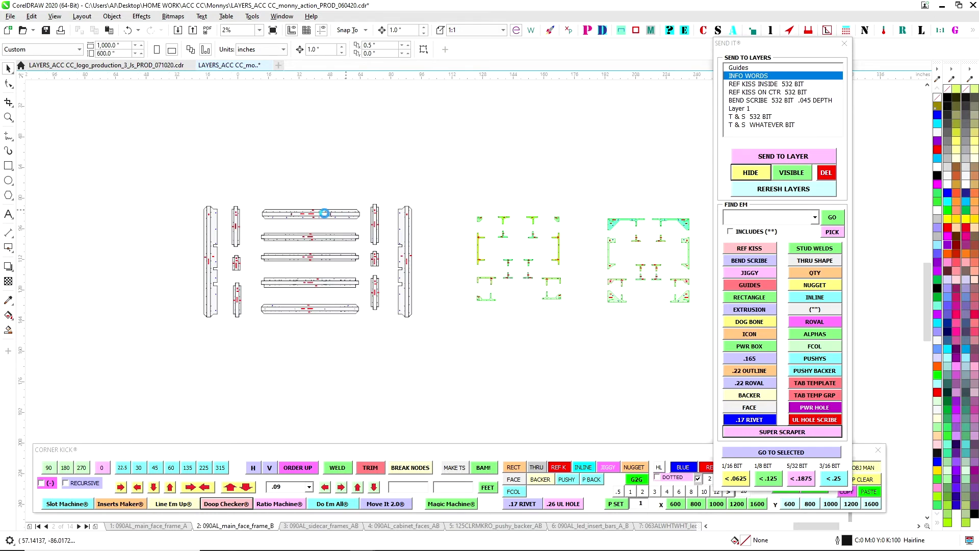
Step: Send both red nut weld hexagons on the TOP SIDE B part to the REF KISS INSIDE 532 BIT layer and hide that layer
{"action": "scroll", "coordinate": [328, 164], "scroll_direction": "up", "scroll_amount": 3}
{"action": "scroll", "coordinate": [385, 234], "scroll_direction": "up", "scroll_amount": 3}
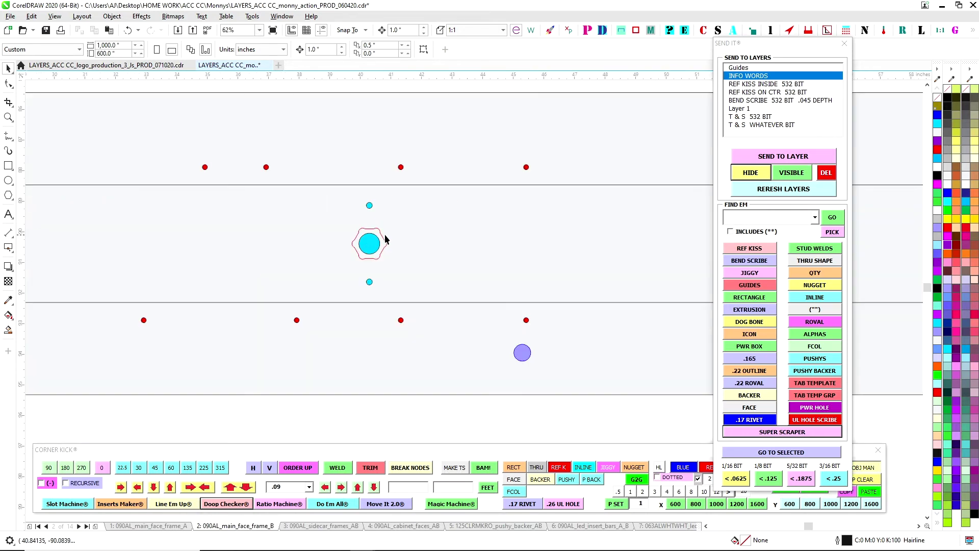
{"action": "left_click", "coordinate": [383, 240]}
{"action": "scroll", "coordinate": [577, 269], "scroll_direction": "down", "scroll_amount": 3}
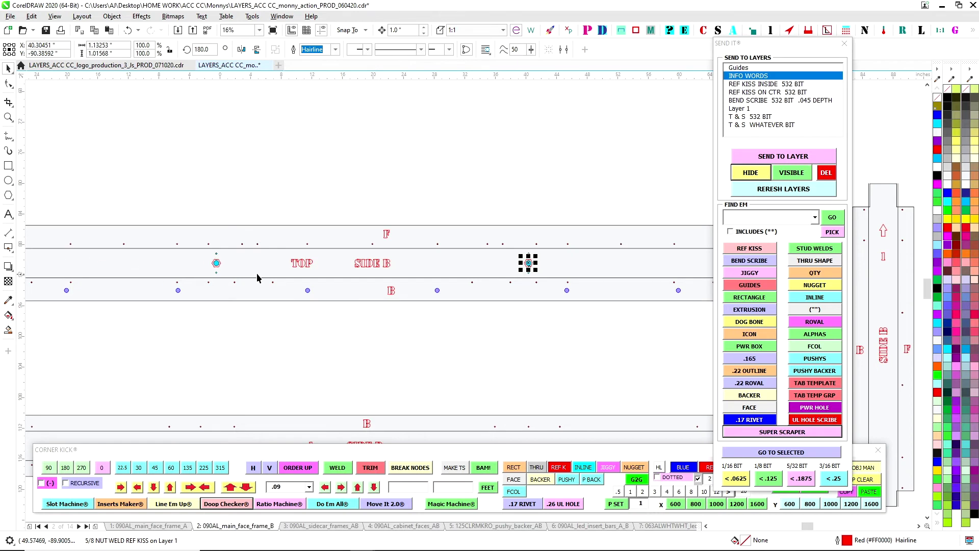
{"action": "left_click", "coordinate": [218, 263], "text": "shift"}
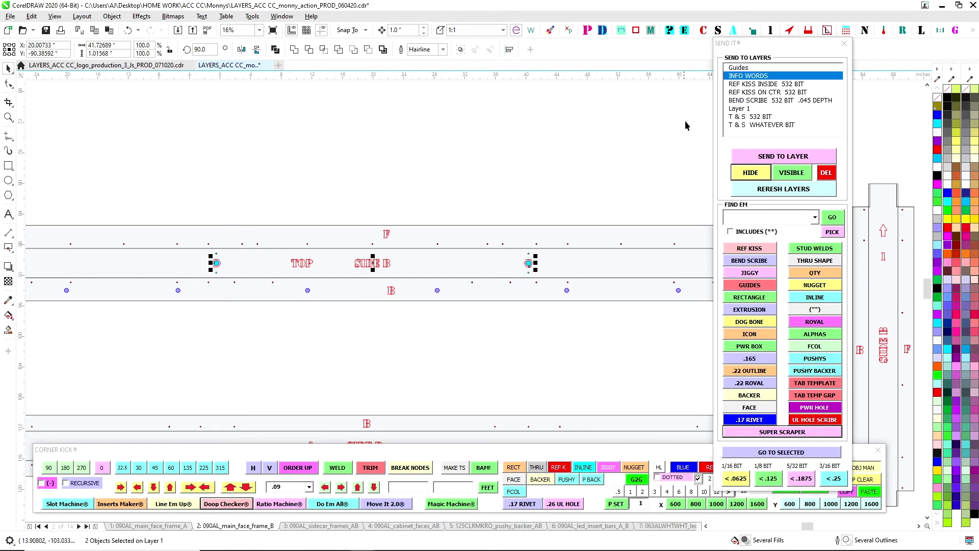
{"action": "scroll", "coordinate": [237, 219], "scroll_direction": "up", "scroll_amount": 2}
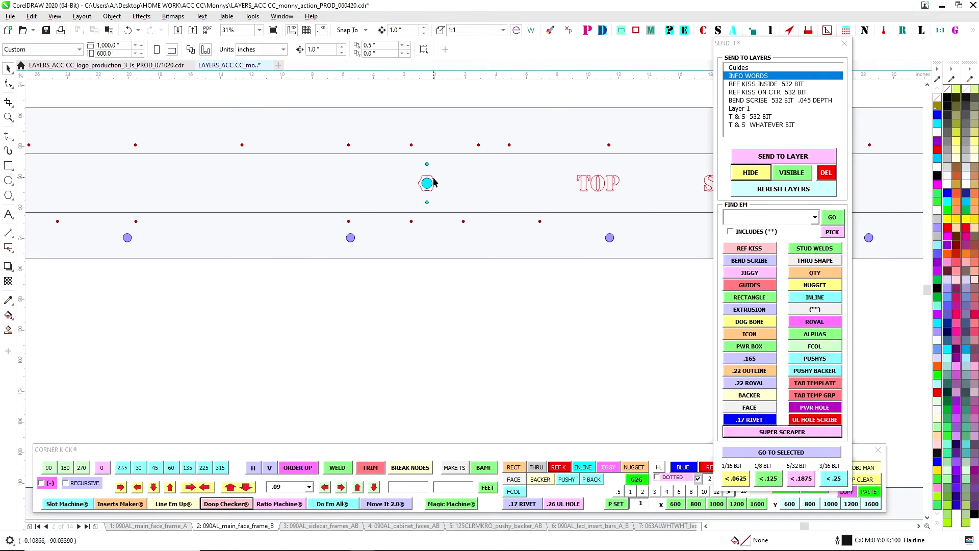
{"action": "left_click", "coordinate": [435, 183]}
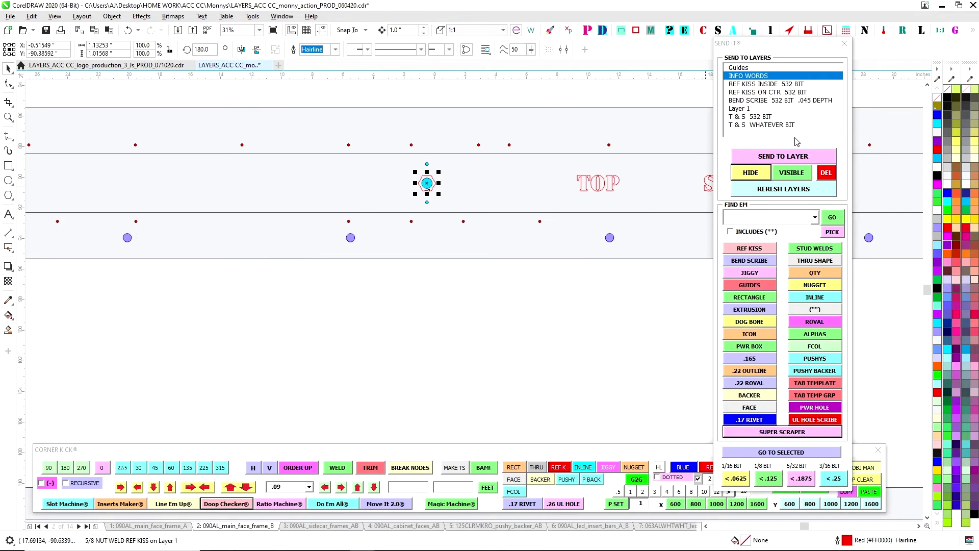
{"action": "left_click", "coordinate": [751, 85]}
{"action": "left_click", "coordinate": [777, 156]}
{"action": "left_click", "coordinate": [763, 175]}
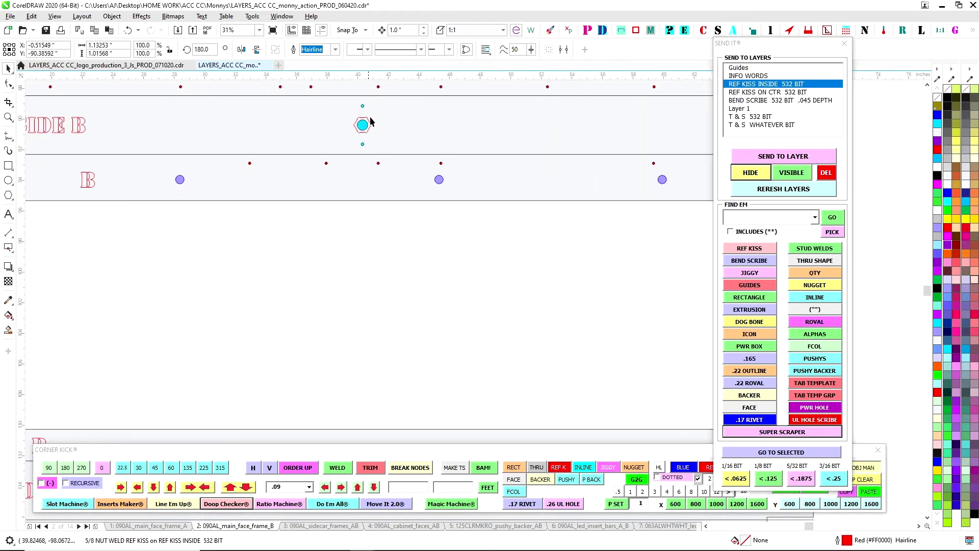
{"action": "left_click", "coordinate": [370, 127]}
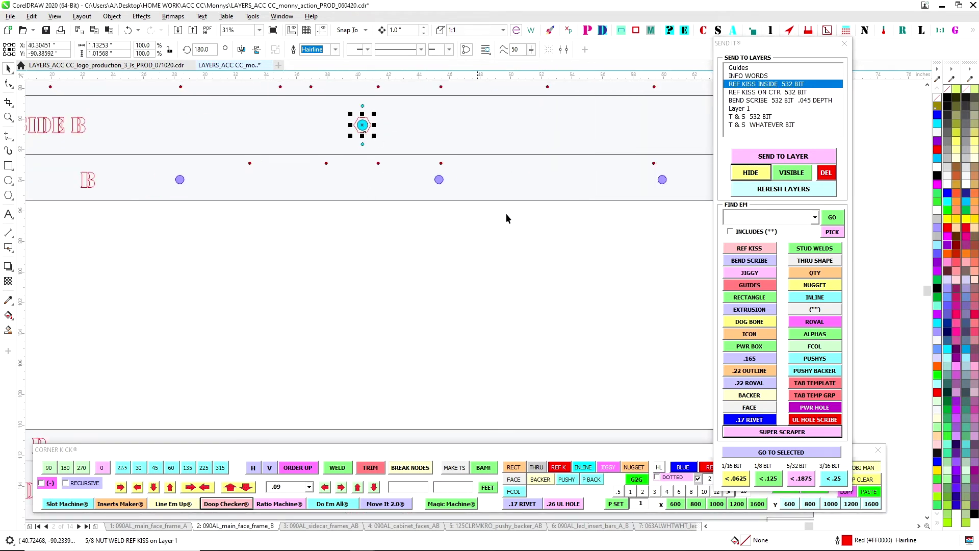
{"action": "left_click", "coordinate": [787, 158]}
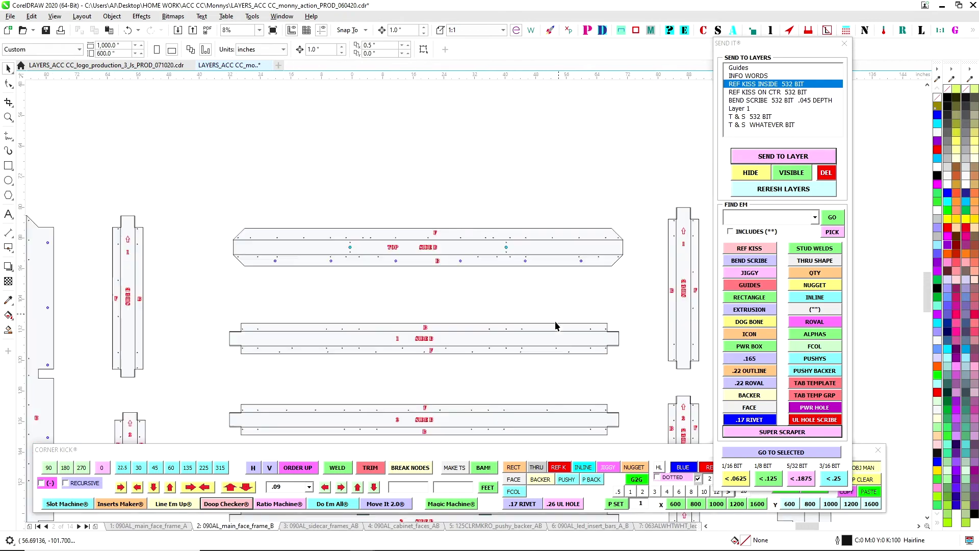
Step: Inspect the red arrows, numbers and lettering on the vertical frame parts
{"action": "scroll", "coordinate": [408, 161], "scroll_direction": "down", "scroll_amount": 1}
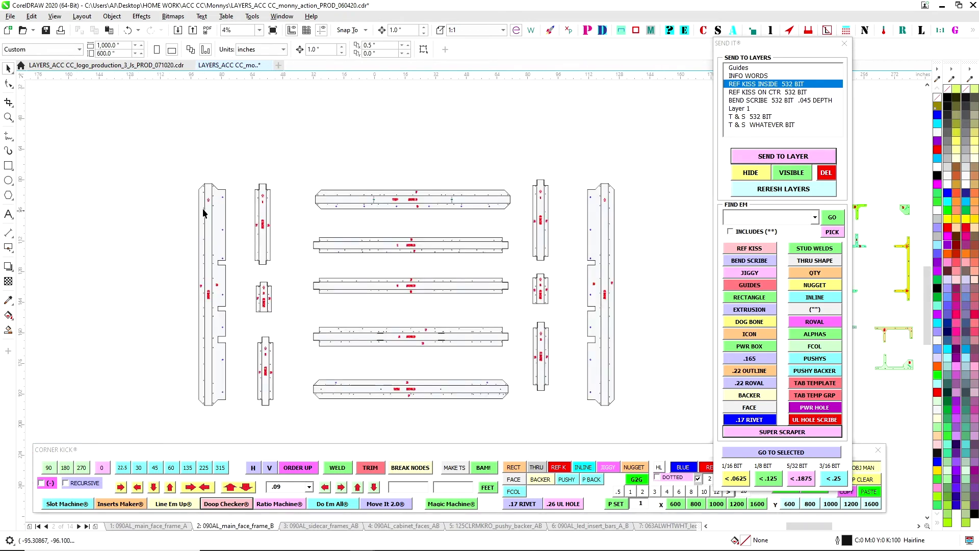
{"action": "scroll", "coordinate": [203, 214], "scroll_direction": "up", "scroll_amount": 2}
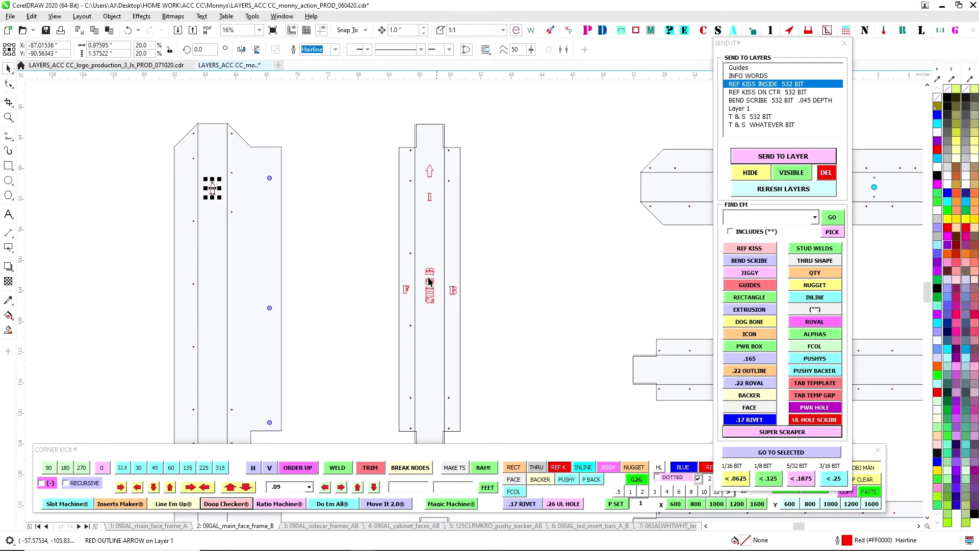
{"action": "left_click_drag", "start_coordinate": [359, 276], "coordinate": [478, 310]}
{"action": "scroll", "coordinate": [351, 243], "scroll_direction": "down", "scroll_amount": 1}
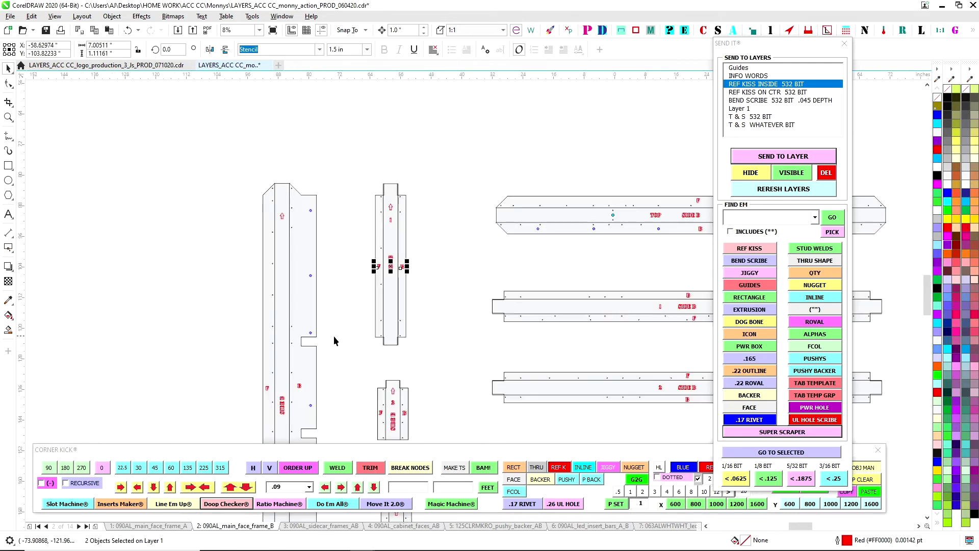
{"action": "left_click_drag", "start_coordinate": [337, 325], "coordinate": [325, 207]}
{"action": "scroll", "coordinate": [293, 311], "scroll_direction": "up", "scroll_amount": 1}
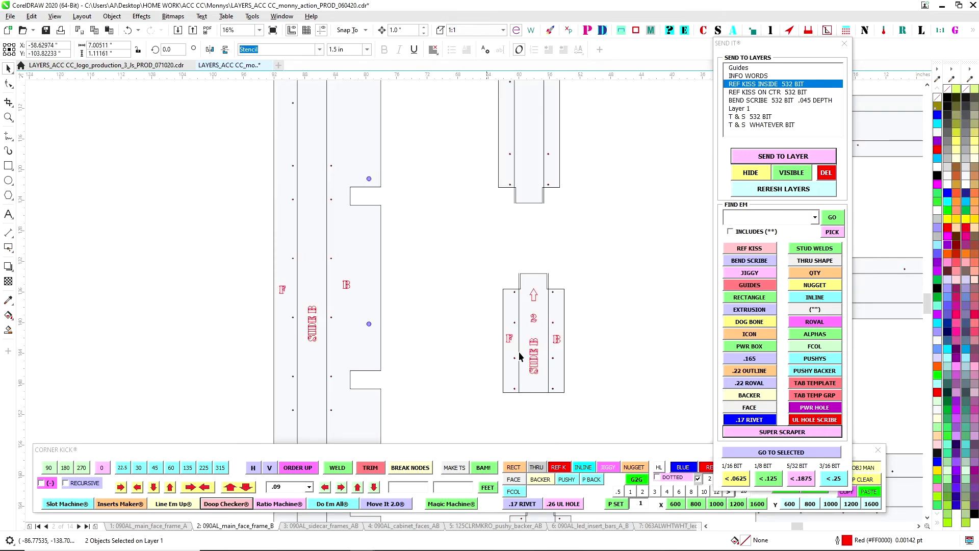
{"action": "scroll", "coordinate": [378, 214], "scroll_direction": "down", "scroll_amount": 1}
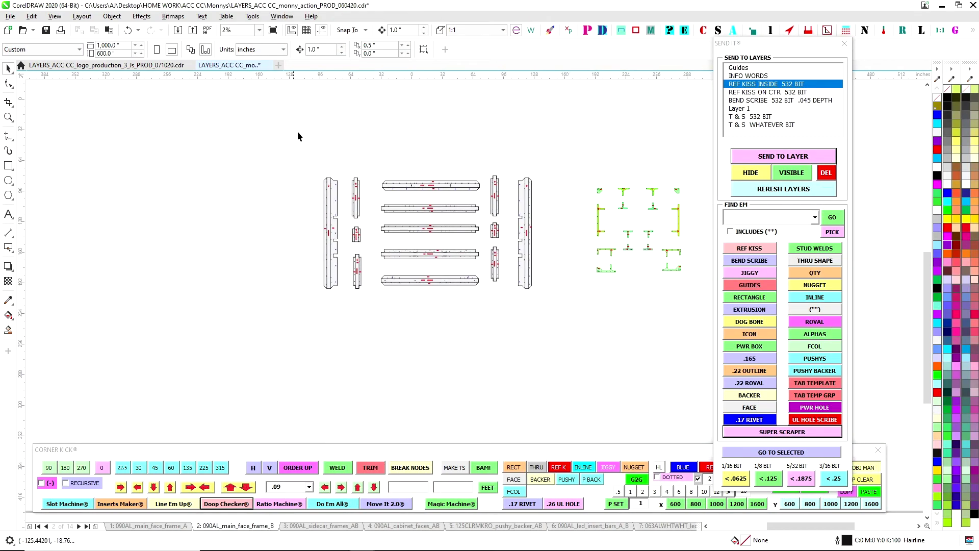
Step: Isolate the REF KISS objects on all frame parts, send them to the REF KISS ON CTR 532 BIT layer and hide it
{"action": "left_click_drag", "start_coordinate": [288, 139], "coordinate": [574, 326]}
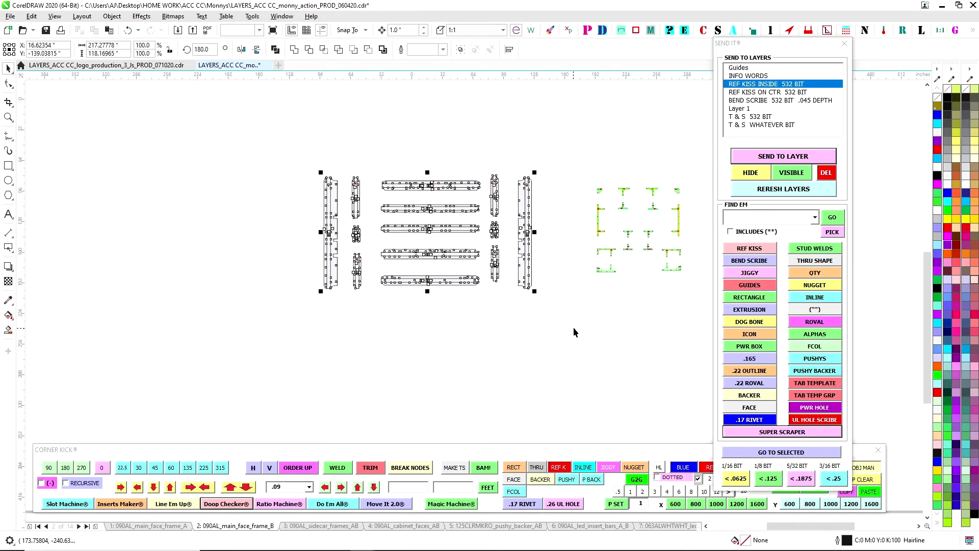
{"action": "left_click", "coordinate": [750, 250]}
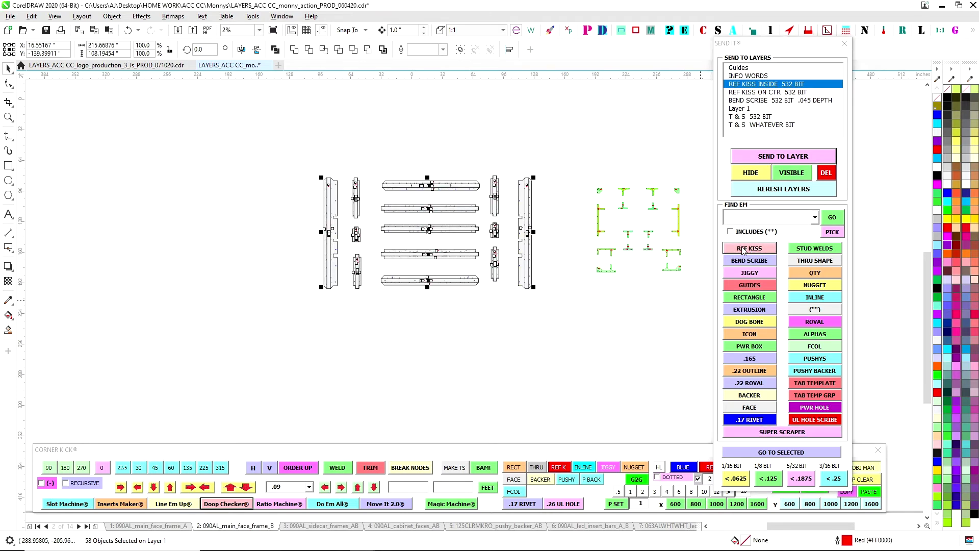
{"action": "left_click", "coordinate": [758, 92]}
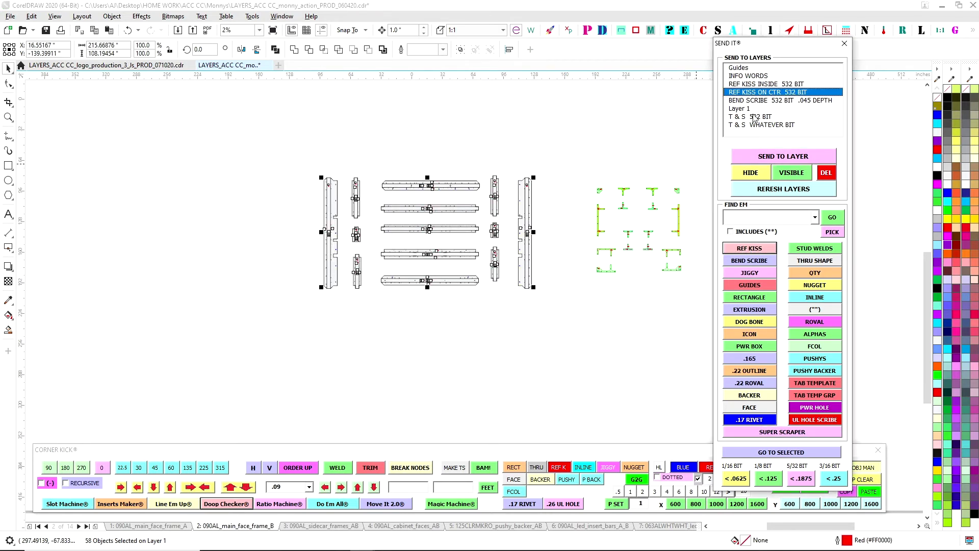
{"action": "left_click", "coordinate": [758, 156]}
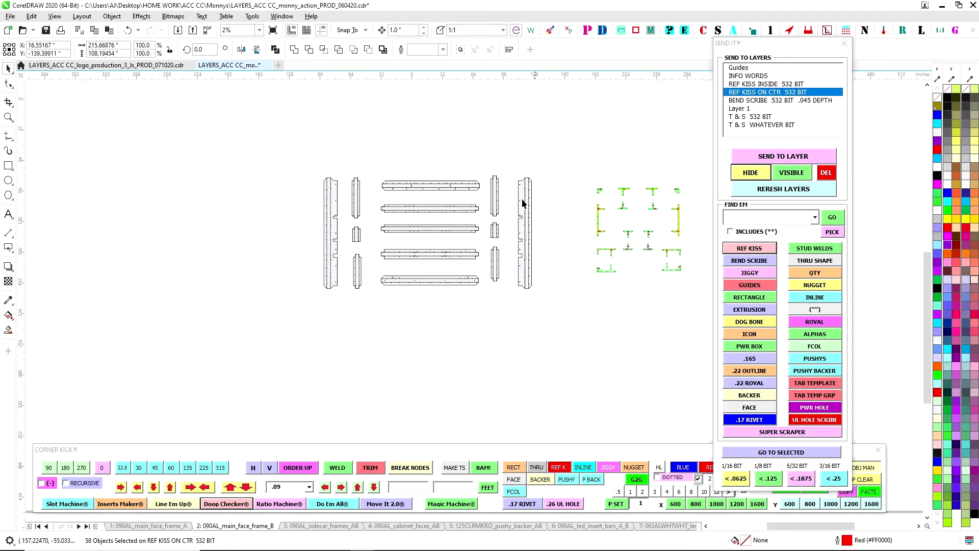
Step: Isolate the REF KISS objects in both sets of corner parts and send them to the hidden REF KISS ON CTR 532 BIT layer
{"action": "scroll", "coordinate": [410, 189], "scroll_direction": "up", "scroll_amount": 2}
{"action": "scroll", "coordinate": [410, 189], "scroll_direction": "down", "scroll_amount": 2}
{"action": "left_click_drag", "start_coordinate": [467, 132], "coordinate": [707, 266]}
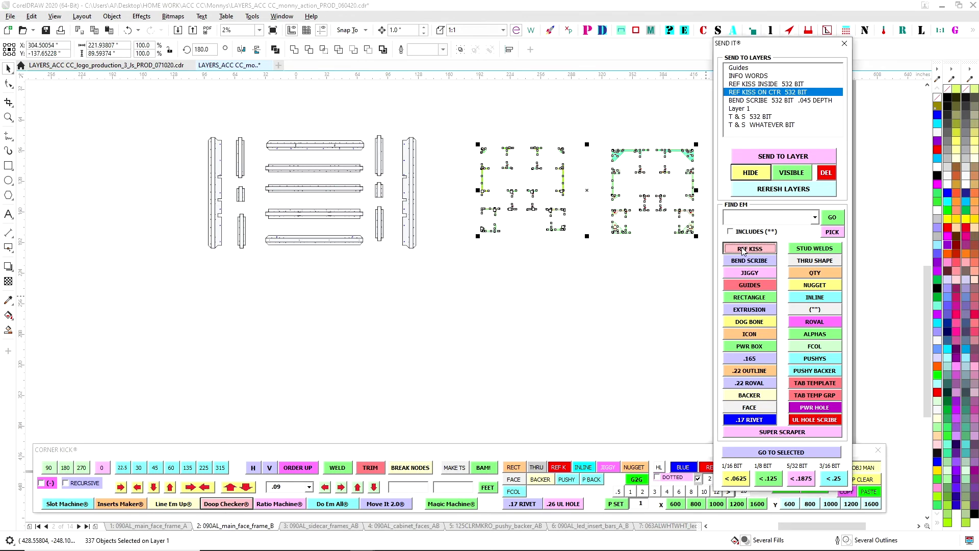
{"action": "left_click", "coordinate": [765, 158]}
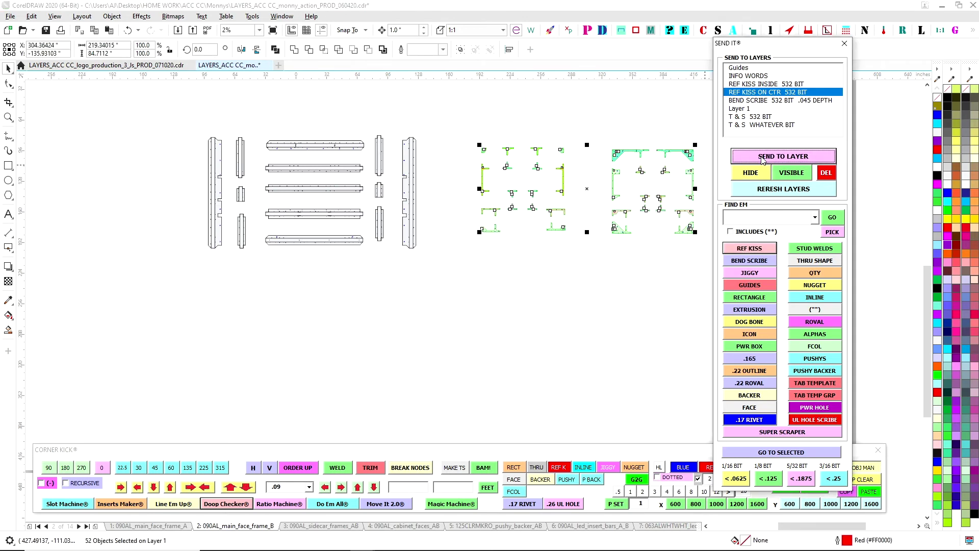
{"action": "left_click", "coordinate": [548, 115]}
{"action": "scroll", "coordinate": [408, 138], "scroll_direction": "up", "scroll_amount": 3}
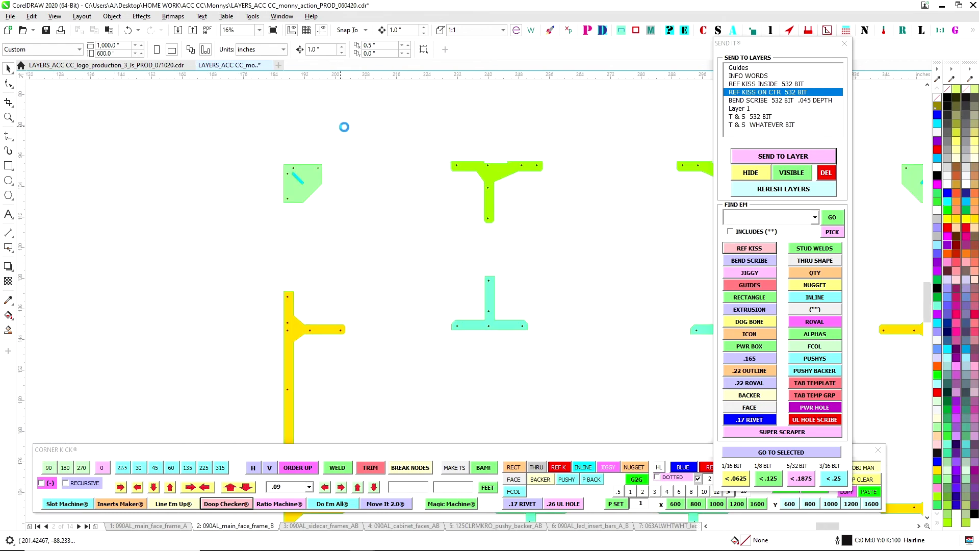
{"action": "scroll", "coordinate": [381, 136], "scroll_direction": "down", "scroll_amount": 2}
{"action": "scroll", "coordinate": [380, 135], "scroll_direction": "up", "scroll_amount": 3}
{"action": "scroll", "coordinate": [416, 157], "scroll_direction": "up", "scroll_amount": 4}
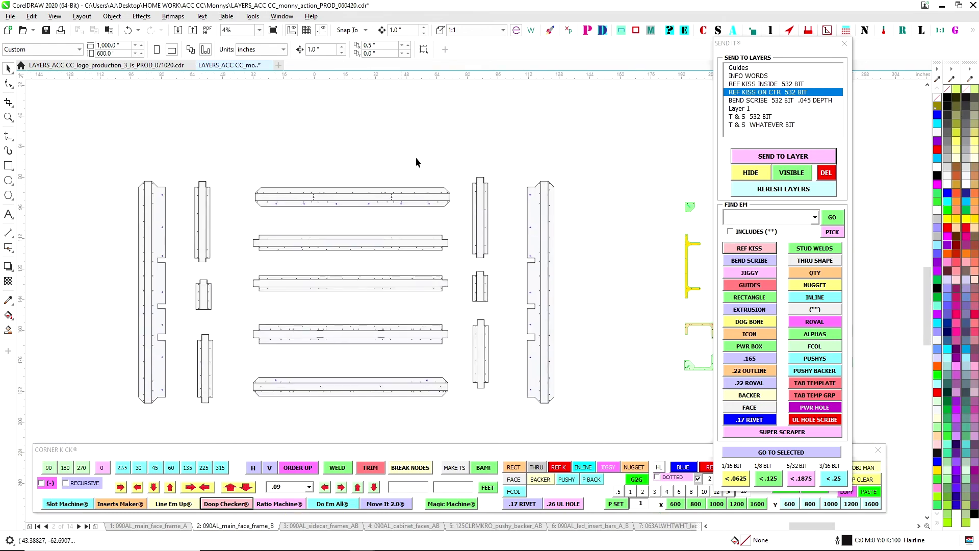
Step: Isolate the frame parts' bend scribe lines, send them to the BEND SCRIBE 532 BIT .045 DEPTH layer and hide it
{"action": "scroll", "coordinate": [520, 209], "scroll_direction": "down", "scroll_amount": 6}
{"action": "left_click_drag", "start_coordinate": [87, 110], "coordinate": [567, 415]}
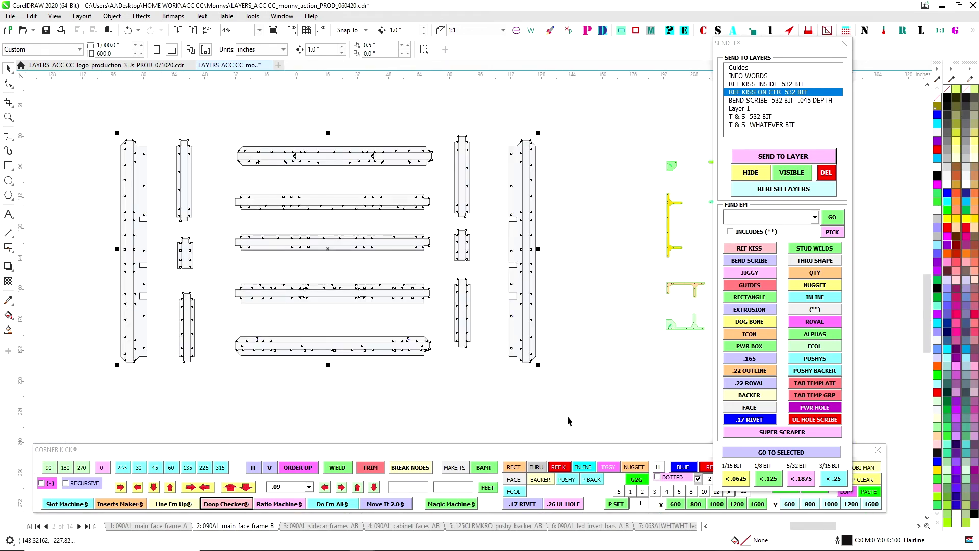
{"action": "left_click", "coordinate": [750, 260]}
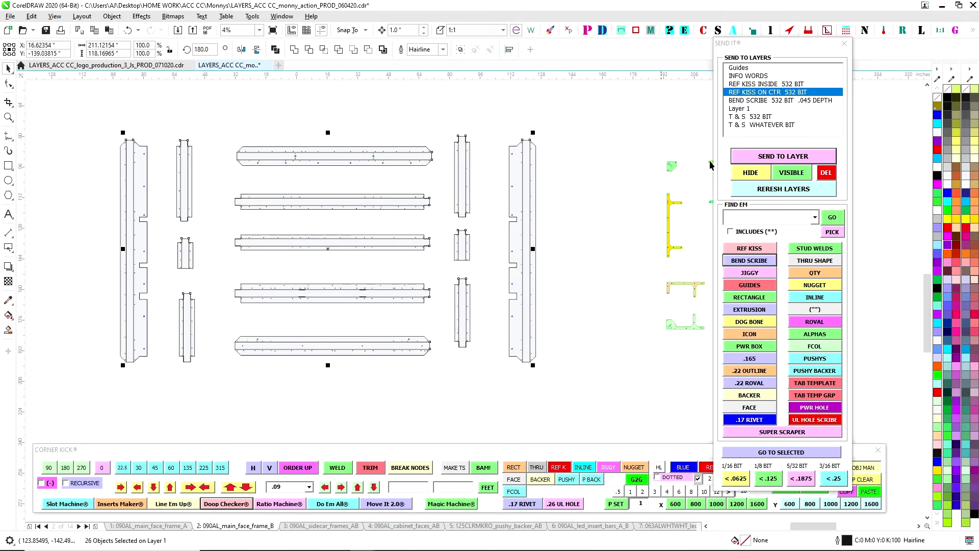
{"action": "left_click", "coordinate": [758, 100]}
{"action": "left_click", "coordinate": [771, 157]}
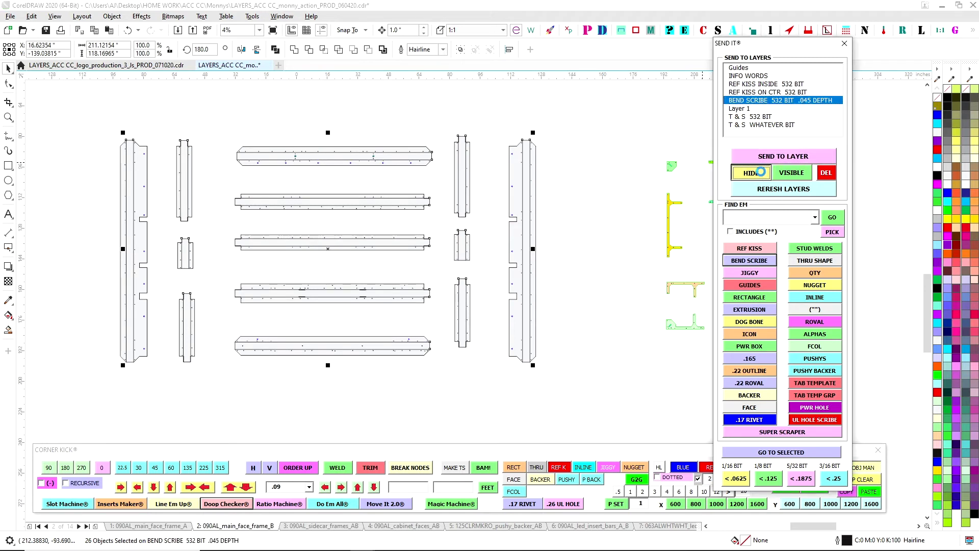
{"action": "left_click", "coordinate": [600, 144]}
{"action": "scroll", "coordinate": [255, 155], "scroll_direction": "down", "scroll_amount": 1}
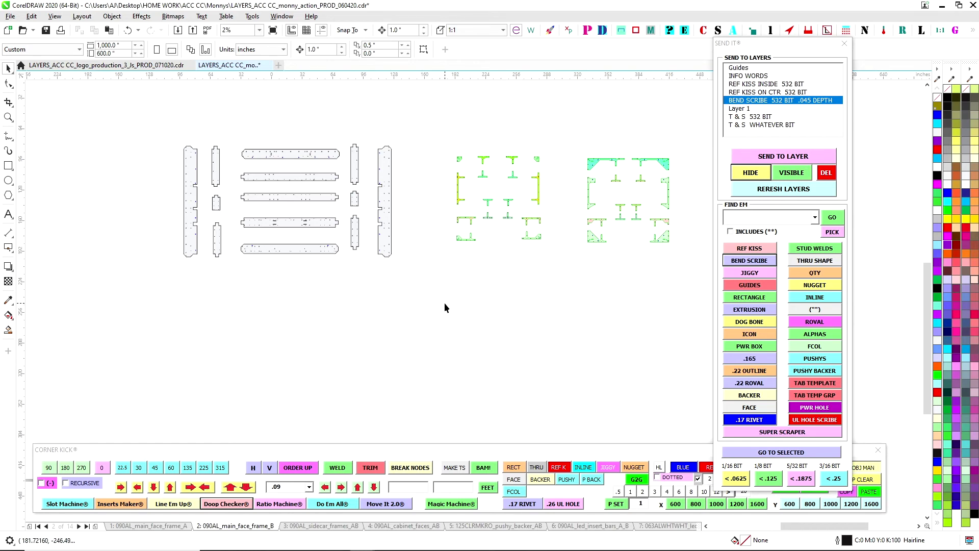
{"action": "left_click_drag", "start_coordinate": [207, 164], "coordinate": [693, 312]}
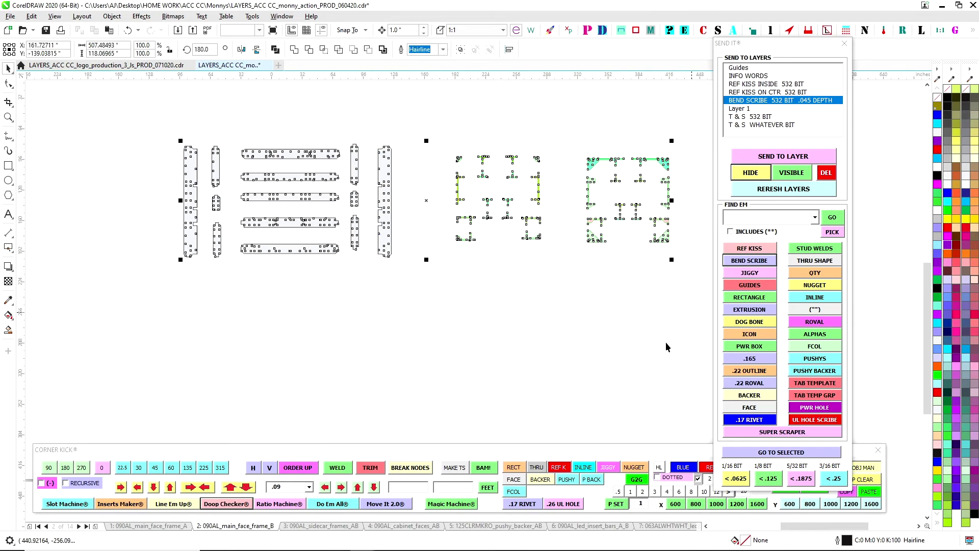
{"action": "left_click", "coordinate": [643, 354]}
{"action": "left_click_drag", "start_coordinate": [90, 110], "coordinate": [691, 314]}
{"action": "left_click_drag", "start_coordinate": [131, 110], "coordinate": [693, 323]}
{"action": "left_click", "coordinate": [539, 344]}
{"action": "left_click_drag", "start_coordinate": [661, 289], "coordinate": [683, 298]}
{"action": "left_click_drag", "start_coordinate": [131, 119], "coordinate": [699, 292]}
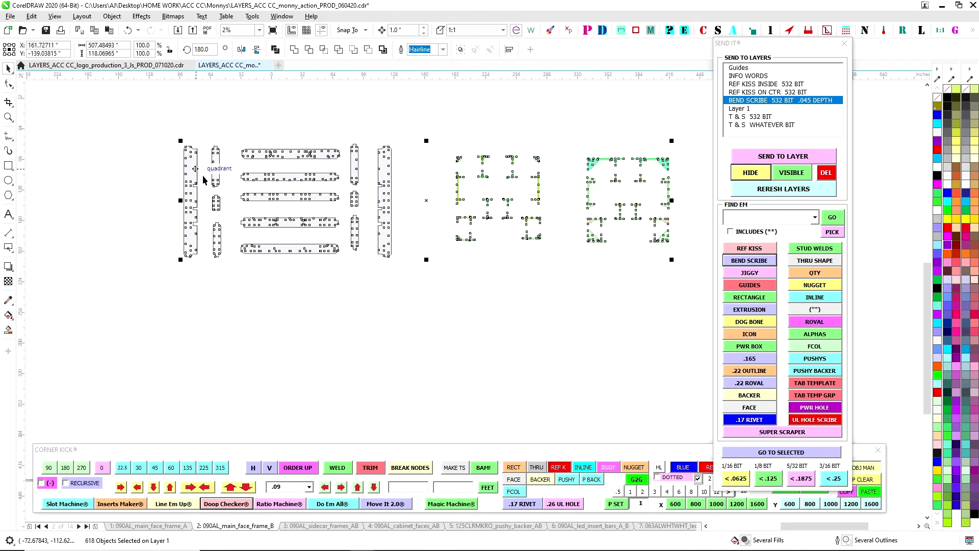
Step: Reposition the SEND IT window to uncover the count and copy tools, and clear the selection of all parts
{"action": "left_click_drag", "start_coordinate": [770, 47], "coordinate": [772, 32]}
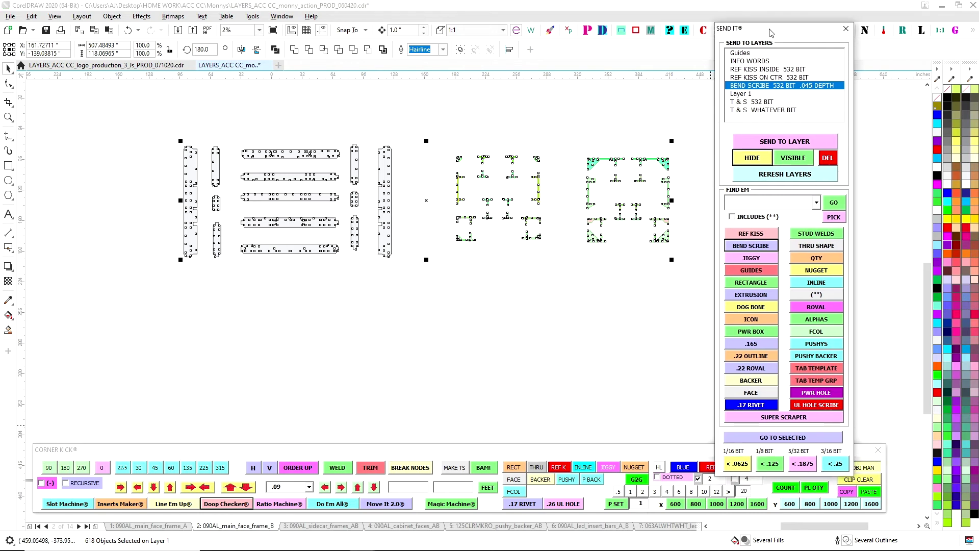
{"action": "left_click", "coordinate": [167, 115]}
{"action": "scroll", "coordinate": [280, 175], "scroll_direction": "up", "scroll_amount": 5}
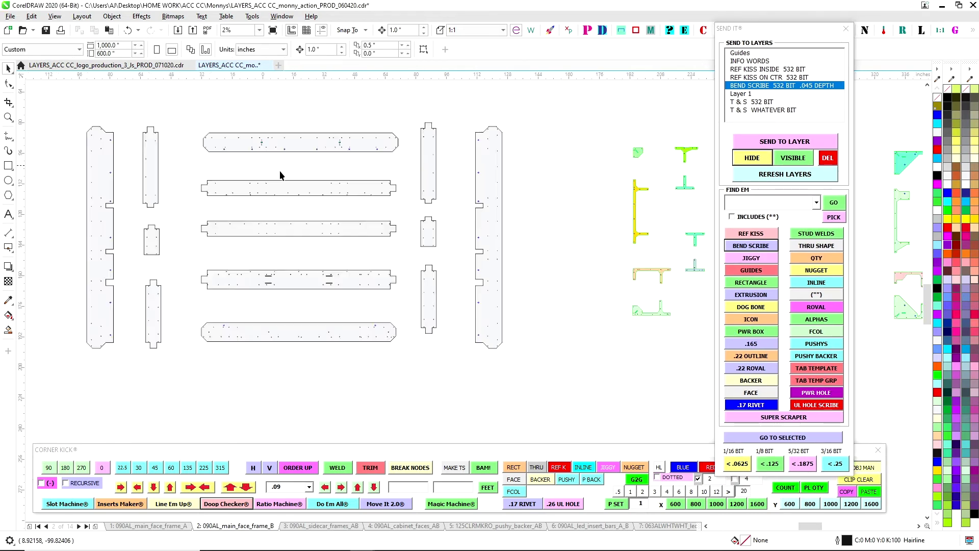
Step: Inspect the small .165 holes on the upper horizontal frame bars, then clear the selection
{"action": "left_click", "coordinate": [267, 123]}
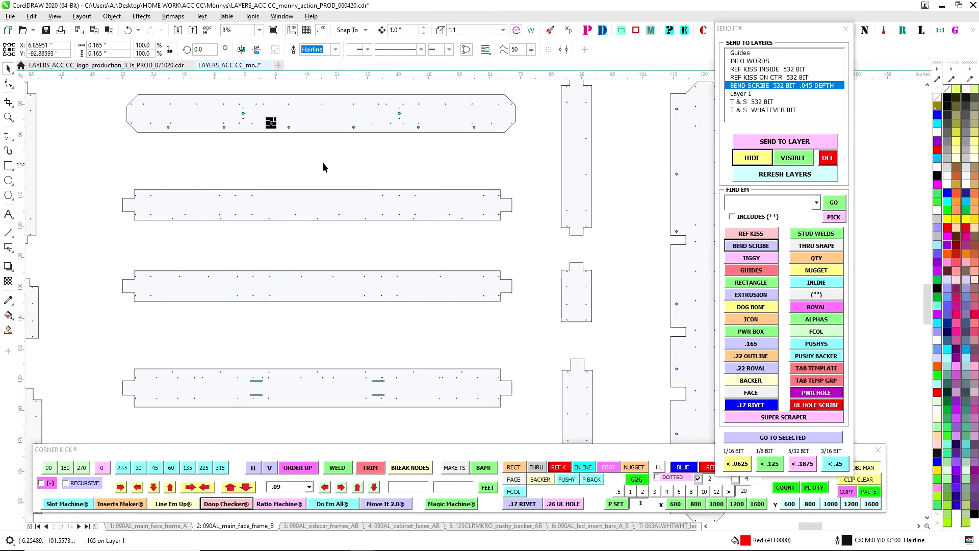
{"action": "left_click_drag", "start_coordinate": [373, 175], "coordinate": [408, 177]}
{"action": "scroll", "coordinate": [408, 176], "scroll_direction": "up", "scroll_amount": 3}
{"action": "left_click_drag", "start_coordinate": [276, 189], "coordinate": [313, 282]}
{"action": "scroll", "coordinate": [311, 167], "scroll_direction": "down", "scroll_amount": 2}
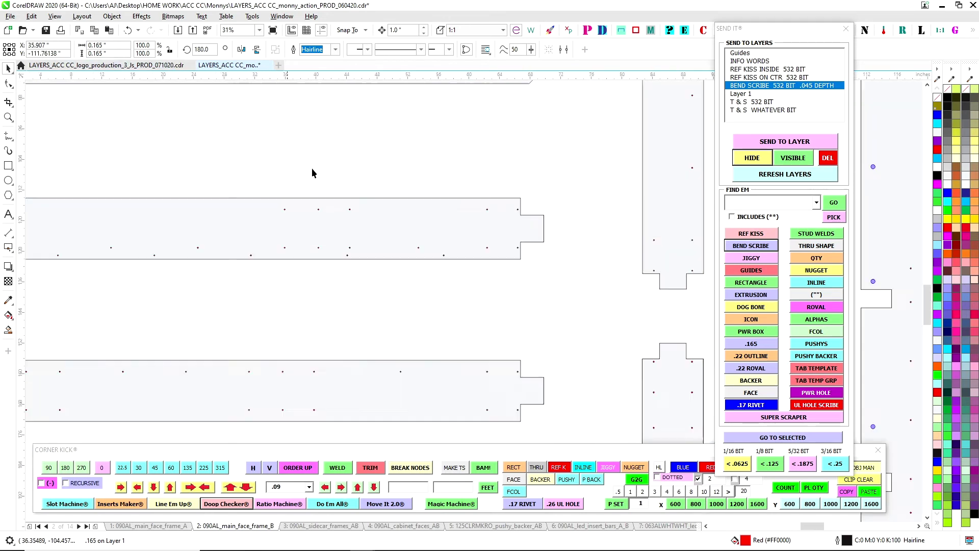
{"action": "scroll", "coordinate": [312, 167], "scroll_direction": "down", "scroll_amount": 3}
{"action": "scroll", "coordinate": [439, 191], "scroll_direction": "down", "scroll_amount": 3}
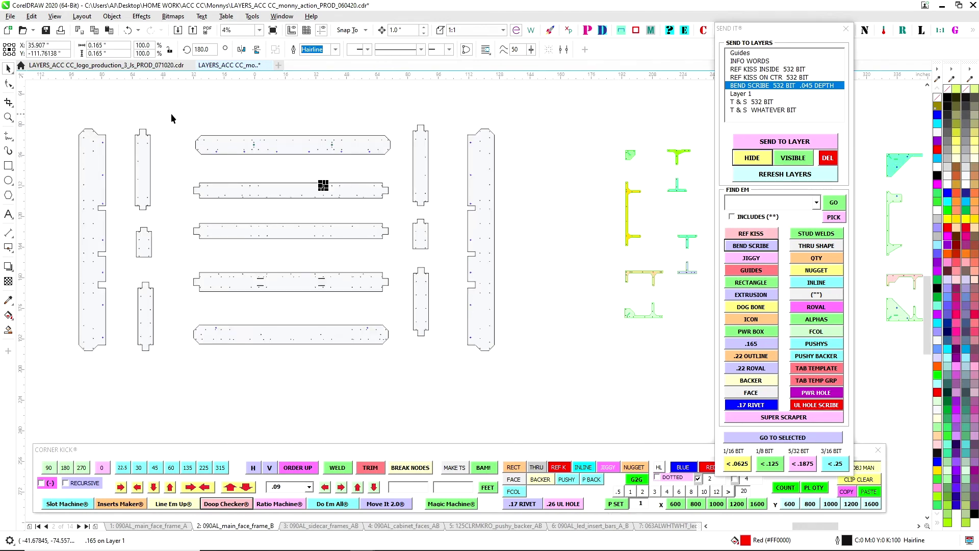
{"action": "left_click", "coordinate": [170, 136]}
Step: Filter all parts for 5/32 bit objects under .1875, send them to the T & S 532 BIT layer and hide it
{"action": "scroll", "coordinate": [163, 143], "scroll_direction": "down", "scroll_amount": 1}
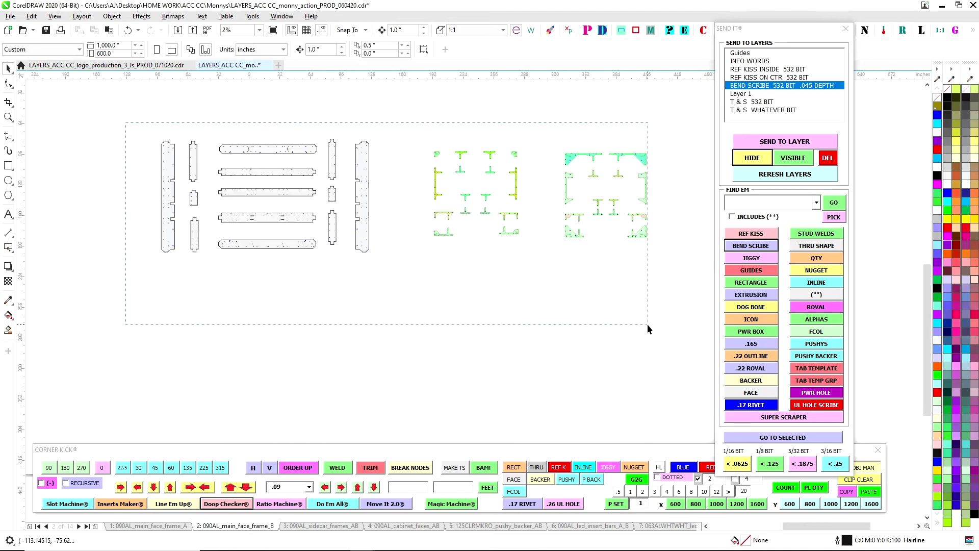
{"action": "left_click_drag", "start_coordinate": [648, 325], "coordinate": [675, 332]}
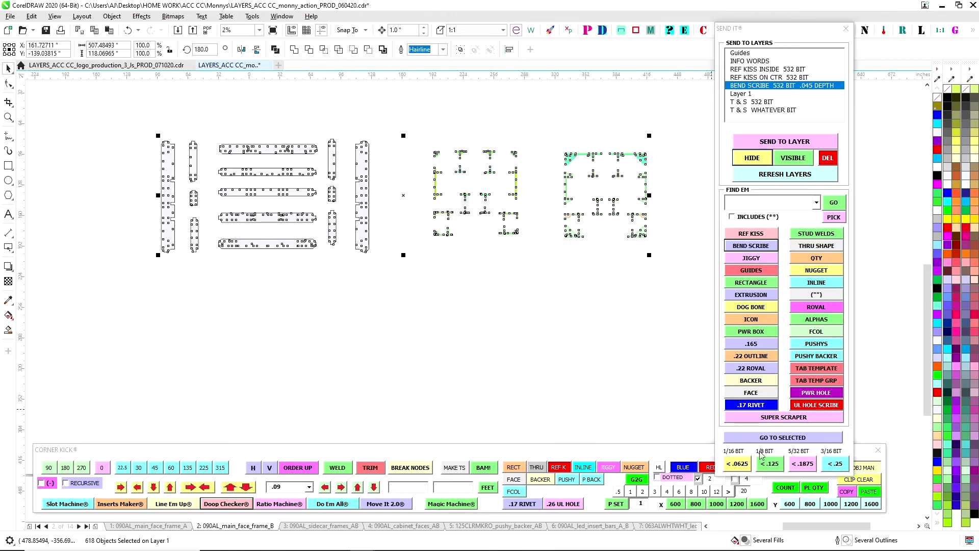
{"action": "left_click", "coordinate": [804, 464]}
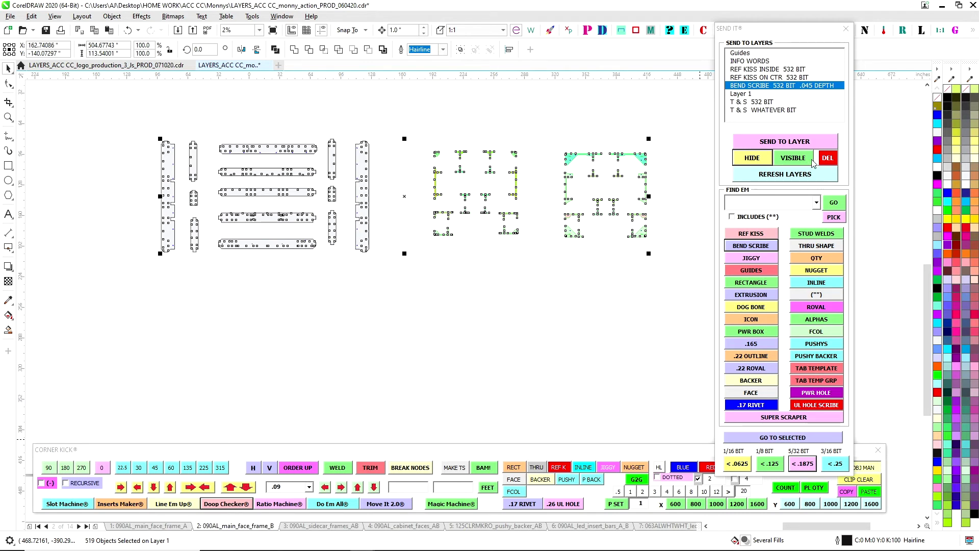
{"action": "left_click", "coordinate": [760, 102]}
{"action": "left_click", "coordinate": [762, 141]}
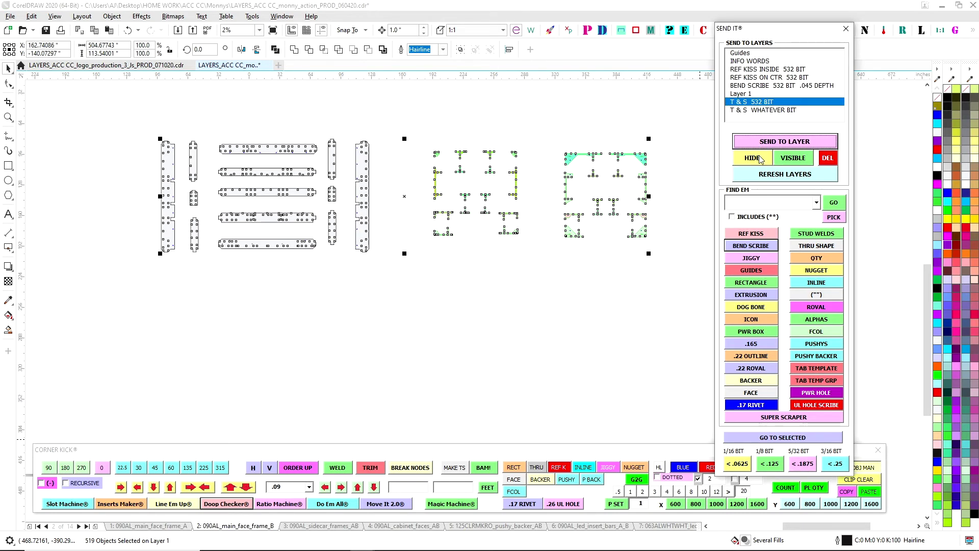
{"action": "left_click", "coordinate": [761, 161]}
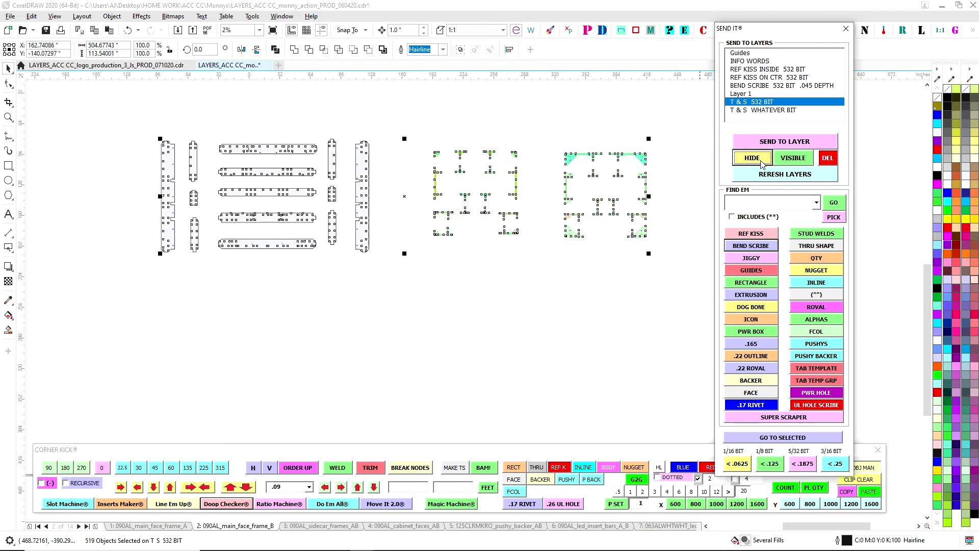
{"action": "left_click", "coordinate": [534, 348]}
Step: Inspect the holes left on the uppermost frame bar, including the .193 hole and the 5/16" rivnut thru hole
{"action": "scroll", "coordinate": [219, 145], "scroll_direction": "up", "scroll_amount": 4}
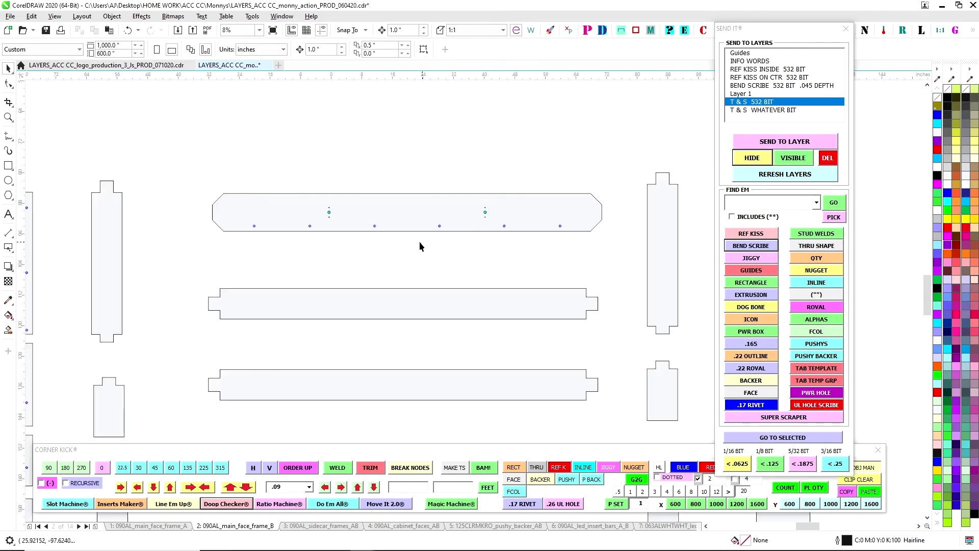
{"action": "scroll", "coordinate": [369, 210], "scroll_direction": "up", "scroll_amount": 3}
{"action": "left_click_drag", "start_coordinate": [163, 100], "coordinate": [222, 195]}
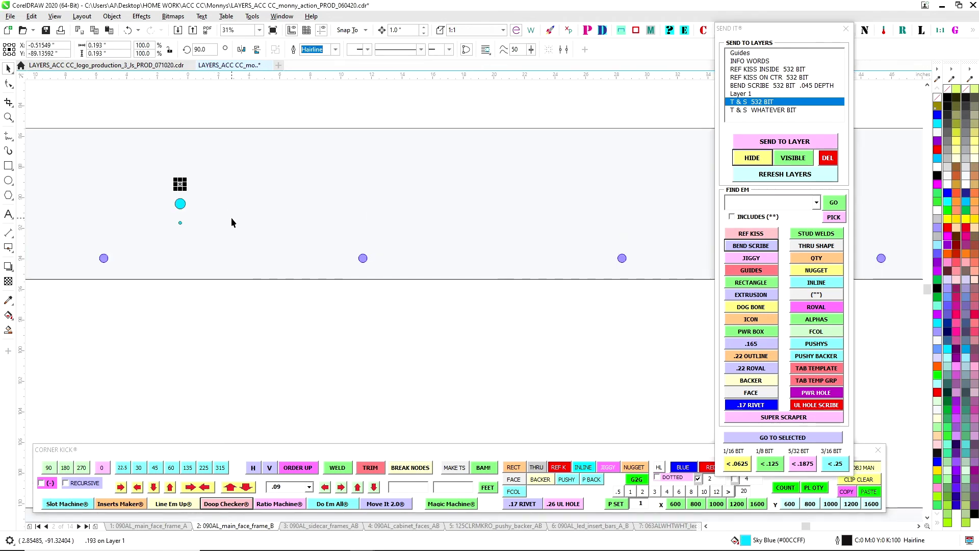
{"action": "left_click", "coordinate": [258, 378]}
{"action": "scroll", "coordinate": [244, 323], "scroll_direction": "down", "scroll_amount": 3}
{"action": "scroll", "coordinate": [433, 316], "scroll_direction": "up", "scroll_amount": 3}
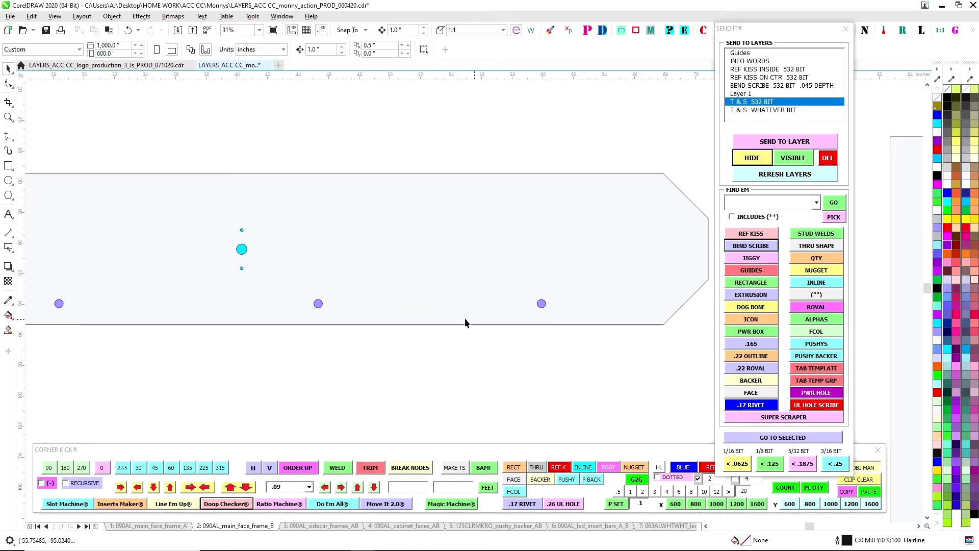
{"action": "left_click", "coordinate": [318, 303]}
{"action": "scroll", "coordinate": [286, 207], "scroll_direction": "down", "scroll_amount": 3}
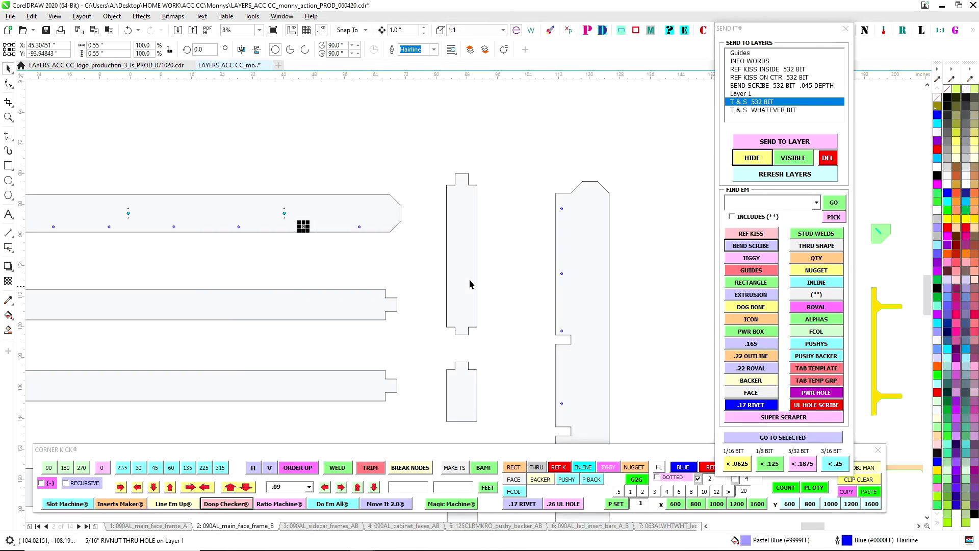
{"action": "left_click", "coordinate": [354, 261]}
Step: Check the objects remaining in the small green corner gusset of the first corner-part set
{"action": "scroll", "coordinate": [353, 258], "scroll_direction": "down", "scroll_amount": 3}
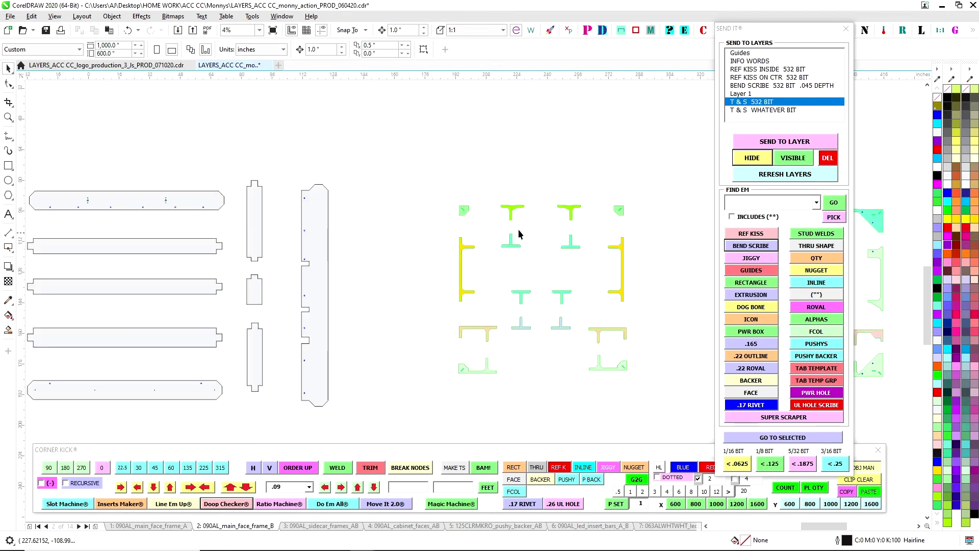
{"action": "scroll", "coordinate": [459, 201], "scroll_direction": "up", "scroll_amount": 4}
{"action": "left_click_drag", "start_coordinate": [464, 184], "coordinate": [568, 274]}
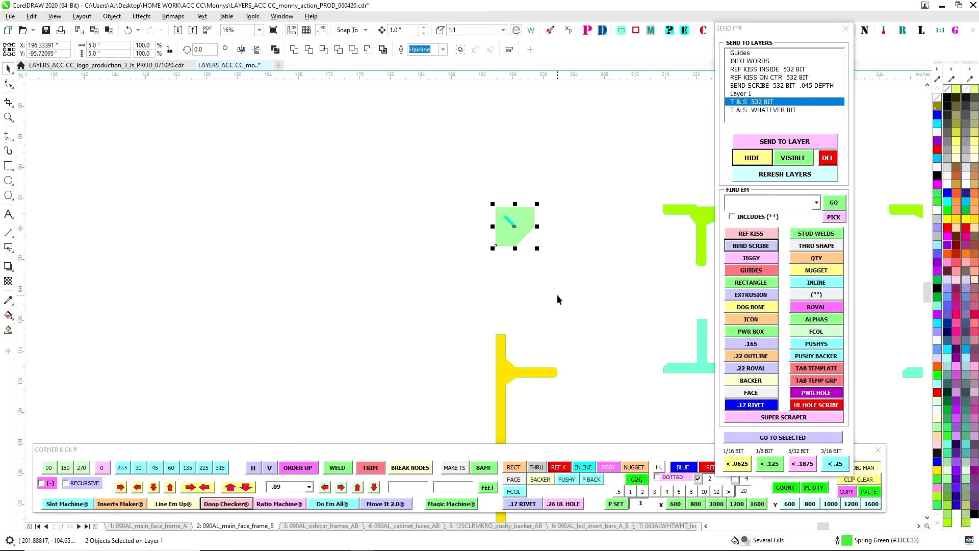
{"action": "scroll", "coordinate": [556, 294], "scroll_direction": "down", "scroll_amount": 4}
Step: Inspect the drain hole near the end of the lowest frame bar and clear the selection
{"action": "left_click_drag", "start_coordinate": [461, 301], "coordinate": [556, 194]}
{"action": "scroll", "coordinate": [204, 323], "scroll_direction": "up", "scroll_amount": 4}
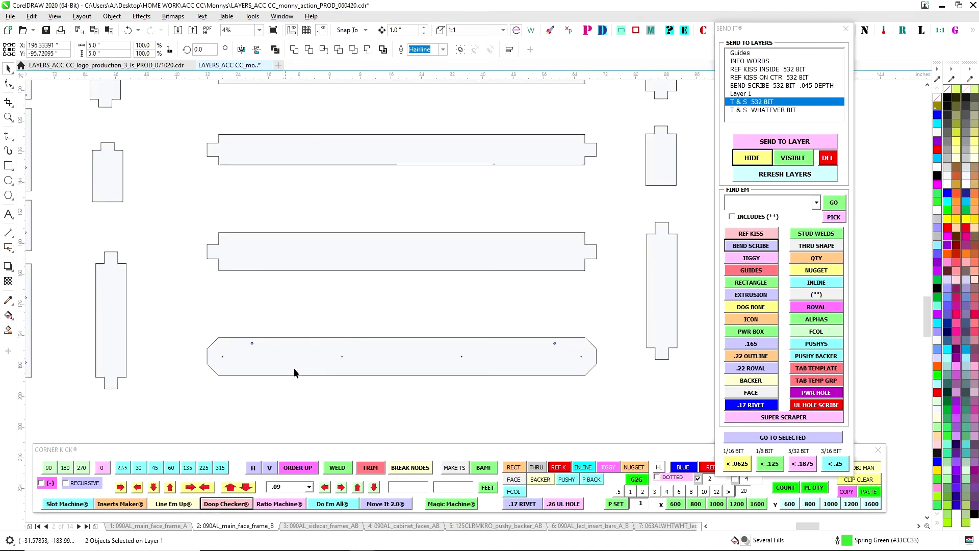
{"action": "scroll", "coordinate": [244, 325], "scroll_direction": "down", "scroll_amount": 4}
{"action": "left_click", "coordinate": [423, 412]}
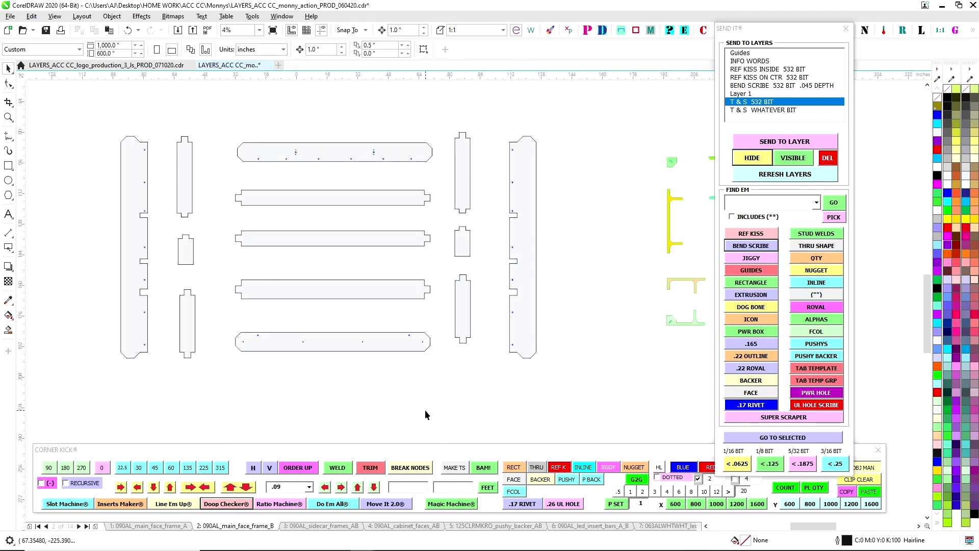
{"action": "scroll", "coordinate": [461, 348], "scroll_direction": "up", "scroll_amount": 4}
{"action": "left_click_drag", "start_coordinate": [382, 338], "coordinate": [329, 278]}
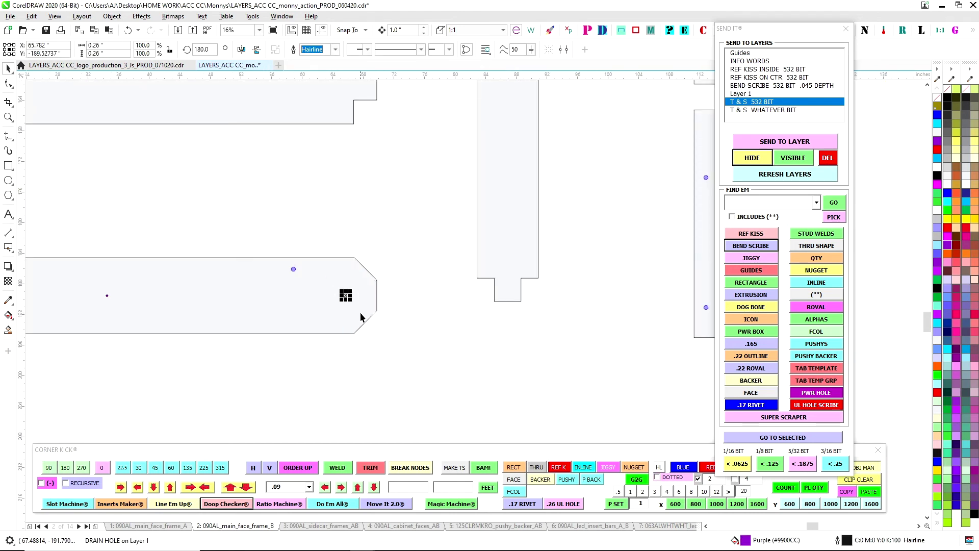
{"action": "scroll", "coordinate": [376, 279], "scroll_direction": "down", "scroll_amount": 4}
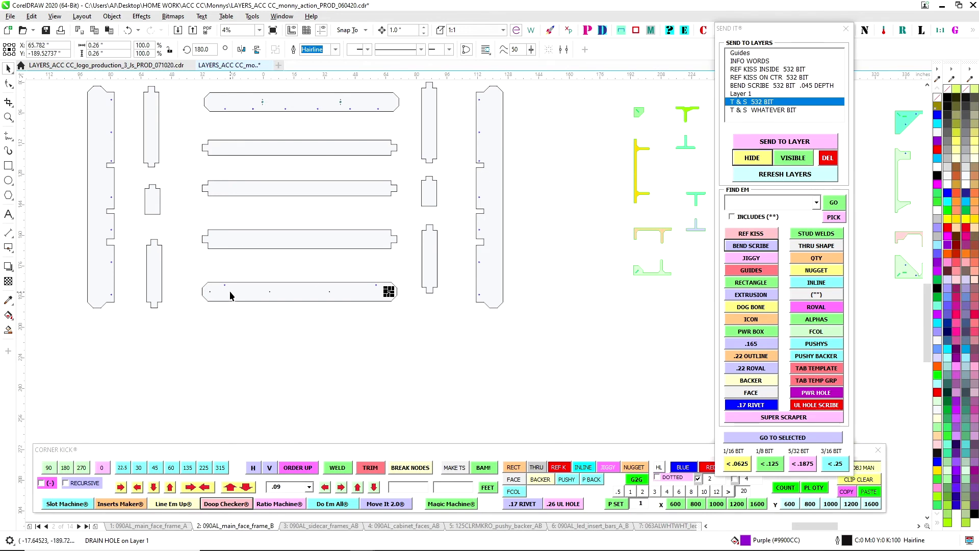
{"action": "left_click", "coordinate": [474, 384]}
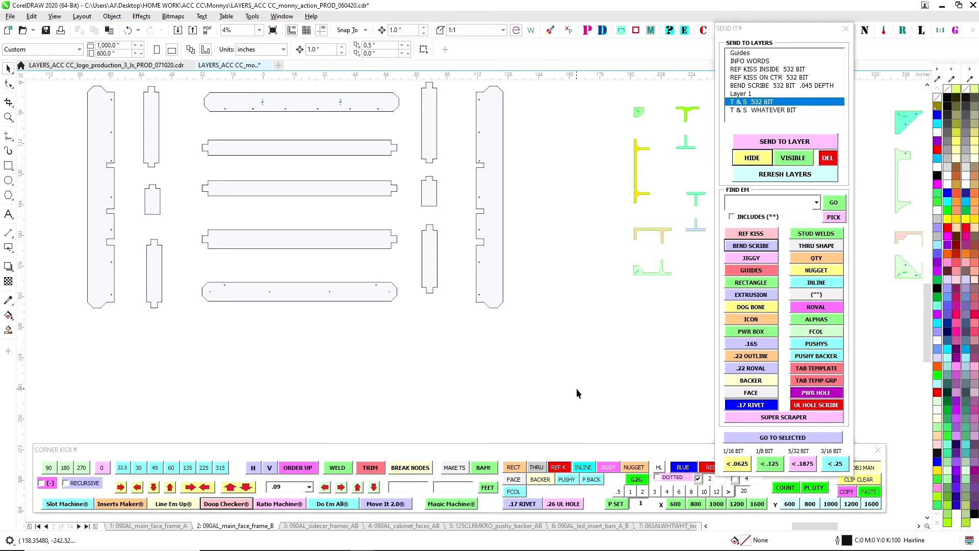
Step: Select all remaining visible objects on the page, send them to the T & S WHATEVER BIT layer and hide it
{"action": "scroll", "coordinate": [573, 378], "scroll_direction": "down", "scroll_amount": 1}
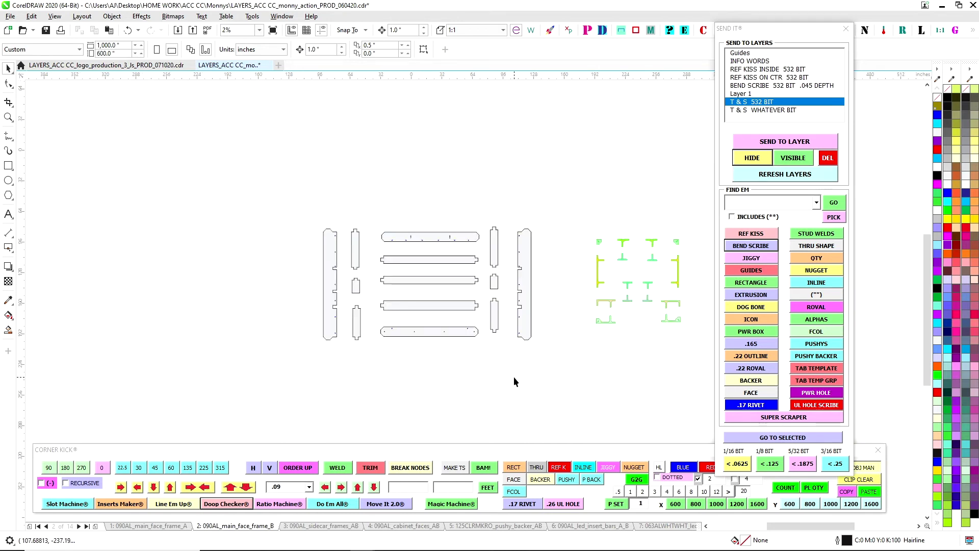
{"action": "scroll", "coordinate": [384, 271], "scroll_direction": "down", "scroll_amount": 1}
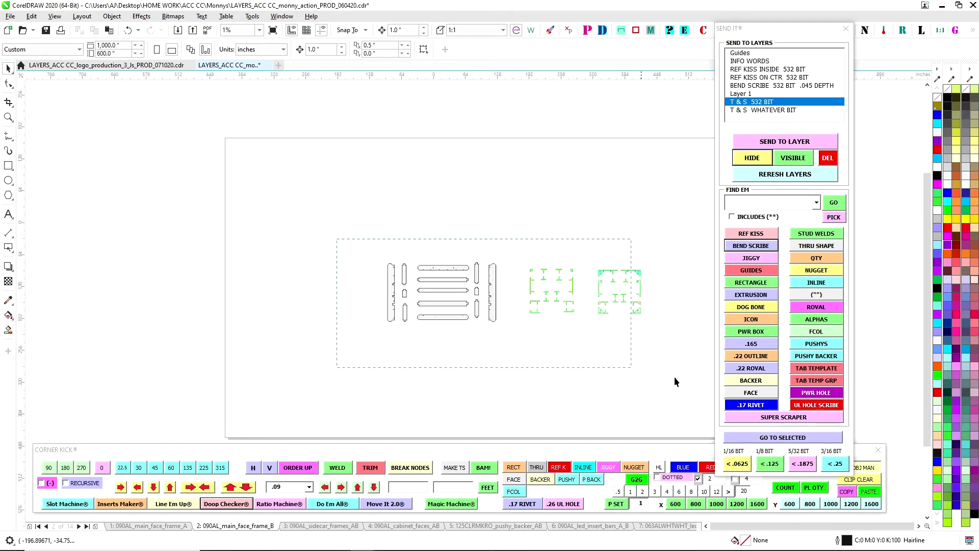
{"action": "key", "text": "ctrl+a"}
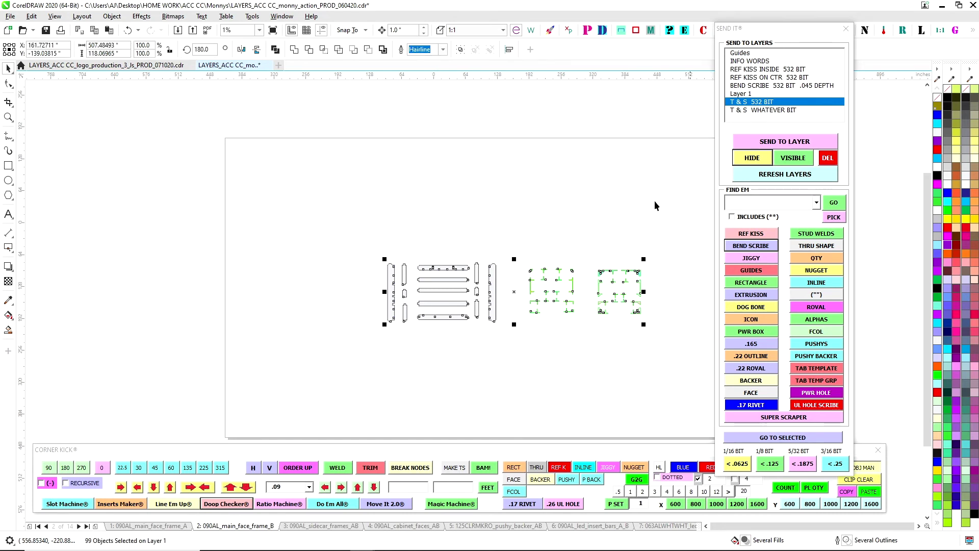
{"action": "left_click", "coordinate": [765, 110]}
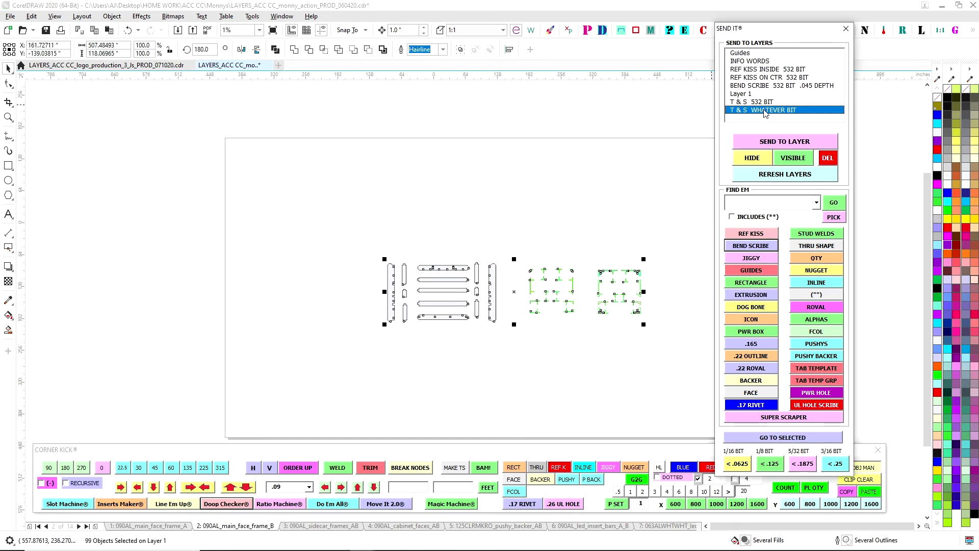
{"action": "left_click", "coordinate": [758, 148]}
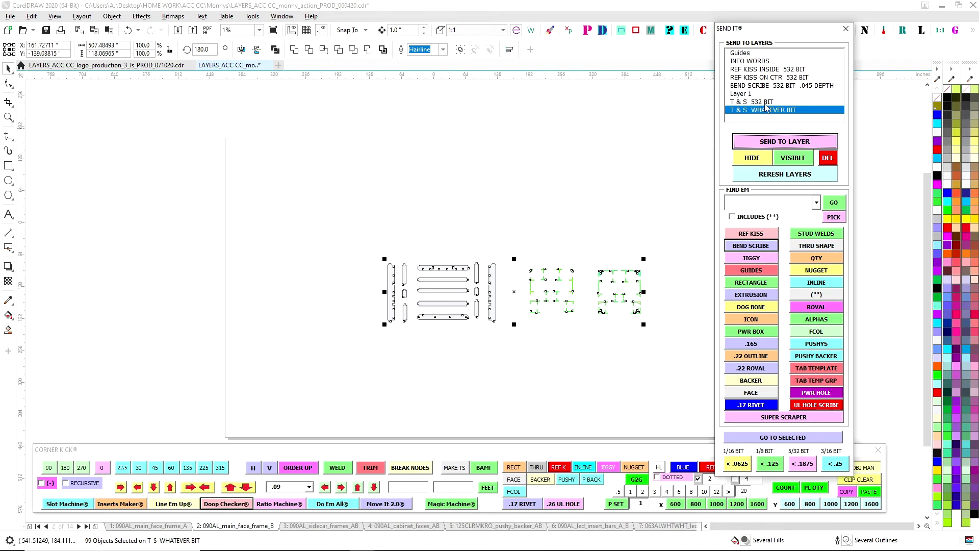
{"action": "left_click", "coordinate": [768, 143]}
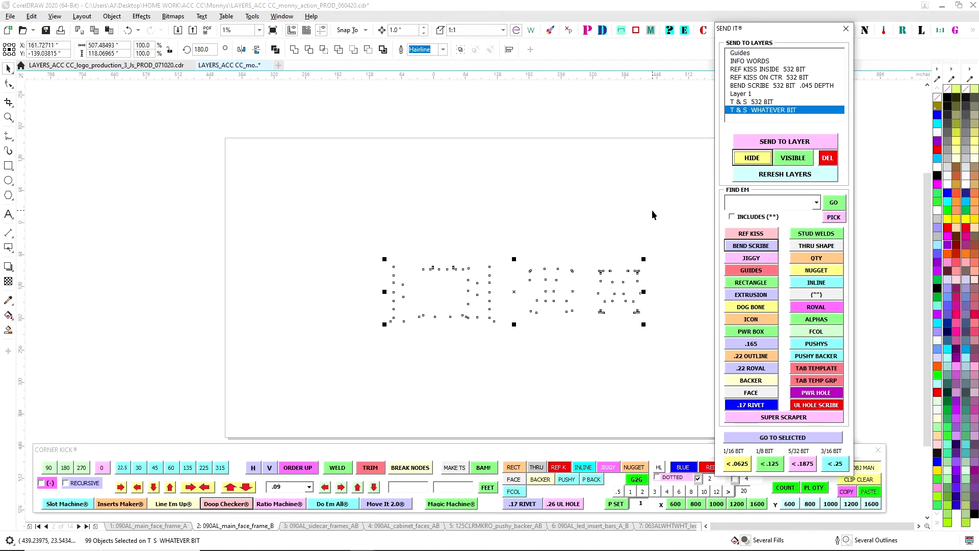
Step: Move the SEND IT window aside, show the object manager and collapse the INFO WORDS layer of page 090AL_sidecar_frames_AB
{"action": "left_click_drag", "start_coordinate": [796, 38], "coordinate": [638, 46]}
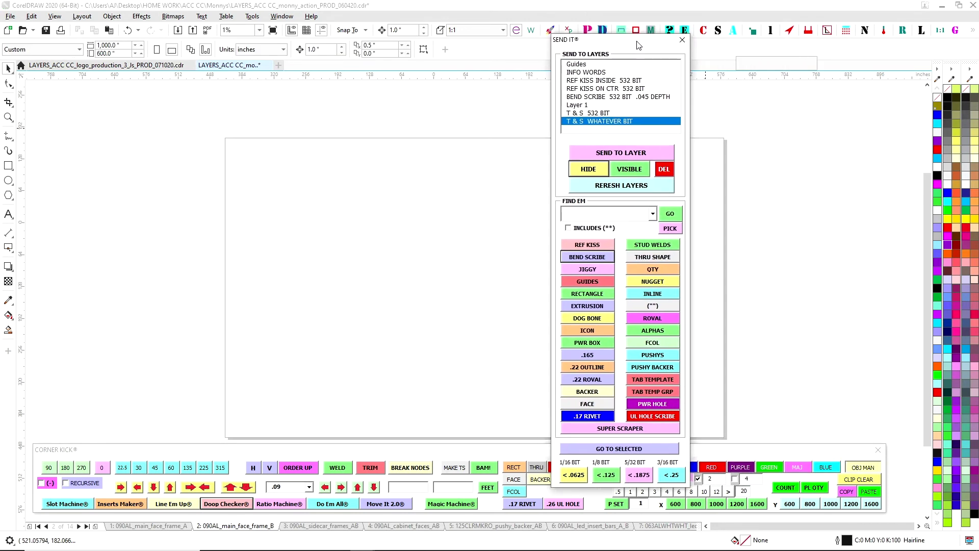
{"action": "left_click", "coordinate": [861, 469]}
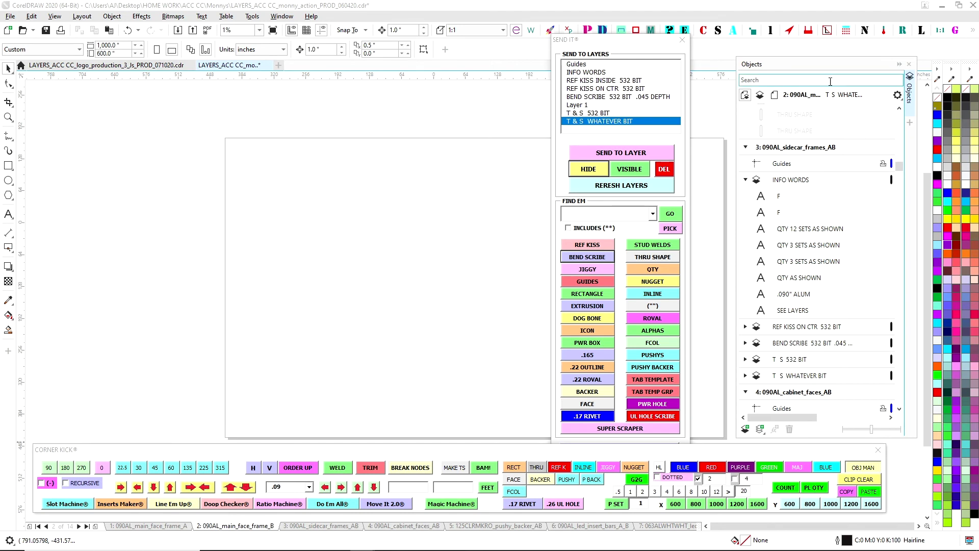
{"action": "left_click", "coordinate": [746, 181]}
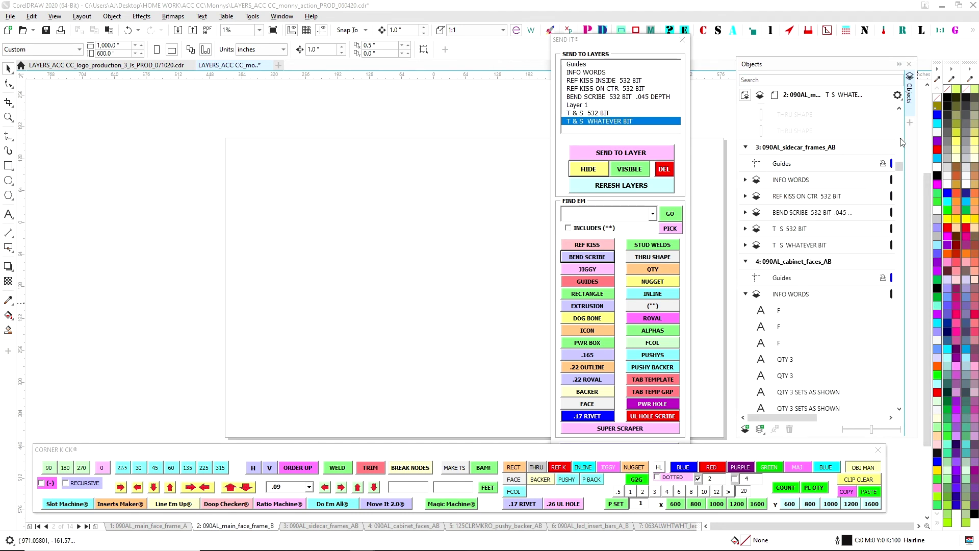
Step: Collapse the INFO WORDS, REF KISS, BEND SCRIBE and both T & S layers under page 090AL_main_face_frame_B
{"action": "scroll", "coordinate": [899, 168], "scroll_direction": "up", "scroll_amount": 5}
{"action": "left_click_drag", "start_coordinate": [900, 166], "coordinate": [900, 116]}
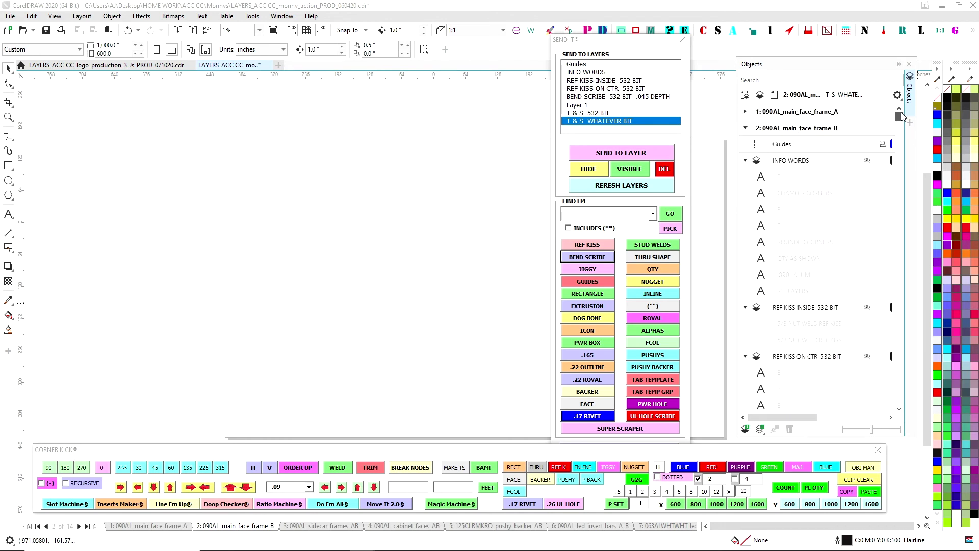
{"action": "left_click", "coordinate": [746, 160]}
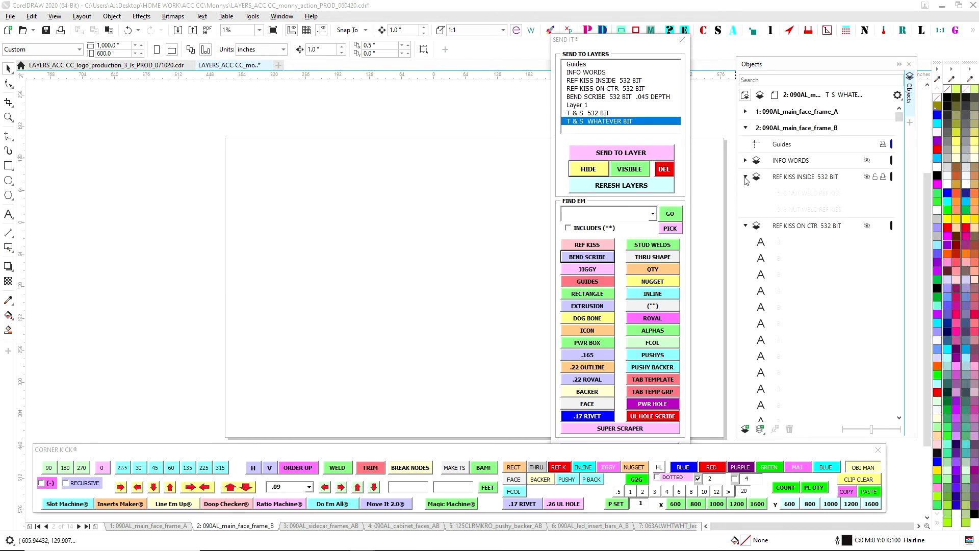
{"action": "left_click", "coordinate": [745, 177]}
{"action": "left_click", "coordinate": [746, 194]}
{"action": "left_click", "coordinate": [745, 210]}
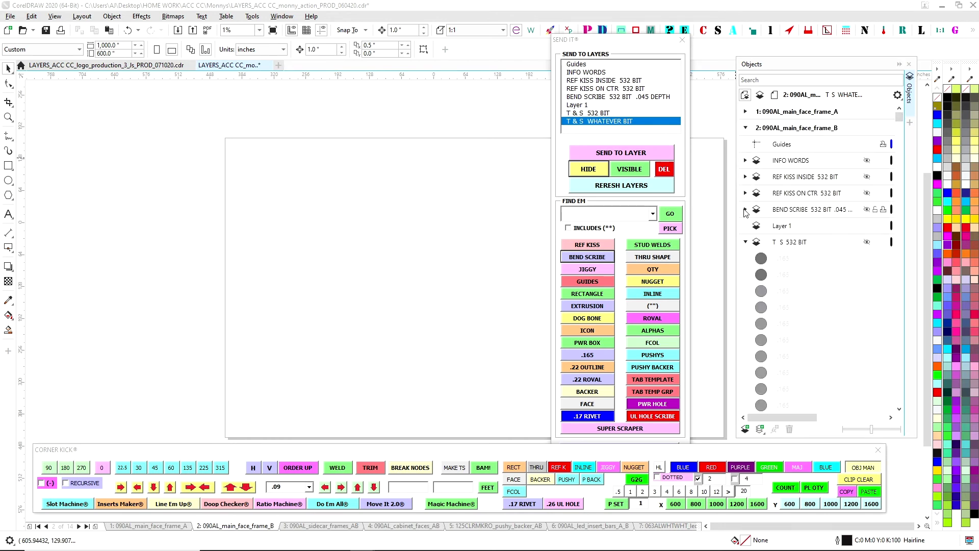
{"action": "left_click", "coordinate": [746, 242]}
{"action": "left_click", "coordinate": [746, 258]}
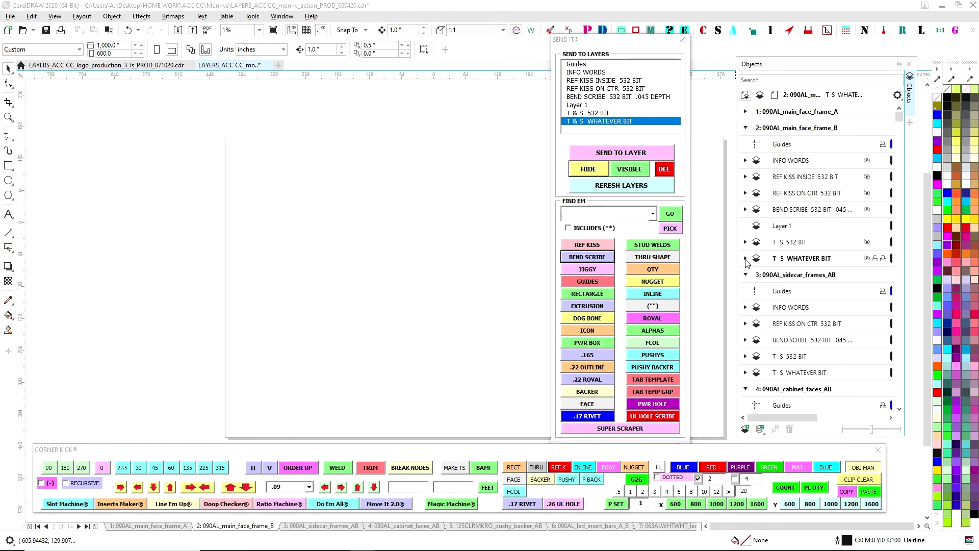
Step: Reposition the Objects docker, move the SEND IT window out of the way and make Layer 1 of 090AL_main_face_frame_B active
{"action": "mouse_move", "coordinate": [820, 67]}
{"action": "left_mouse_down"}
{"action": "mouse_move", "coordinate": [813, 59]}
{"action": "mouse_move", "coordinate": [819, 83]}
{"action": "left_mouse_up"}
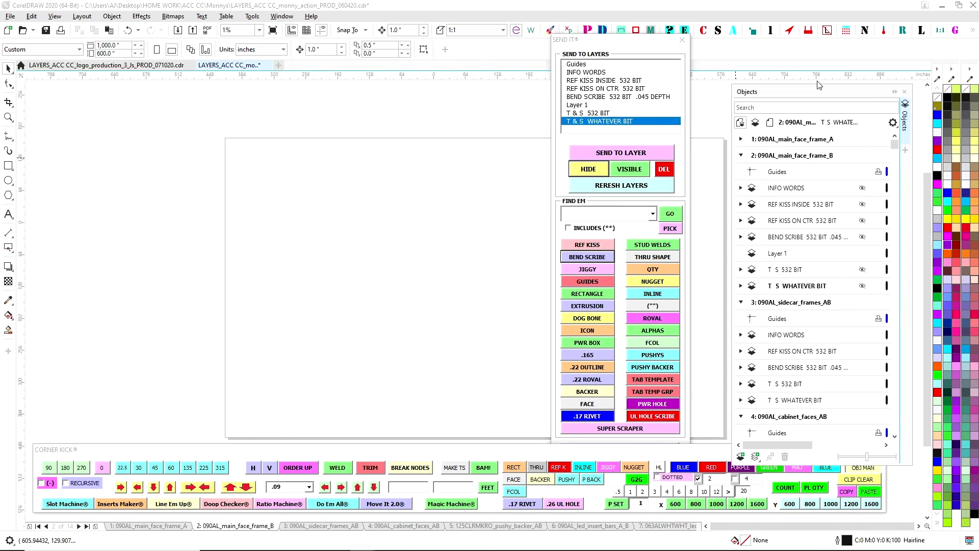
{"action": "left_click_drag", "start_coordinate": [631, 40], "coordinate": [978, 76]}
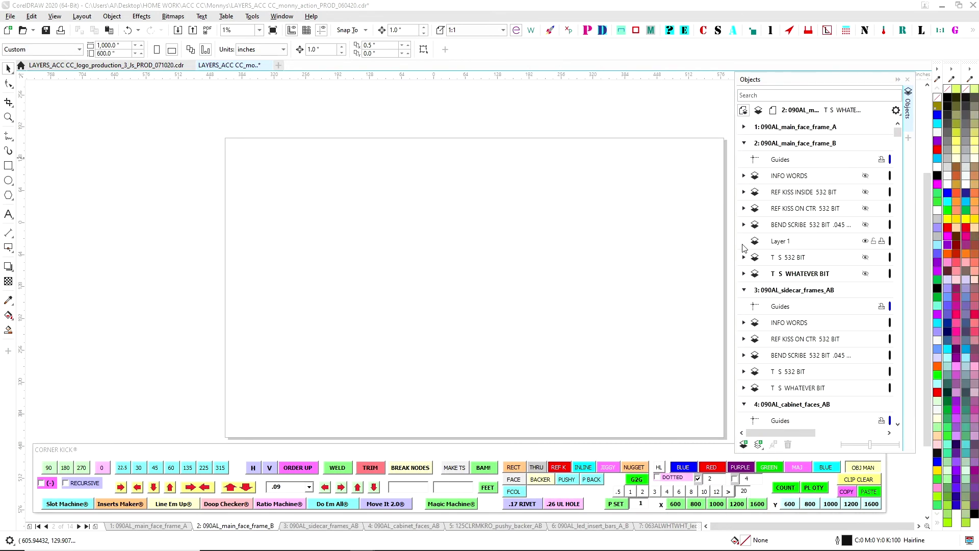
{"action": "left_click", "coordinate": [783, 243]}
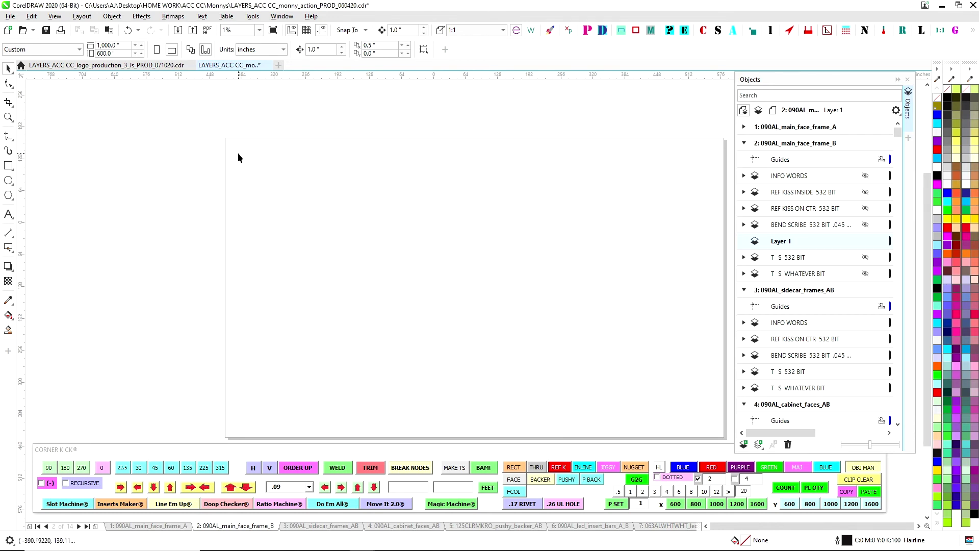
Step: Check page 090AL_main_face_frame_B for leftover objects with a marquee selection and delete its empty Layer 1
{"action": "left_click_drag", "start_coordinate": [239, 149], "coordinate": [716, 433]}
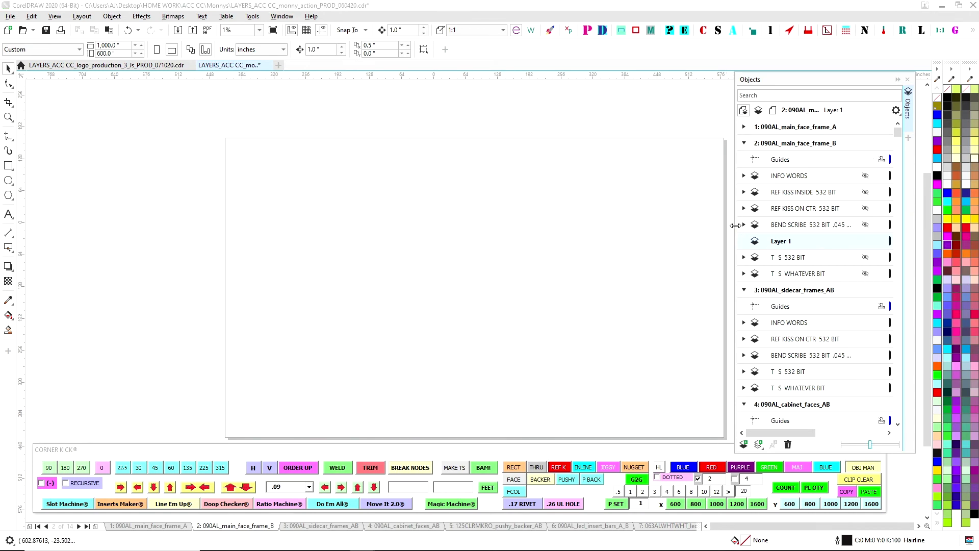
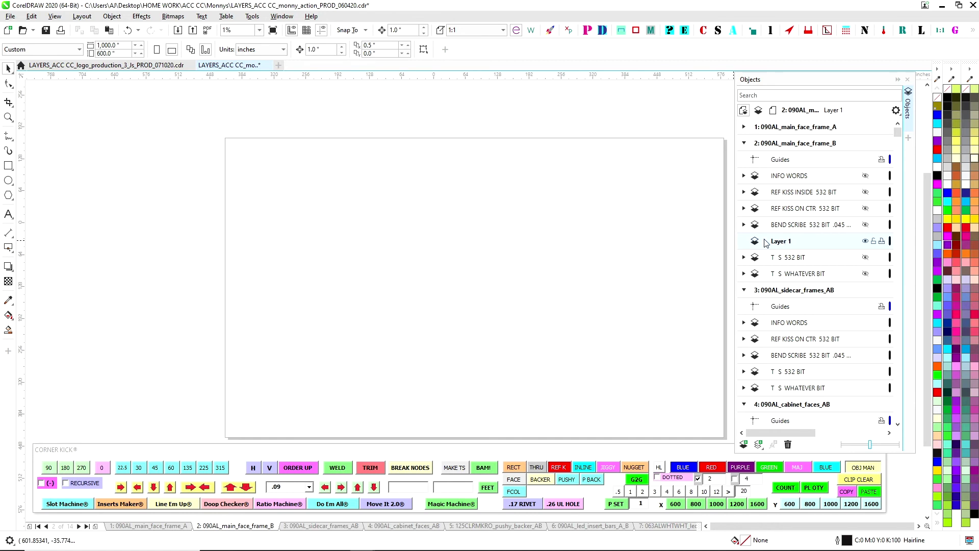
{"action": "right_click", "coordinate": [775, 244]}
{"action": "left_click", "coordinate": [799, 300]}
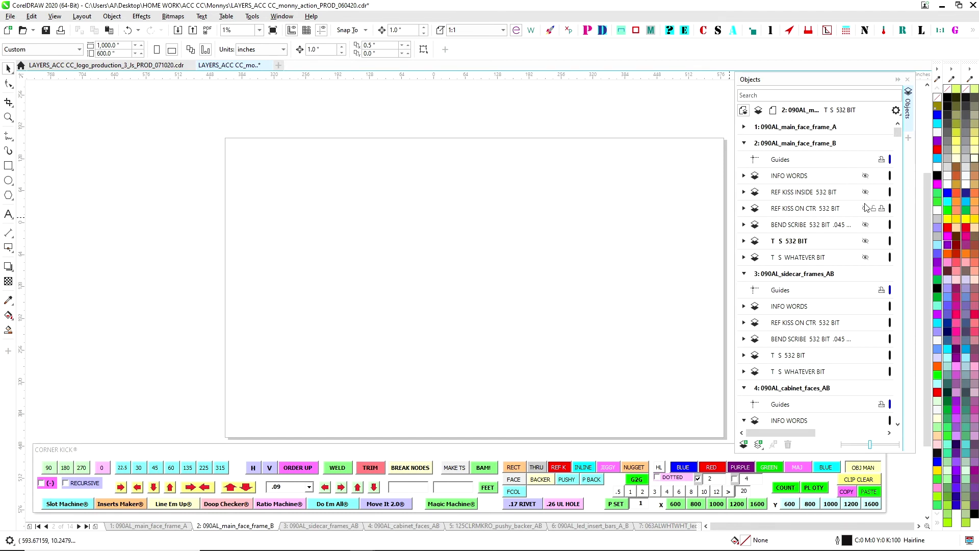
Step: Show only the INFO WORDS layer of 090AL_main_face_frame_B, select everything on it to check its contents, and hide it again
{"action": "left_click", "coordinate": [865, 176]}
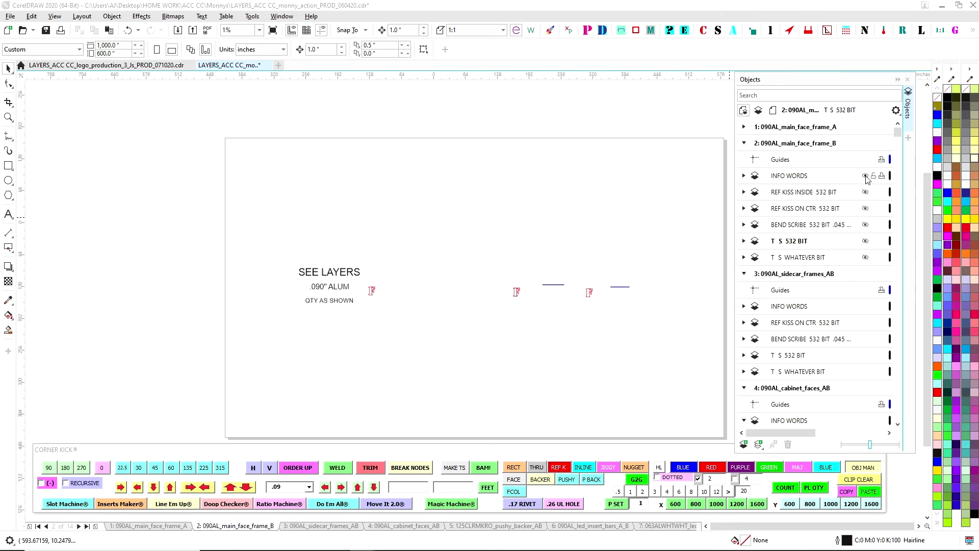
{"action": "key", "text": "ctrl+a"}
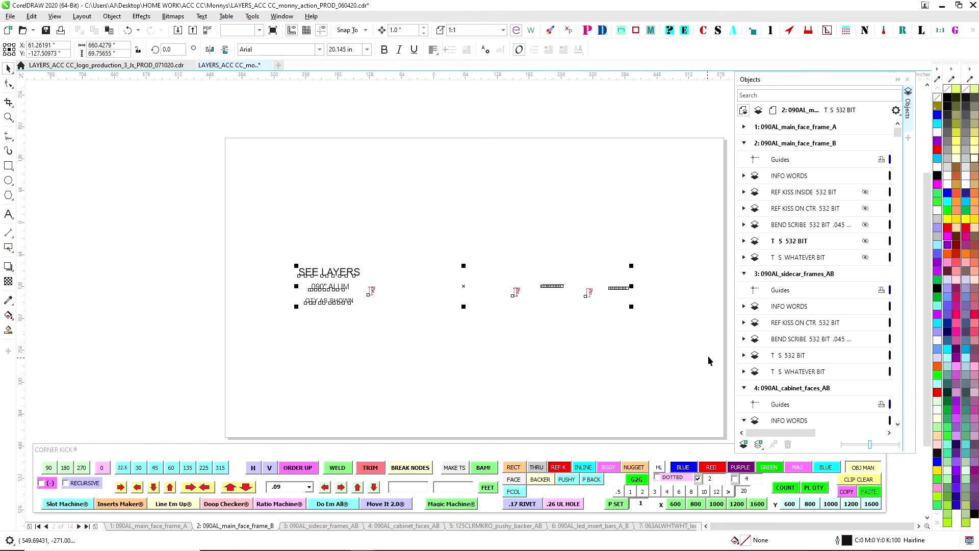
{"action": "left_click", "coordinate": [745, 176]}
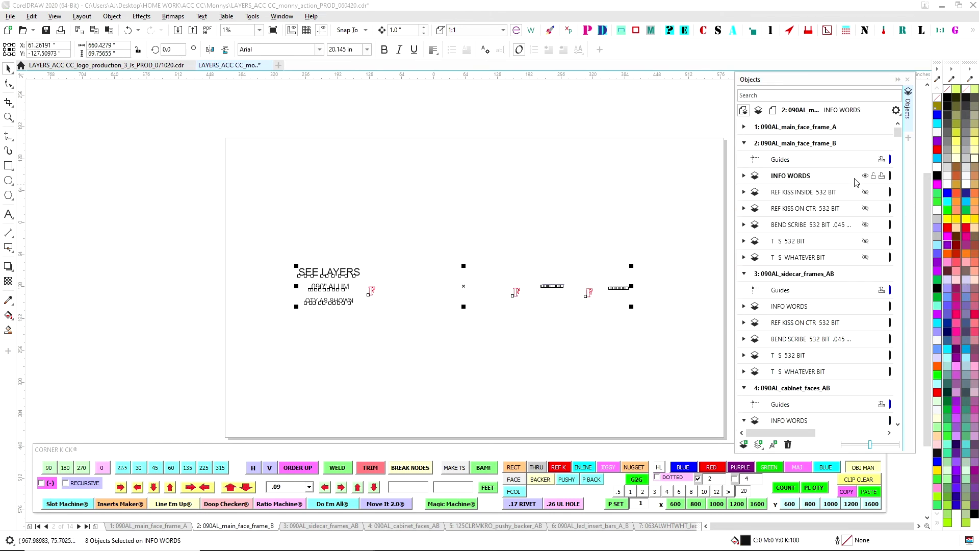
{"action": "left_click", "coordinate": [744, 176]}
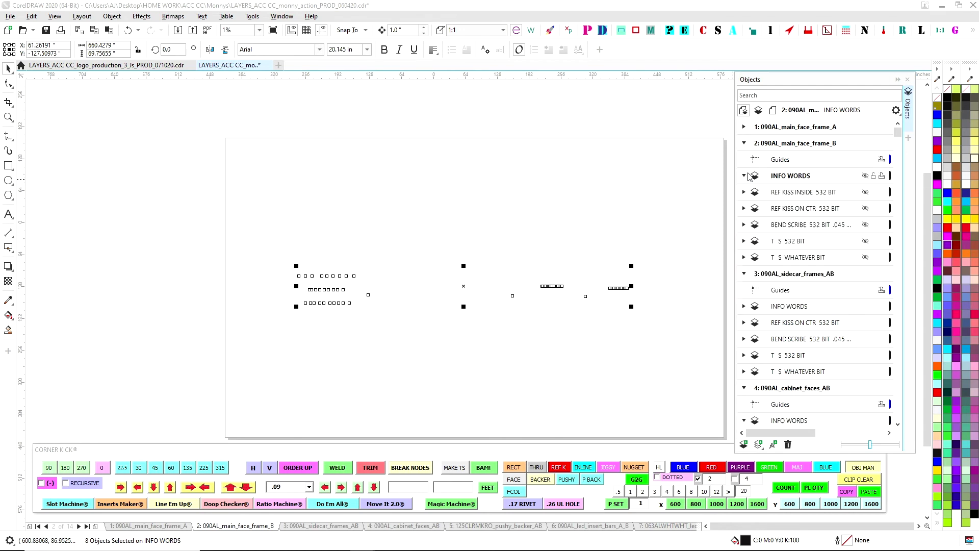
Step: Show only the REF KISS INSIDE 532 BIT layer, select its shapes to check them, and hide the layer again
{"action": "left_click", "coordinate": [866, 192]}
{"action": "left_click", "coordinate": [549, 218]}
{"action": "scroll", "coordinate": [430, 269], "scroll_direction": "up", "scroll_amount": 1}
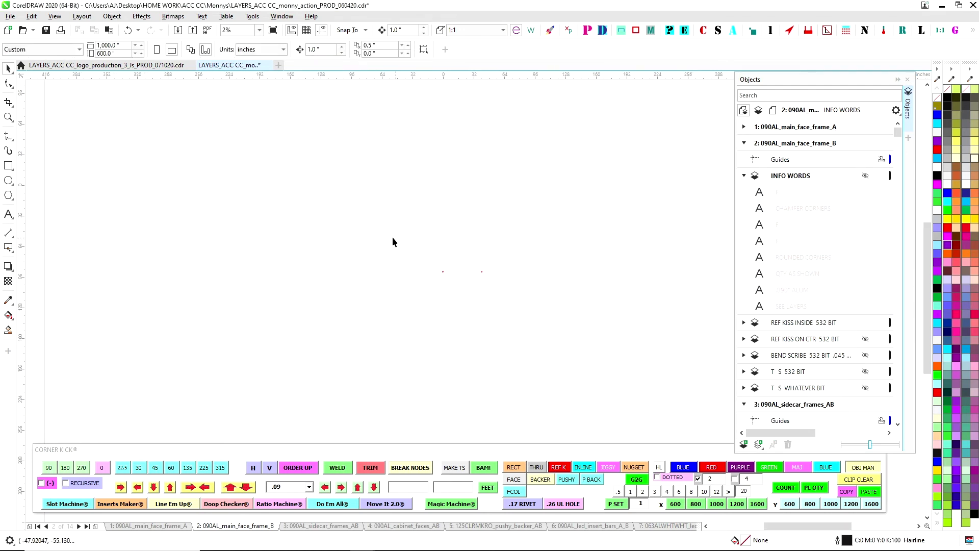
{"action": "left_click_drag", "start_coordinate": [393, 241], "coordinate": [614, 319]}
{"action": "scroll", "coordinate": [424, 301], "scroll_direction": "down", "scroll_amount": 1}
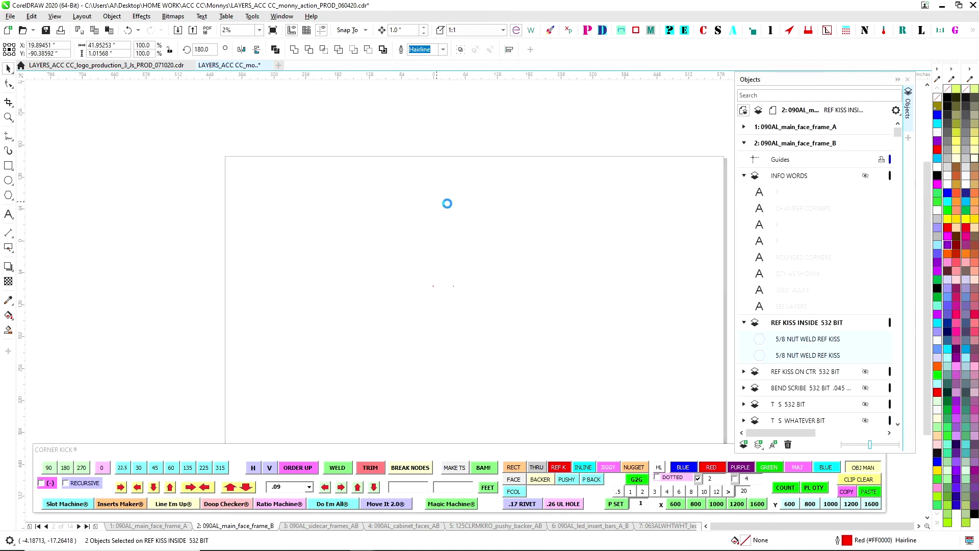
{"action": "left_click", "coordinate": [745, 175]}
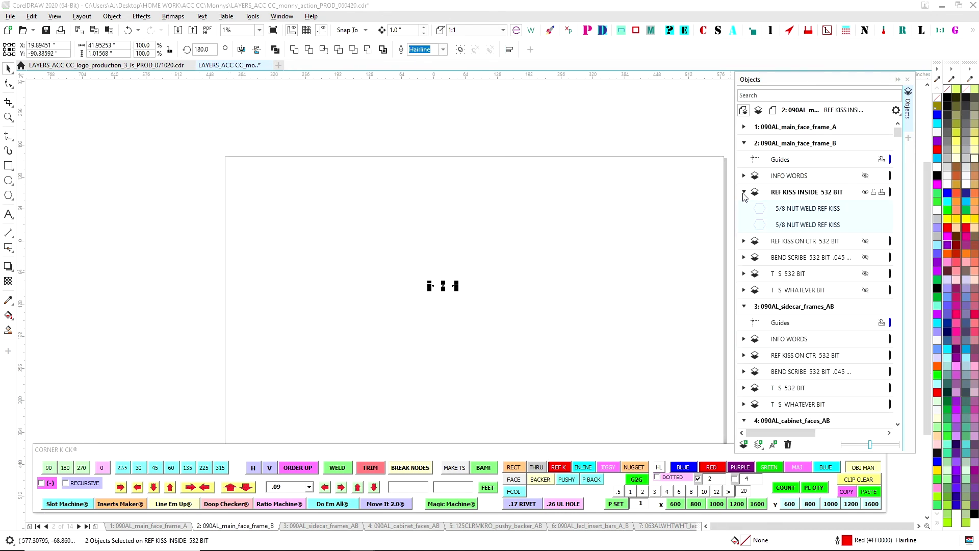
{"action": "left_click", "coordinate": [745, 195]}
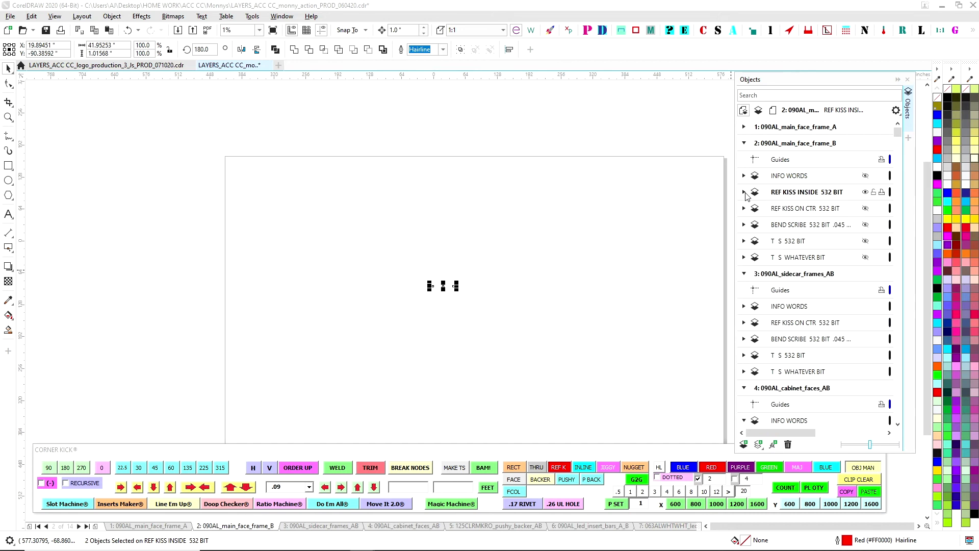
{"action": "left_click", "coordinate": [275, 200]}
{"action": "left_click_drag", "start_coordinate": [275, 200], "coordinate": [681, 377]}
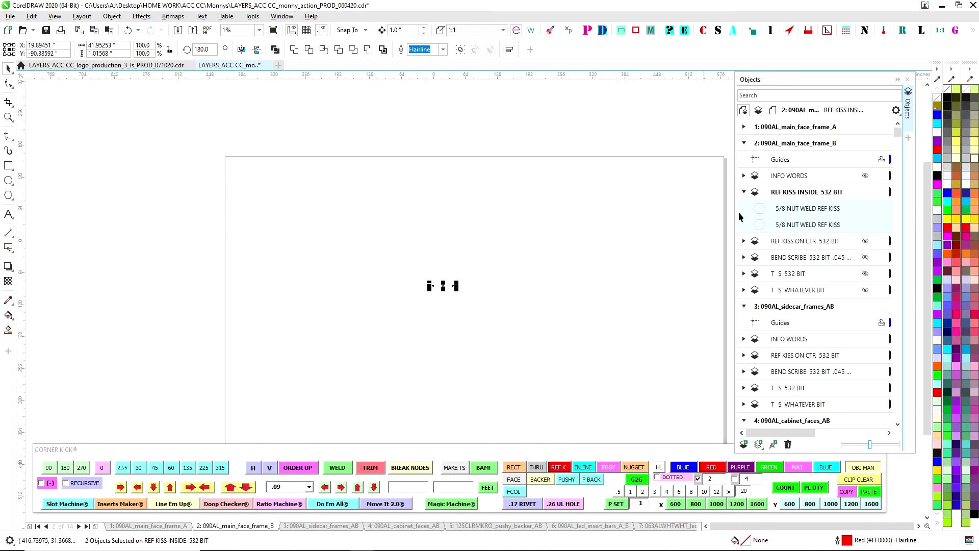
{"action": "left_click", "coordinate": [744, 191]}
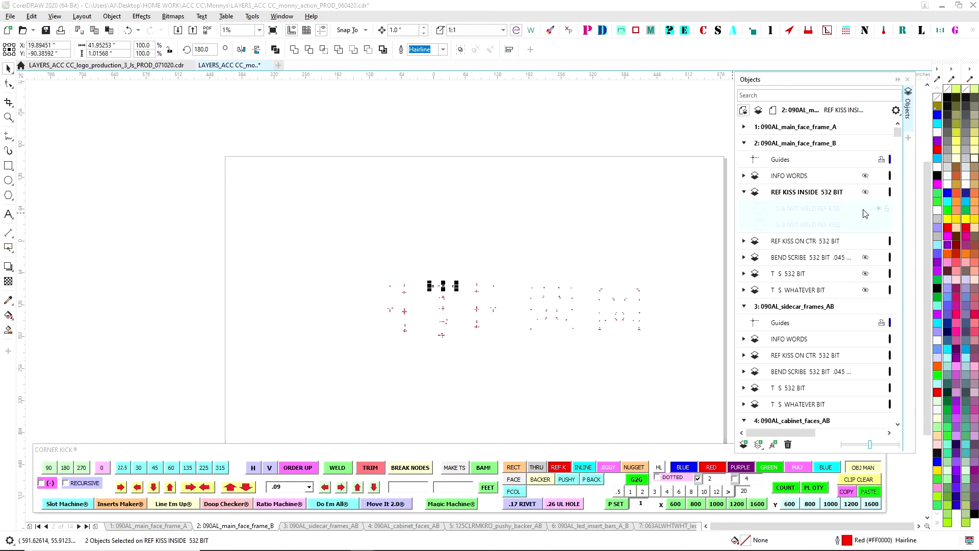
Step: Select all objects on the REF KISS ON CTR 532 BIT layer to check them, then hide and collapse the layer
{"action": "left_click", "coordinate": [626, 213]}
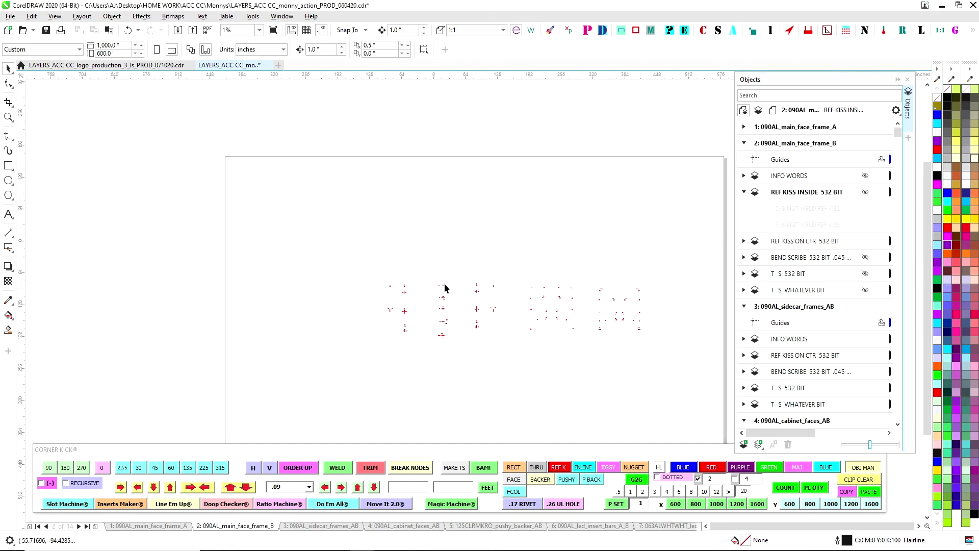
{"action": "key", "text": "ctrl+a"}
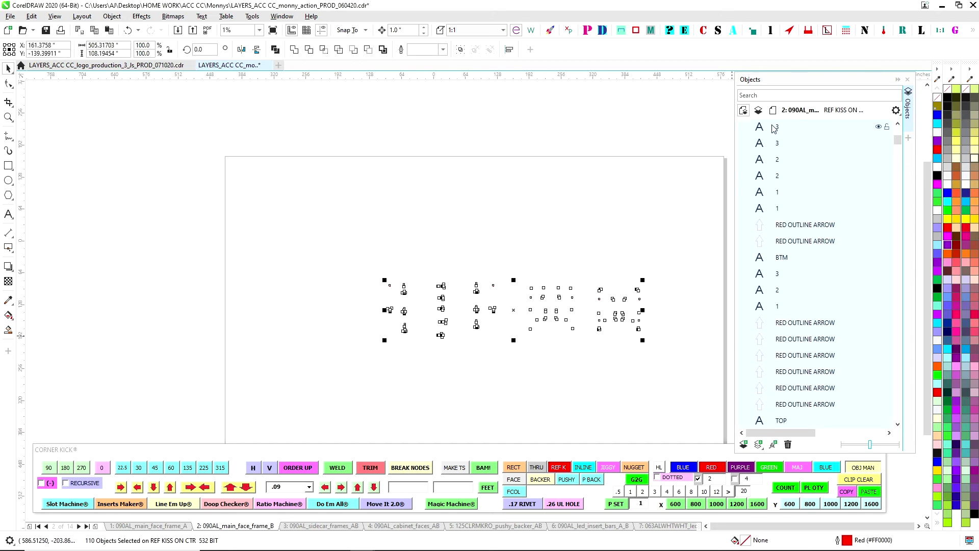
{"action": "left_click_drag", "start_coordinate": [898, 140], "coordinate": [898, 125]}
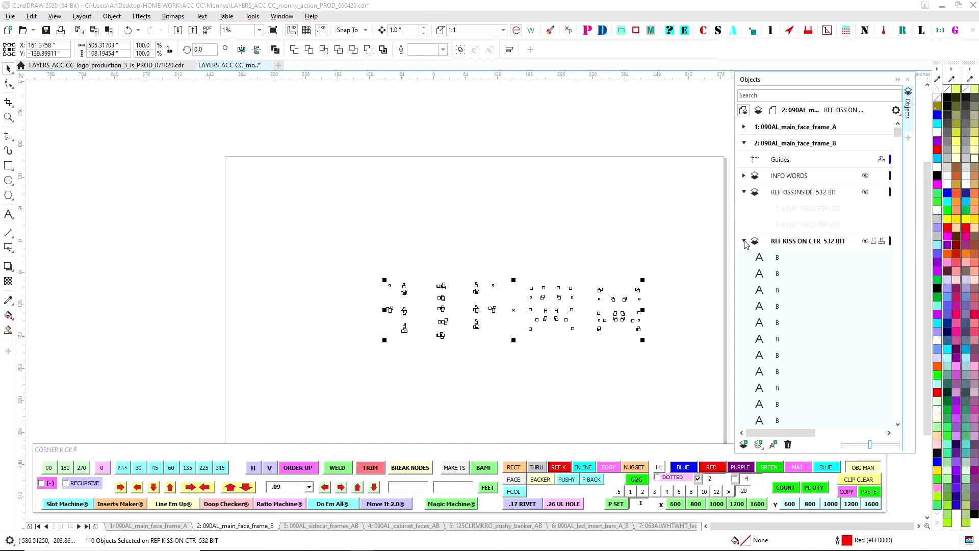
{"action": "left_click", "coordinate": [743, 192]}
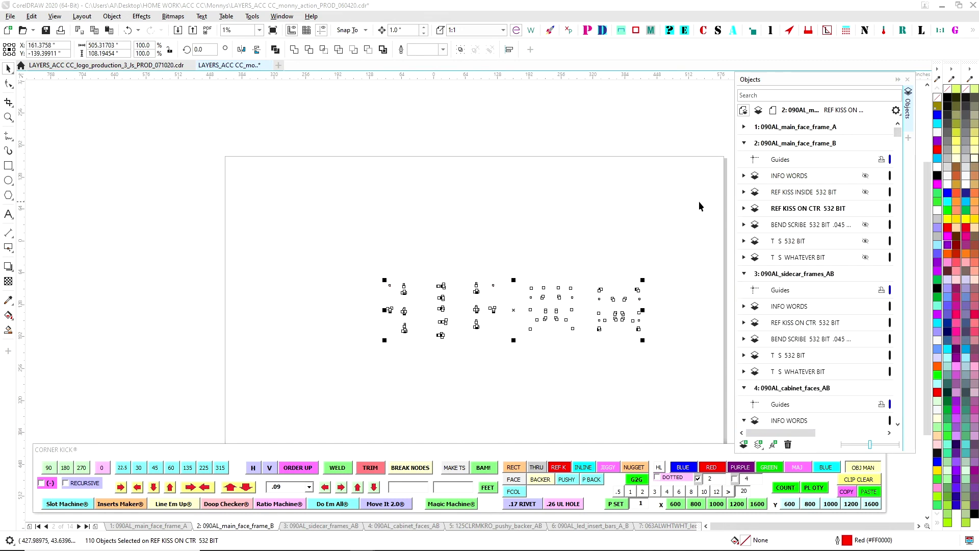
{"action": "left_click", "coordinate": [866, 209]}
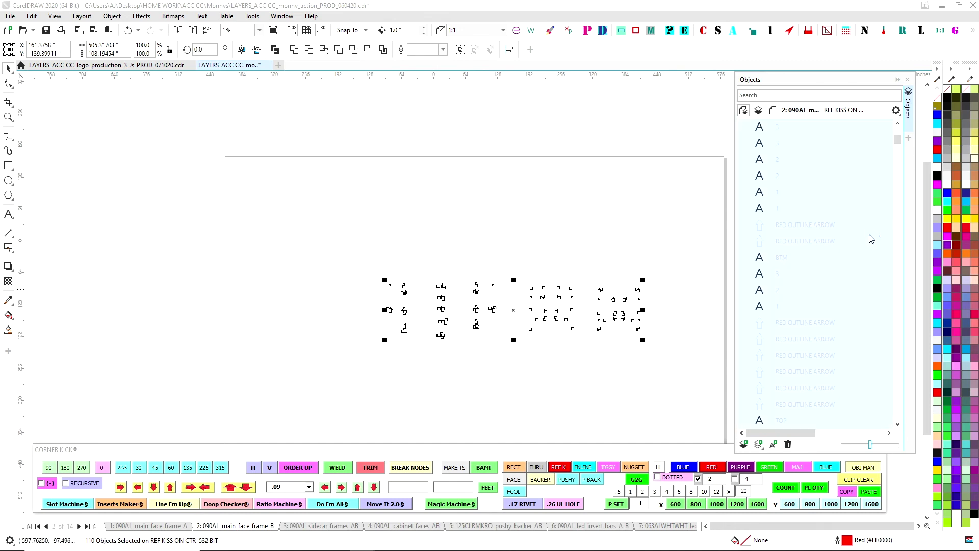
{"action": "left_click_drag", "start_coordinate": [899, 145], "coordinate": [899, 131]}
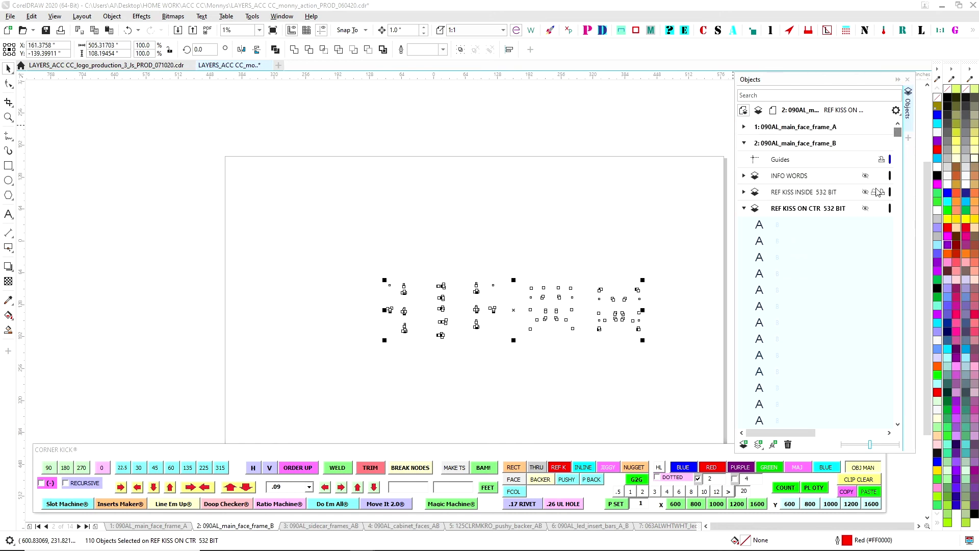
{"action": "left_click", "coordinate": [744, 208]}
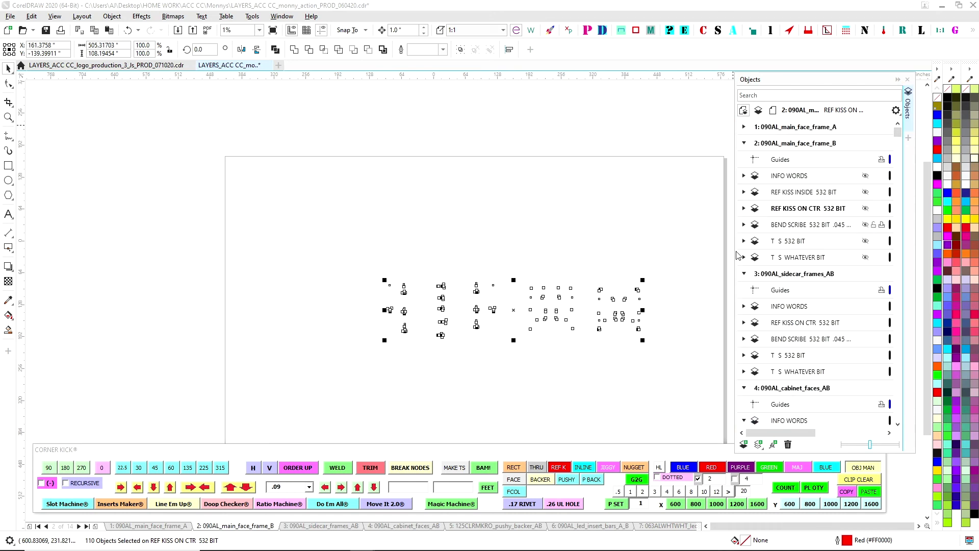
{"action": "left_click", "coordinate": [614, 229]}
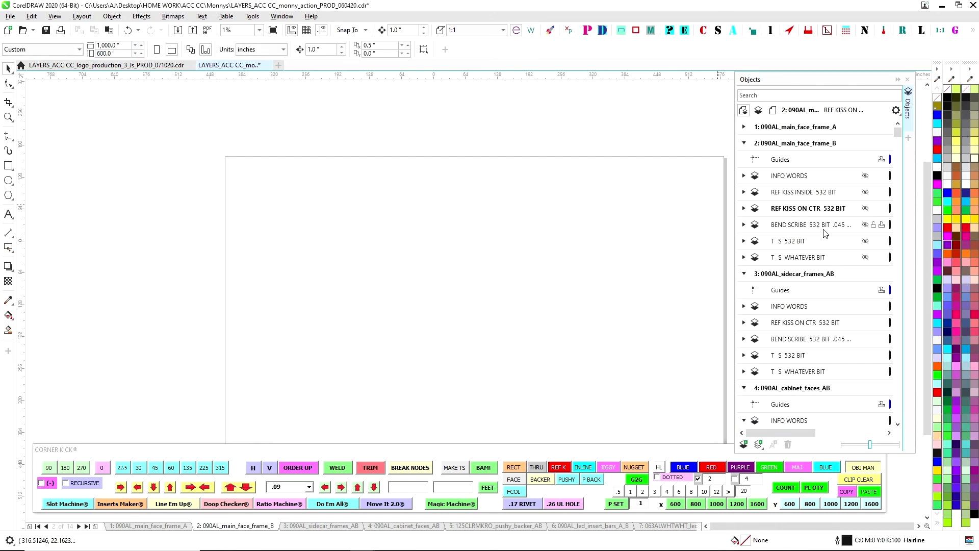
Step: View the BEND SCRIBE layer alone, hide it, and examine the small holes on the T S 532 BIT layer
{"action": "left_click", "coordinate": [865, 225]}
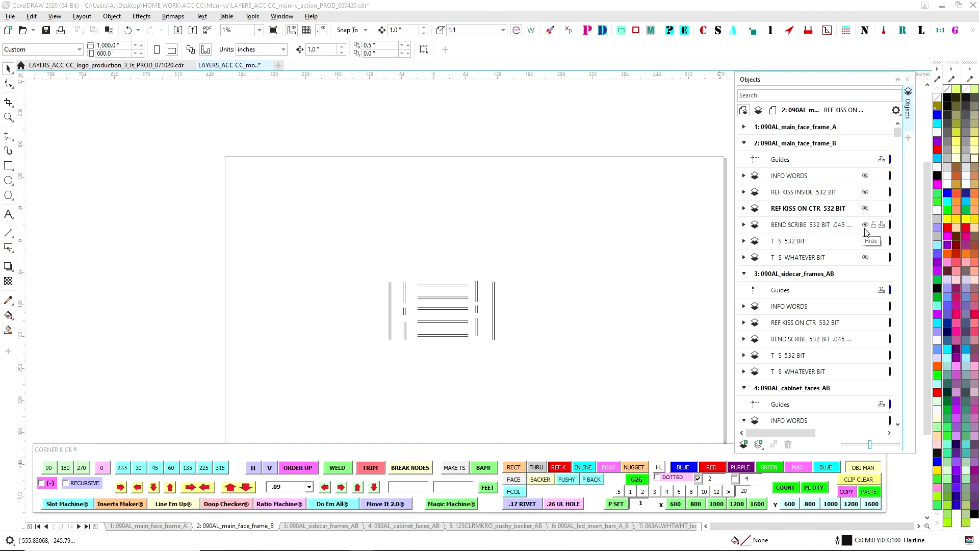
{"action": "left_click", "coordinate": [865, 225]}
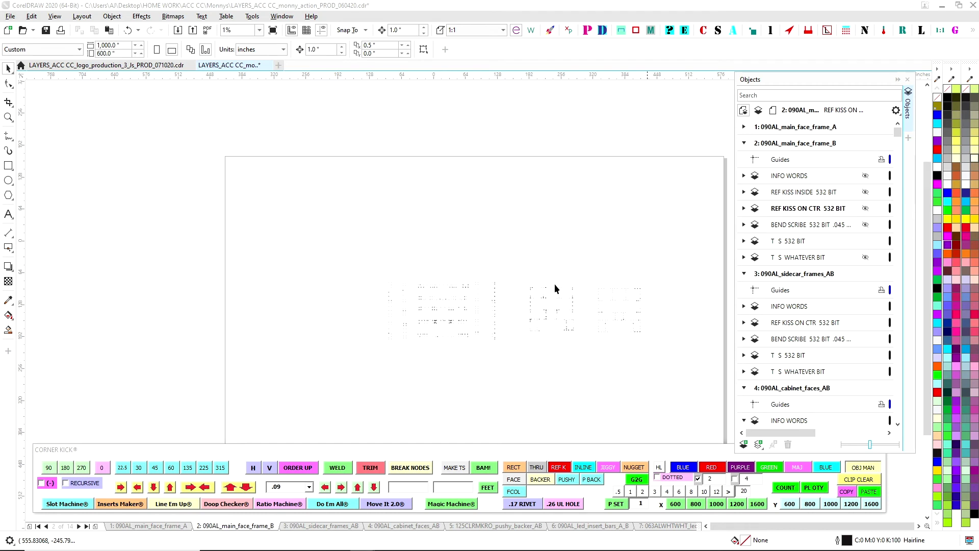
{"action": "scroll", "coordinate": [455, 306], "scroll_direction": "up", "scroll_amount": 2}
{"action": "scroll", "coordinate": [449, 267], "scroll_direction": "up", "scroll_amount": 2}
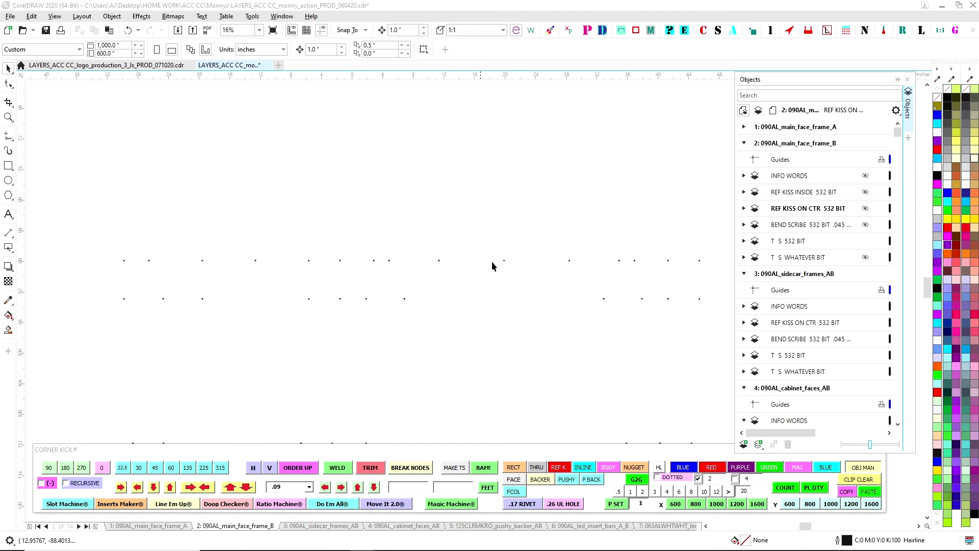
{"action": "scroll", "coordinate": [316, 246], "scroll_direction": "down", "scroll_amount": 1}
{"action": "scroll", "coordinate": [224, 250], "scroll_direction": "down", "scroll_amount": 1}
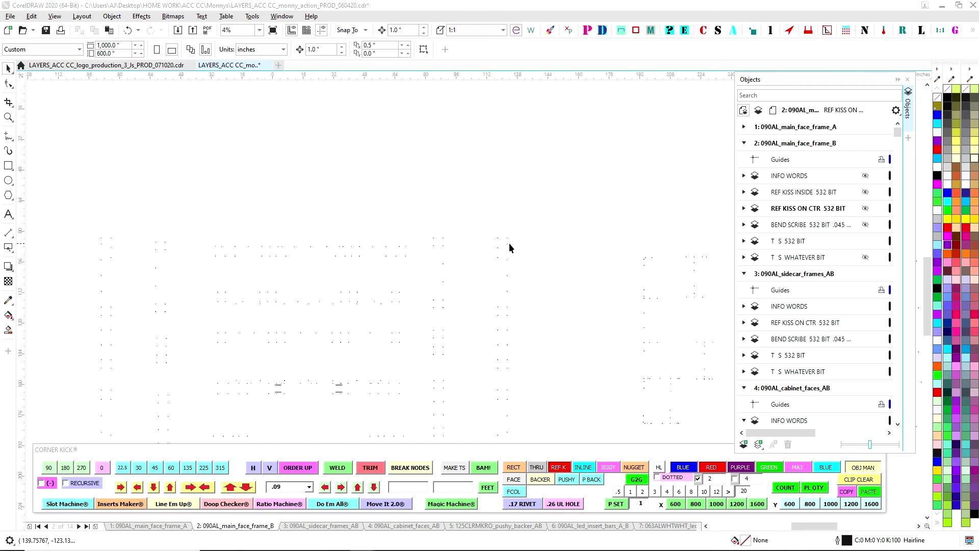
{"action": "scroll", "coordinate": [498, 294], "scroll_direction": "down", "scroll_amount": 1}
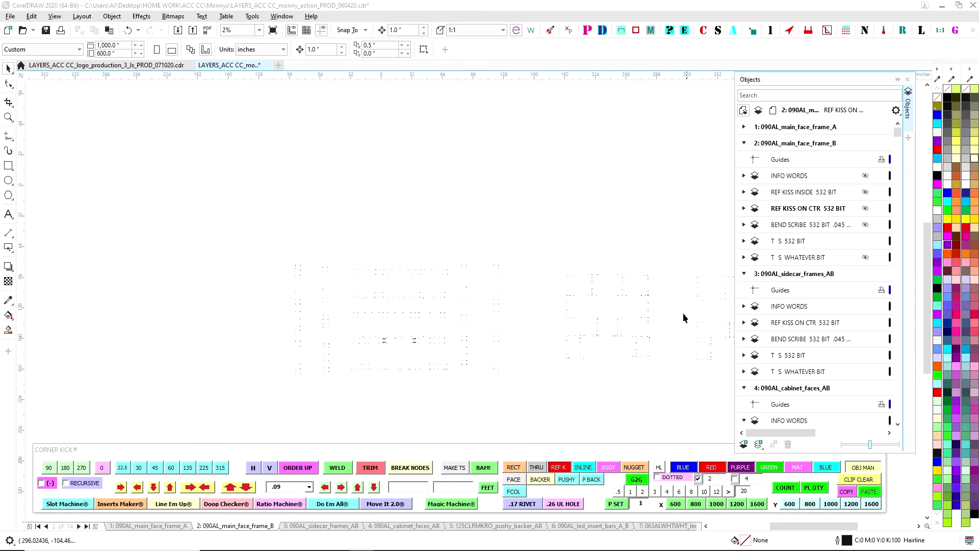
{"action": "scroll", "coordinate": [684, 313], "scroll_direction": "up", "scroll_amount": 1}
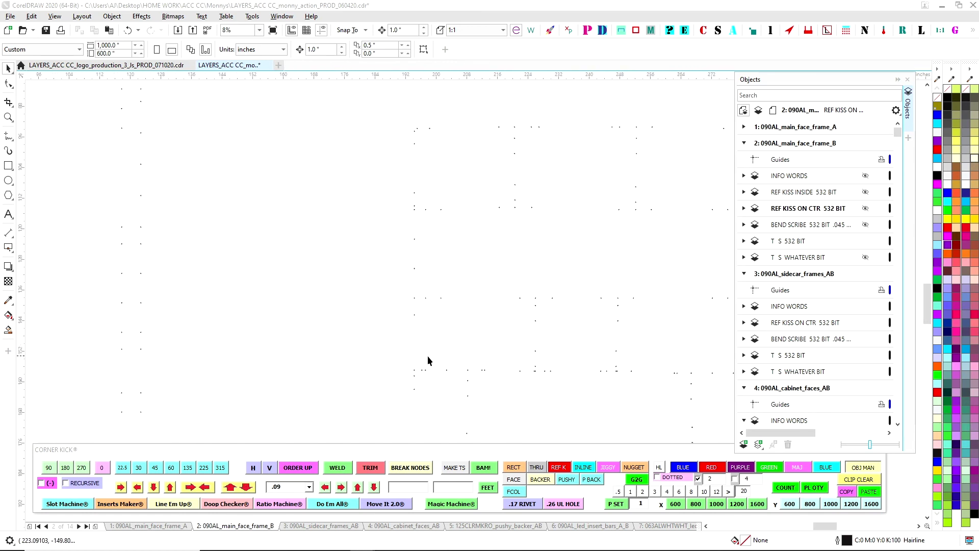
{"action": "scroll", "coordinate": [579, 389], "scroll_direction": "up", "scroll_amount": 2}
{"action": "scroll", "coordinate": [521, 302], "scroll_direction": "down", "scroll_amount": 2}
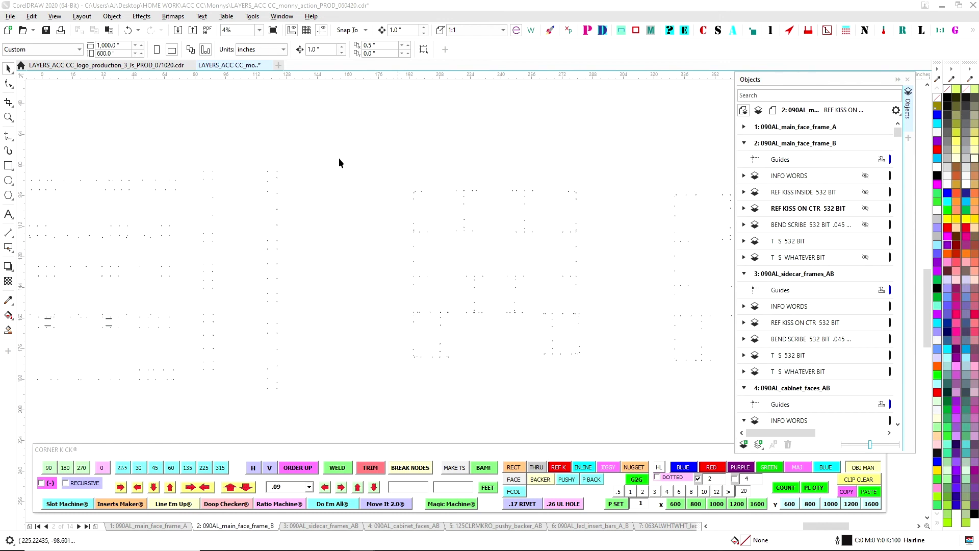
Step: Hide the T S 532 BIT layer, examine the cut shapes on T S WHATEVER BIT alone, and hide that layer too
{"action": "left_click", "coordinate": [865, 242]}
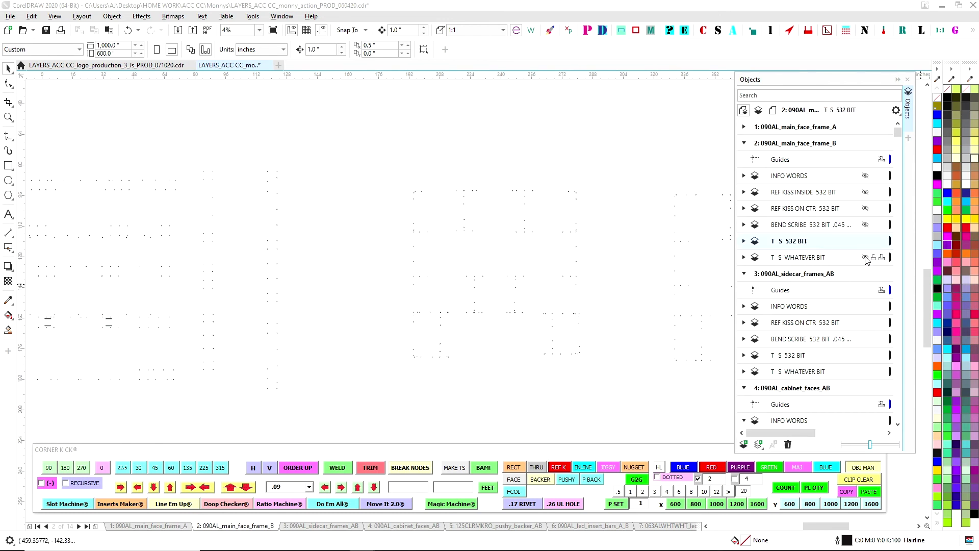
{"action": "left_click", "coordinate": [865, 241]}
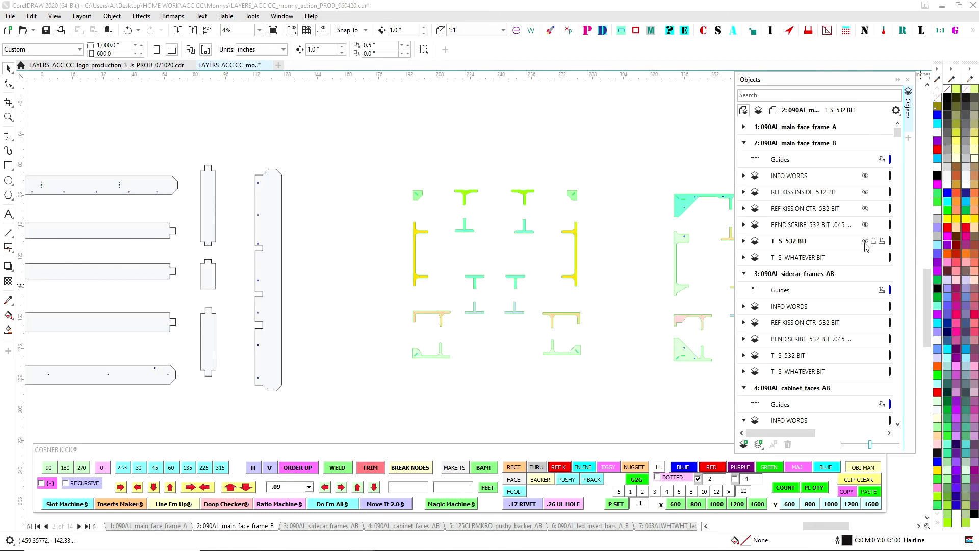
{"action": "scroll", "coordinate": [476, 192], "scroll_direction": "down", "scroll_amount": 3}
{"action": "scroll", "coordinate": [480, 258], "scroll_direction": "up", "scroll_amount": 3}
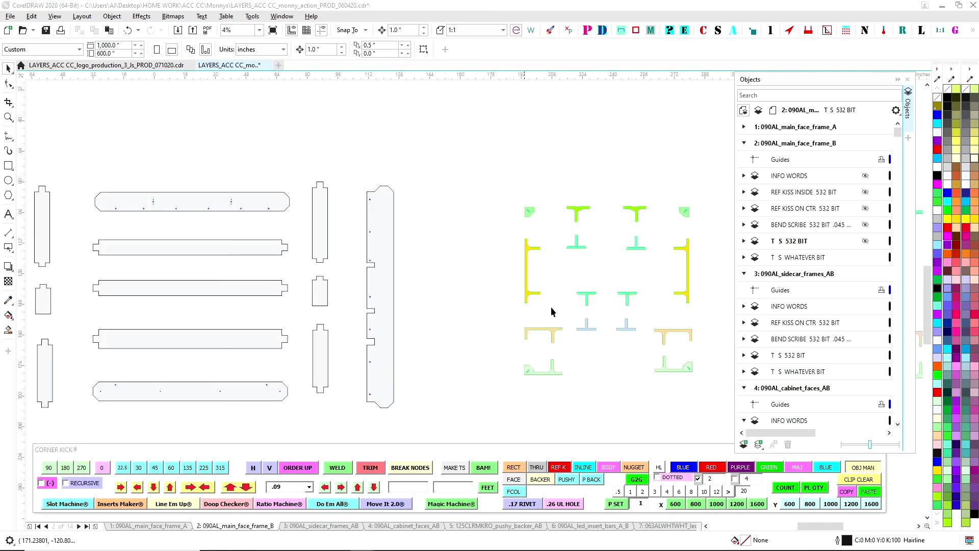
{"action": "left_click", "coordinate": [866, 259]}
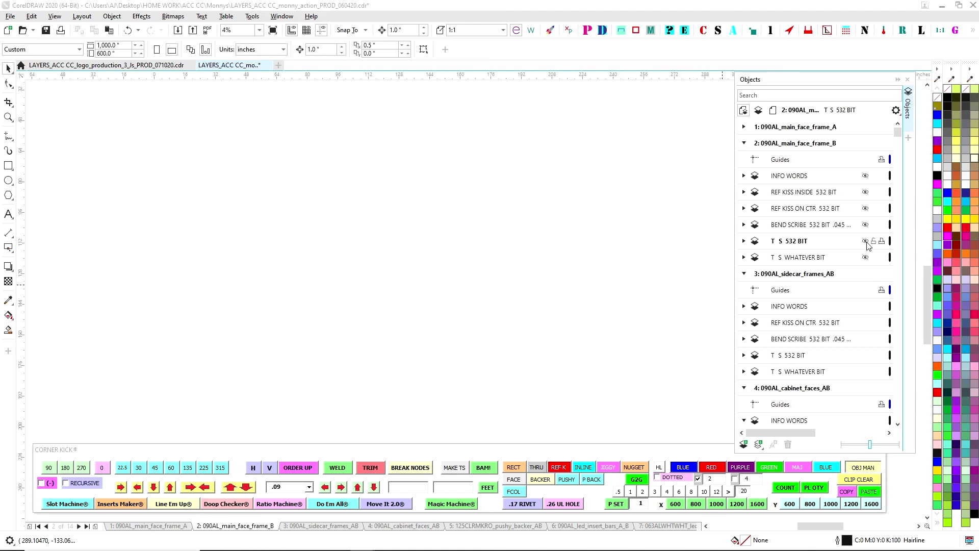
Step: Make all the info, ref kiss, bend scribe and T S layers of 090AL_main_face_frame_B visible together
{"action": "left_click", "coordinate": [865, 241]}
{"action": "left_click", "coordinate": [866, 208]}
{"action": "left_click", "coordinate": [866, 192]}
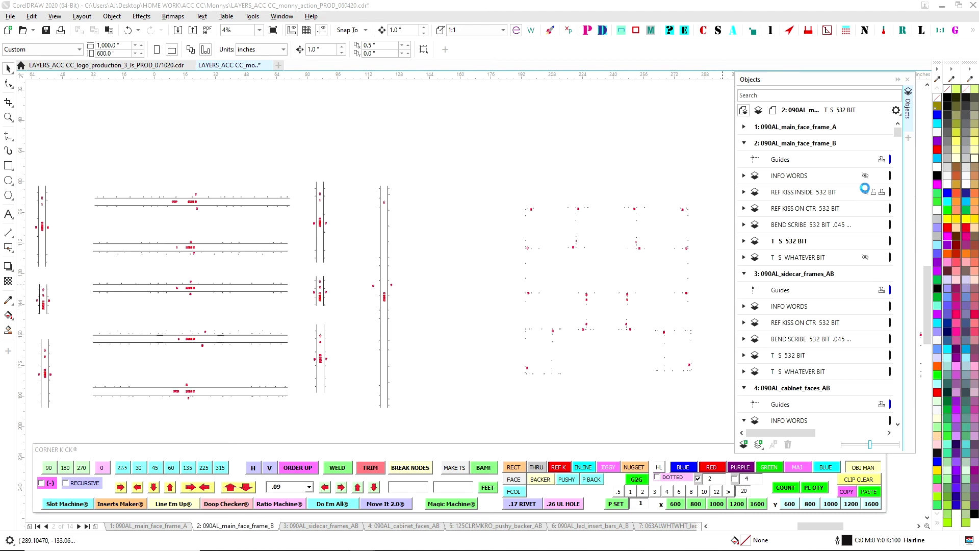
{"action": "left_click", "coordinate": [866, 175]}
{"action": "left_click", "coordinate": [866, 258]}
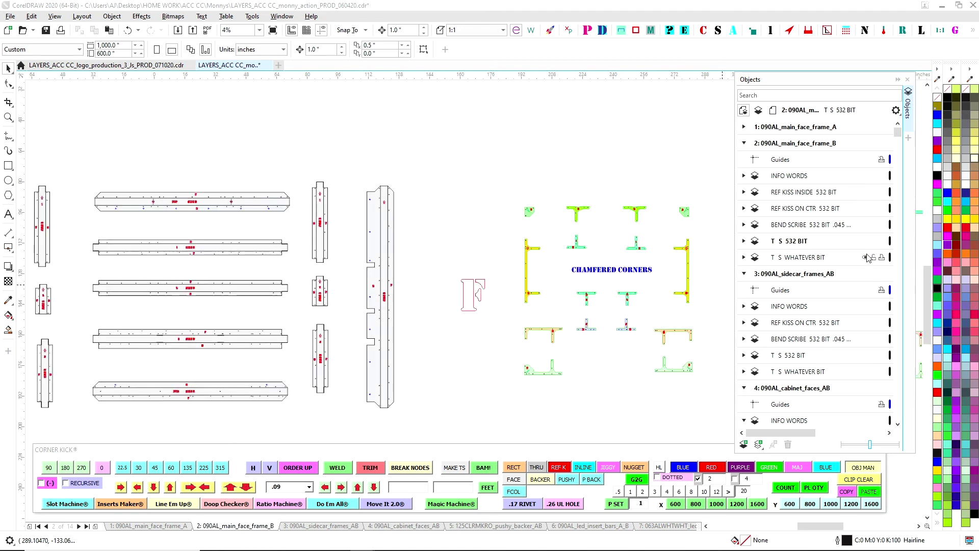
{"action": "scroll", "coordinate": [284, 193], "scroll_direction": "down", "scroll_amount": 3}
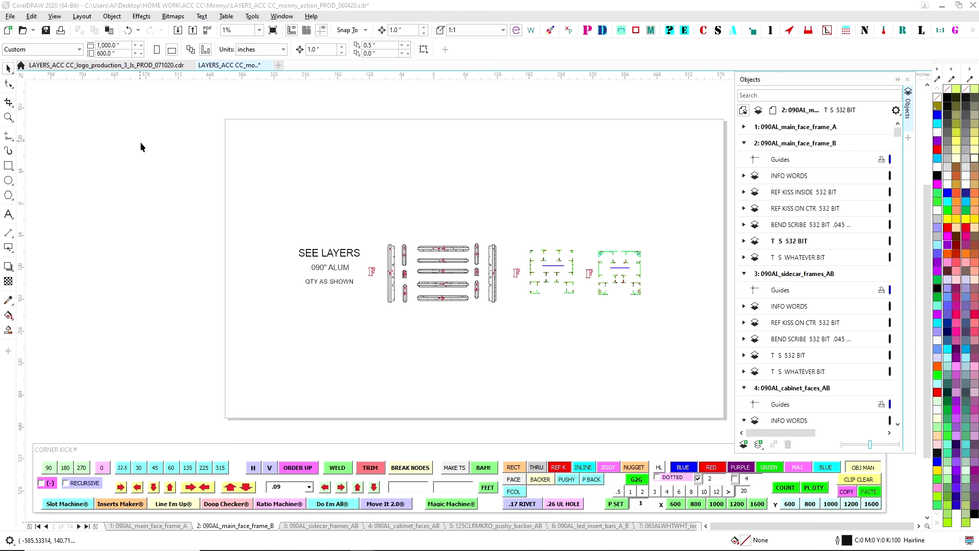
Step: Check everything on 090AL_main_face_frame_B by selecting all, then examine the blue 1 and 2 labels above the side pieces on 090AL_main_face_frame_A
{"action": "key", "text": "ctrl+a"}
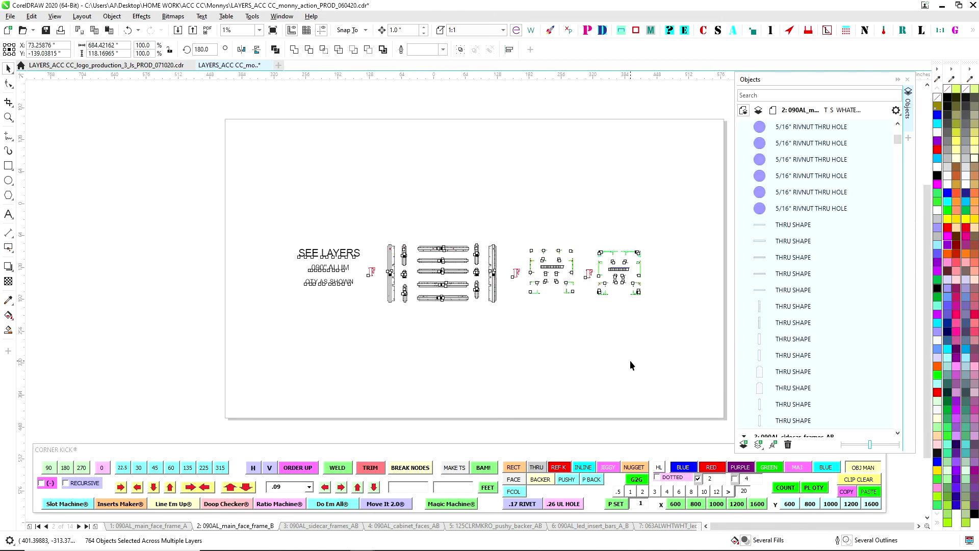
{"action": "left_click", "coordinate": [631, 360]}
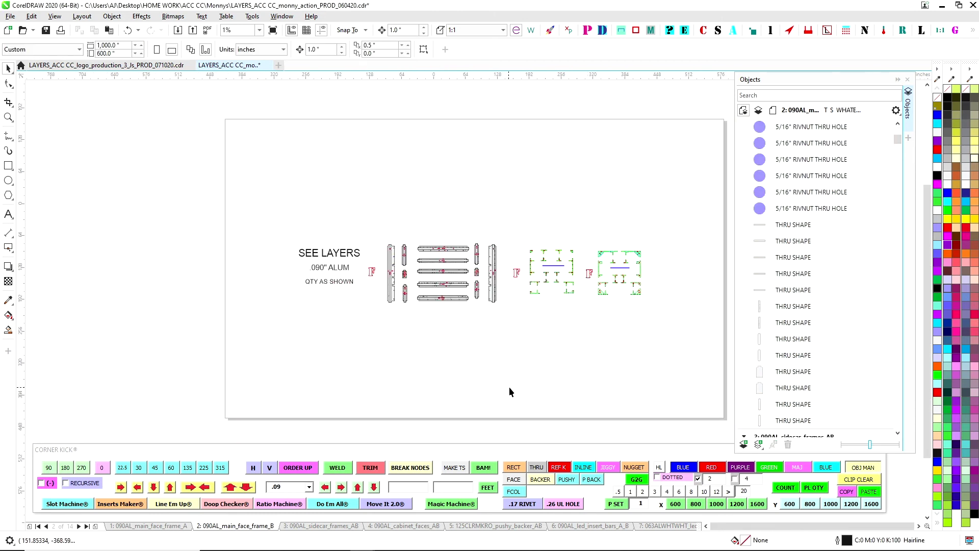
{"action": "left_click", "coordinate": [185, 525]}
{"action": "scroll", "coordinate": [393, 236], "scroll_direction": "up", "scroll_amount": 3}
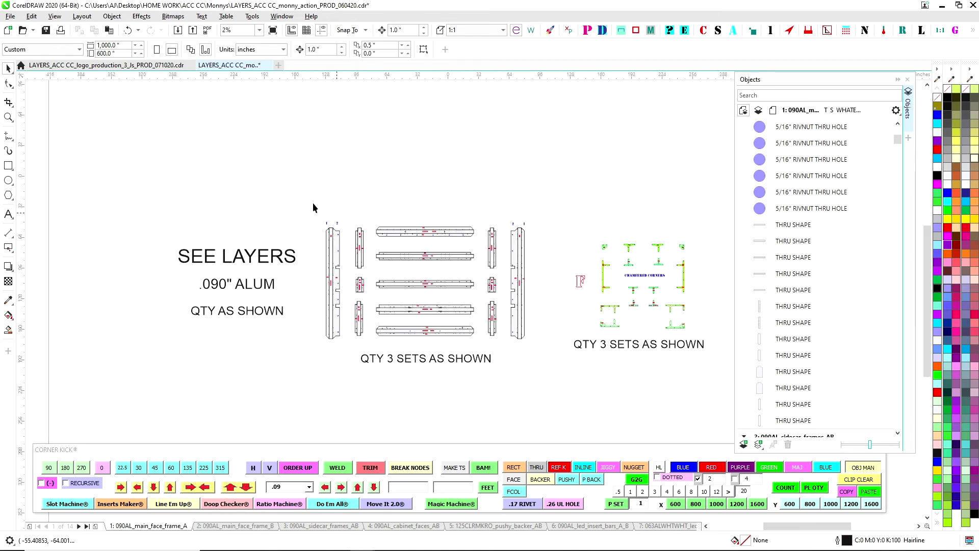
{"action": "left_click_drag", "start_coordinate": [418, 238], "coordinate": [298, 123]}
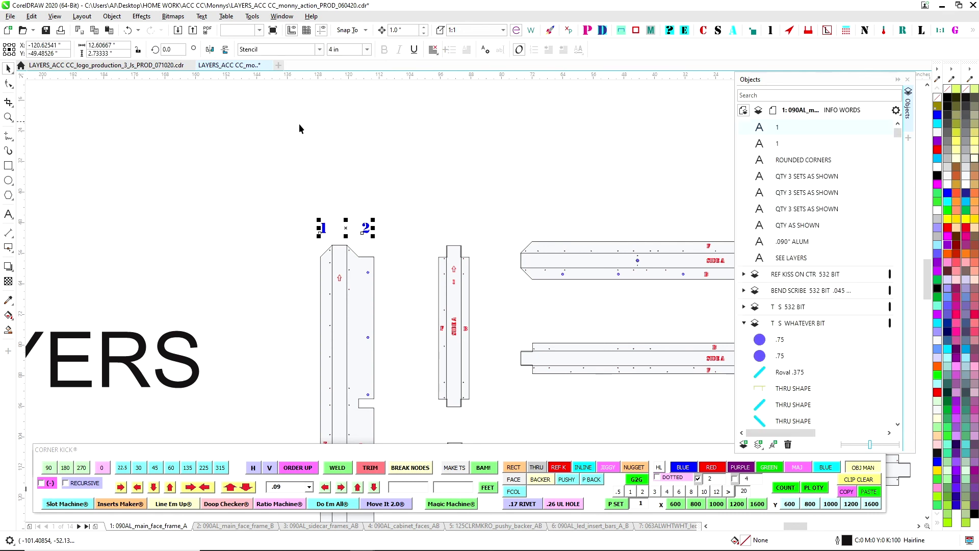
{"action": "scroll", "coordinate": [299, 124], "scroll_direction": "down", "scroll_amount": 1}
{"action": "left_click", "coordinate": [723, 184], "text": "shift"}
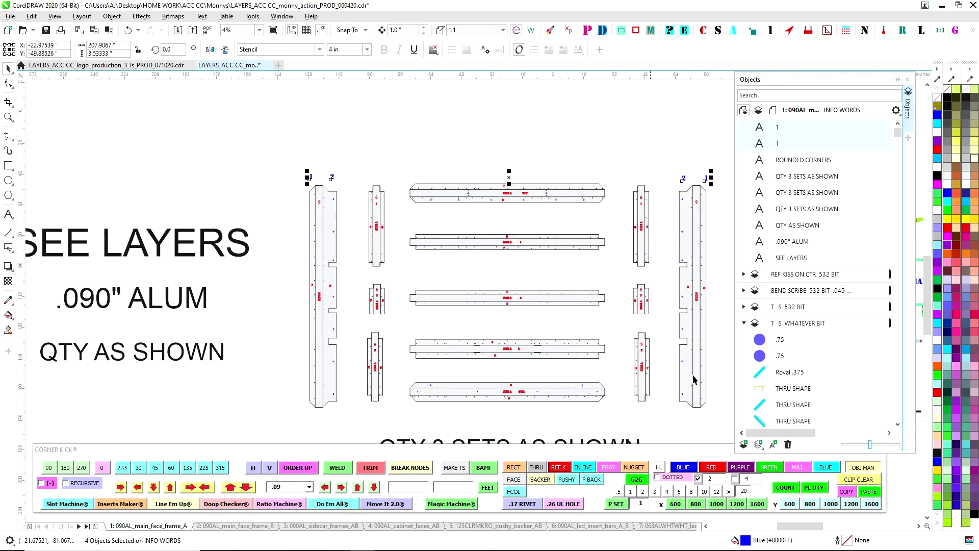
{"action": "scroll", "coordinate": [357, 153], "scroll_direction": "down", "scroll_amount": 1}
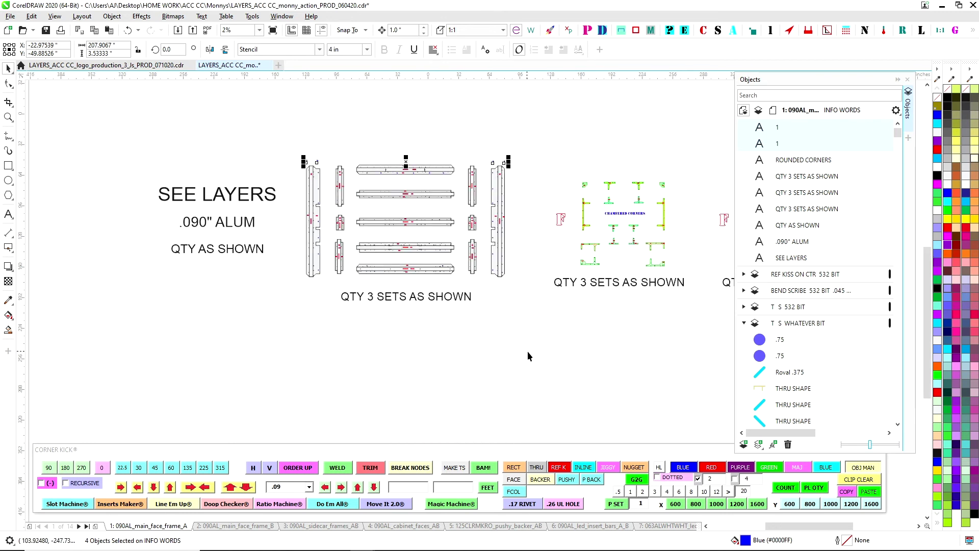
{"action": "left_click", "coordinate": [353, 417]}
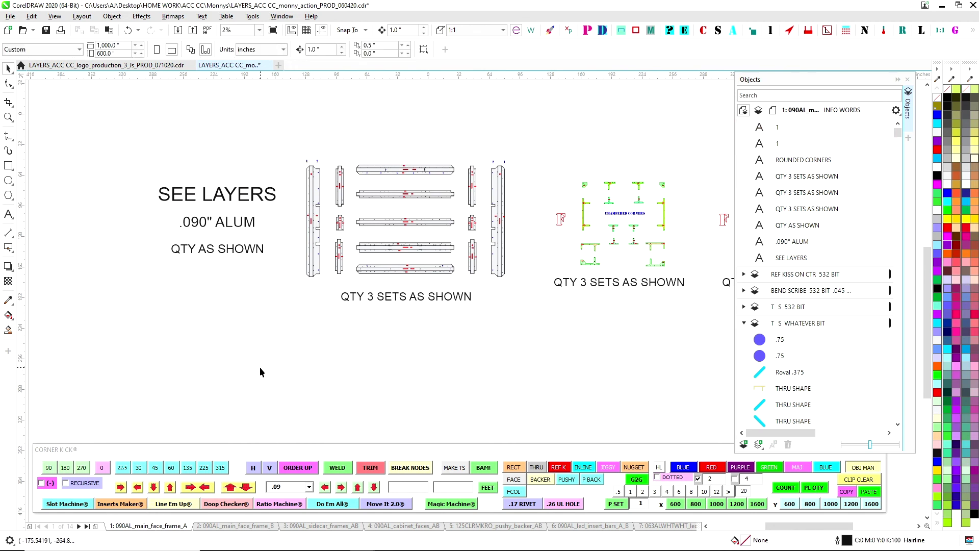
{"action": "key", "text": "F3"}
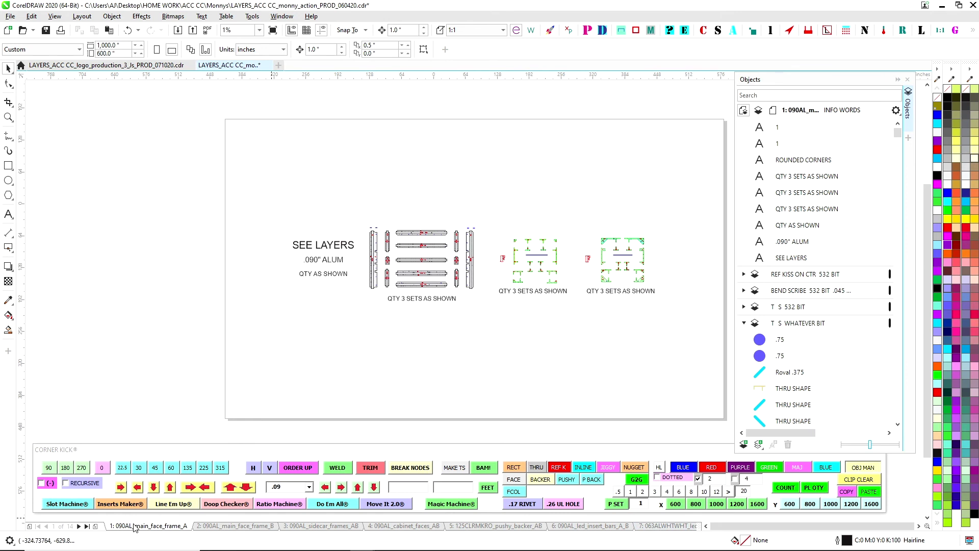
Step: Find the Side B Main Face page and examine the back-of-frame drawing with its side pieces and rails
{"action": "left_click", "coordinate": [88, 527]}
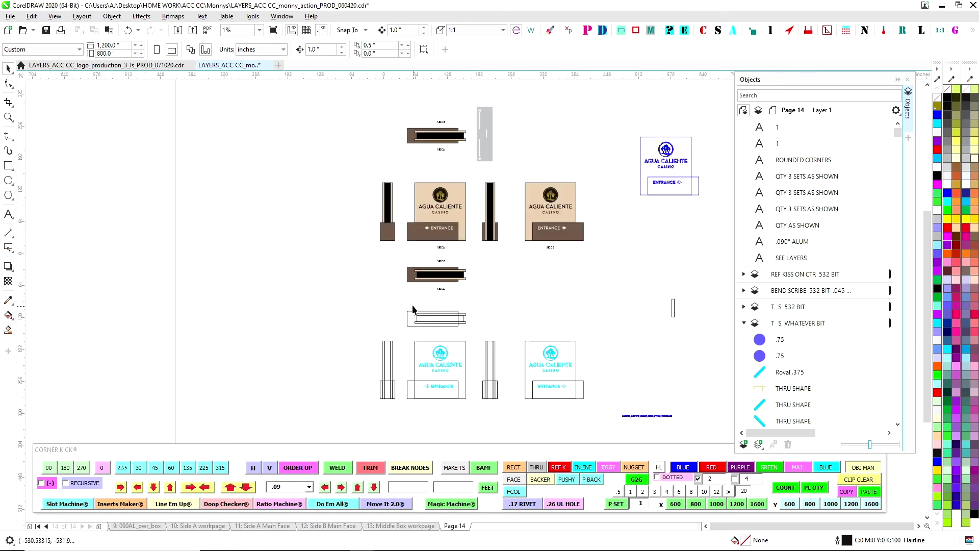
{"action": "left_click", "coordinate": [401, 526]}
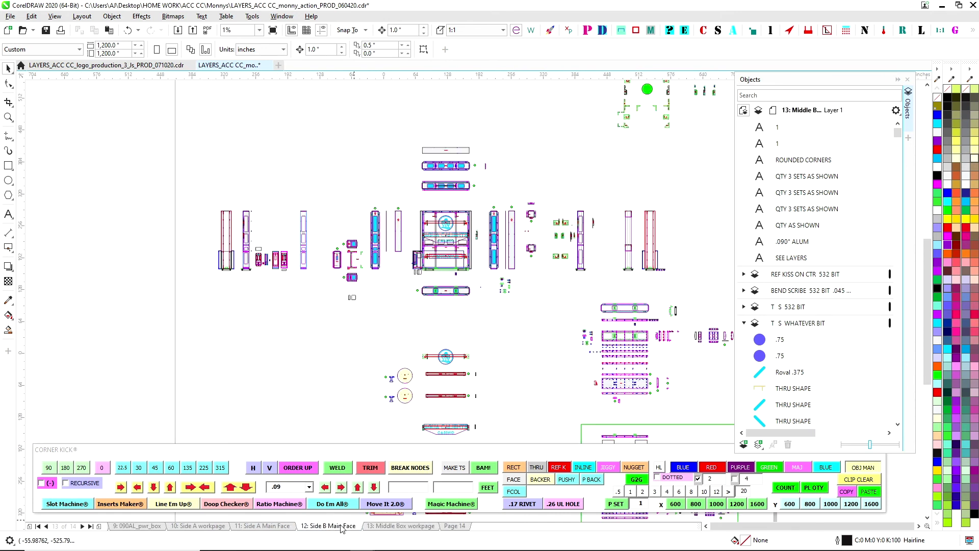
{"action": "left_click", "coordinate": [337, 526]}
{"action": "scroll", "coordinate": [375, 155], "scroll_direction": "up", "scroll_amount": 3}
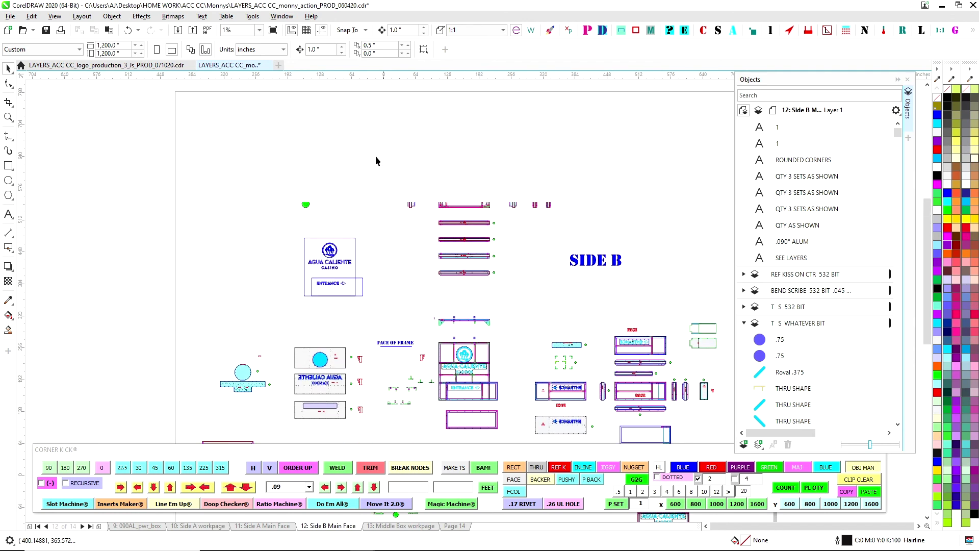
{"action": "scroll", "coordinate": [341, 271], "scroll_direction": "up", "scroll_amount": 1}
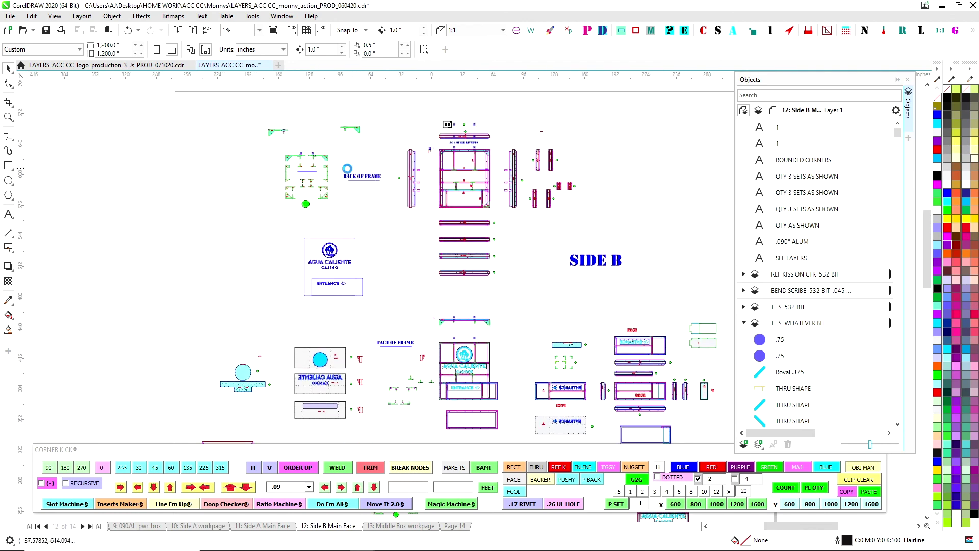
{"action": "scroll", "coordinate": [346, 169], "scroll_direction": "up", "scroll_amount": 2}
{"action": "scroll", "coordinate": [394, 271], "scroll_direction": "down", "scroll_amount": 1}
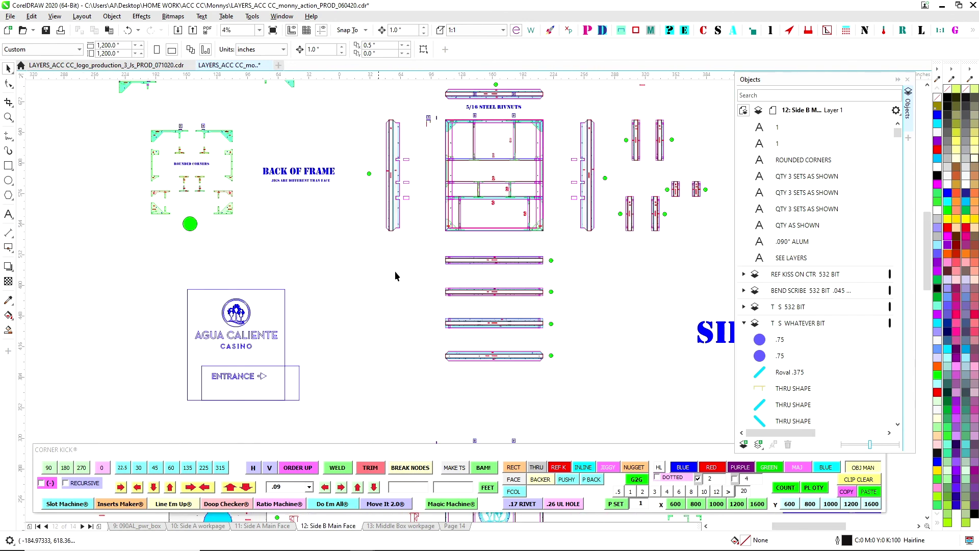
{"action": "scroll", "coordinate": [568, 289], "scroll_direction": "down", "scroll_amount": 1}
{"action": "left_click_drag", "start_coordinate": [560, 230], "coordinate": [515, 351]}
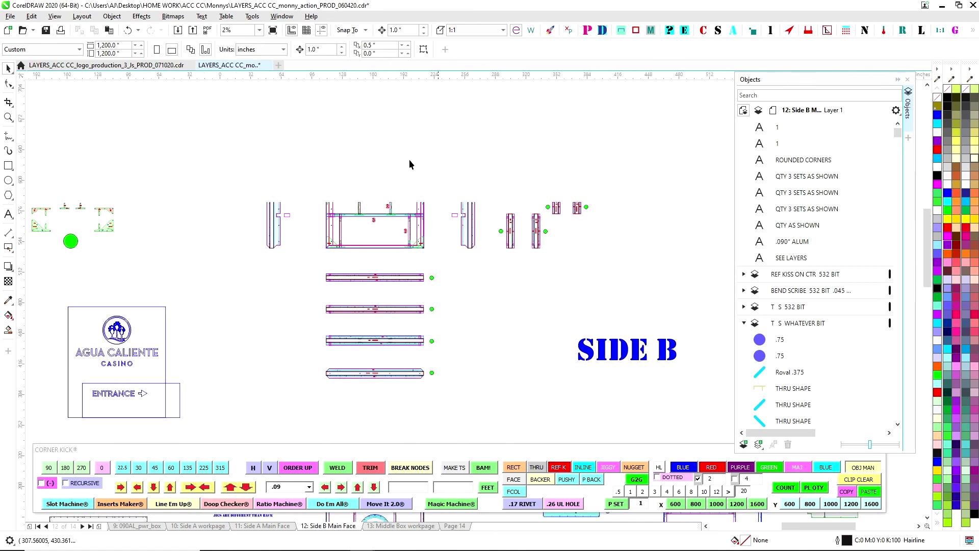
{"action": "scroll", "coordinate": [358, 198], "scroll_direction": "up", "scroll_amount": 1}
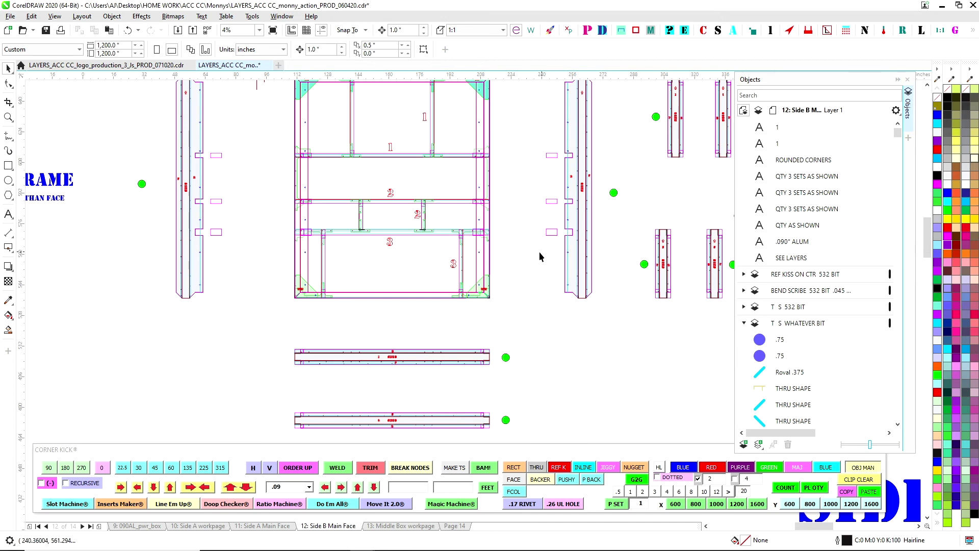
{"action": "scroll", "coordinate": [490, 283], "scroll_direction": "down", "scroll_amount": 2}
{"action": "scroll", "coordinate": [203, 527], "scroll_direction": "up", "scroll_amount": 11}
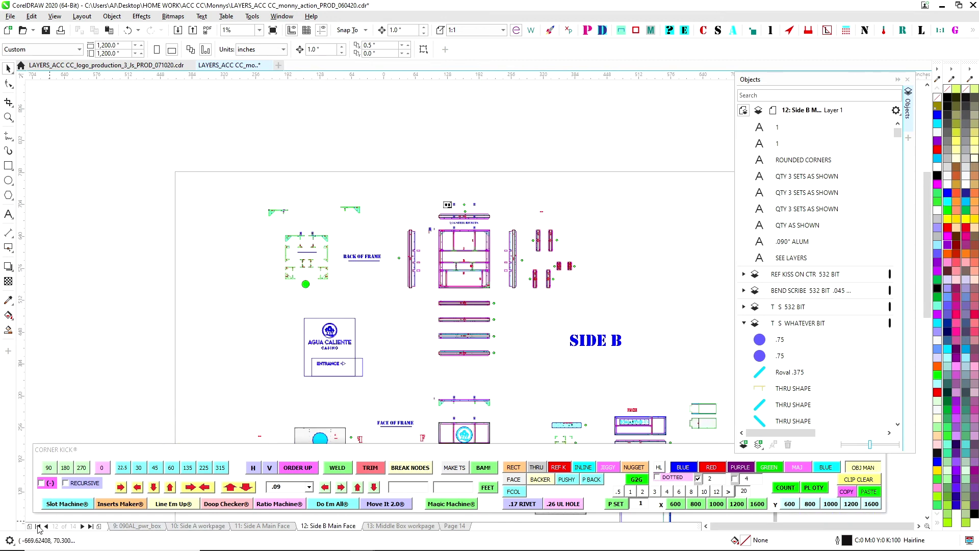
Step: Compare 090AL_main_face_frame_B with the sidecar frames, cabinet faces, pushy backer and LED insert bar pages
{"action": "left_click", "coordinate": [215, 530]}
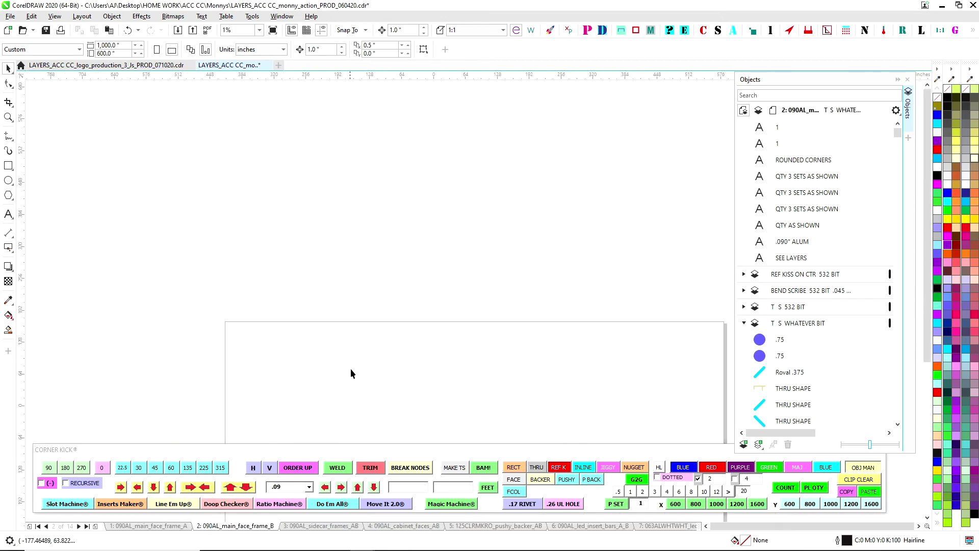
{"action": "scroll", "coordinate": [417, 297], "scroll_direction": "up", "scroll_amount": 2}
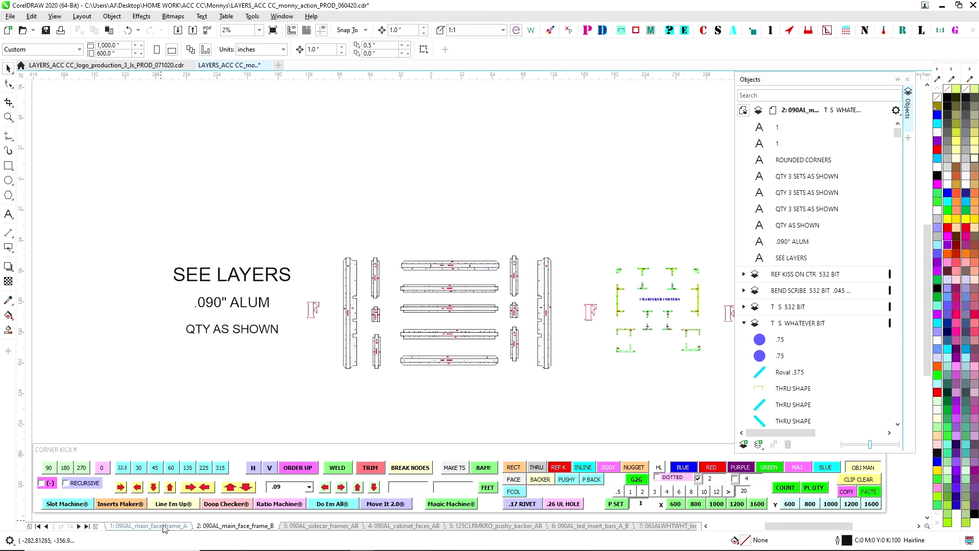
{"action": "left_click", "coordinate": [181, 526]}
{"action": "left_click", "coordinate": [352, 528]}
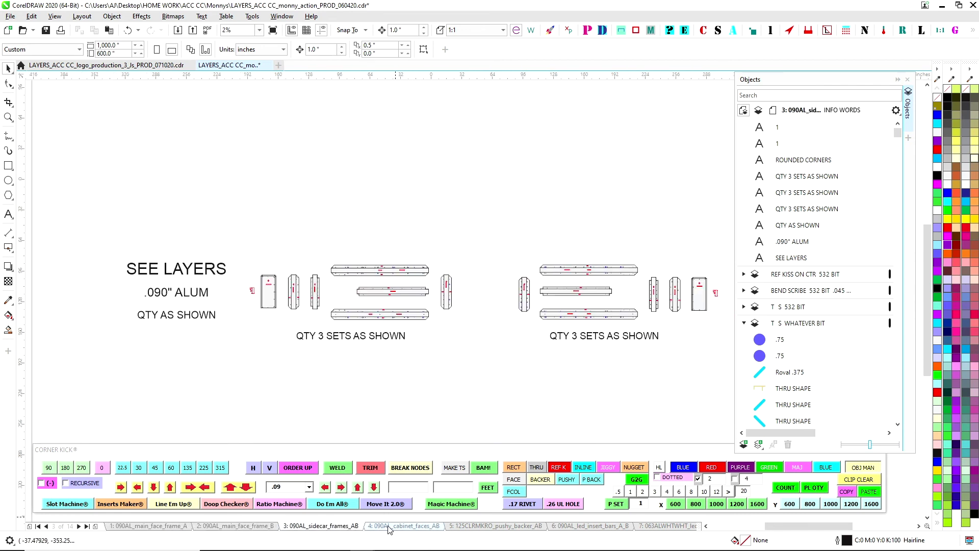
{"action": "left_click", "coordinate": [391, 528]}
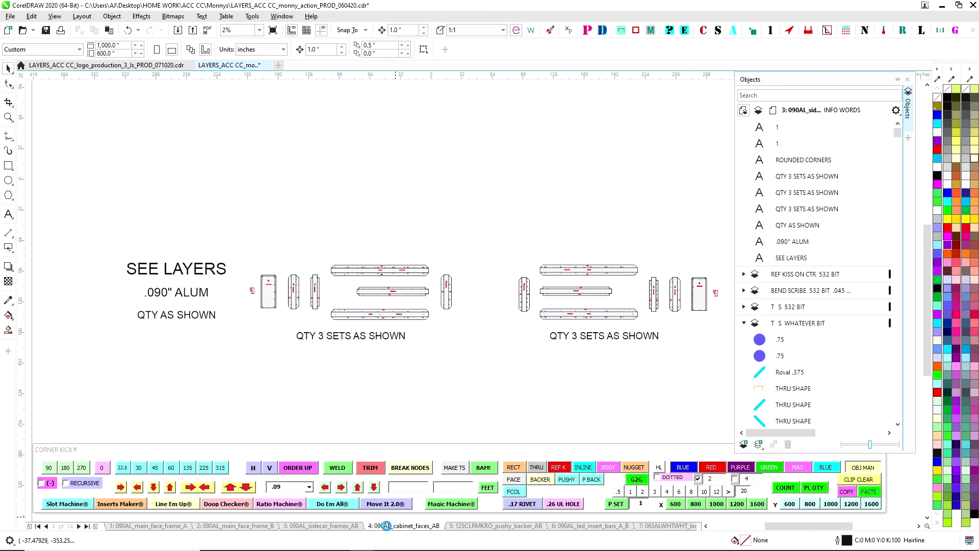
{"action": "left_click", "coordinate": [490, 525]}
{"action": "left_click", "coordinate": [589, 526]}
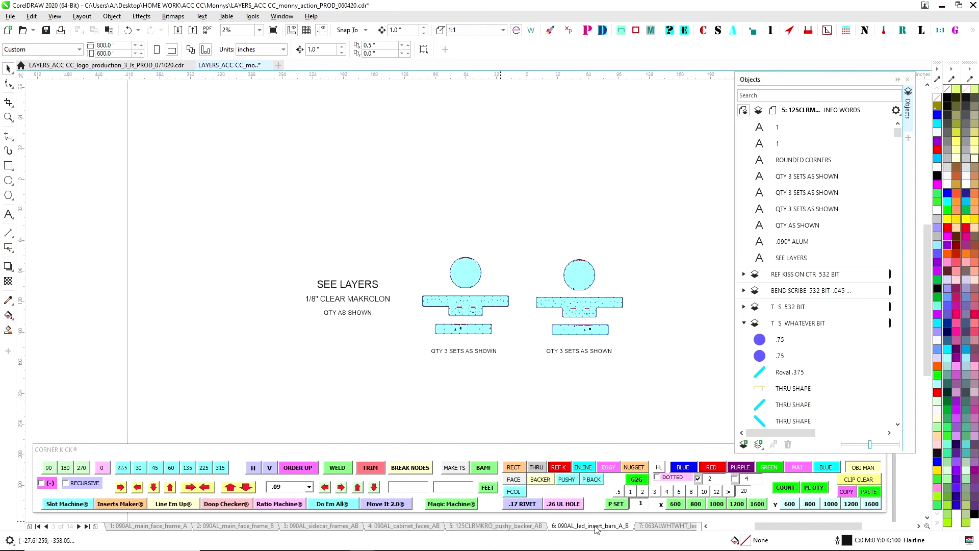
{"action": "left_click", "coordinate": [240, 527]}
Step: Copy the four blue 1 and 2 labels above the side pieces on 090AL_main_face_frame_A and paste them onto 090AL_main_face_frame_B
{"action": "left_click", "coordinate": [151, 525]}
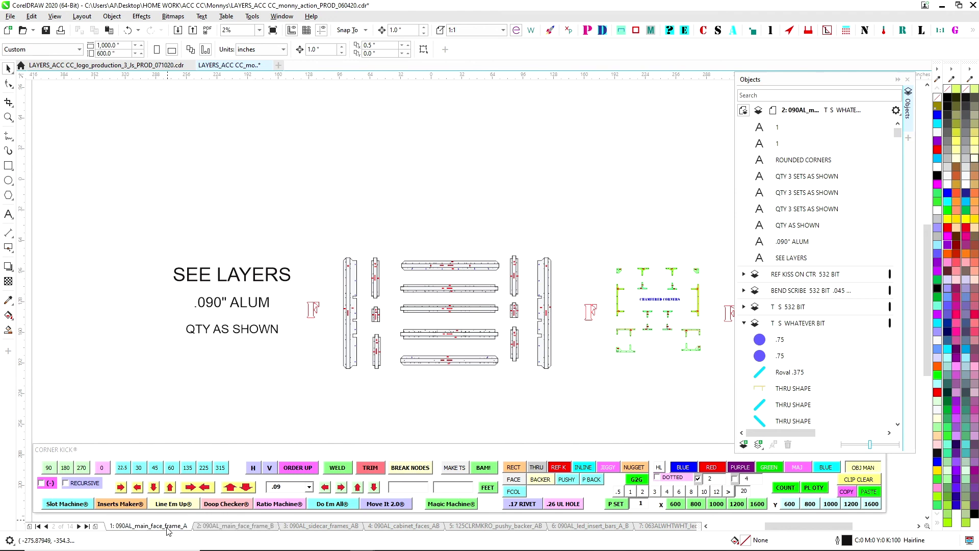
{"action": "scroll", "coordinate": [305, 213], "scroll_direction": "up", "scroll_amount": 3}
{"action": "left_click_drag", "start_coordinate": [408, 231], "coordinate": [409, 232]}
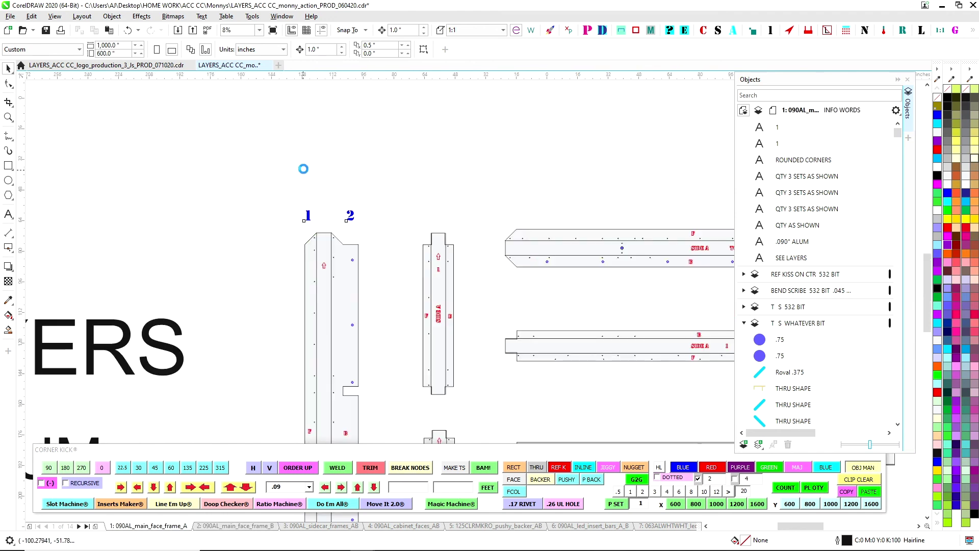
{"action": "scroll", "coordinate": [301, 168], "scroll_direction": "down", "scroll_amount": 2}
{"action": "left_click_drag", "start_coordinate": [656, 174], "coordinate": [724, 198]}
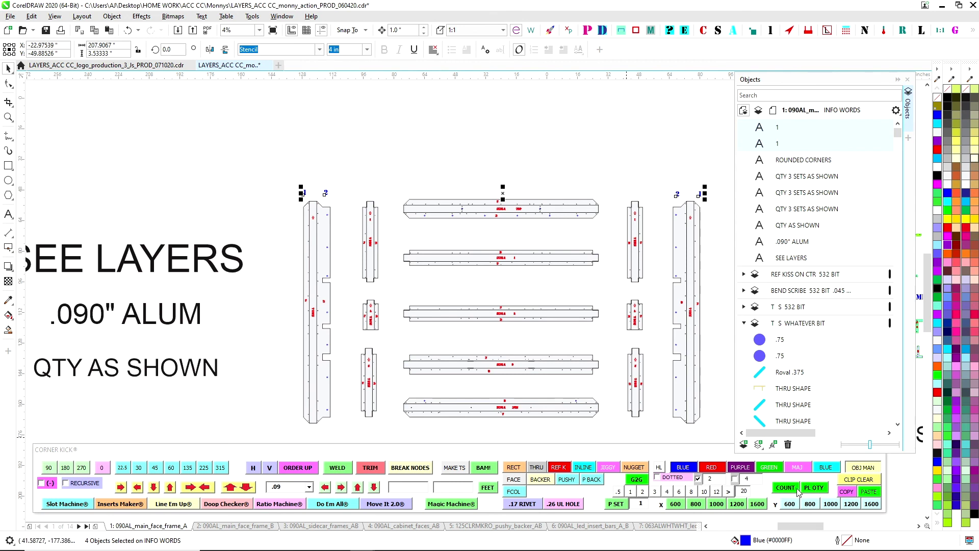
{"action": "left_click", "coordinate": [840, 502]}
{"action": "left_click", "coordinate": [235, 526]}
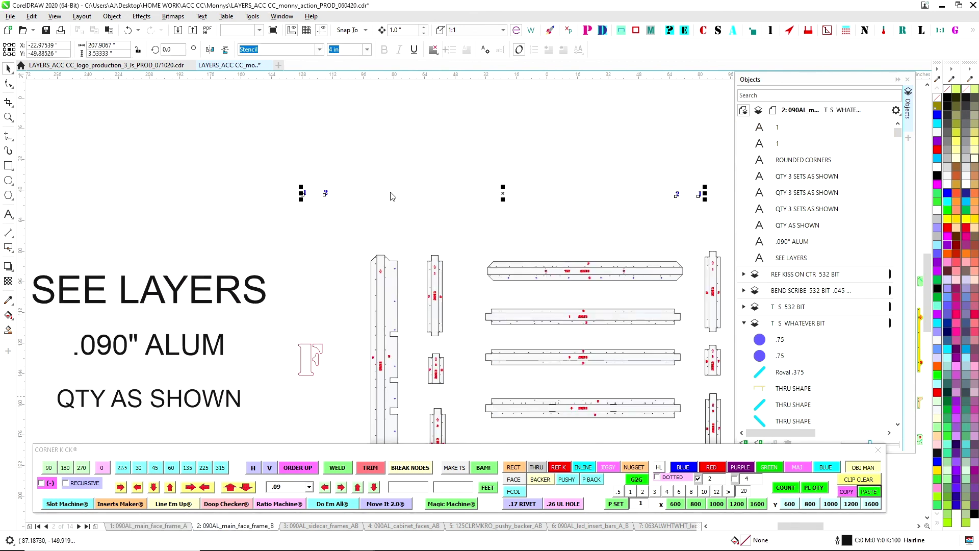
Step: Move the two pasted pairs of 1 and 2 labels just above the outer left and outer right side pieces
{"action": "left_click_drag", "start_coordinate": [265, 151], "coordinate": [421, 234]}
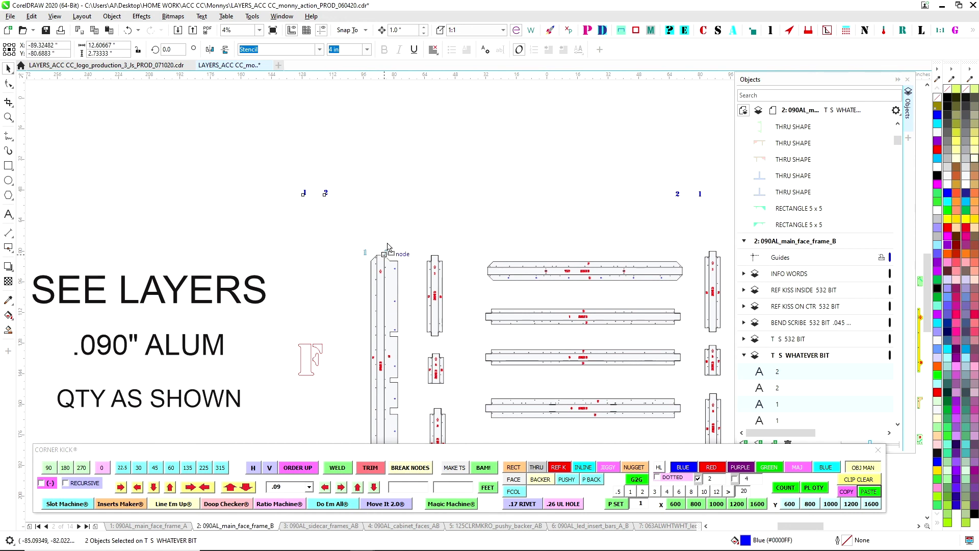
{"action": "scroll", "coordinate": [387, 233], "scroll_direction": "up", "scroll_amount": 2}
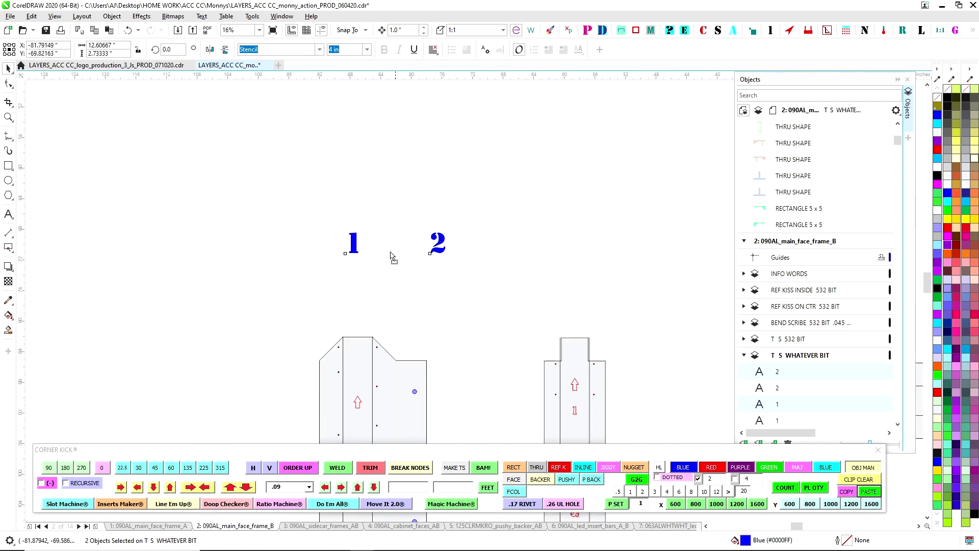
{"action": "left_click_drag", "start_coordinate": [400, 247], "coordinate": [371, 303]}
{"action": "scroll", "coordinate": [582, 208], "scroll_direction": "down", "scroll_amount": 2}
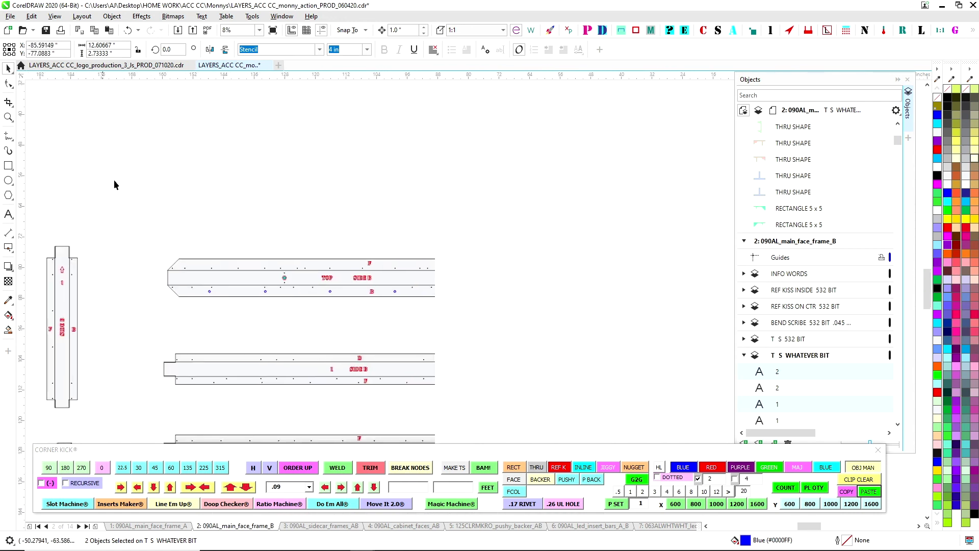
{"action": "left_click_drag", "start_coordinate": [430, 222], "coordinate": [603, 321]}
{"action": "scroll", "coordinate": [518, 213], "scroll_direction": "down", "scroll_amount": 2}
Step: Send the four blue 1 and 2 labels to the INFO WORDS layer, hiding that layer during the transfer and making it visible again
{"action": "left_click_drag", "start_coordinate": [140, 250], "coordinate": [220, 272]}
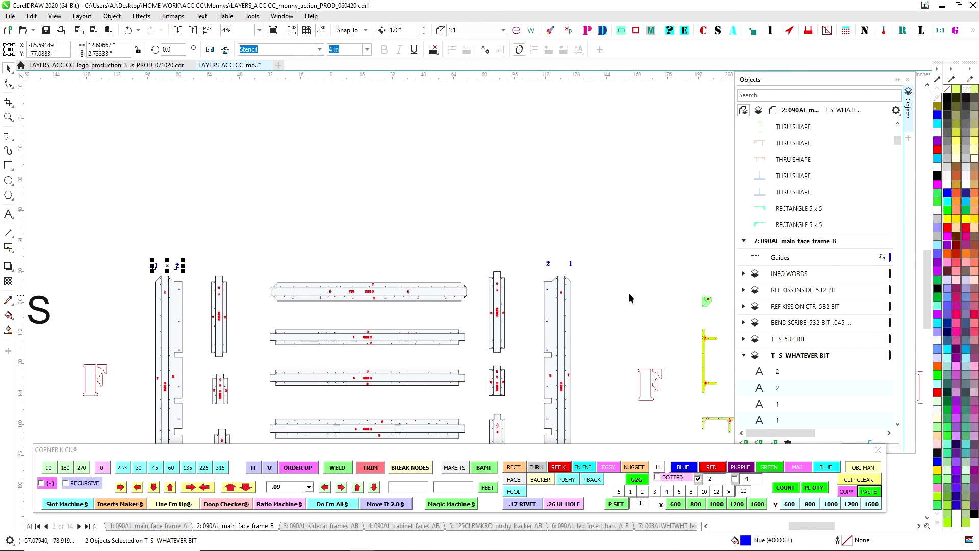
{"action": "left_click_drag", "start_coordinate": [527, 243], "coordinate": [600, 271]}
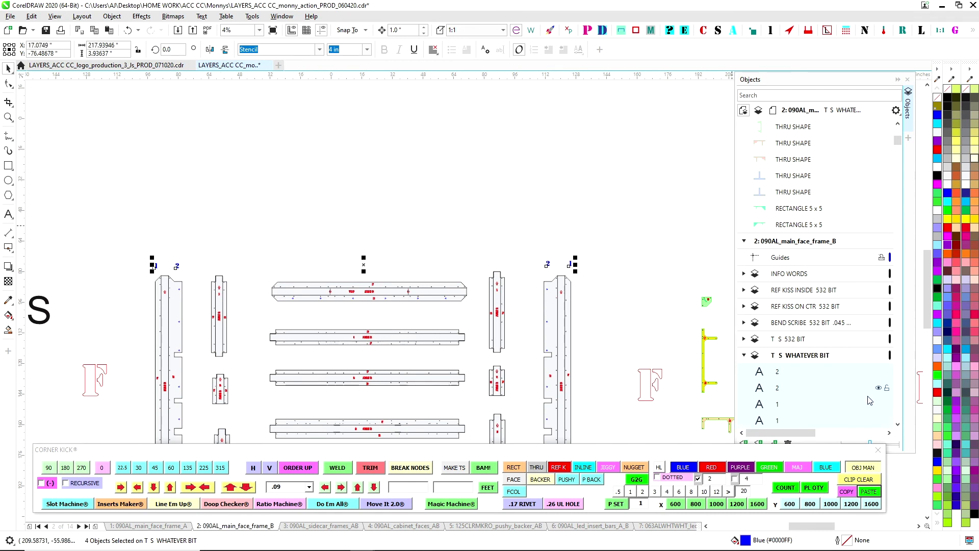
{"action": "left_click", "coordinate": [803, 278]}
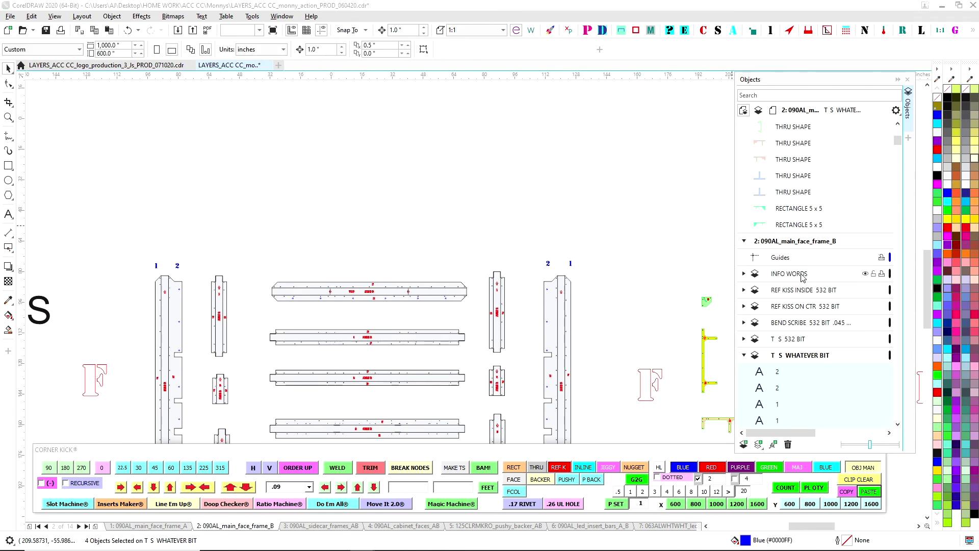
{"action": "left_click_drag", "start_coordinate": [743, 55], "coordinate": [729, 89]}
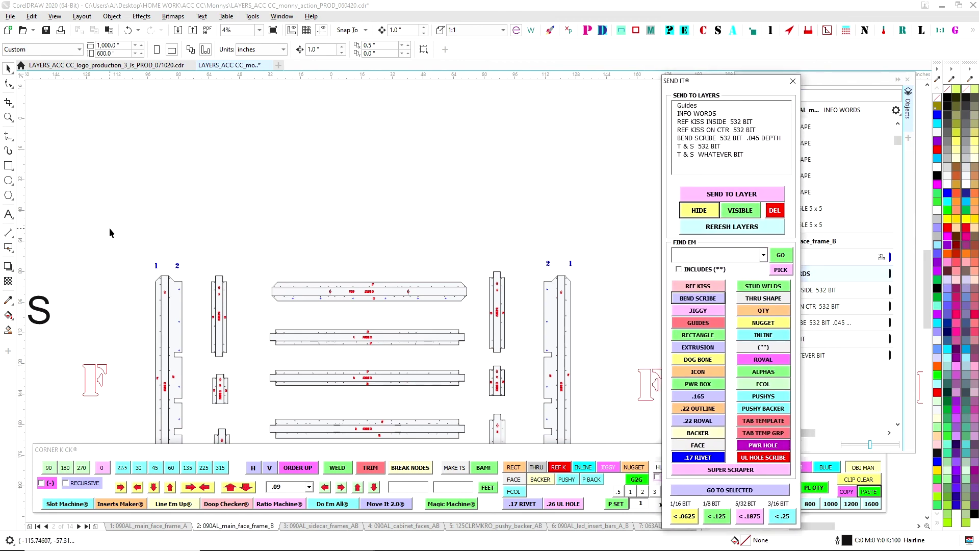
{"action": "left_click_drag", "start_coordinate": [109, 227], "coordinate": [614, 269]}
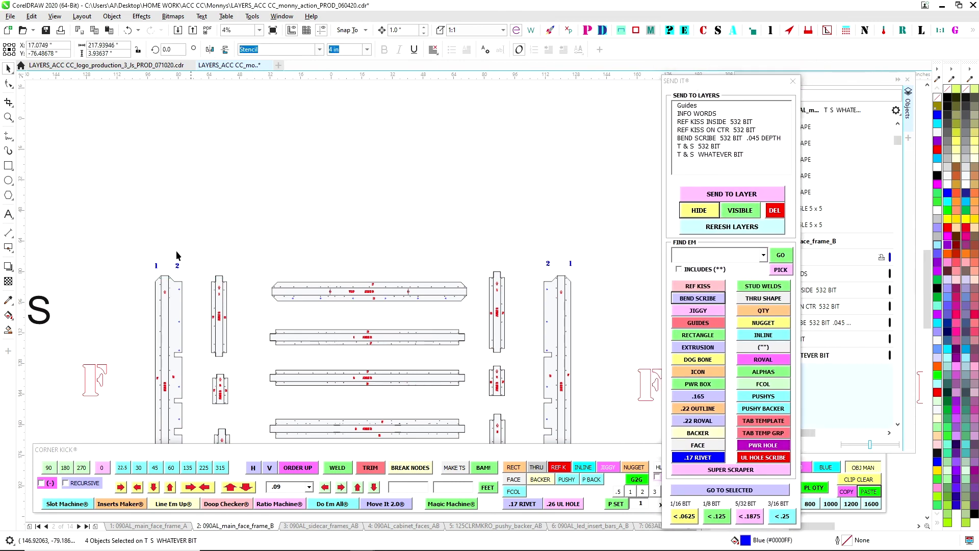
{"action": "left_click_drag", "start_coordinate": [122, 225], "coordinate": [629, 311]}
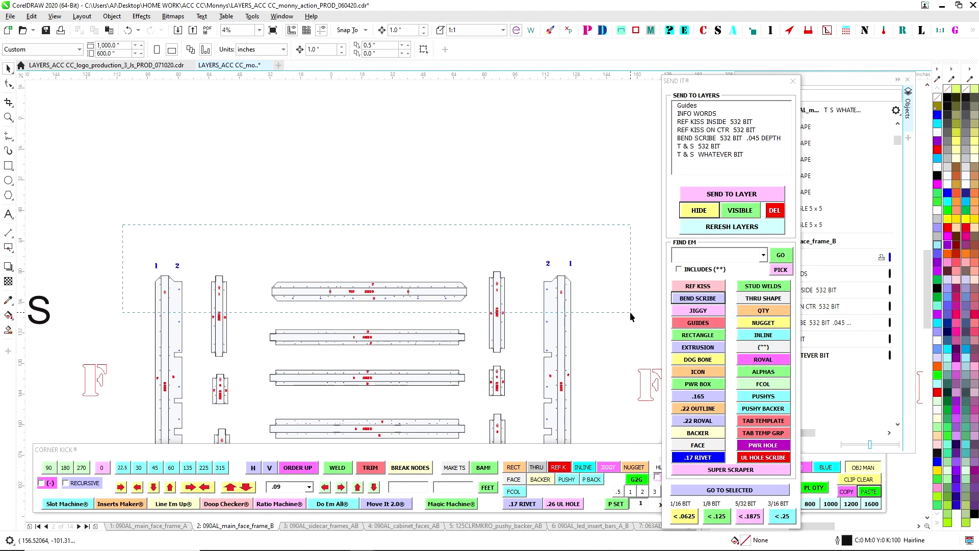
{"action": "left_click", "coordinate": [753, 376]}
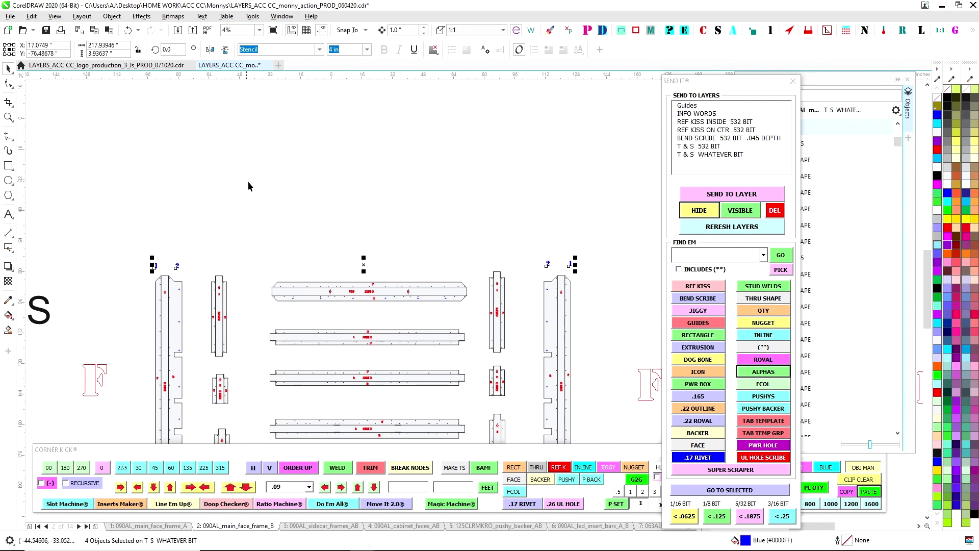
{"action": "left_click", "coordinate": [681, 113]}
{"action": "left_click", "coordinate": [706, 215]}
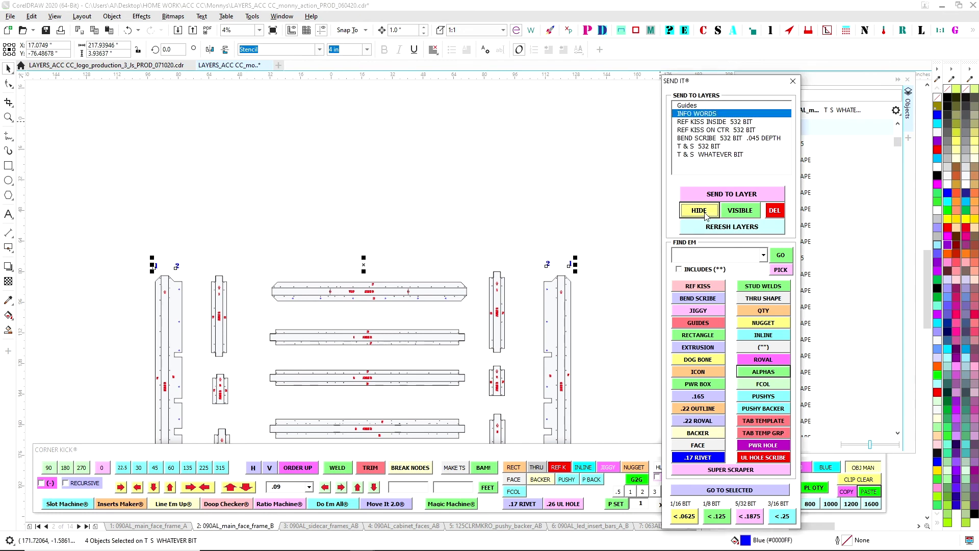
{"action": "left_click", "coordinate": [716, 194]}
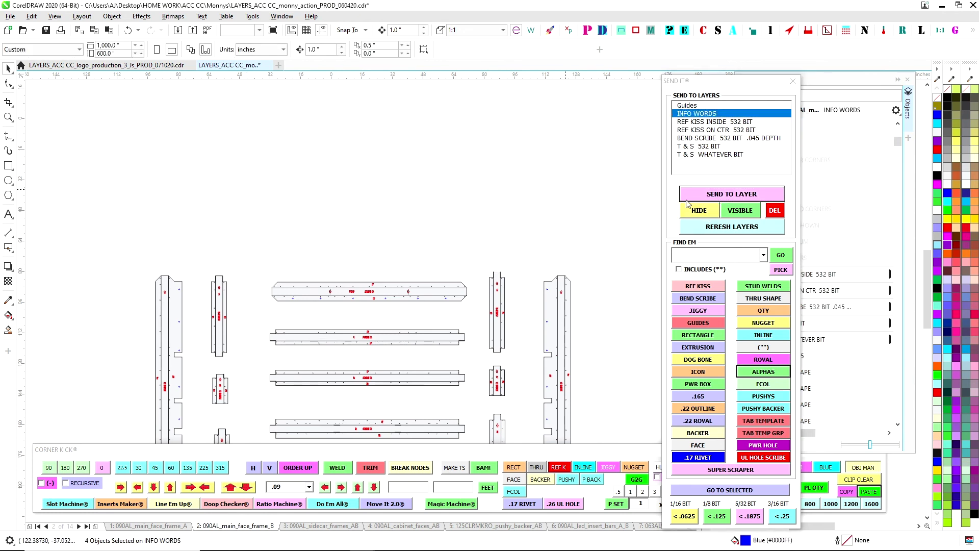
{"action": "left_click", "coordinate": [740, 210]}
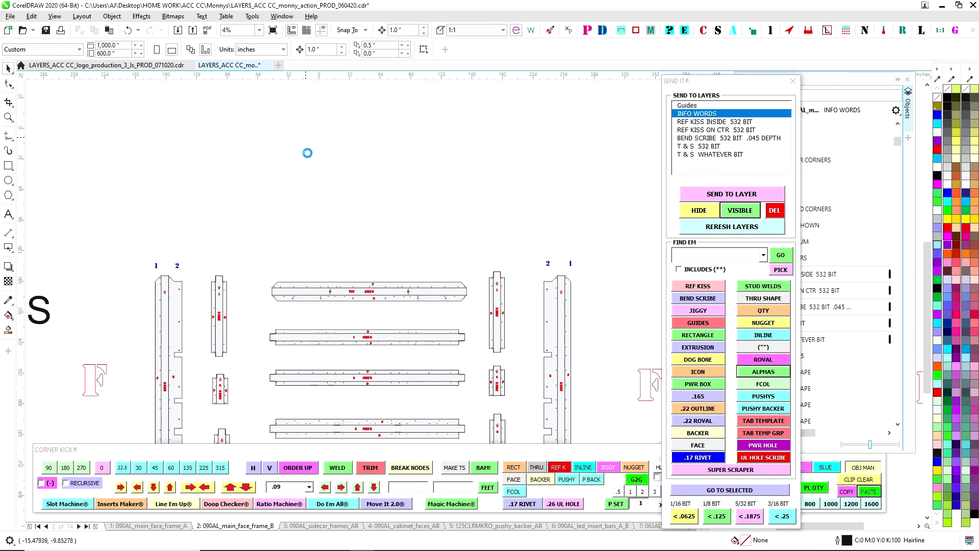
Step: Close the Send It tool and the object list, leaving the full 090AL_main_face_frame_B page in view
{"action": "scroll", "coordinate": [306, 151], "scroll_direction": "down", "scroll_amount": 3}
{"action": "left_click", "coordinate": [793, 81]}
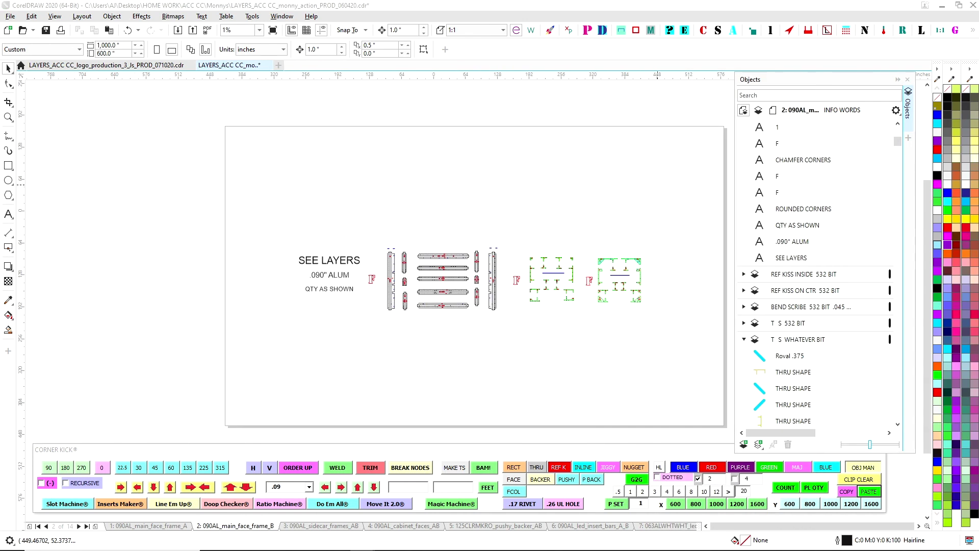
{"action": "left_click", "coordinate": [908, 80]}
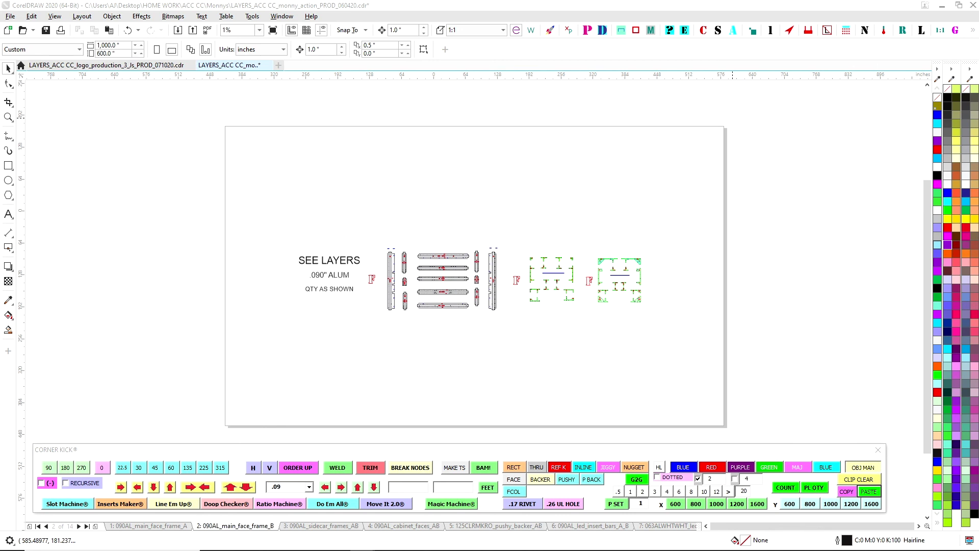
Step: Examine the frame pieces, the chamfered and rounded corner sets, and the SEE LAYERS, .090" ALUM and QTY AS SHOWN notes
{"action": "scroll", "coordinate": [511, 245], "scroll_direction": "up", "scroll_amount": 2}
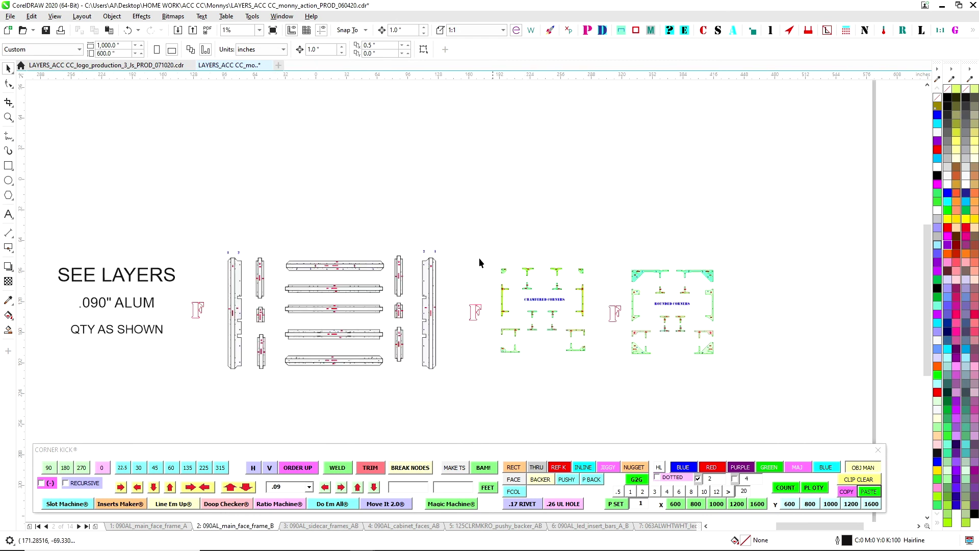
{"action": "scroll", "coordinate": [587, 247], "scroll_direction": "up", "scroll_amount": 1}
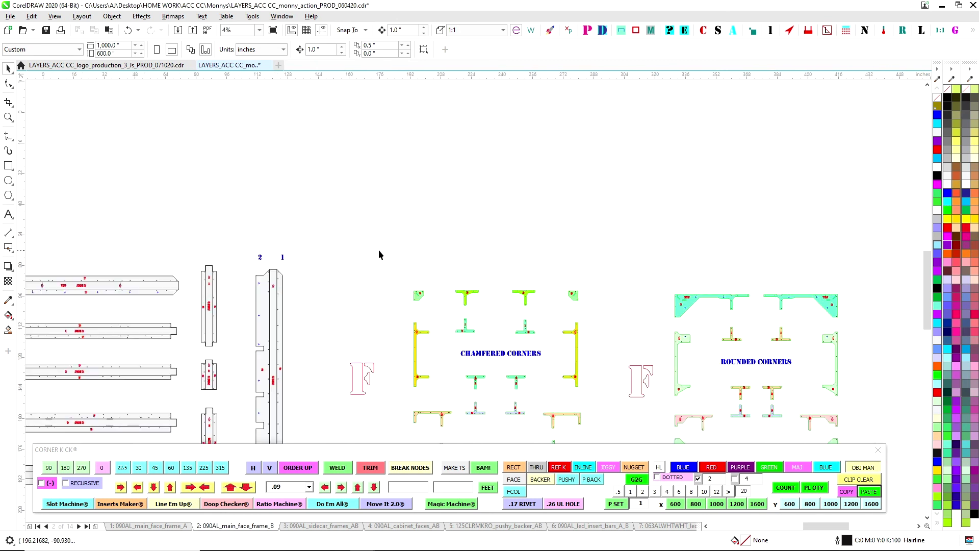
{"action": "scroll", "coordinate": [368, 253], "scroll_direction": "down", "scroll_amount": 1}
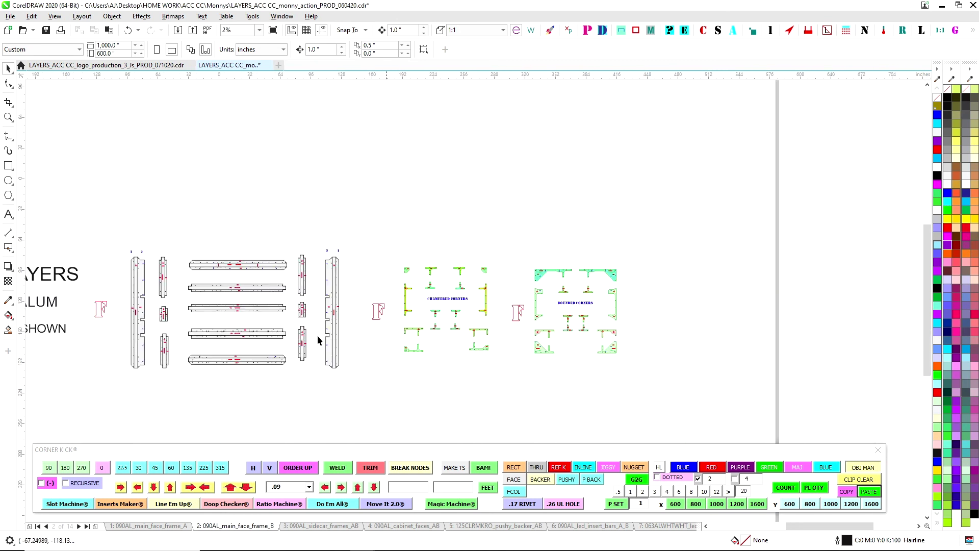
{"action": "left_click_drag", "start_coordinate": [98, 375], "coordinate": [282, 361]}
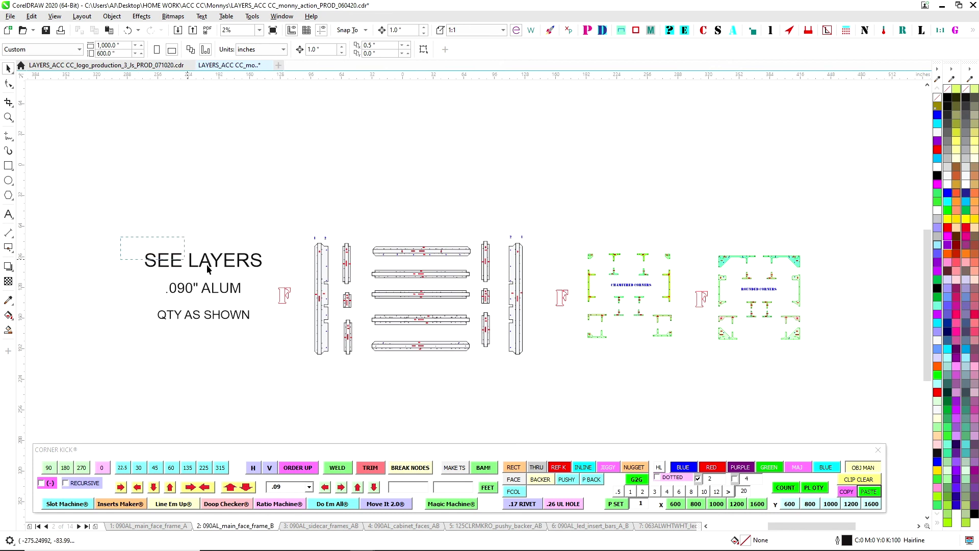
{"action": "left_click", "coordinate": [207, 268]}
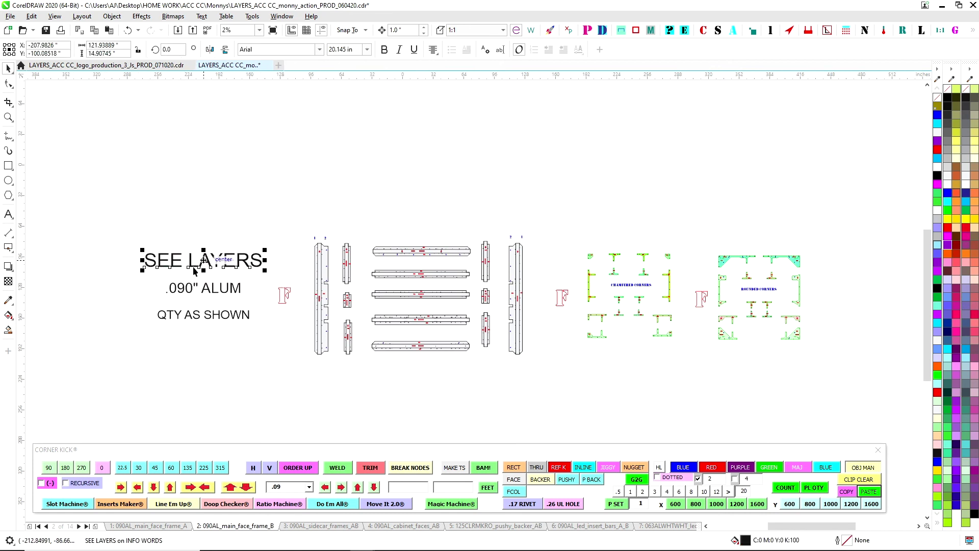
{"action": "left_click", "coordinate": [173, 210]}
{"action": "left_click_drag", "start_coordinate": [142, 226], "coordinate": [273, 277]}
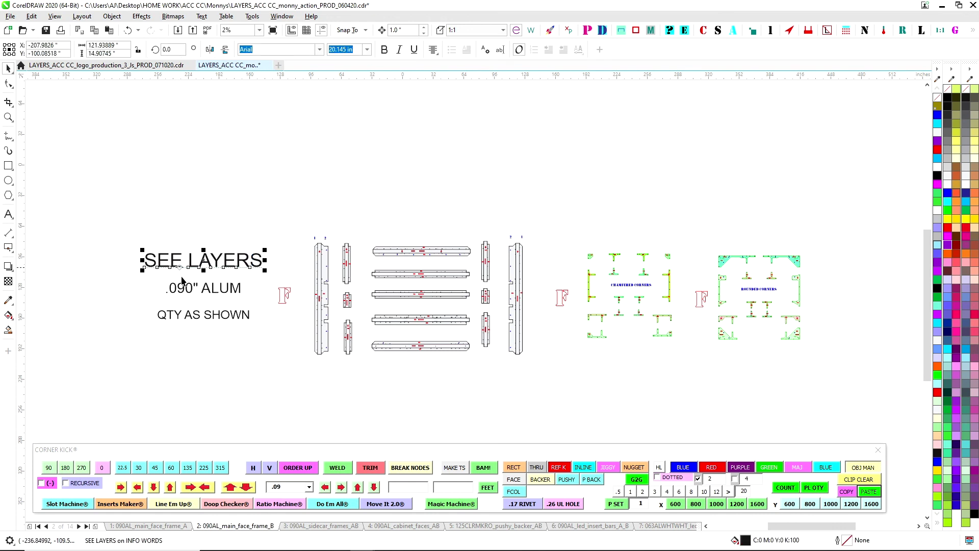
{"action": "left_click", "coordinate": [173, 212]}
{"action": "left_click_drag", "start_coordinate": [134, 238], "coordinate": [272, 288]}
{"action": "scroll", "coordinate": [199, 304], "scroll_direction": "up", "scroll_amount": 1}
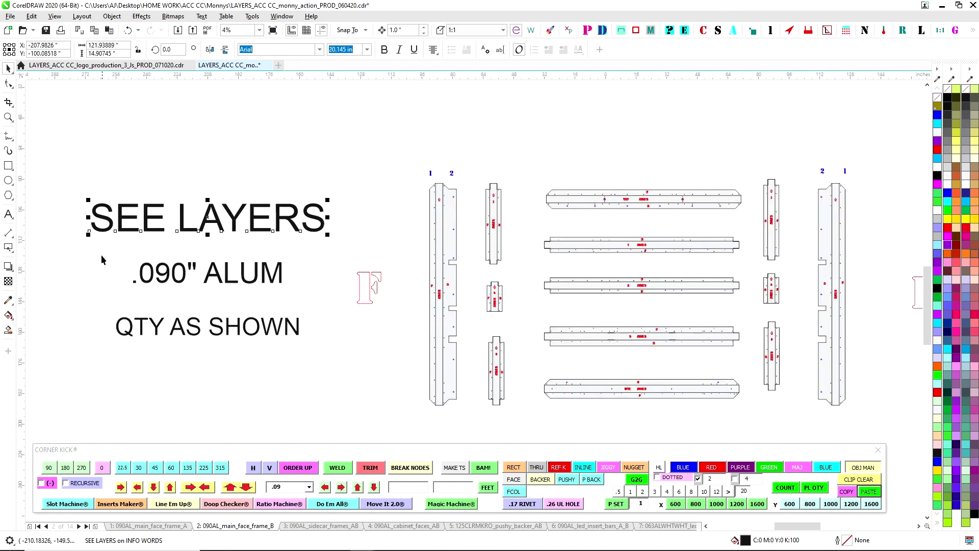
{"action": "left_click_drag", "start_coordinate": [102, 260], "coordinate": [455, 339]}
{"action": "scroll", "coordinate": [308, 296], "scroll_direction": "down", "scroll_amount": 2}
{"action": "scroll", "coordinate": [309, 311], "scroll_direction": "up", "scroll_amount": 1}
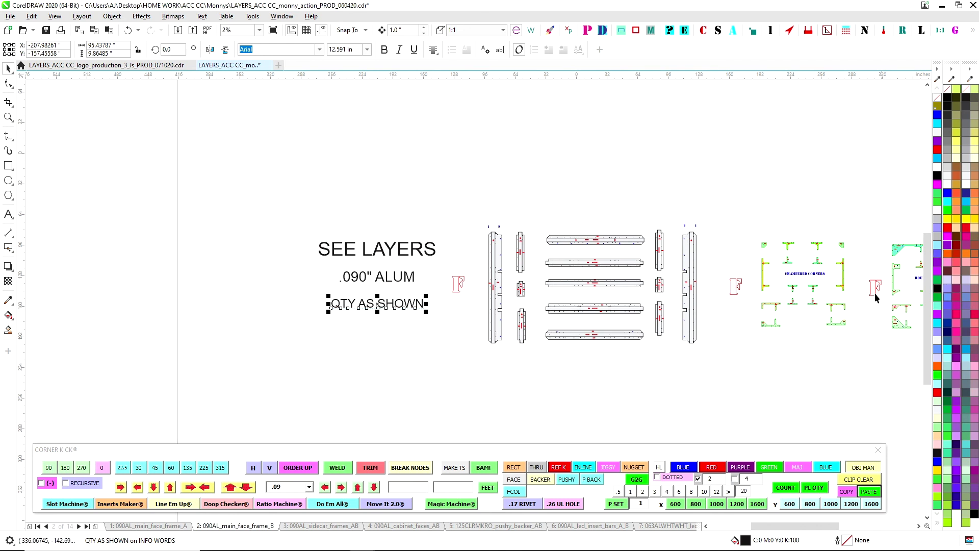
Step: Generate a QTY 2 SETS AS SHOWN note with 4 in text, using quantity 2 with the SETS and AS SHOWN options
{"action": "left_click", "coordinate": [598, 396]}
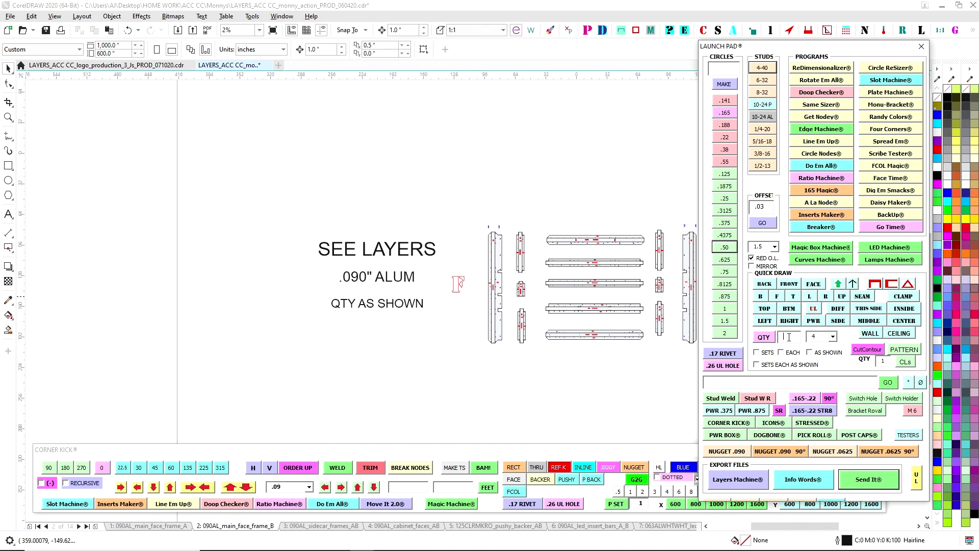
{"action": "left_click", "coordinate": [827, 353]}
{"action": "left_click_drag", "start_coordinate": [876, 58], "coordinate": [895, 61]}
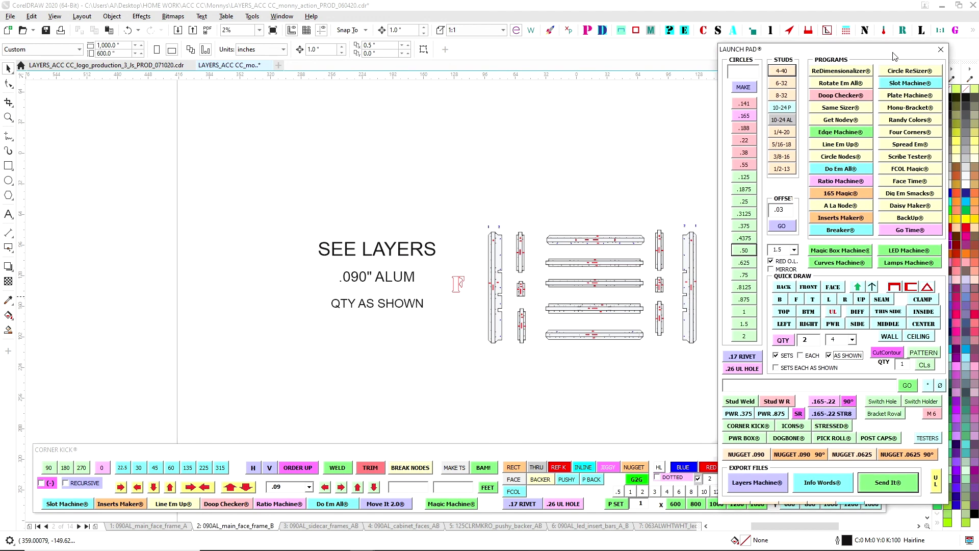
{"action": "left_click", "coordinate": [782, 341]}
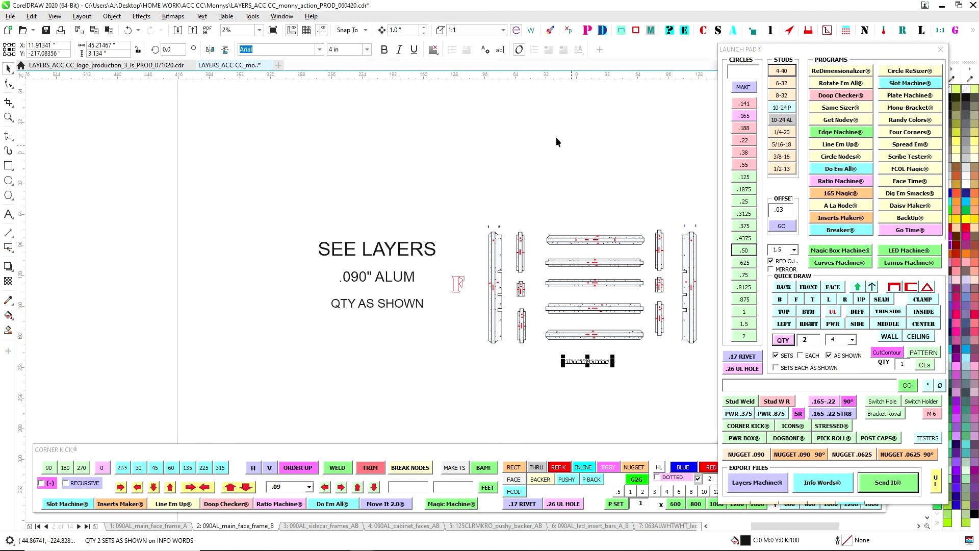
Step: Enlarge the quantity note's text to 12 in and centre it just below the main frame pieces
{"action": "left_click", "coordinate": [711, 452]}
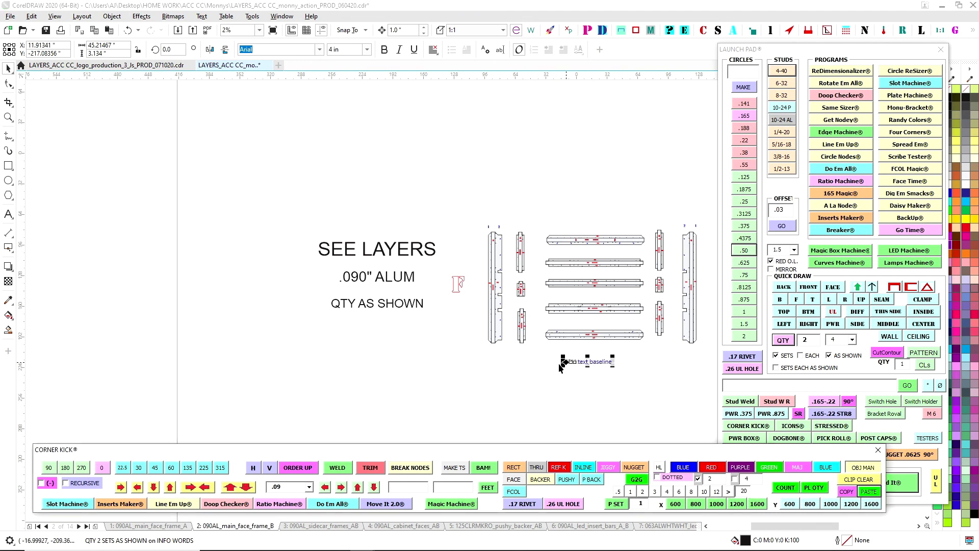
{"action": "left_click", "coordinate": [704, 492]}
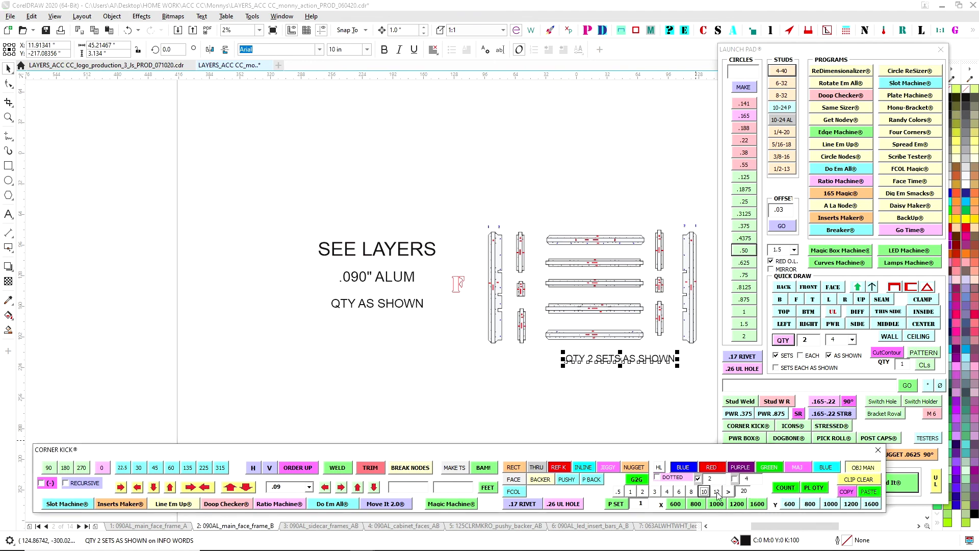
{"action": "left_click", "coordinate": [718, 492]}
{"action": "left_click", "coordinate": [601, 366]}
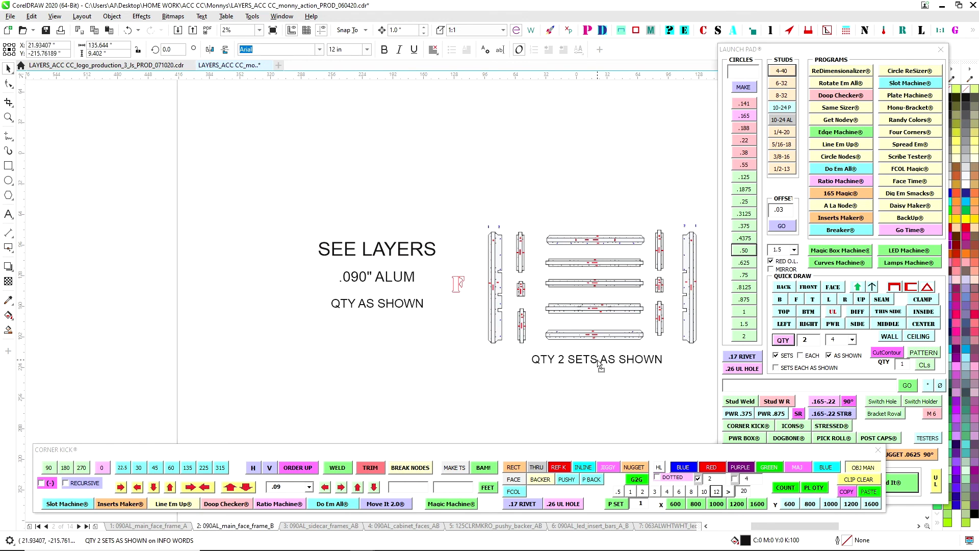
{"action": "left_click", "coordinate": [600, 365]}
{"action": "left_click_drag", "start_coordinate": [478, 193], "coordinate": [708, 400]}
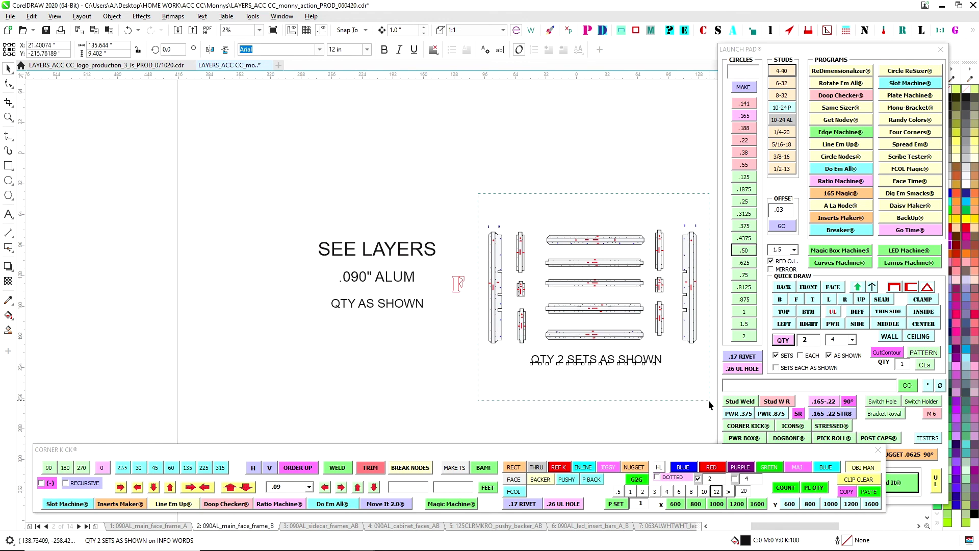
{"action": "left_click", "coordinate": [650, 412]}
Step: Add QTY 2 SETS AS SHOWN notes with 10 in text centred below the chamfered corners and rounded corners sets
{"action": "scroll", "coordinate": [647, 406], "scroll_direction": "right", "scroll_amount": 5}
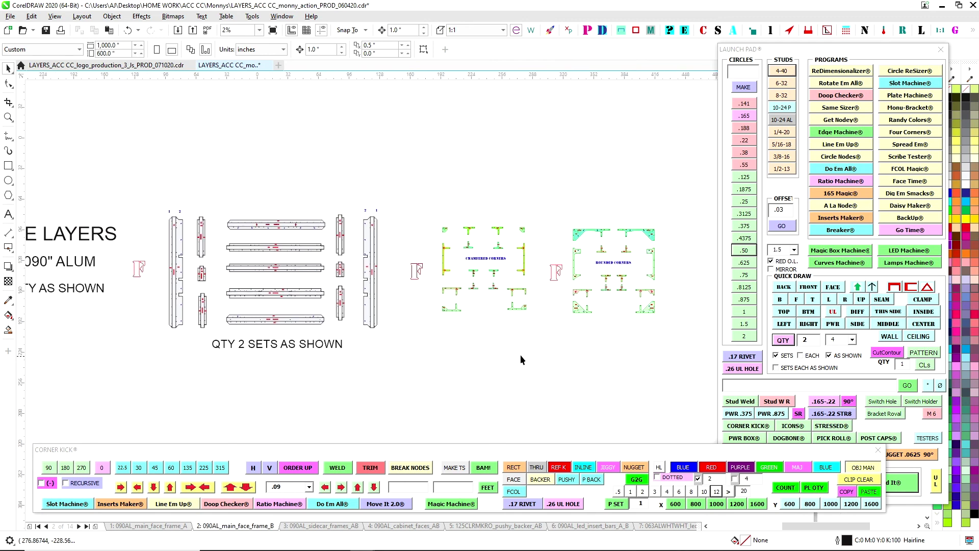
{"action": "left_click", "coordinate": [852, 340]}
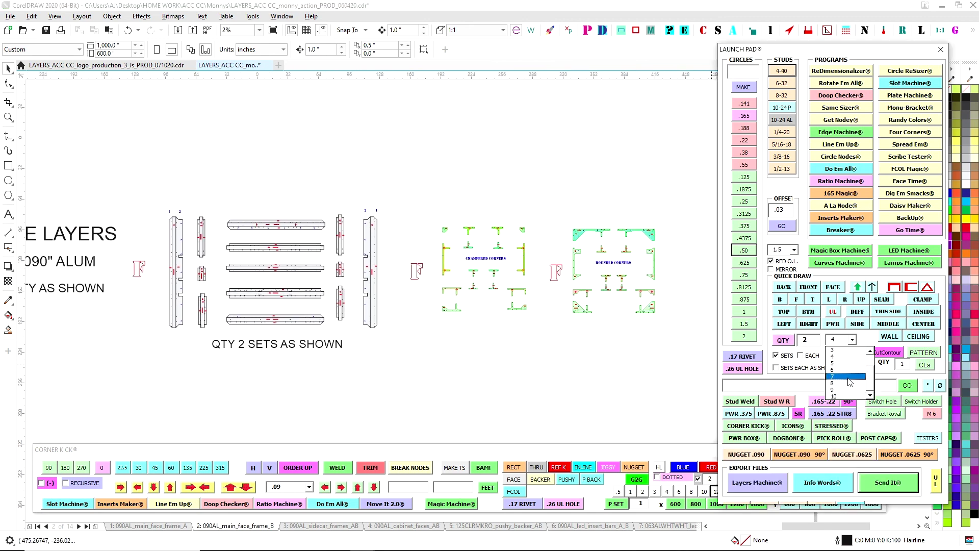
{"action": "left_click", "coordinate": [850, 397]}
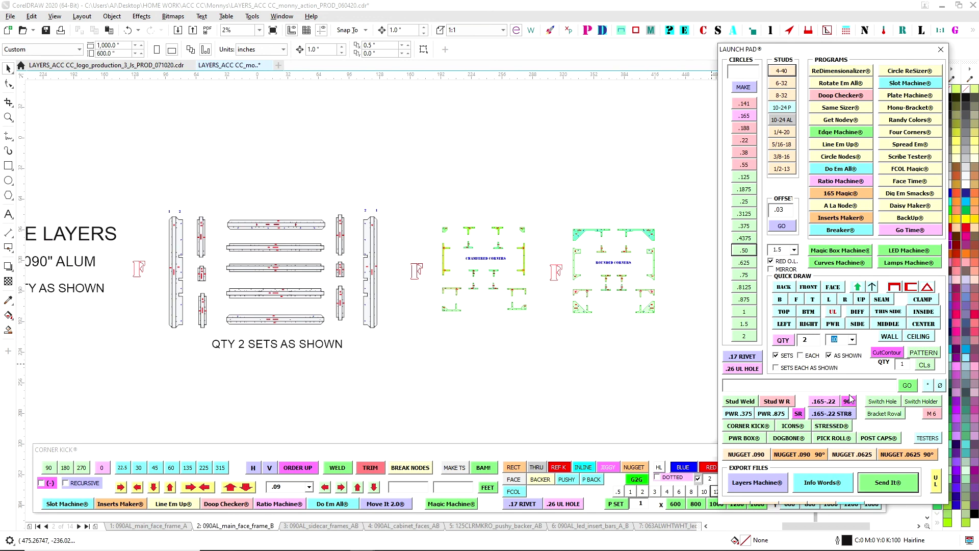
{"action": "left_click", "coordinate": [781, 341]}
{"action": "left_click", "coordinate": [485, 342]}
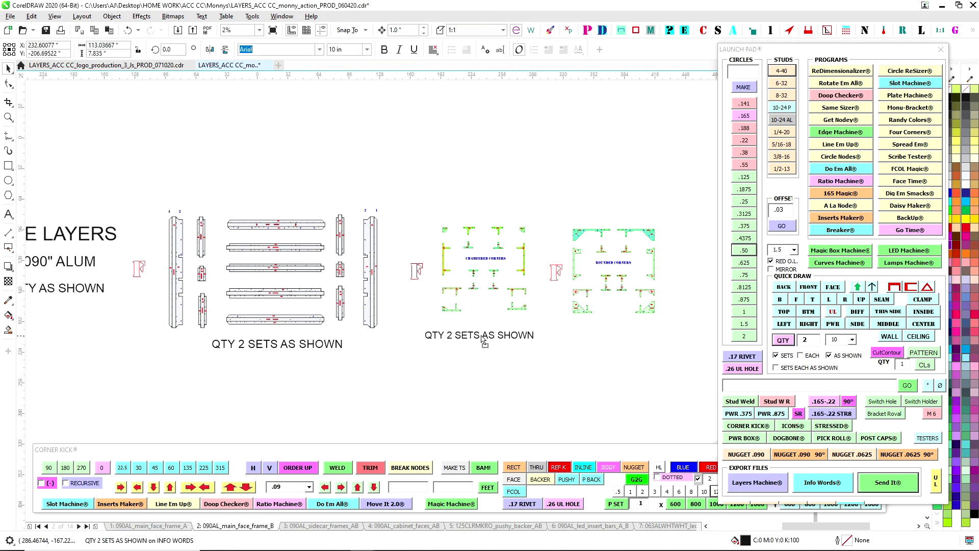
{"action": "left_click", "coordinate": [789, 345]}
{"action": "left_click", "coordinate": [617, 337]}
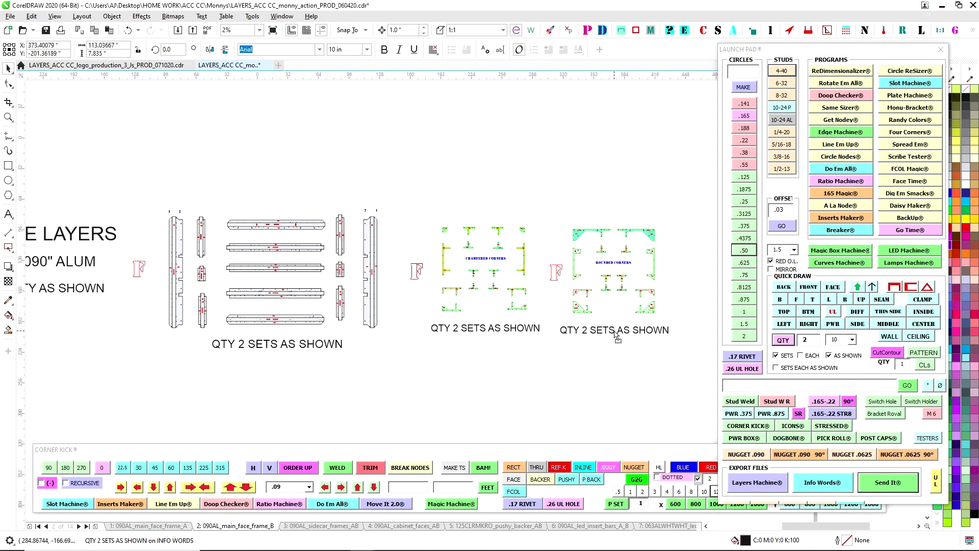
{"action": "left_click", "coordinate": [455, 372]}
Step: Select the quantity note below the main frame pieces and close Launch Pad with the whole page in view
{"action": "key", "text": "shift+F4"}
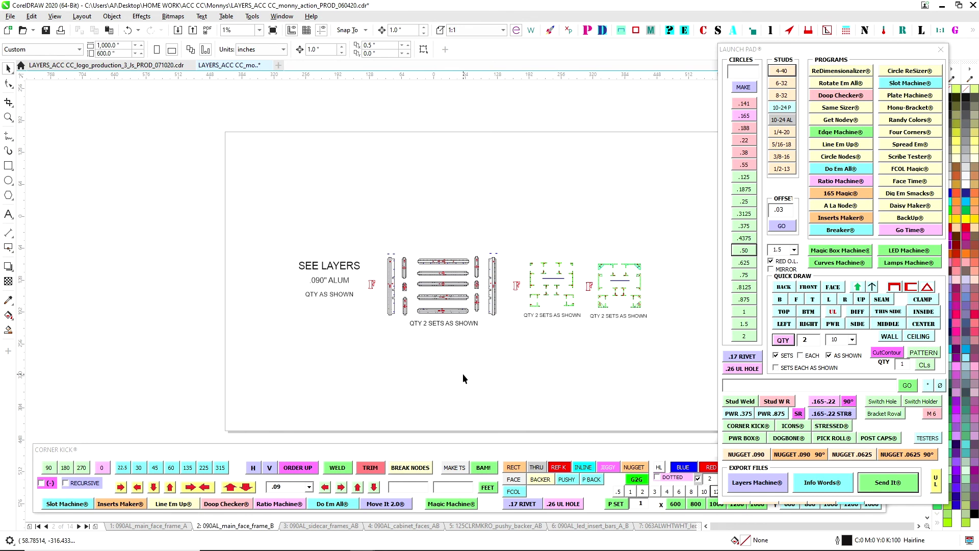
{"action": "left_click", "coordinate": [462, 325]}
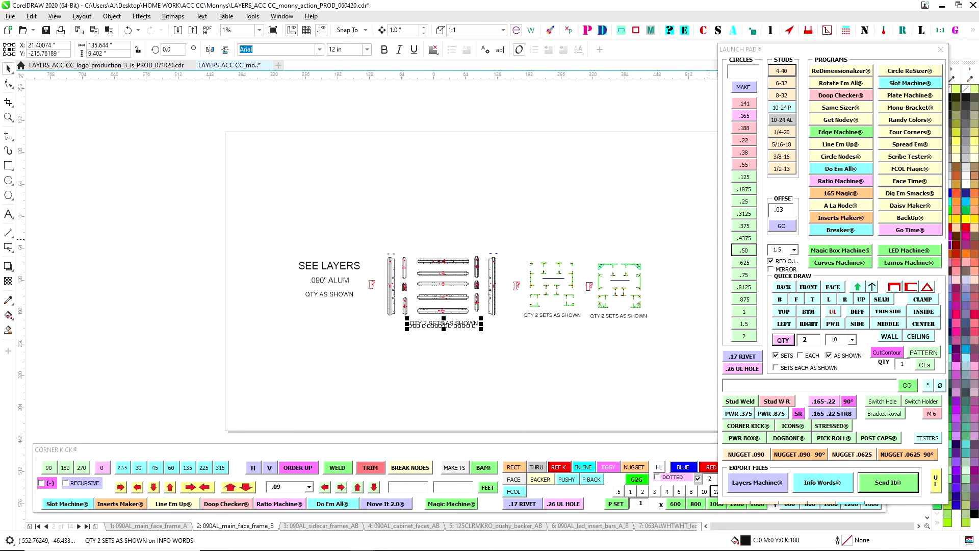
{"action": "left_click", "coordinate": [941, 50]}
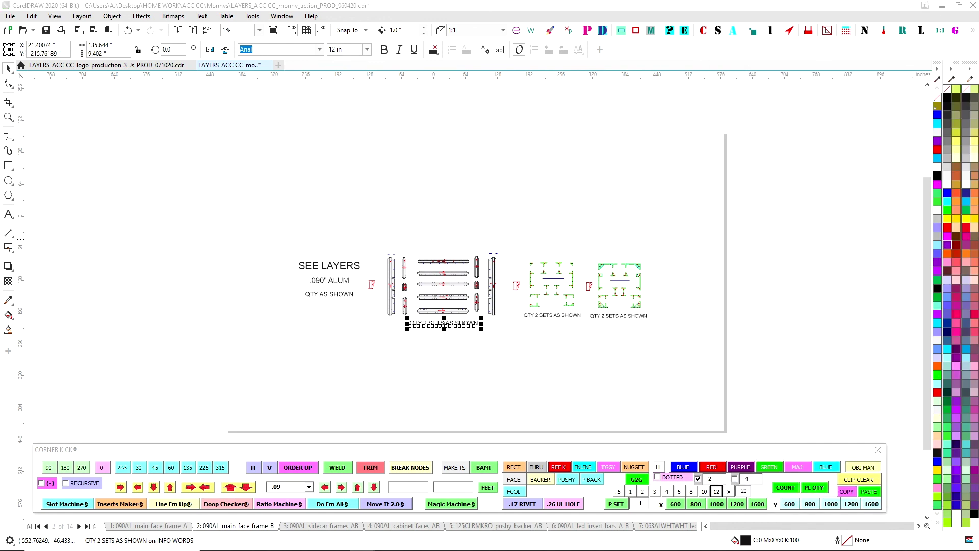
Step: Check the INFO WORDS layer's contents by hiding and reshowing it in the object list, and close the list
{"action": "left_click_drag", "start_coordinate": [978, 4], "coordinate": [777, 103]}
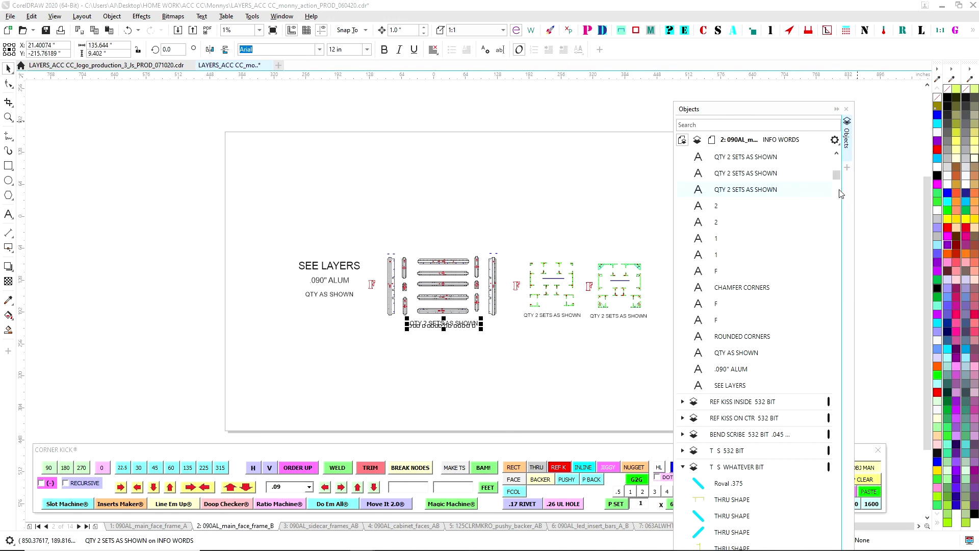
{"action": "mouse_move", "coordinate": [839, 176]}
{"action": "left_mouse_down"}
{"action": "mouse_move", "coordinate": [839, 185]}
{"action": "mouse_move", "coordinate": [837, 171]}
{"action": "left_mouse_up"}
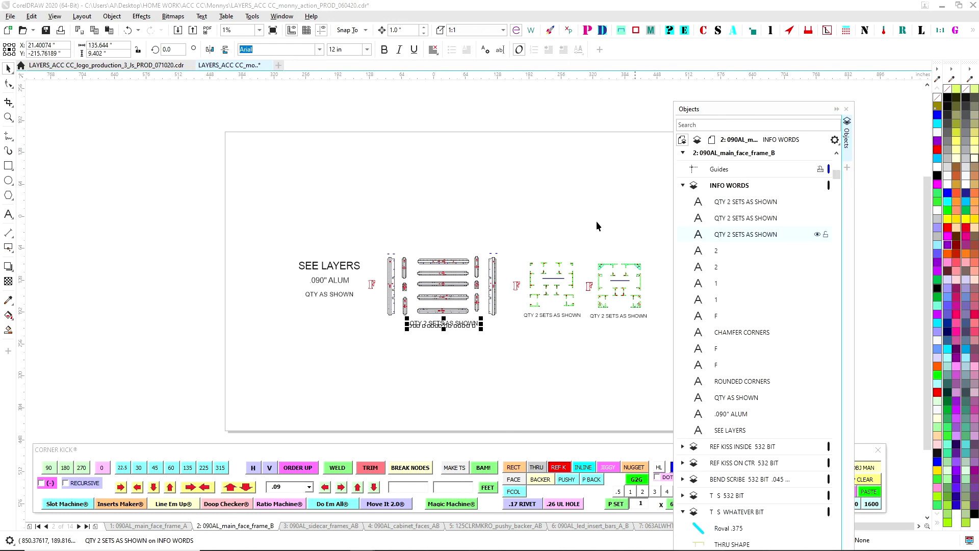
{"action": "left_click", "coordinate": [561, 277]}
{"action": "left_click", "coordinate": [733, 188]}
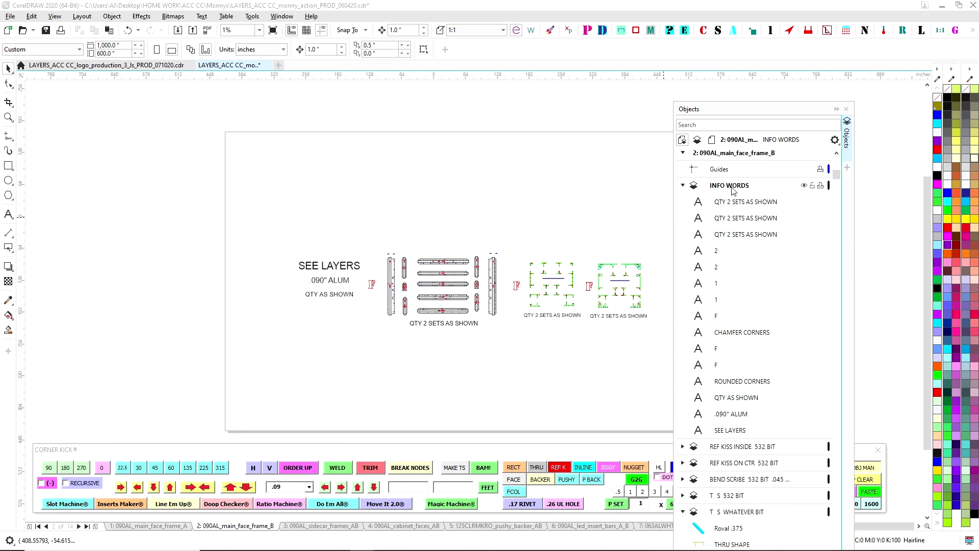
{"action": "left_click", "coordinate": [805, 186]}
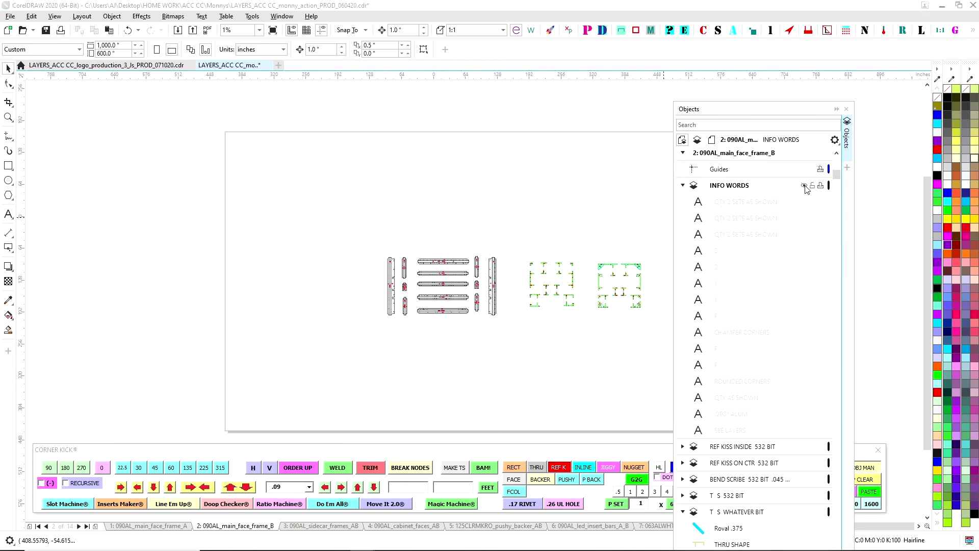
{"action": "left_click", "coordinate": [805, 186]}
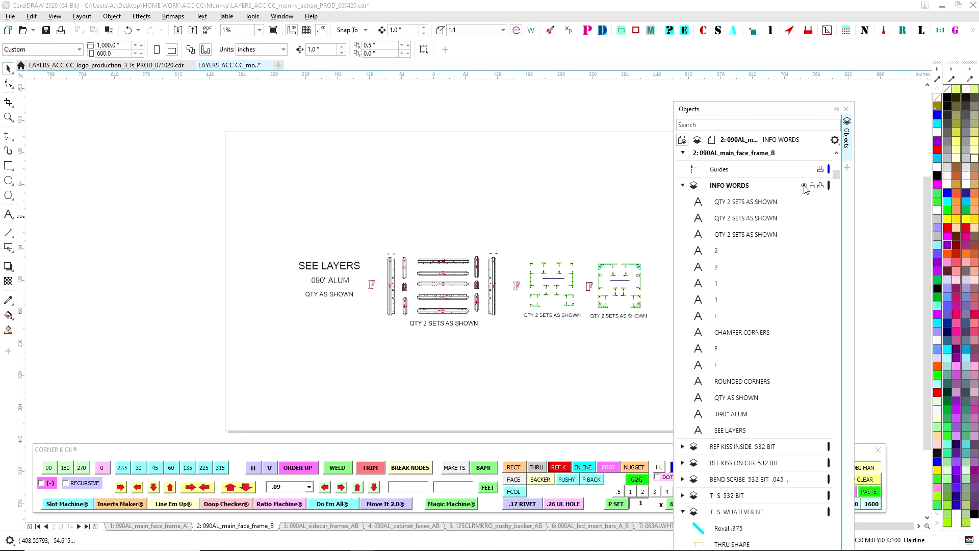
{"action": "left_click", "coordinate": [847, 109]}
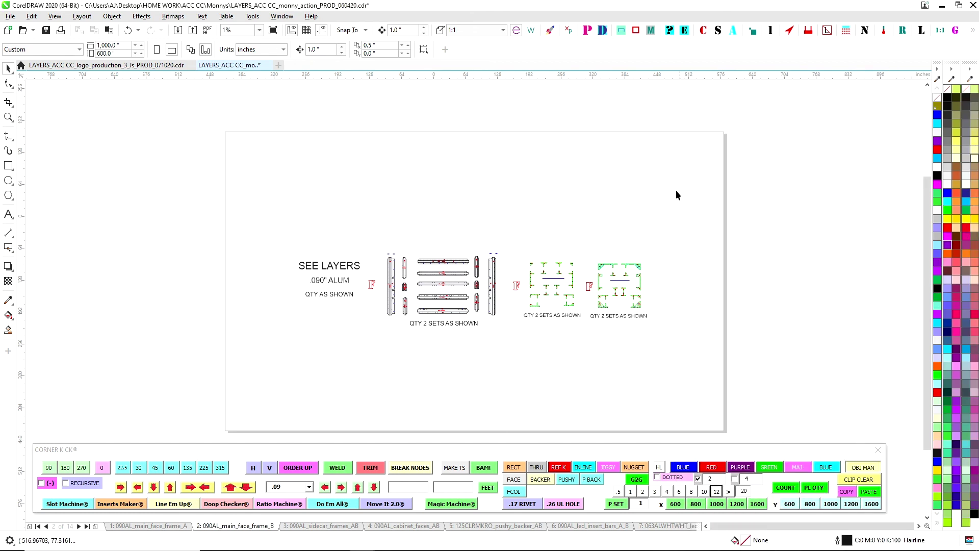
Step: Select all objects on the page to check what the selection includes, and clear the selection
{"action": "mouse_move", "coordinate": [275, 208]}
{"action": "left_mouse_down"}
{"action": "mouse_move", "coordinate": [752, 431]}
{"action": "mouse_move", "coordinate": [730, 373]}
{"action": "left_mouse_up"}
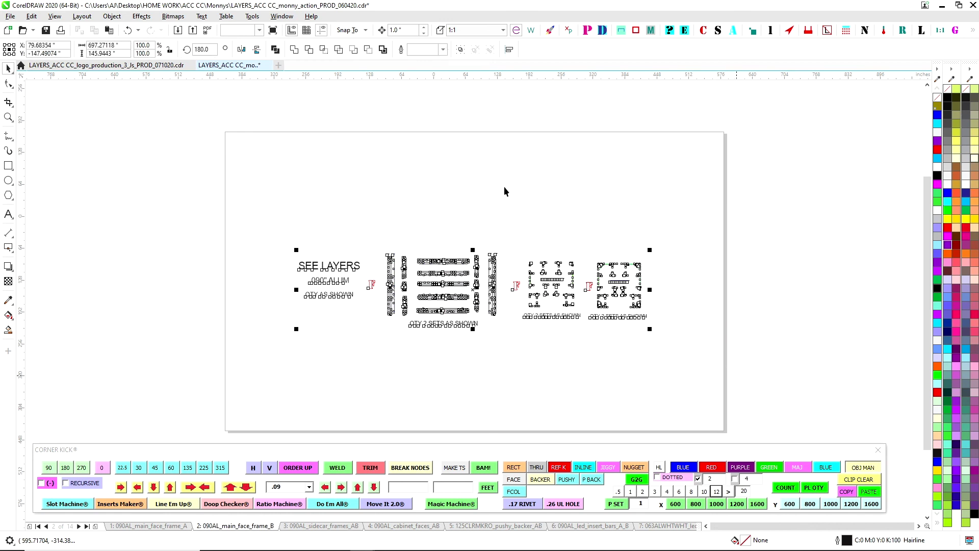
{"action": "mouse_move", "coordinate": [263, 217]}
{"action": "left_mouse_down"}
{"action": "mouse_move", "coordinate": [306, 261]}
{"action": "mouse_move", "coordinate": [724, 334]}
{"action": "left_mouse_up"}
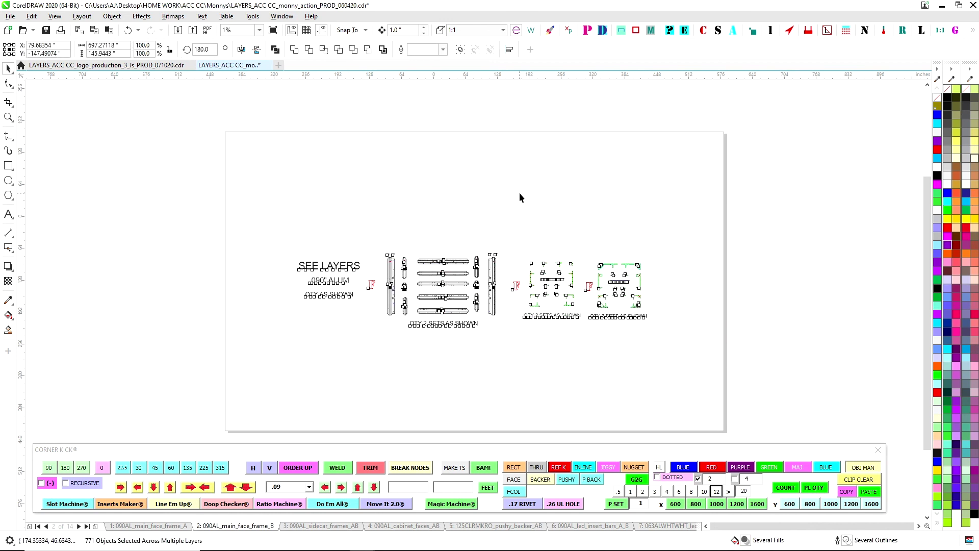
{"action": "left_click", "coordinate": [519, 192]}
{"action": "left_click_drag", "start_coordinate": [283, 206], "coordinate": [699, 396]}
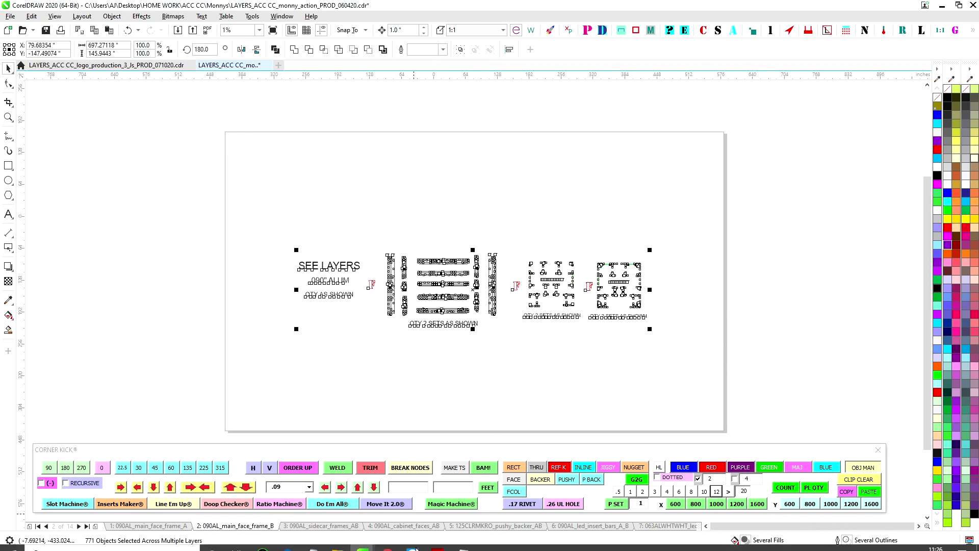
{"action": "key", "text": "Escape"}
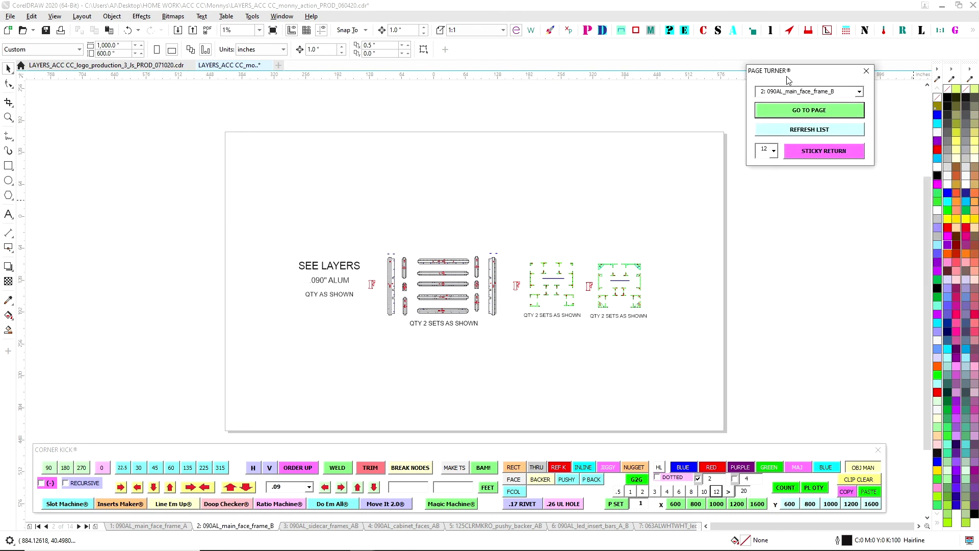
Step: Look at page 12, Side B Main Face, using Page Turner and return to page 2, 090AL_main_face_frame_B
{"action": "left_click", "coordinate": [802, 192]}
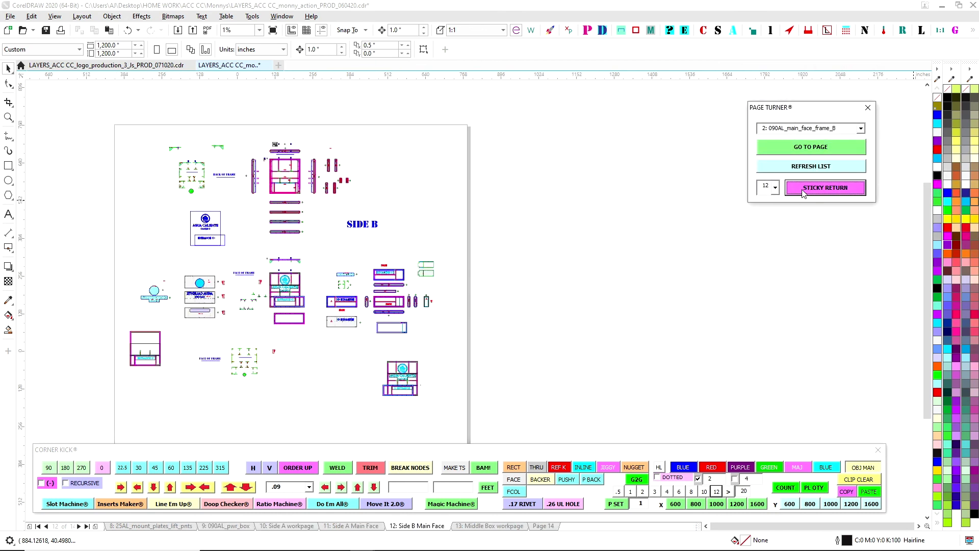
{"action": "left_click", "coordinate": [810, 146]}
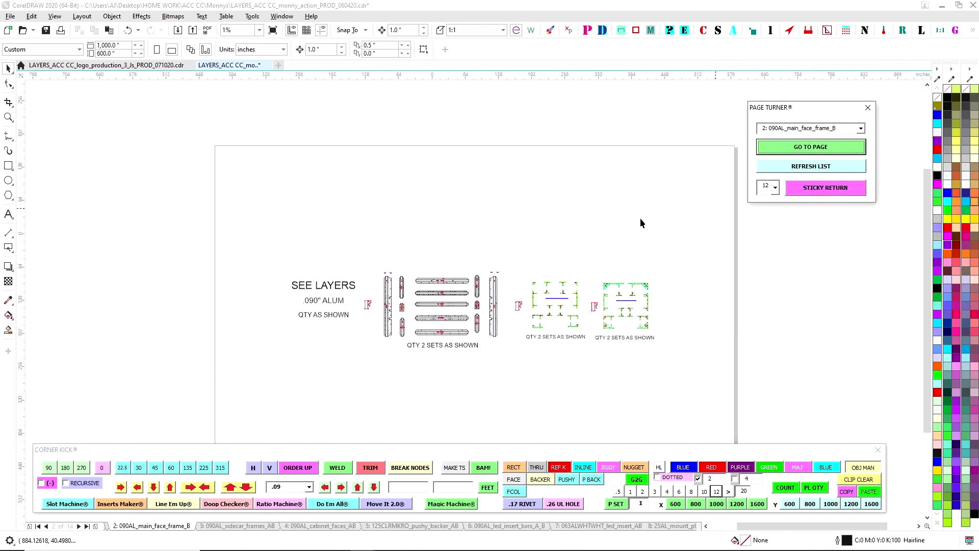